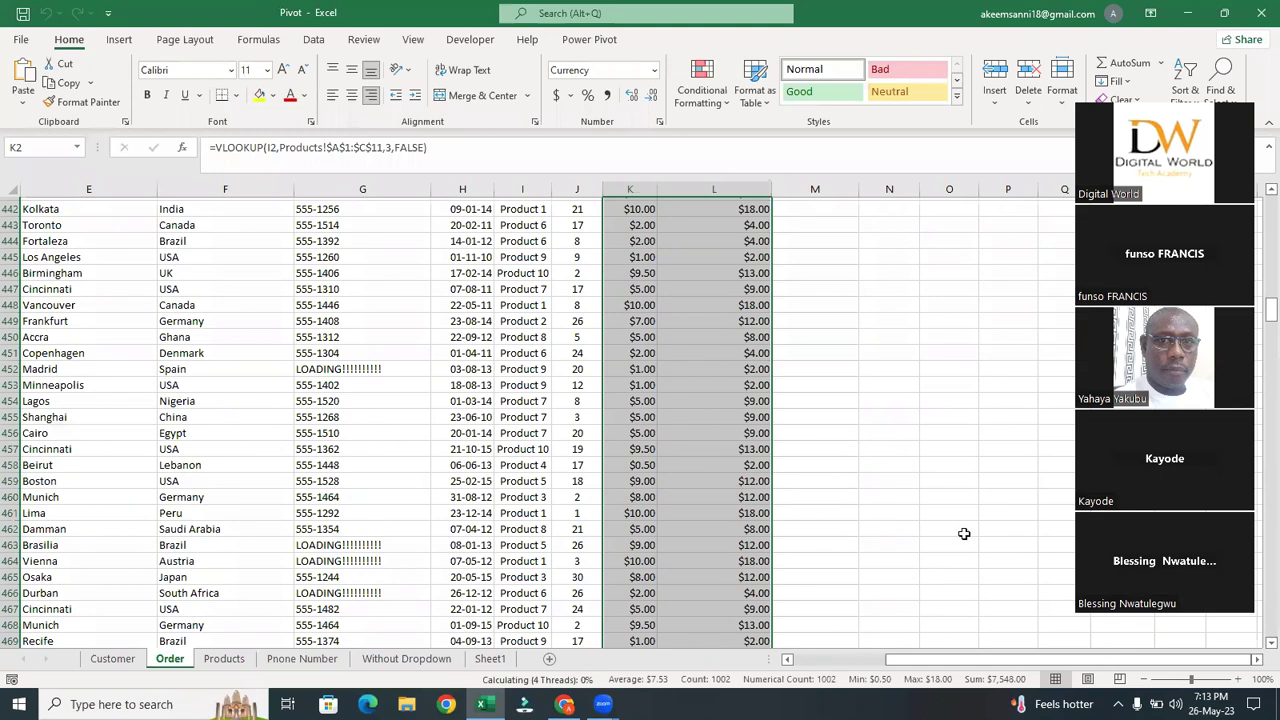
Clear the contents of the Customer's Name to Phone number columns on the Order sheet, from row 2 down to row 502.
{"action": "left_click_drag", "start_coordinate": [997, 667], "coordinate": [907, 668]}
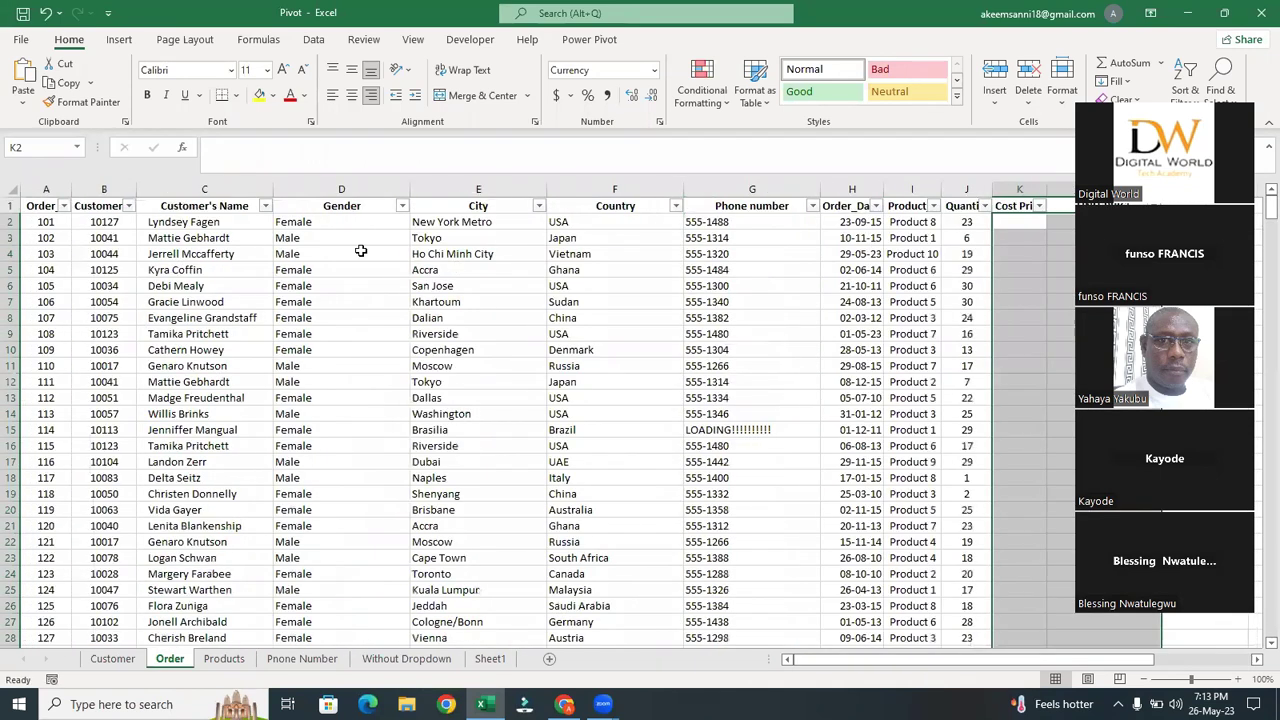
{"action": "left_click", "coordinate": [199, 226]}
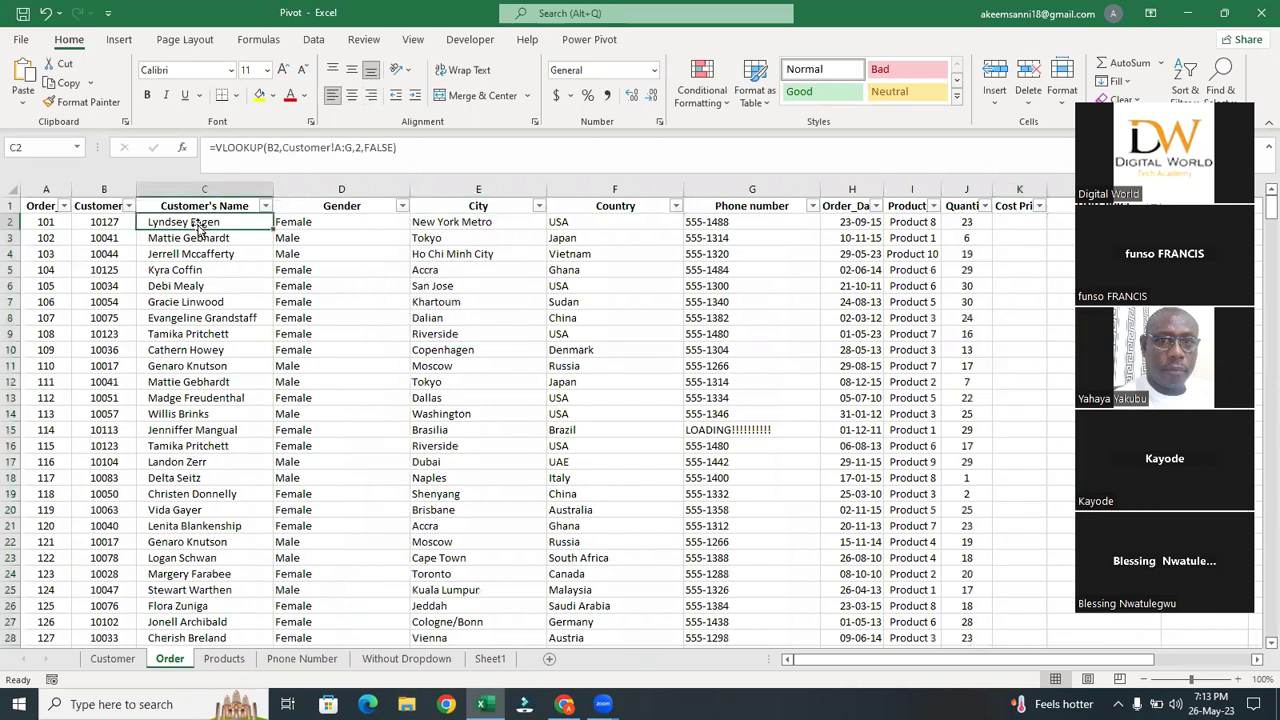
{"action": "left_click", "coordinate": [724, 226], "text": "shift"}
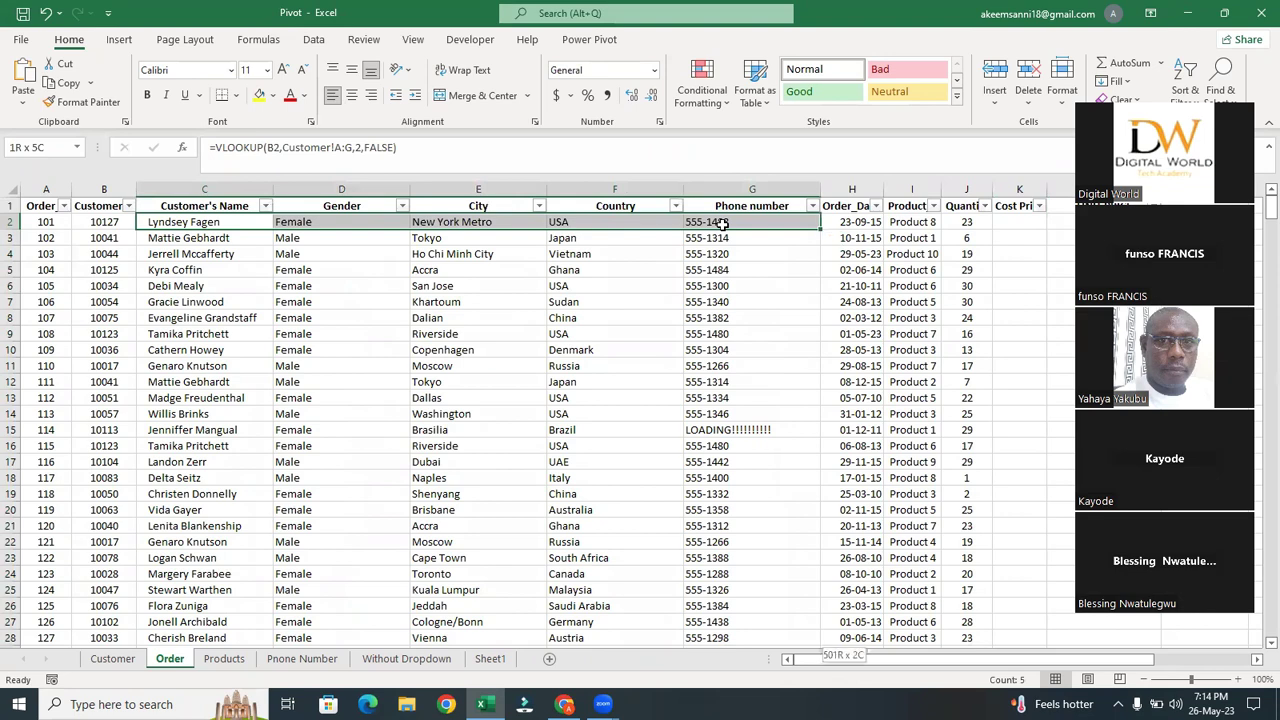
{"action": "key", "text": "ctrl+shift+Down"}
{"action": "right_click", "coordinate": [527, 297]}
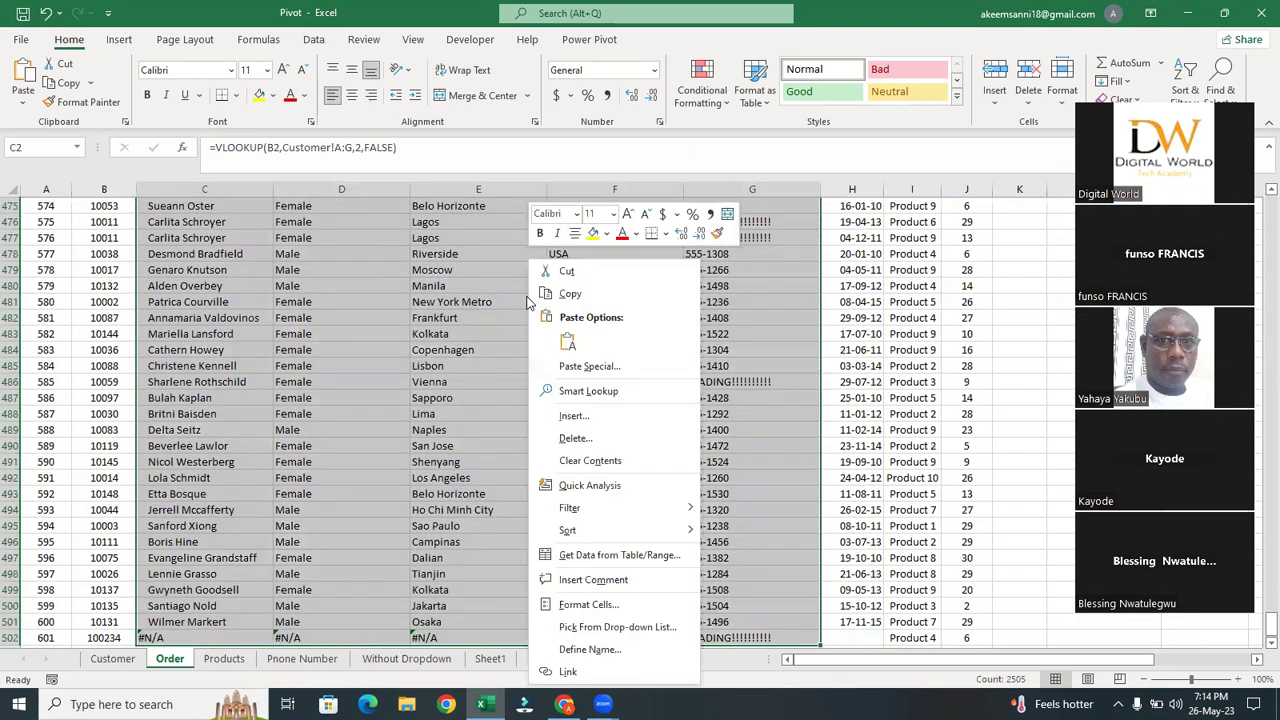
{"action": "left_click", "coordinate": [600, 461]}
{"action": "scroll", "coordinate": [594, 451], "scroll_direction": "up", "scroll_amount": 20}
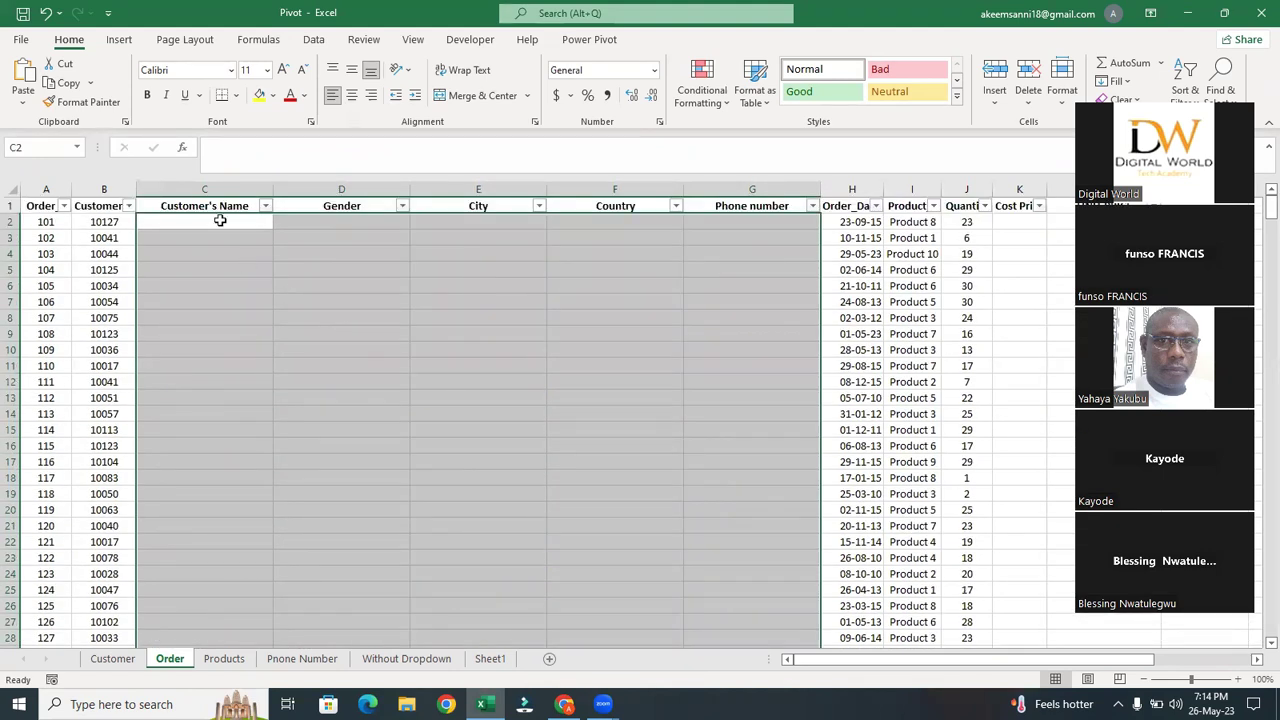
{"action": "left_click", "coordinate": [218, 220]}
Delete the First Name and Last Name columns from the Customer sheet.
{"action": "left_click", "coordinate": [115, 660]}
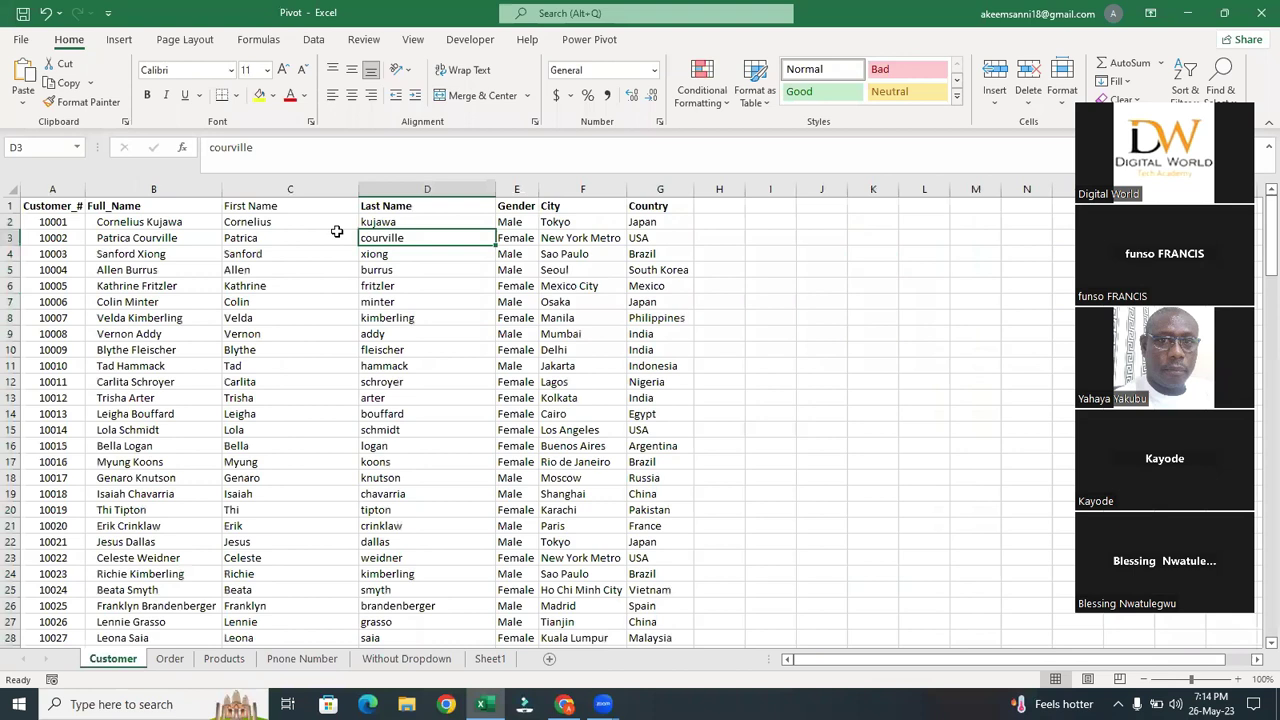
{"action": "left_click", "coordinate": [296, 185]}
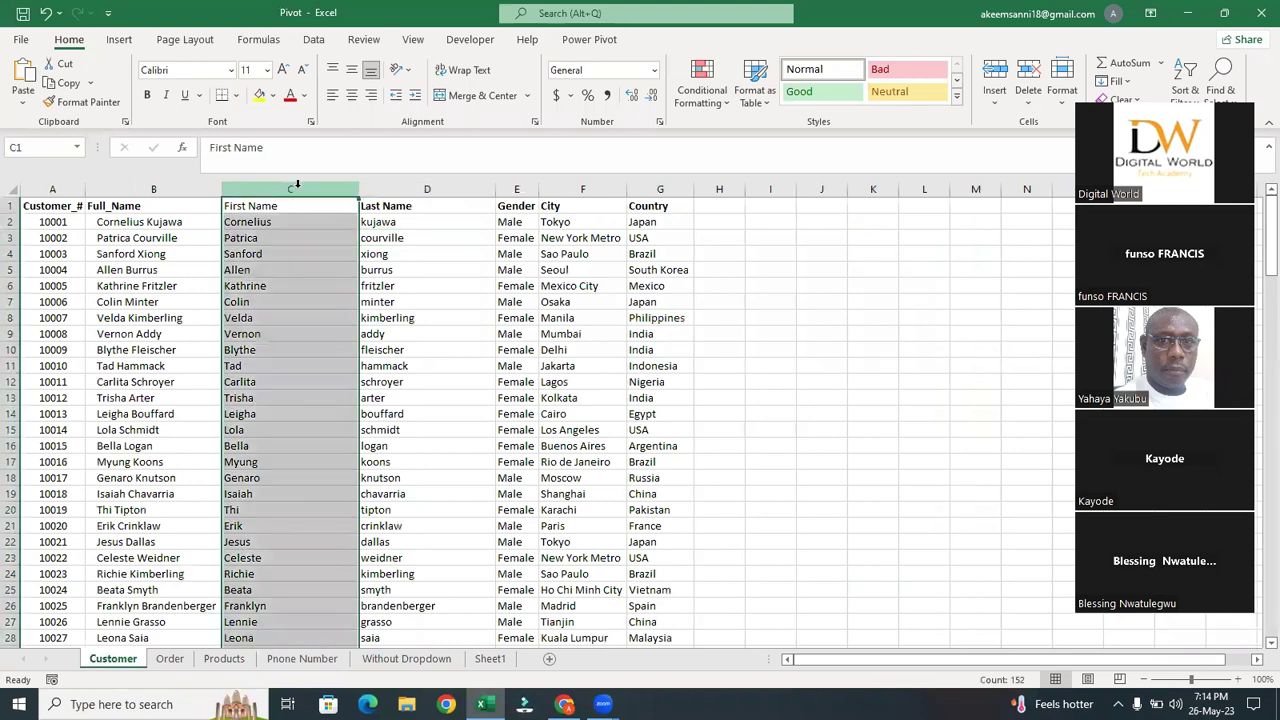
{"action": "left_click", "coordinate": [432, 187], "text": "shift"}
{"action": "right_click", "coordinate": [434, 187]}
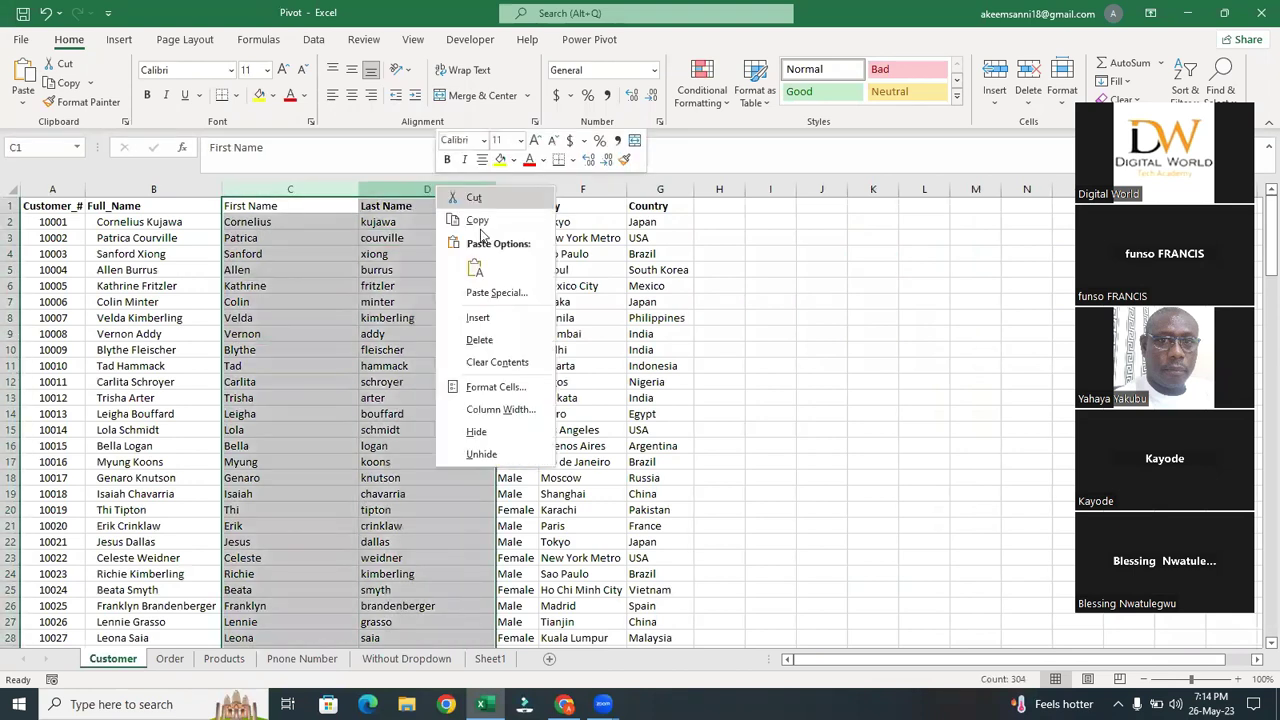
{"action": "left_click", "coordinate": [480, 340]}
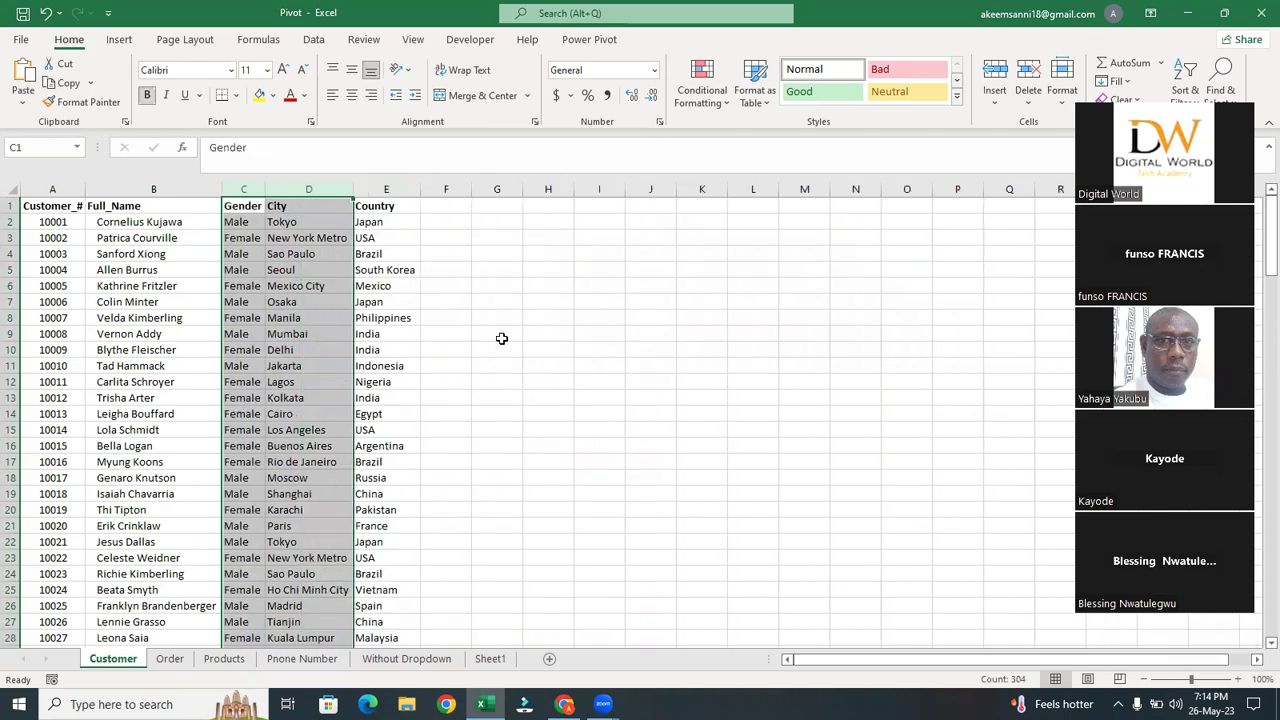
{"action": "left_click", "coordinate": [528, 330]}
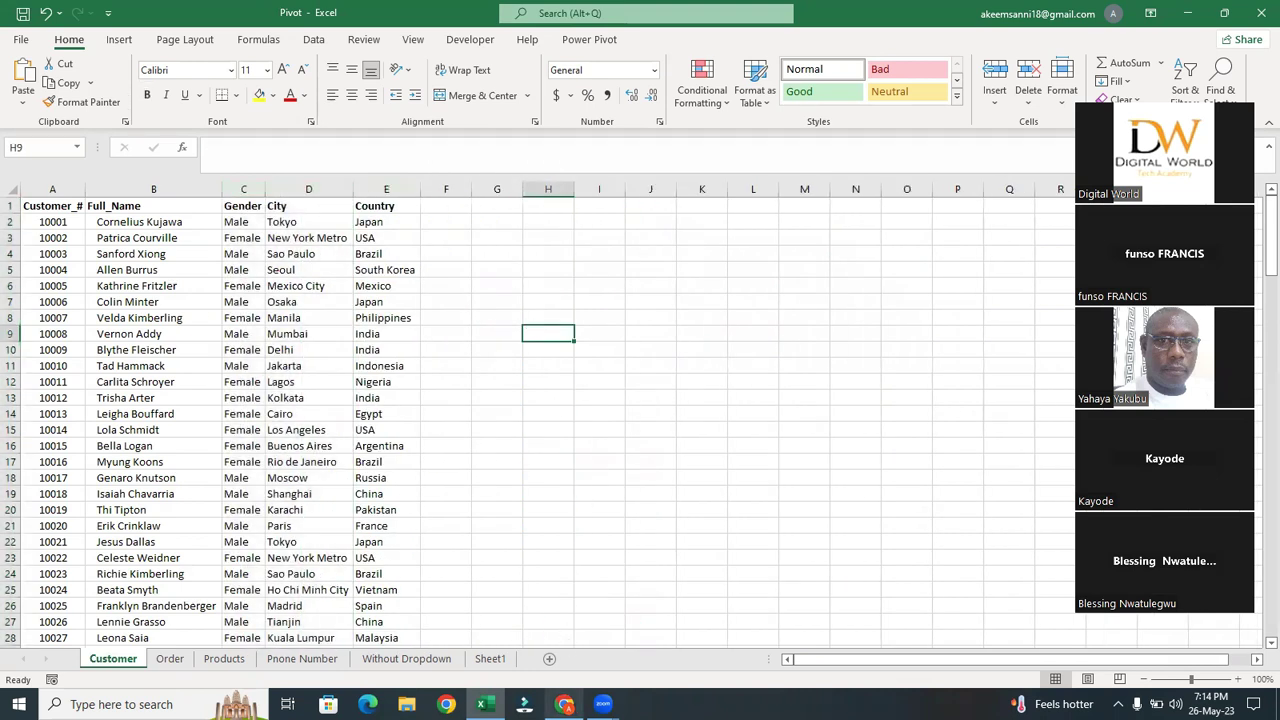
Switch to WhatsApp in Chrome to check the Advance Excel Class group chat, and return to the Excel workbook.
{"action": "mouse_move", "coordinate": [565, 704]}
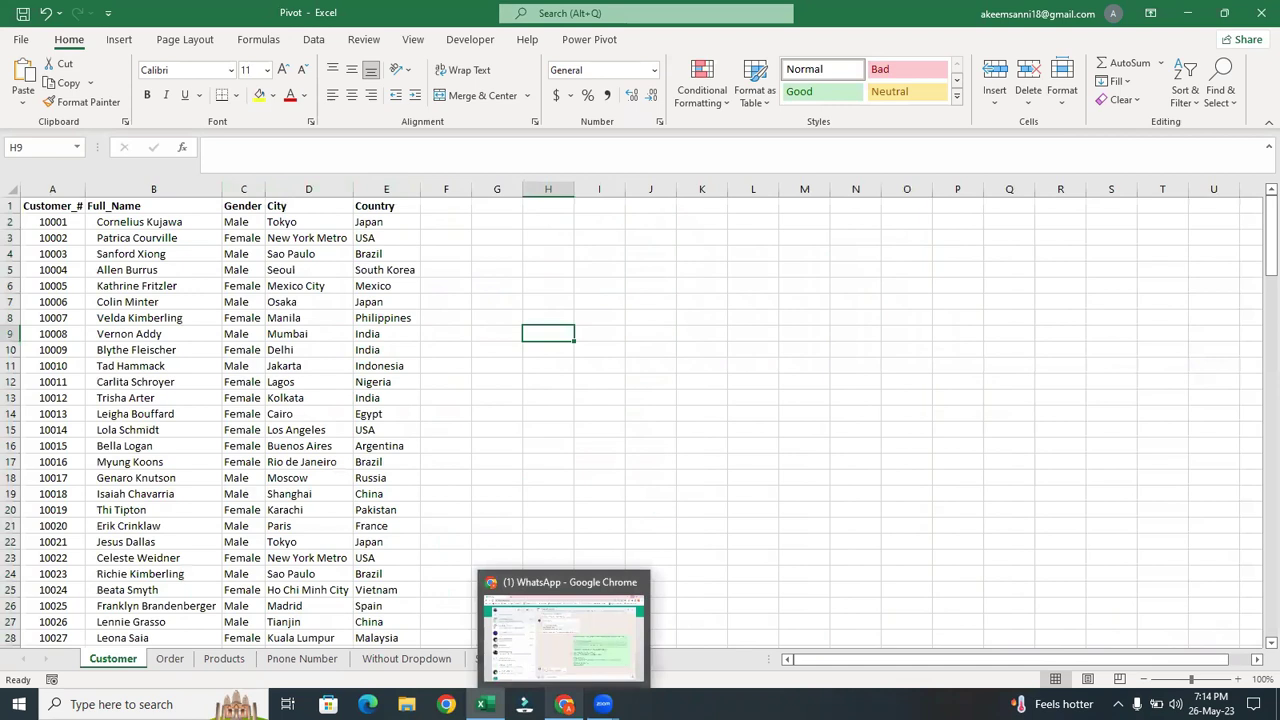
{"action": "left_click", "coordinate": [567, 657]}
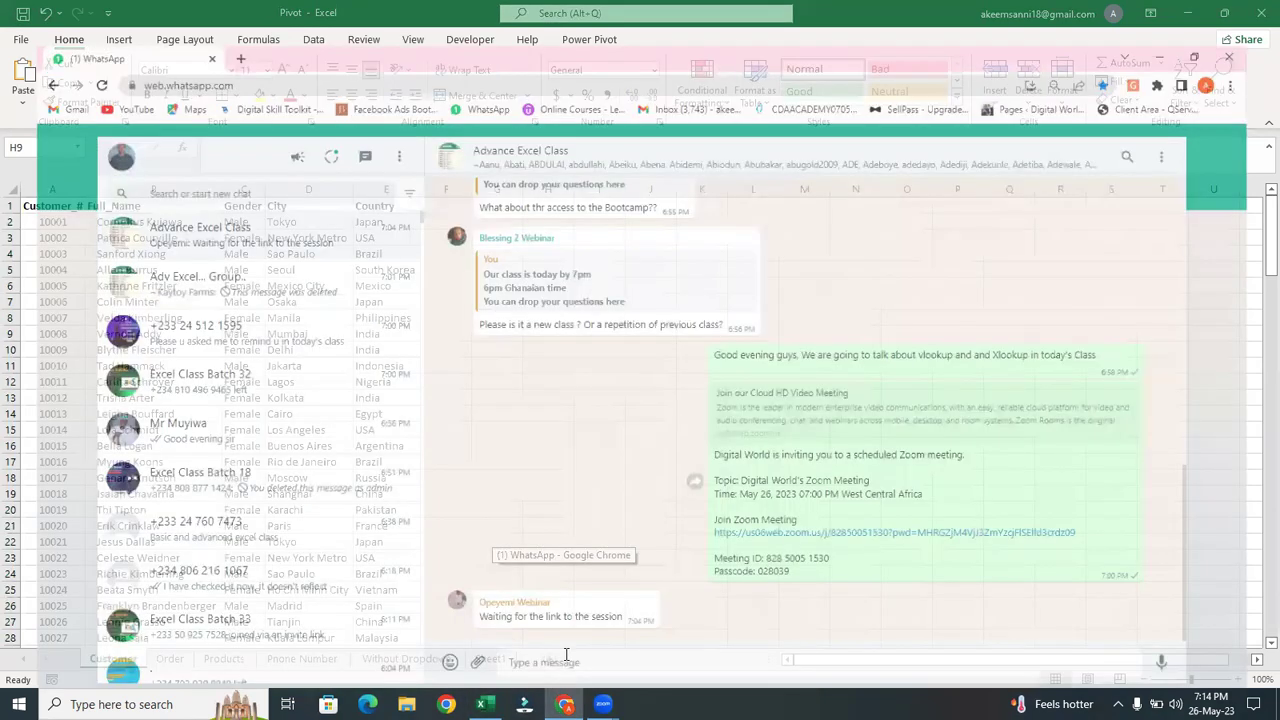
{"action": "left_click", "coordinate": [566, 653]}
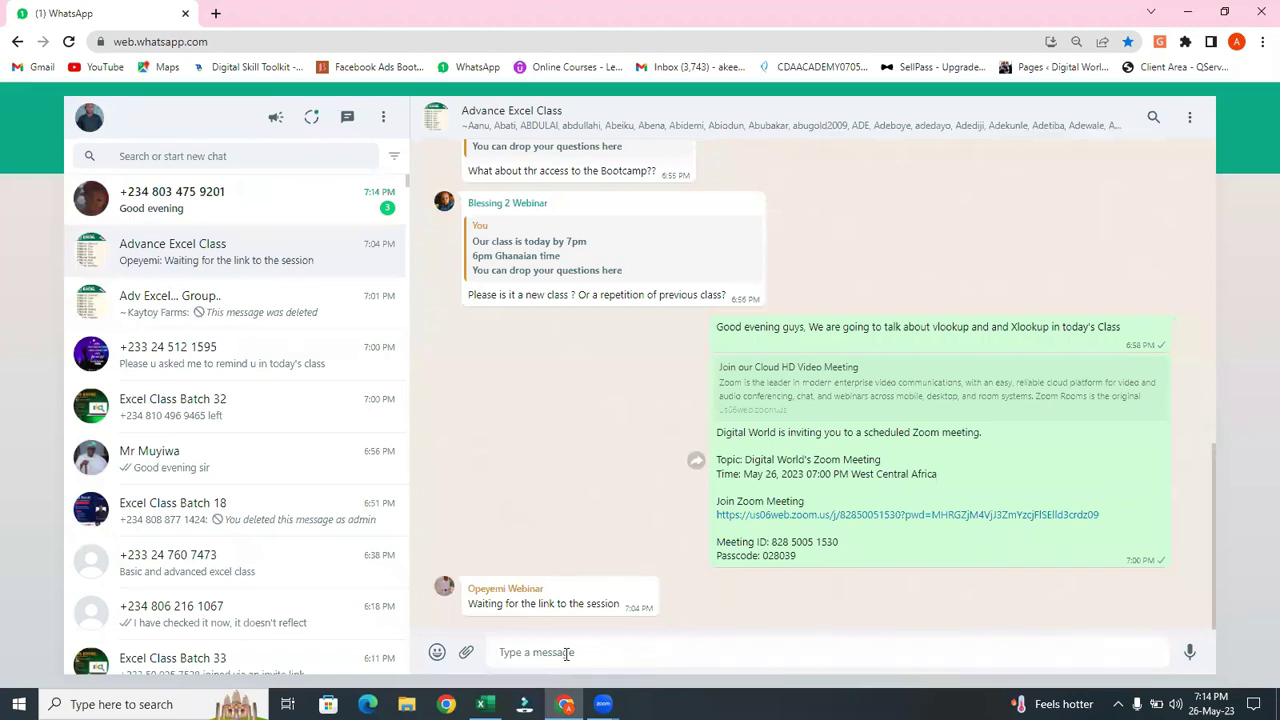
{"action": "key", "text": "alt+Tab"}
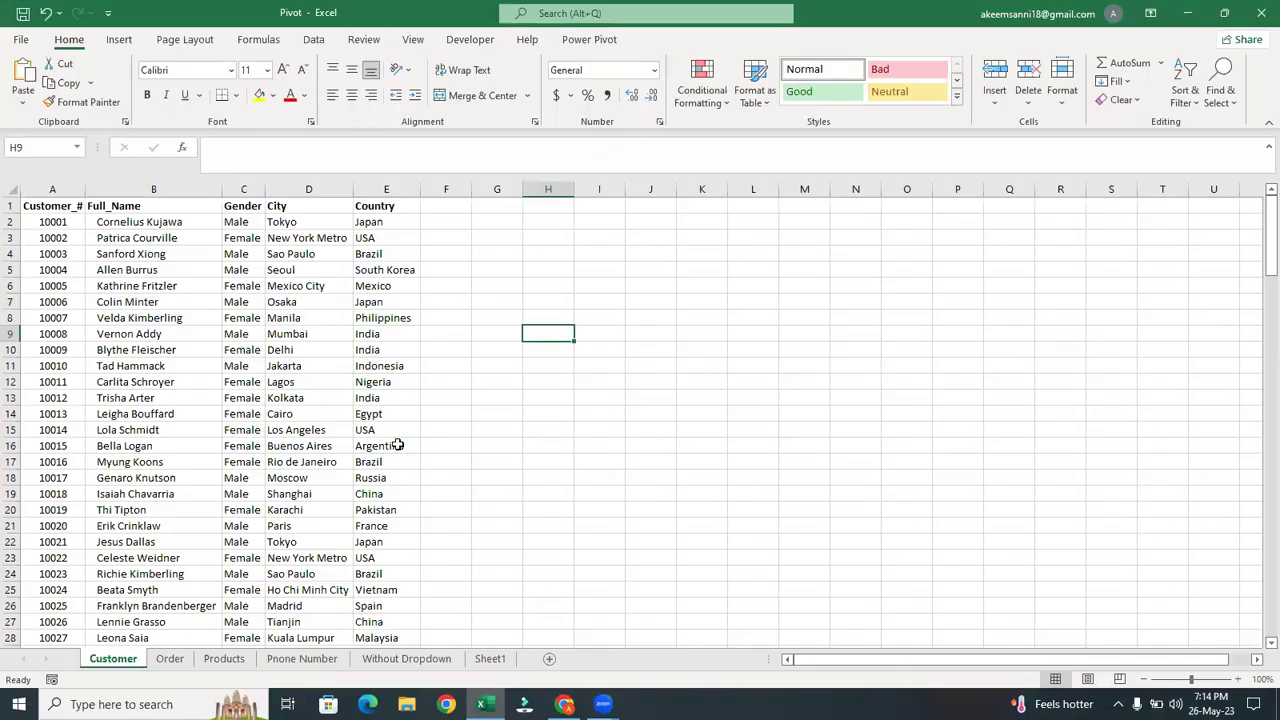
Open the Order sheet and select the first blank cell under Customer's Name, C2.
{"action": "left_click", "coordinate": [181, 663]}
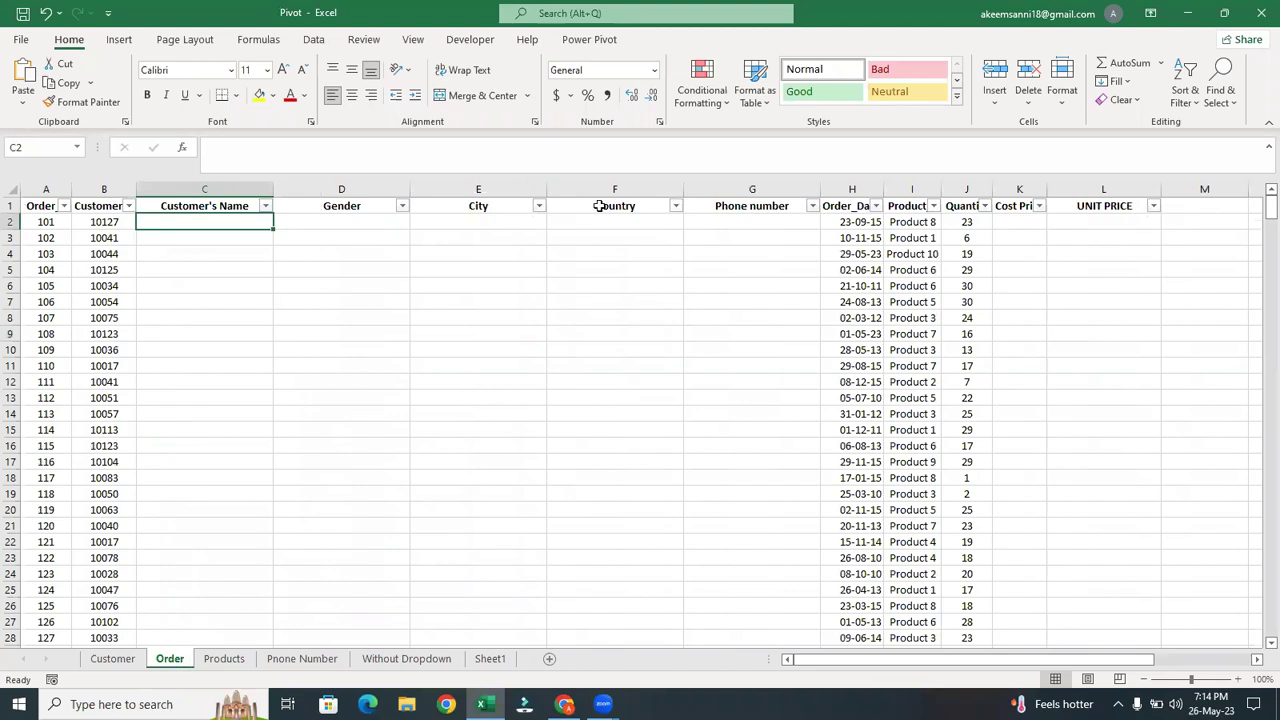
{"action": "key", "text": "alt+Tab"}
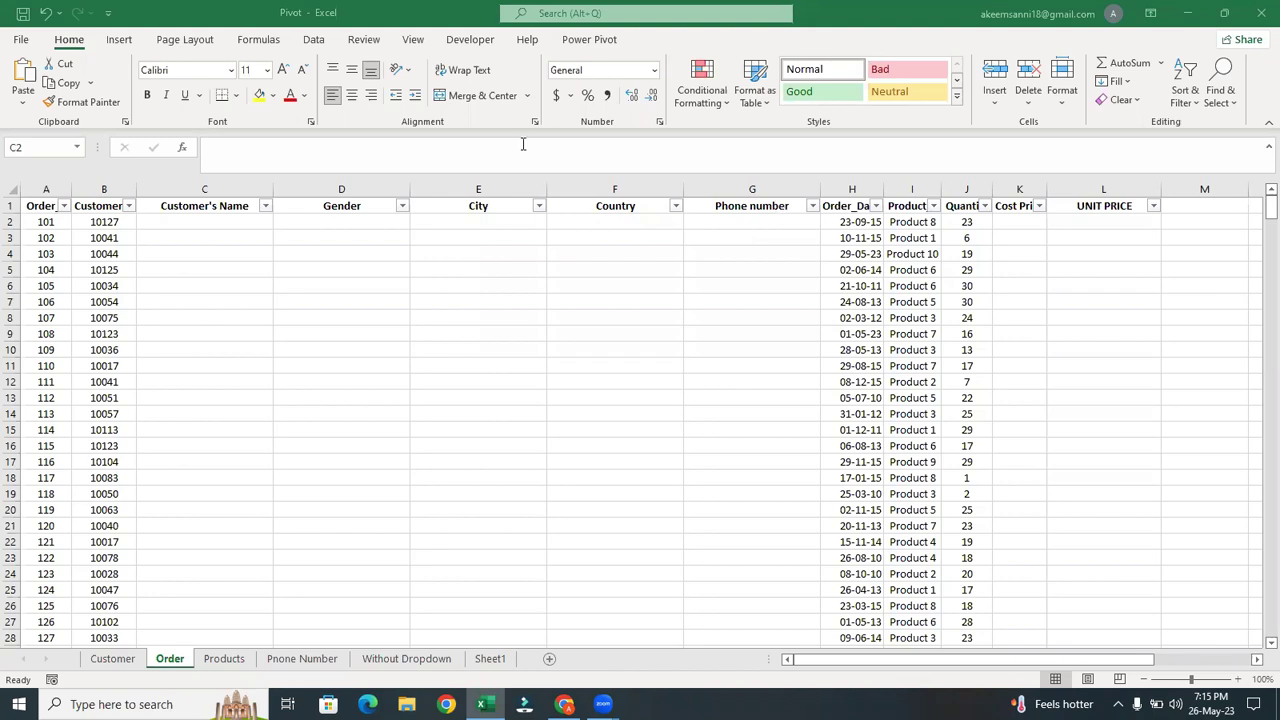
{"action": "left_click", "coordinate": [214, 218]}
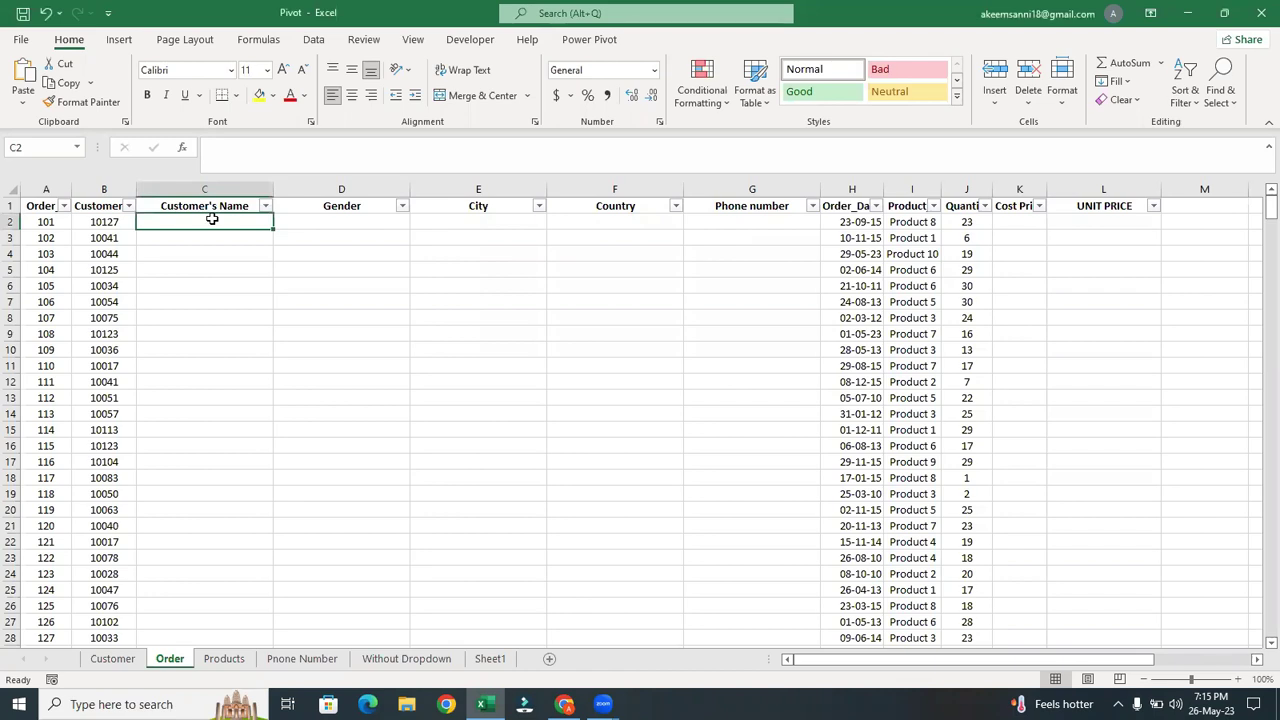
{"action": "left_click", "coordinate": [576, 141]}
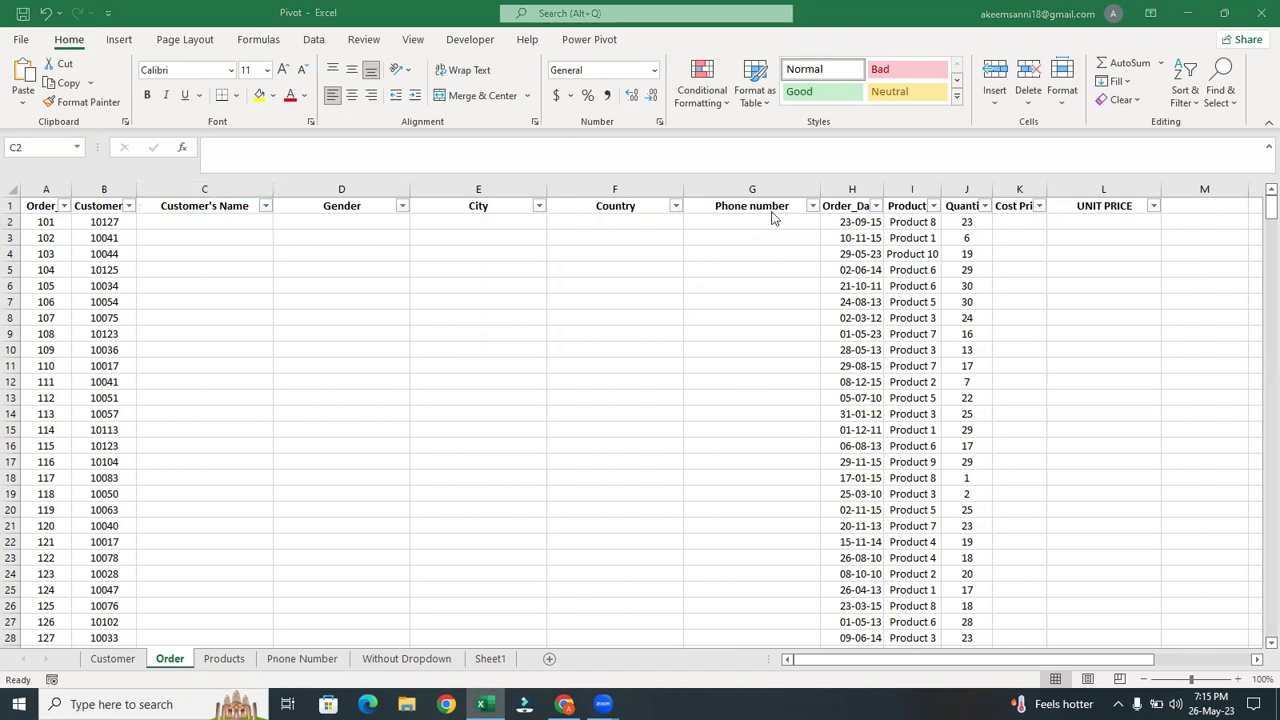
{"action": "left_click", "coordinate": [224, 218]}
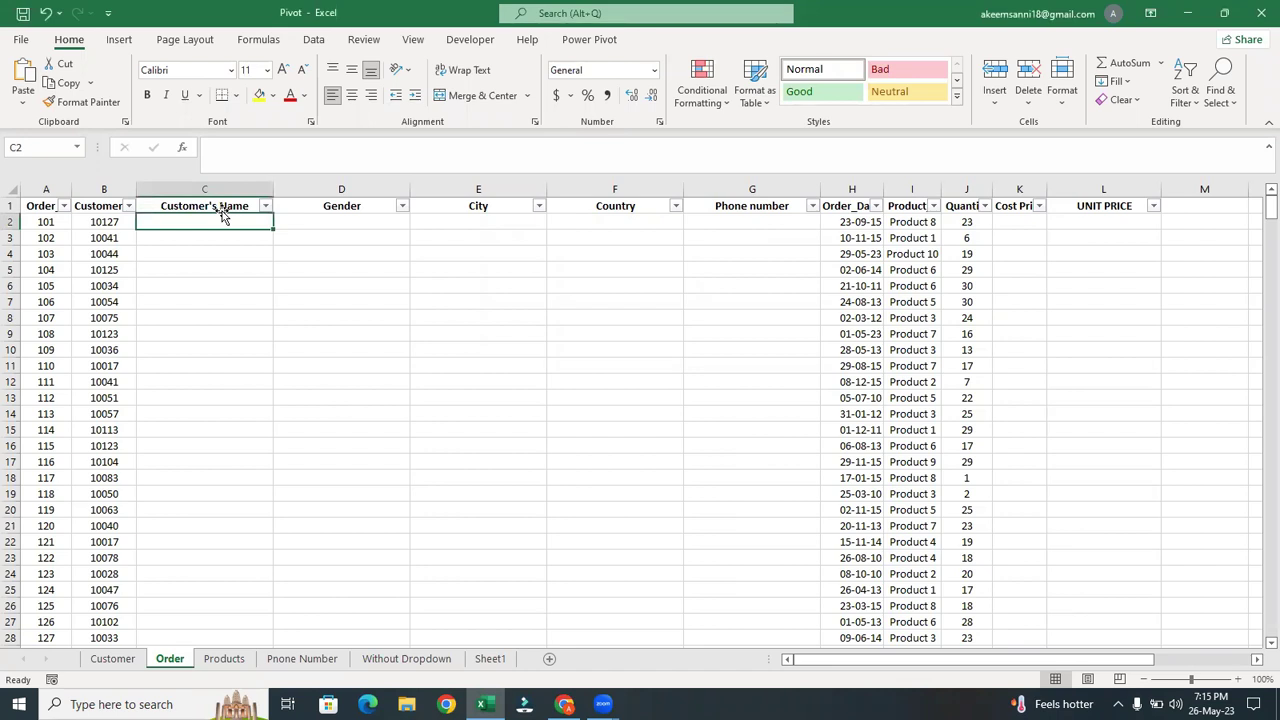
Check the Advance Excel Class chat in WhatsApp for new messages and go back to the Order sheet in Excel.
{"action": "mouse_move", "coordinate": [564, 704]}
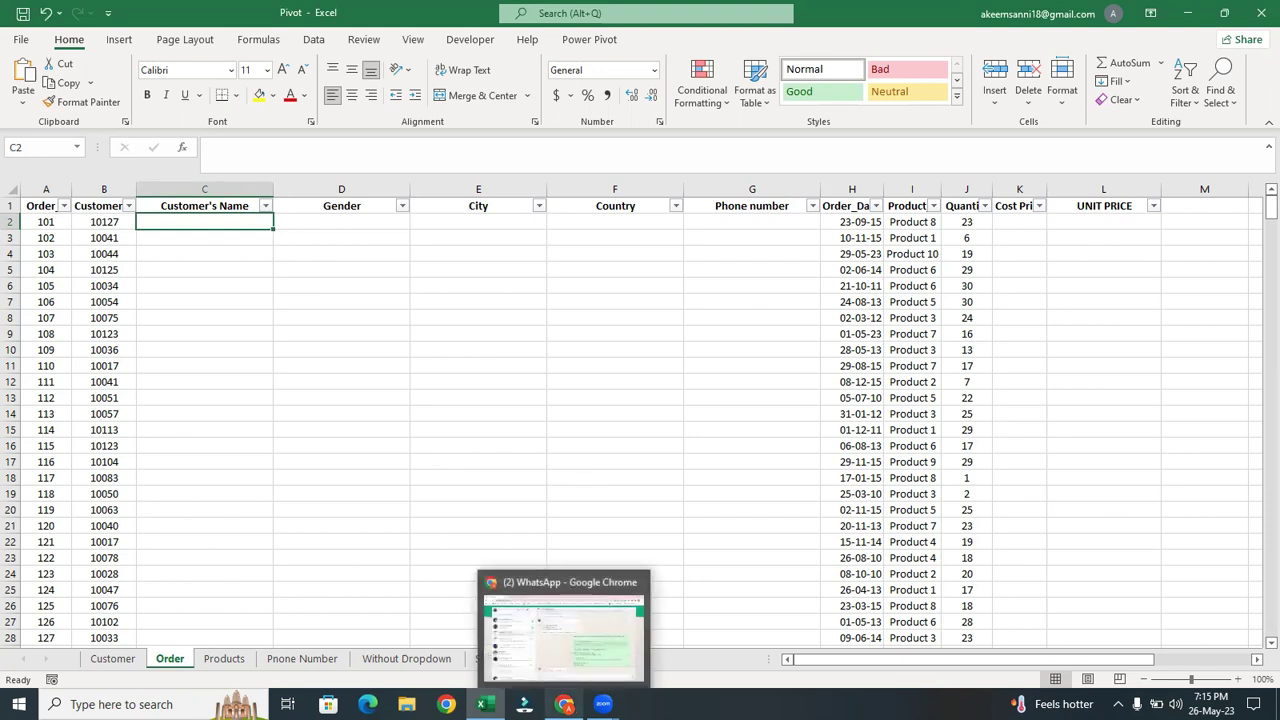
{"action": "left_click", "coordinate": [577, 677]}
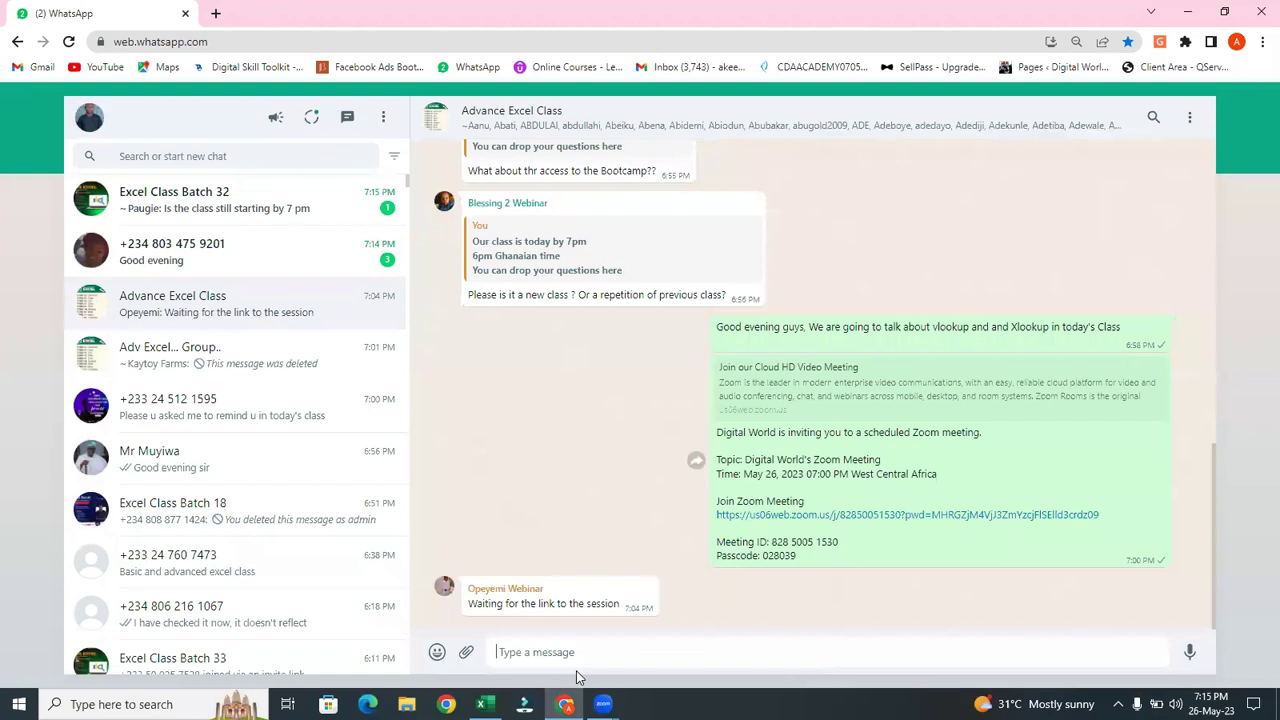
{"action": "key", "text": "alt+Tab"}
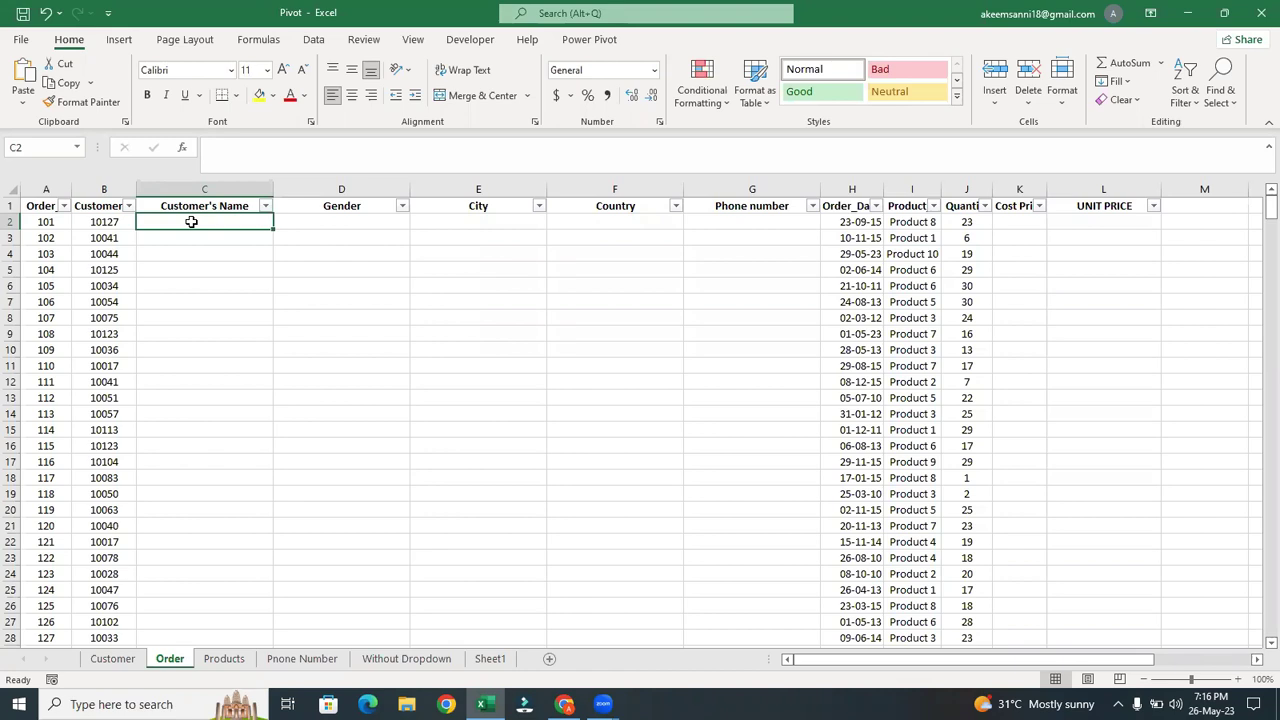
{"action": "type", "text": "="}
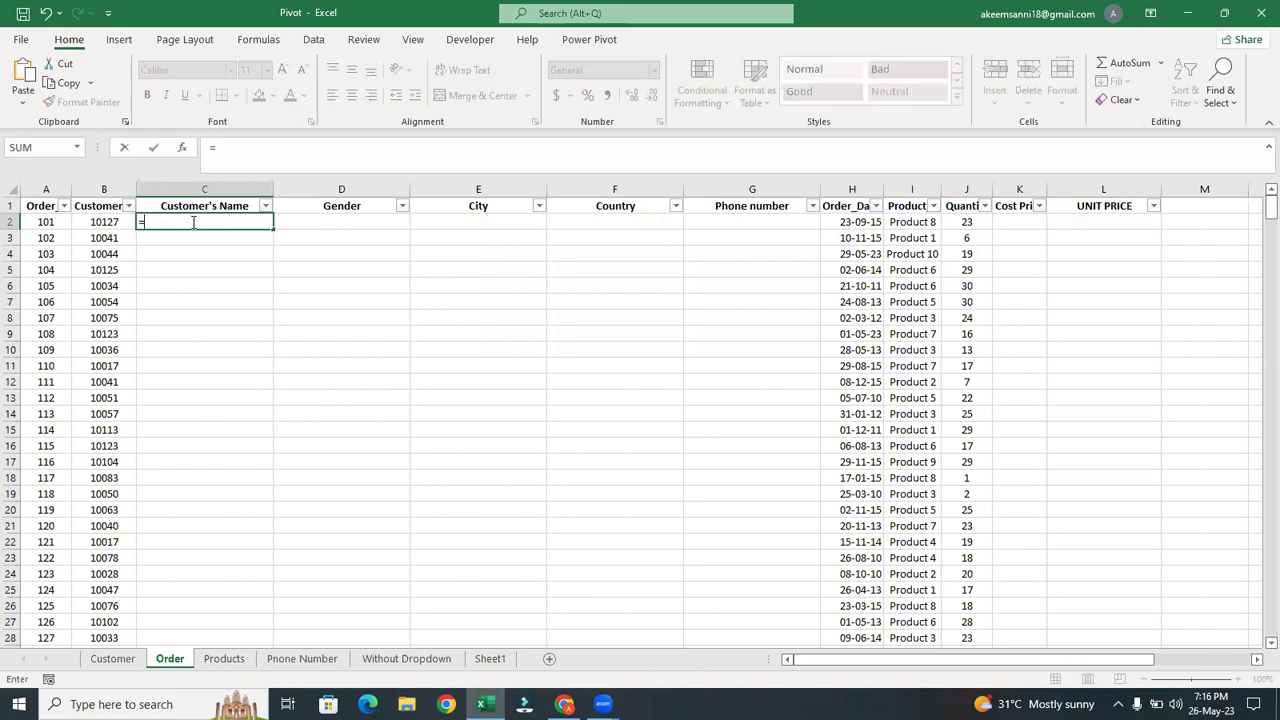
{"action": "type", "text": "vlo"}
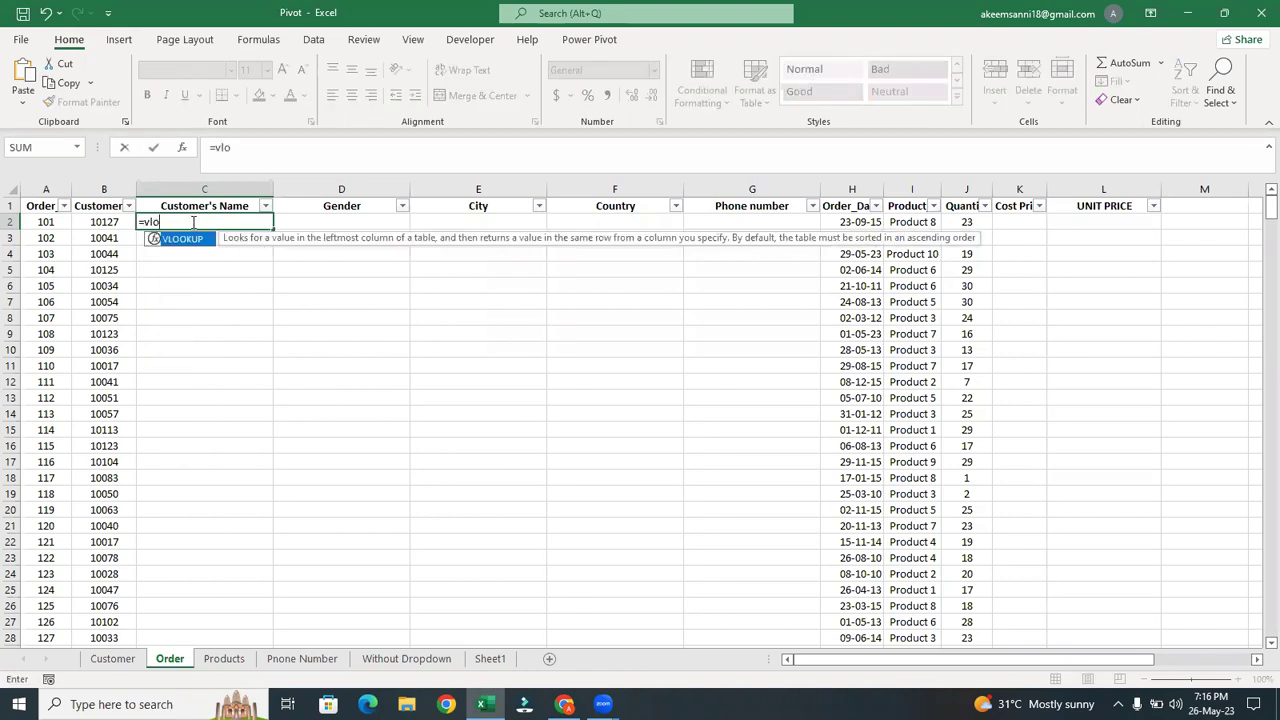
{"action": "key", "text": "Tab"}
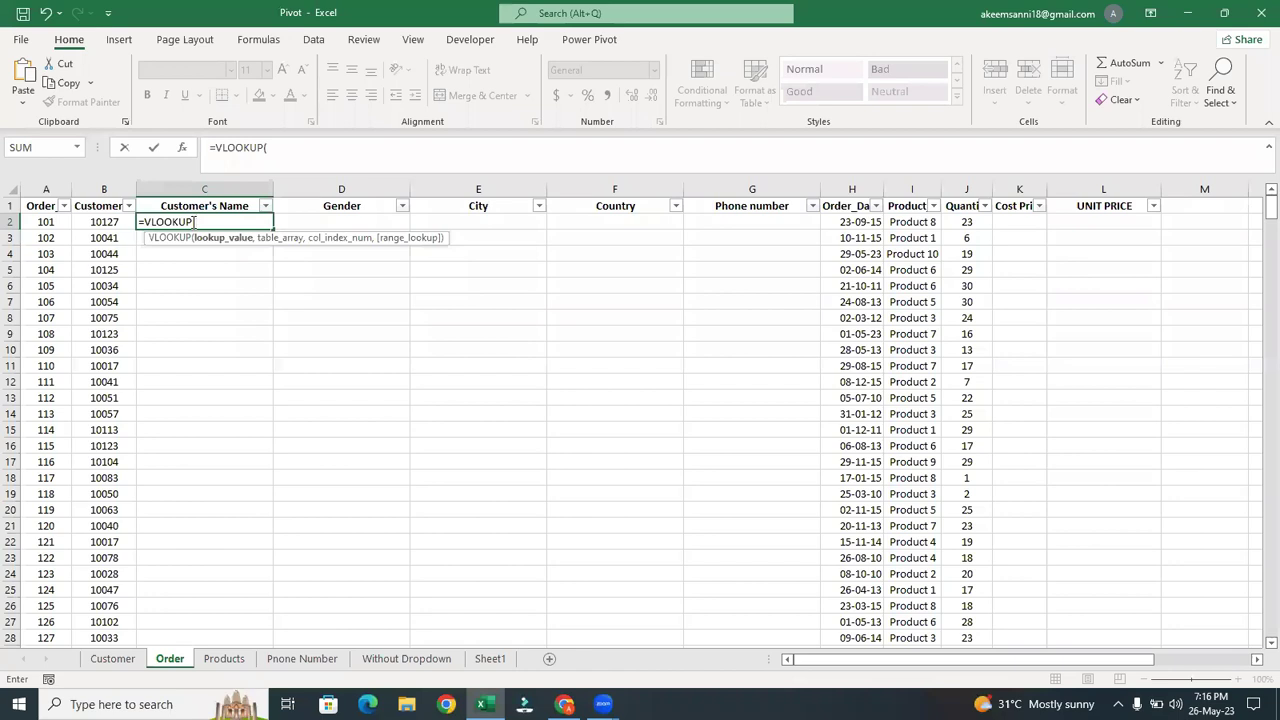
{"action": "key", "text": "BackSpace"}
{"action": "key", "text": "BackSpace"}
{"action": "key", "text": "BackSpace"}
{"action": "key", "text": "BackSpace"}
{"action": "key", "text": "BackSpace"}
{"action": "key", "text": "BackSpace"}
{"action": "key", "text": "BackSpace"}
{"action": "key", "text": "BackSpace"}
{"action": "key", "text": "BackSpace"}
{"action": "key", "text": "Escape"}
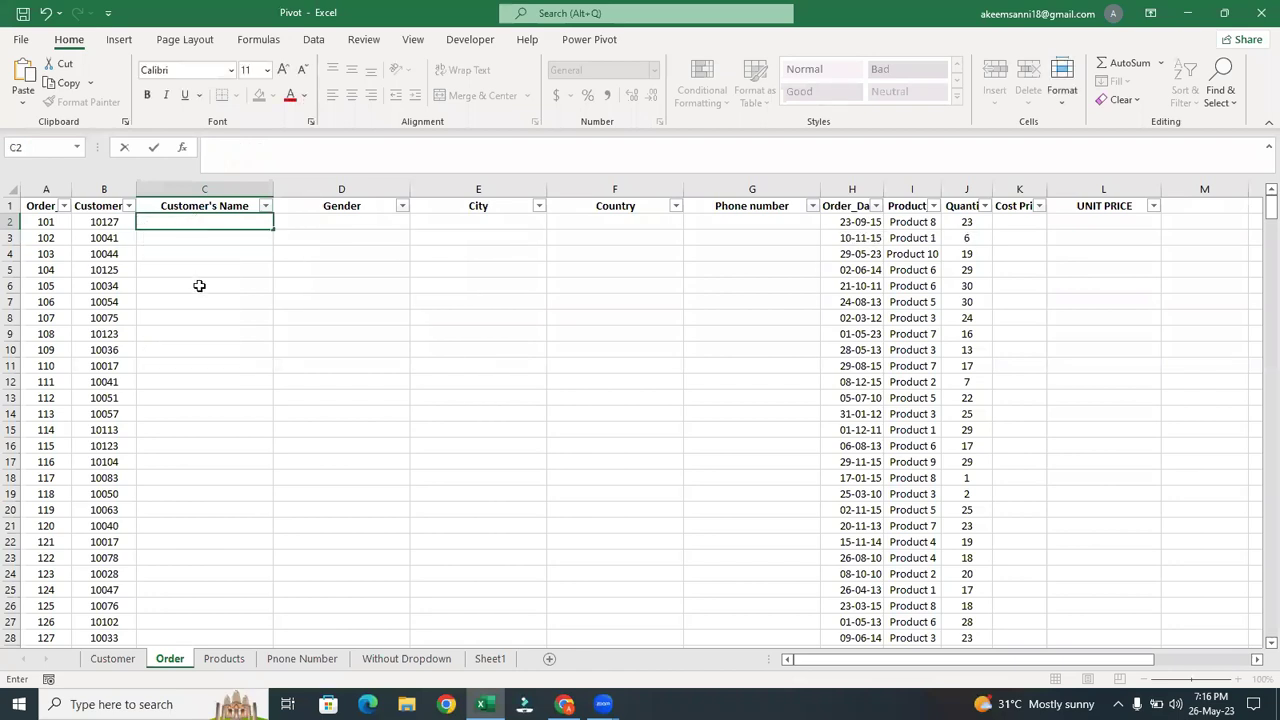
{"action": "left_click", "coordinate": [200, 285]}
{"action": "left_click", "coordinate": [201, 221]}
{"action": "left_click", "coordinate": [201, 221]}
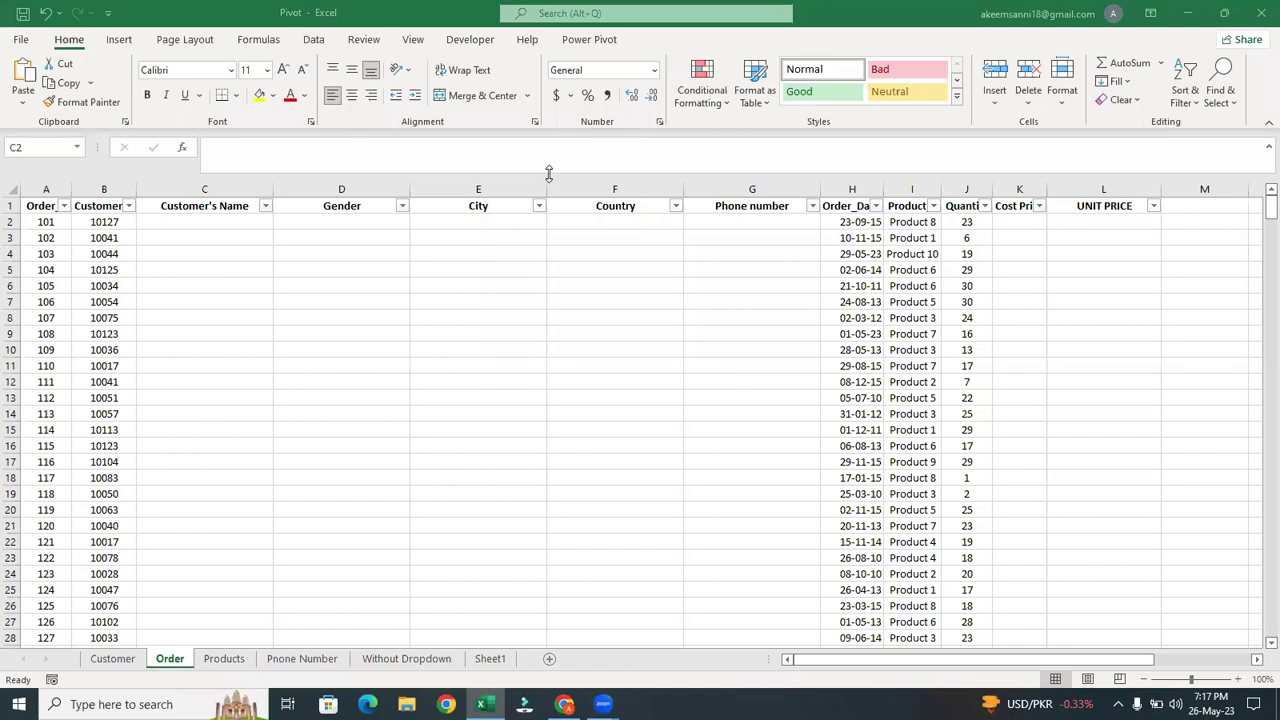
Examine the customer number in B2 and the blank customer columns on the Order sheet against the source table on the Customer sheet.
{"action": "left_click", "coordinate": [196, 226]}
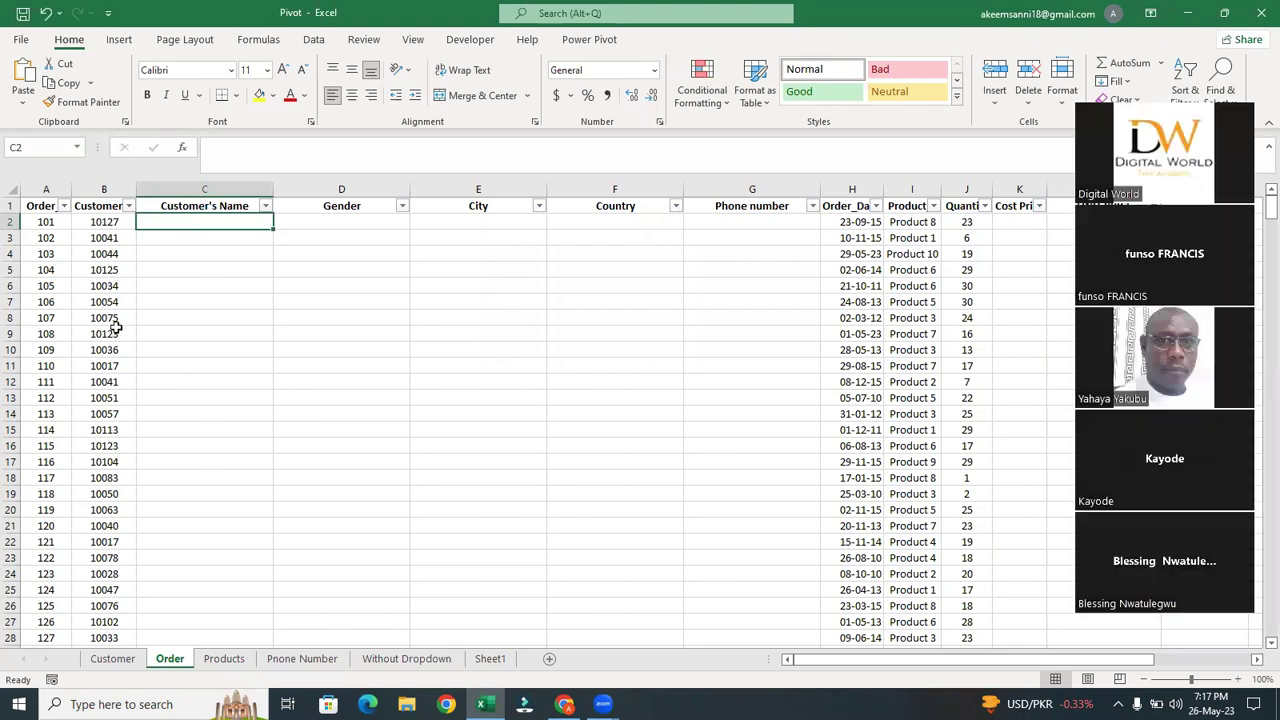
{"action": "left_click", "coordinate": [104, 222]}
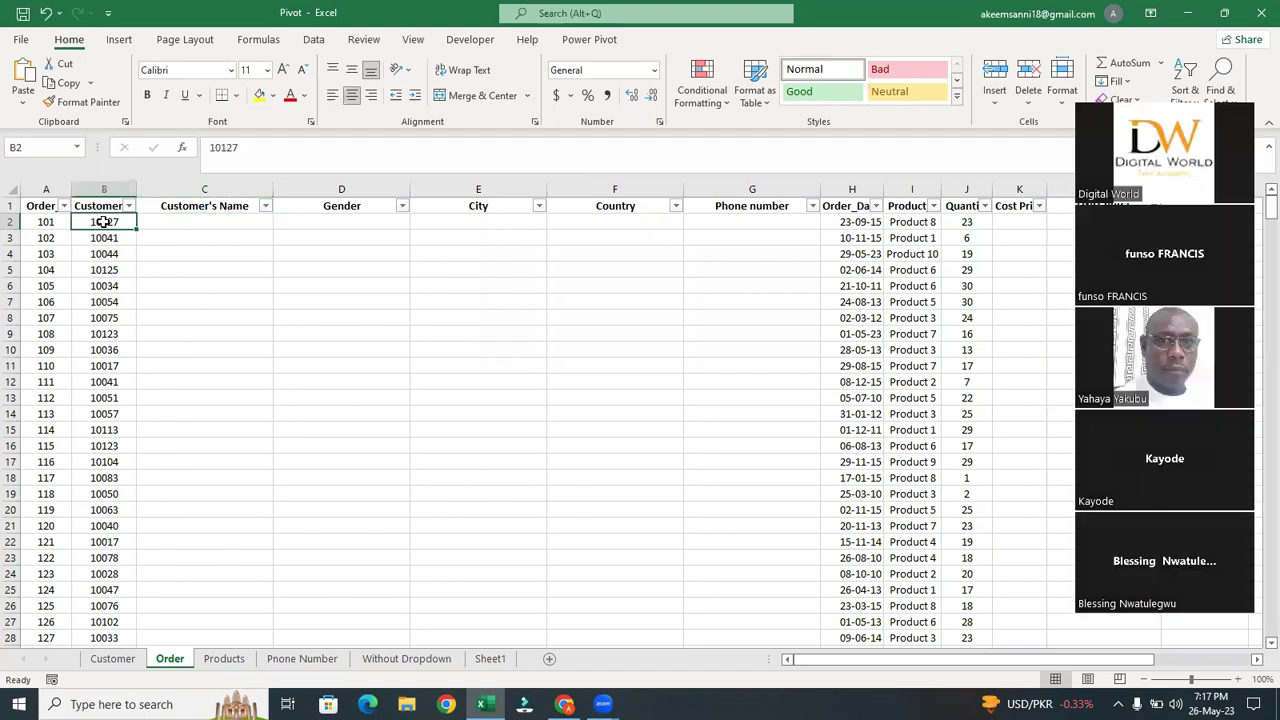
{"action": "left_click", "coordinate": [218, 218]}
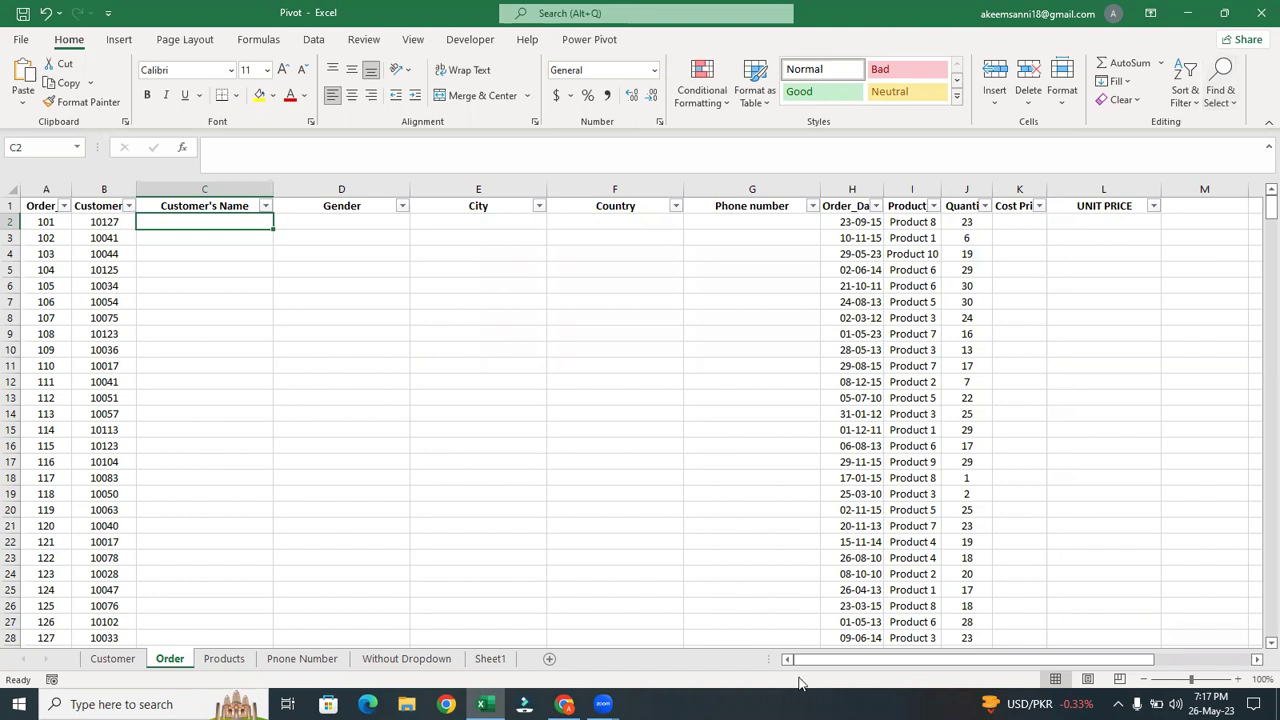
{"action": "left_click", "coordinate": [107, 222]}
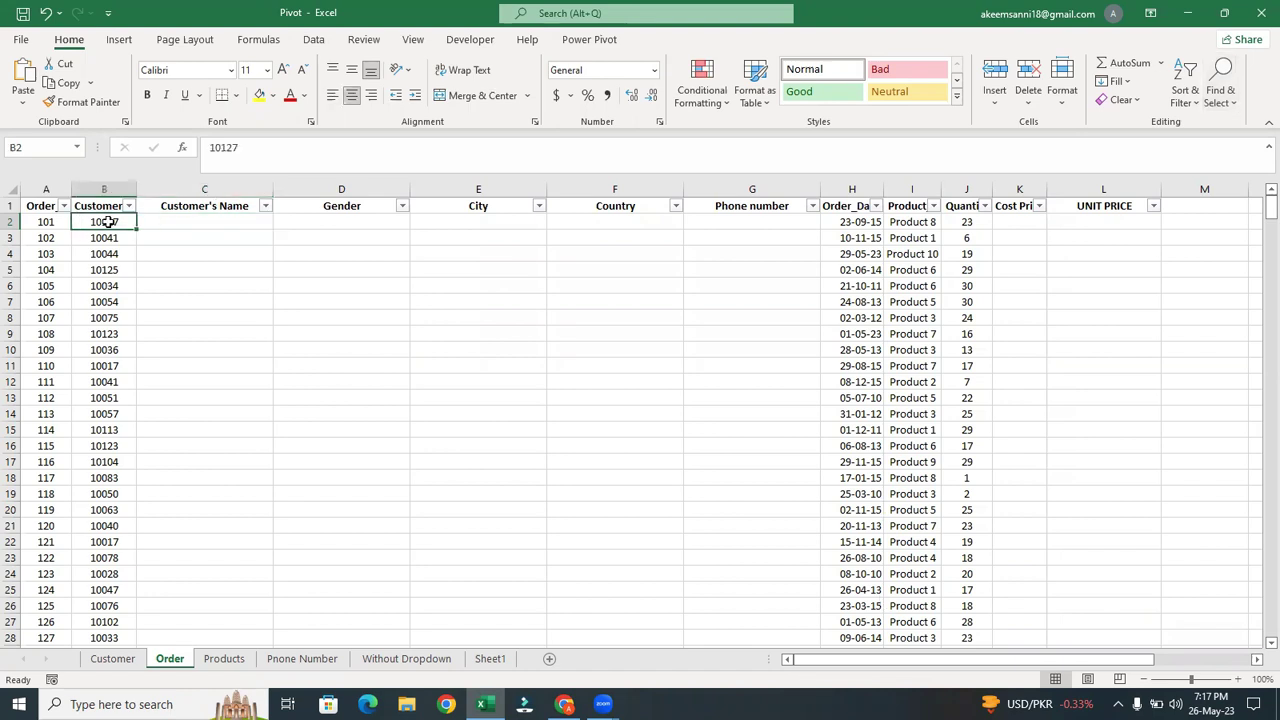
{"action": "left_click", "coordinate": [188, 227]}
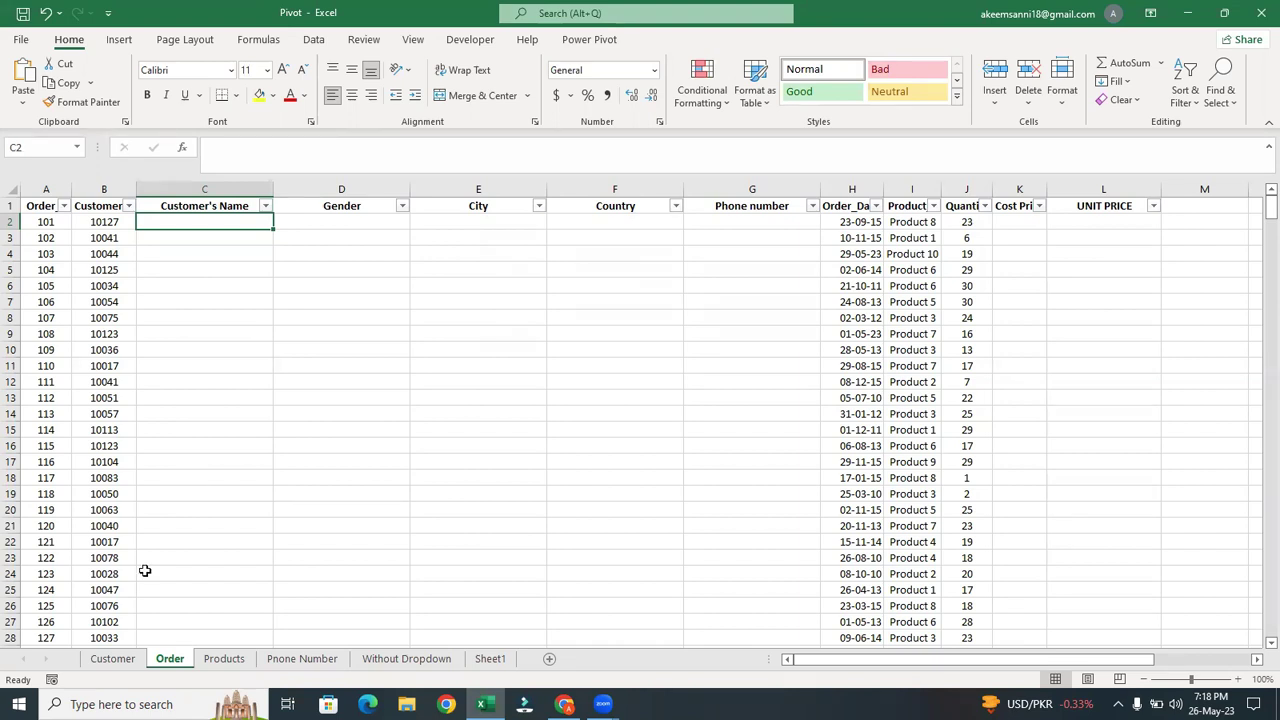
{"action": "left_click", "coordinate": [113, 658]}
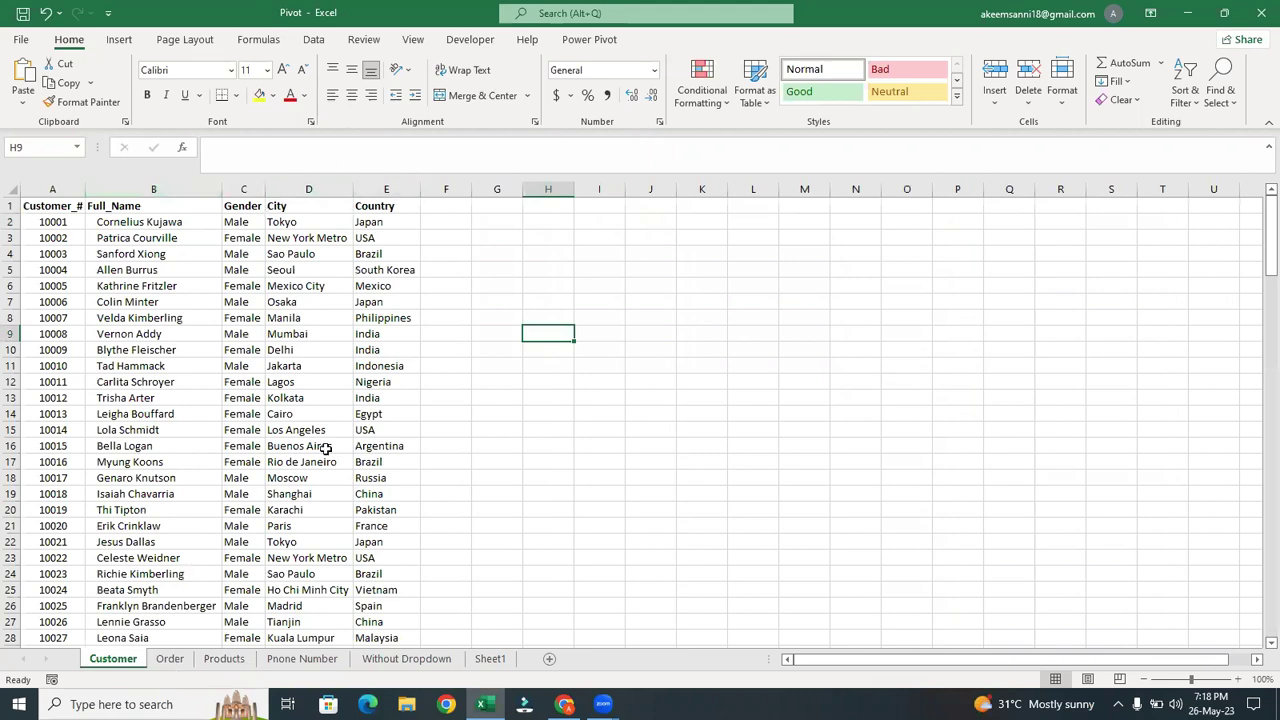
{"action": "left_click", "coordinate": [170, 658]}
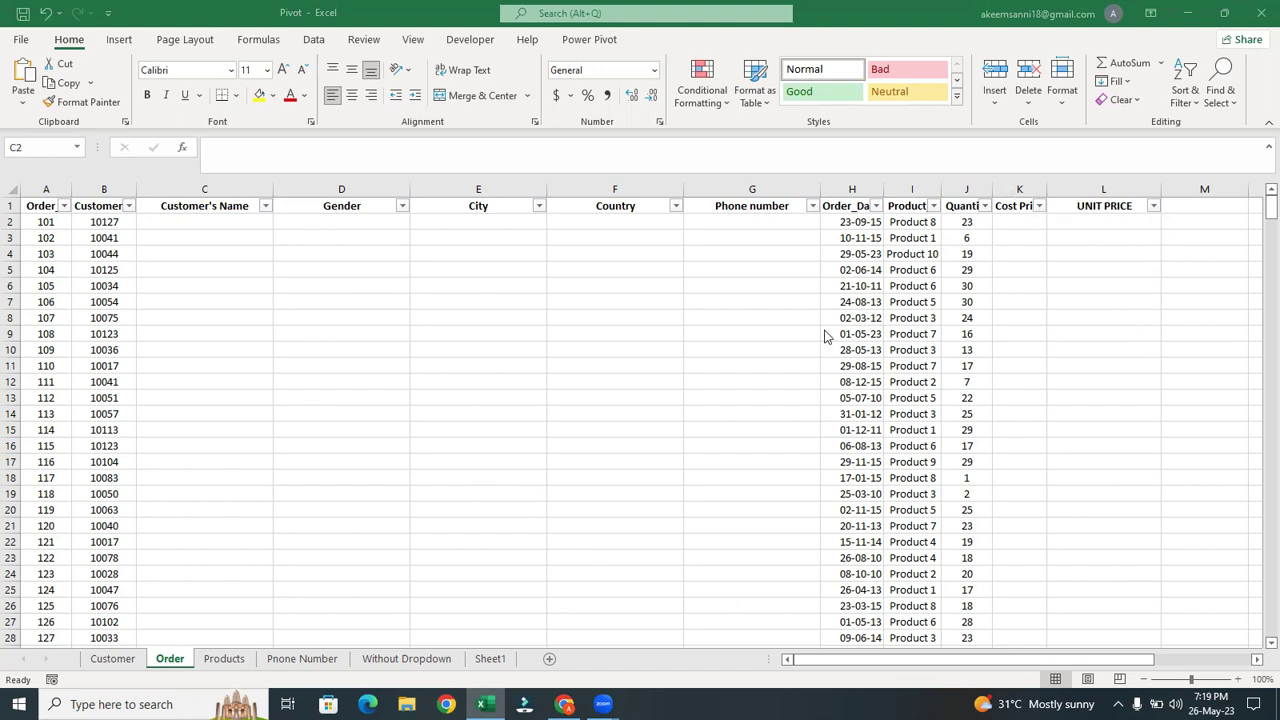
{"action": "left_click", "coordinate": [224, 190]}
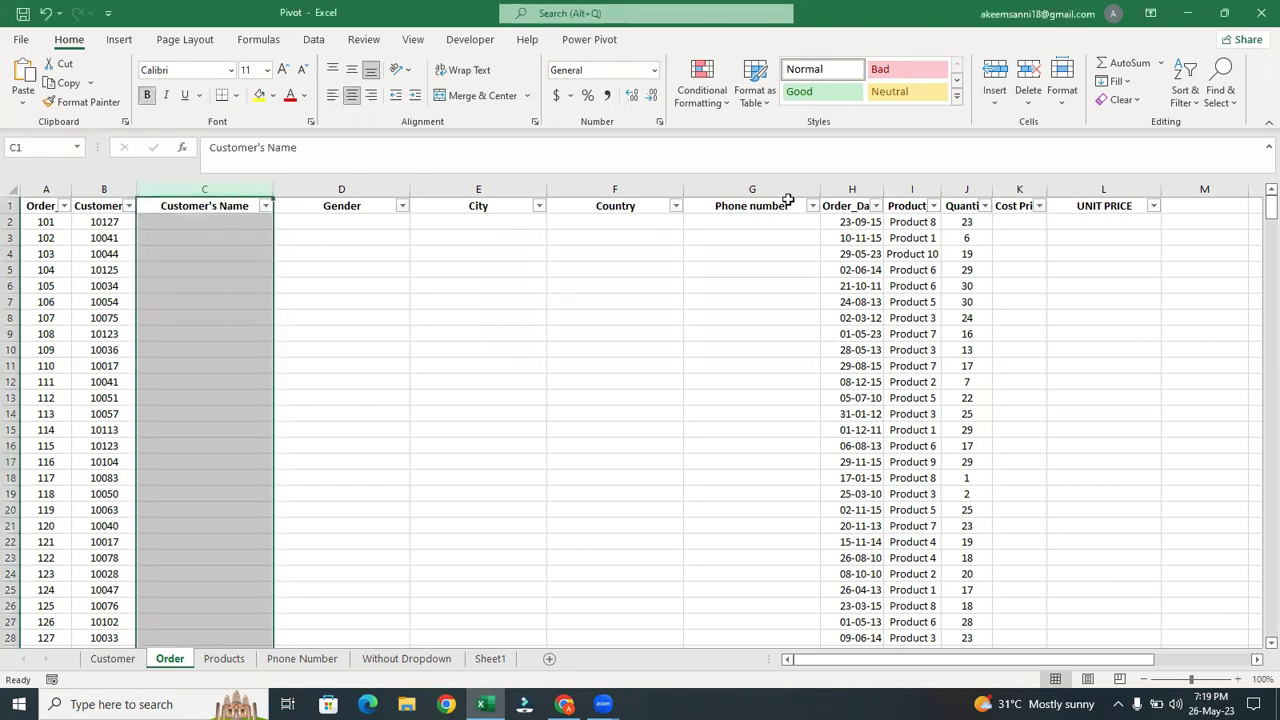
Hide the Customer's Name through Phone number columns and the Cost Price and UNIT PRICE columns on the Order sheet.
{"action": "left_click", "coordinate": [766, 190], "text": "shift"}
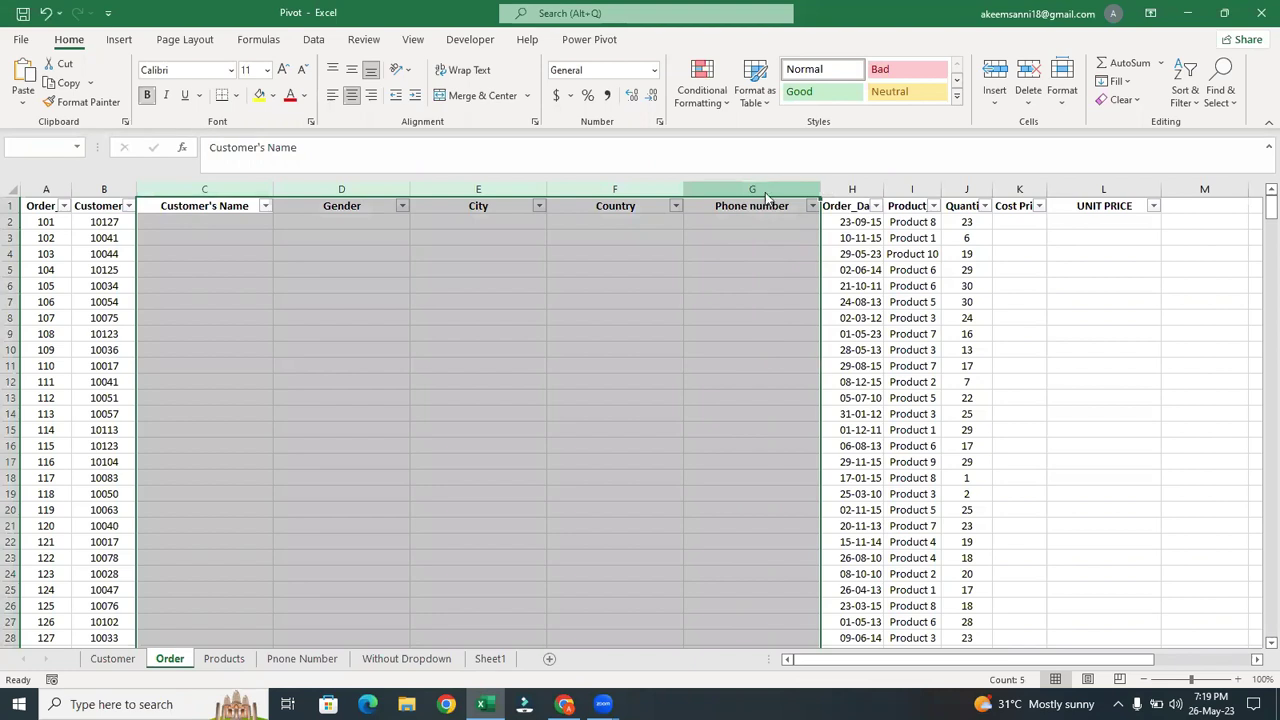
{"action": "right_click", "coordinate": [767, 191]}
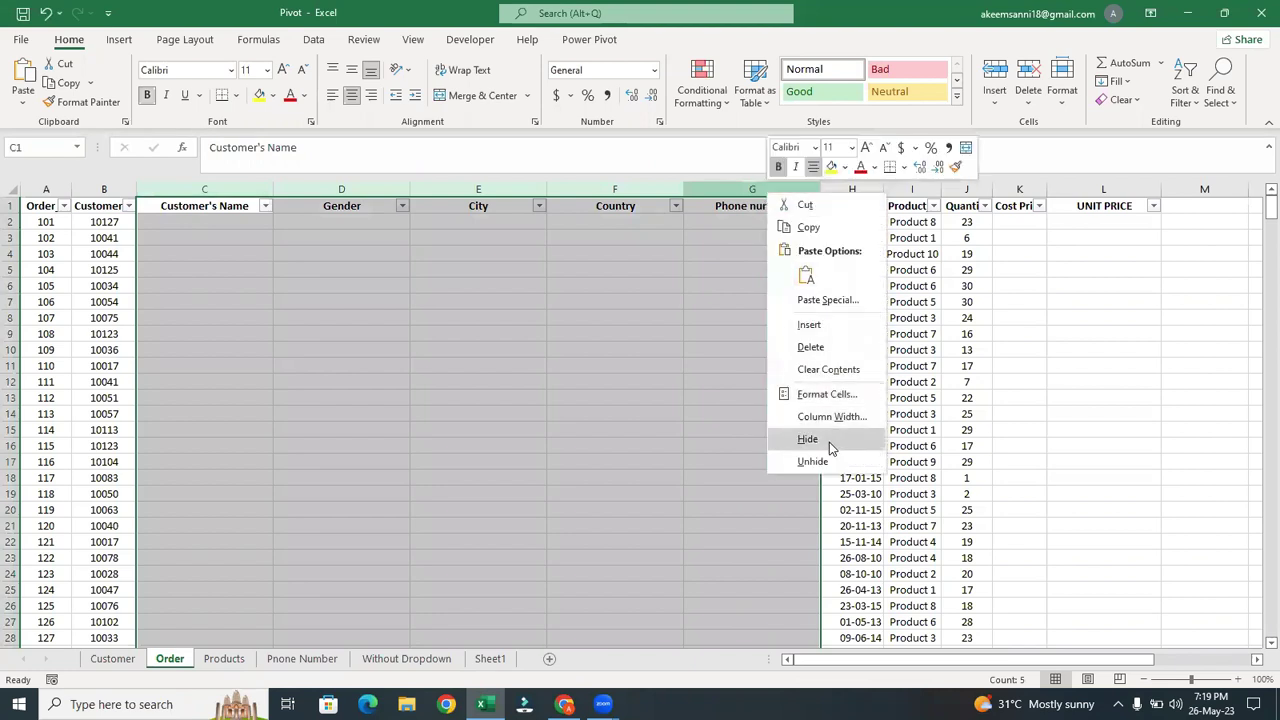
{"action": "left_click", "coordinate": [829, 442]}
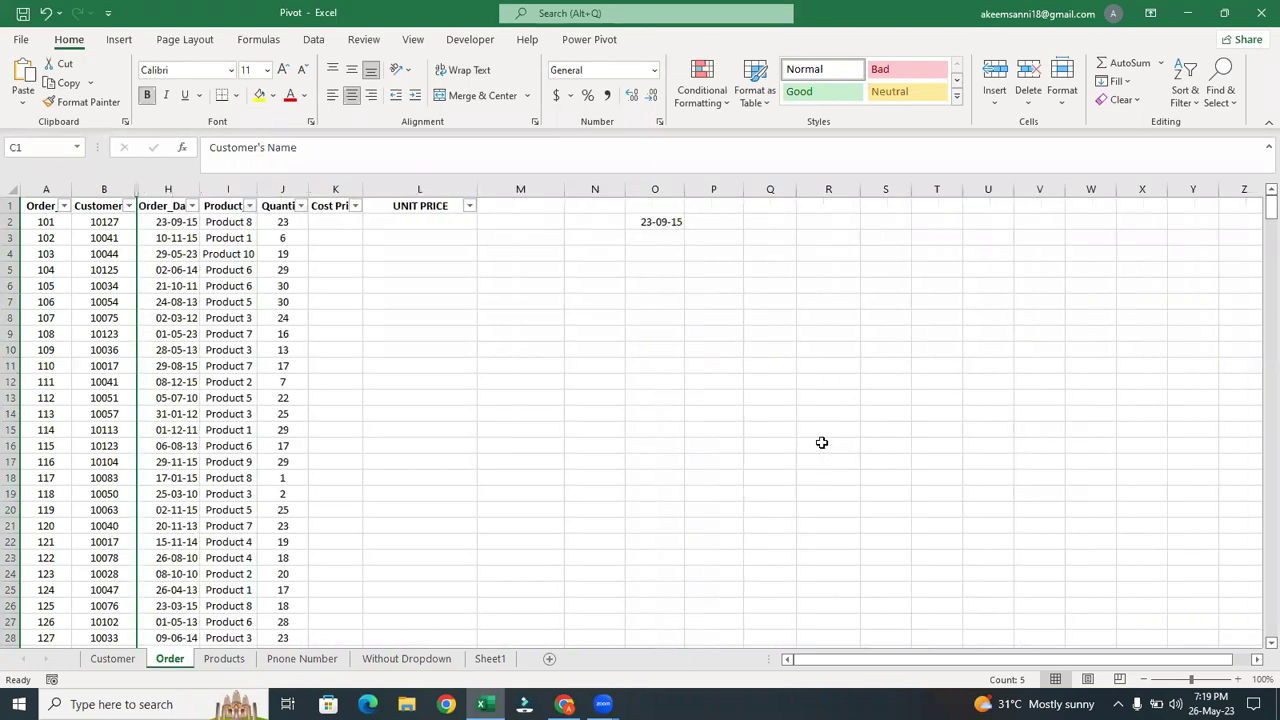
{"action": "left_click", "coordinate": [336, 189]}
{"action": "left_click", "coordinate": [428, 189], "text": "shift"}
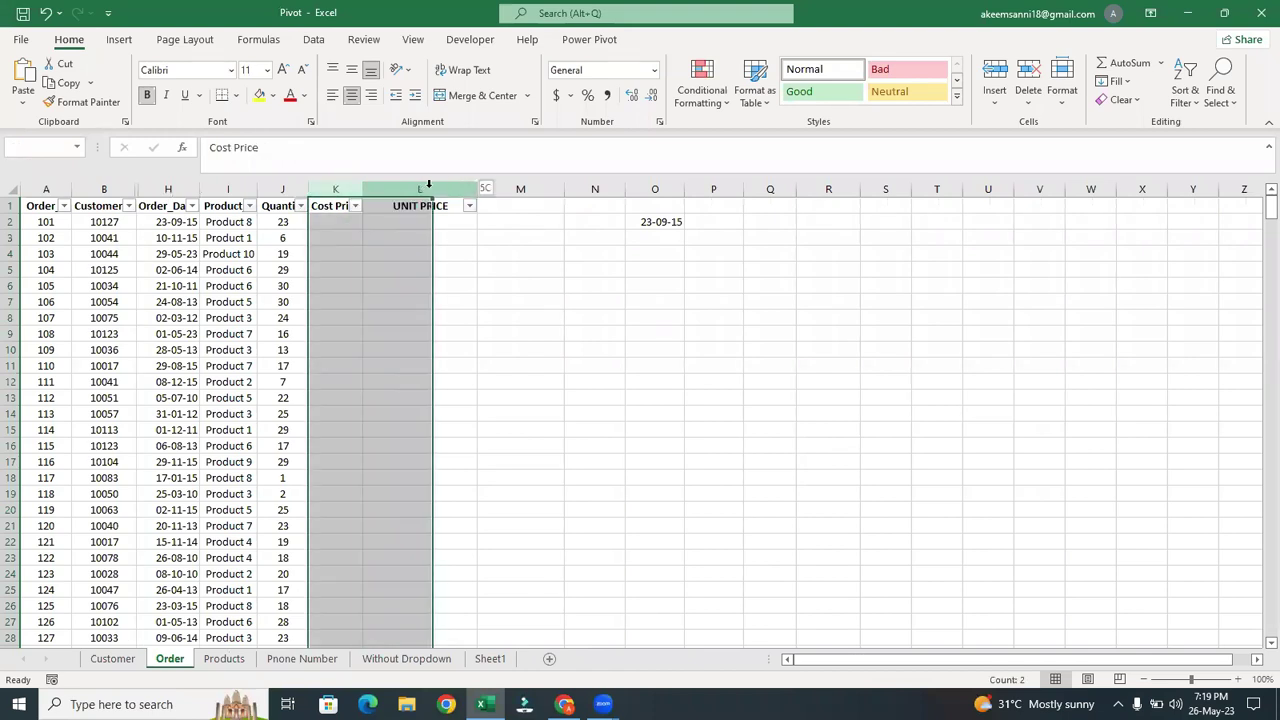
{"action": "right_click", "coordinate": [430, 189]}
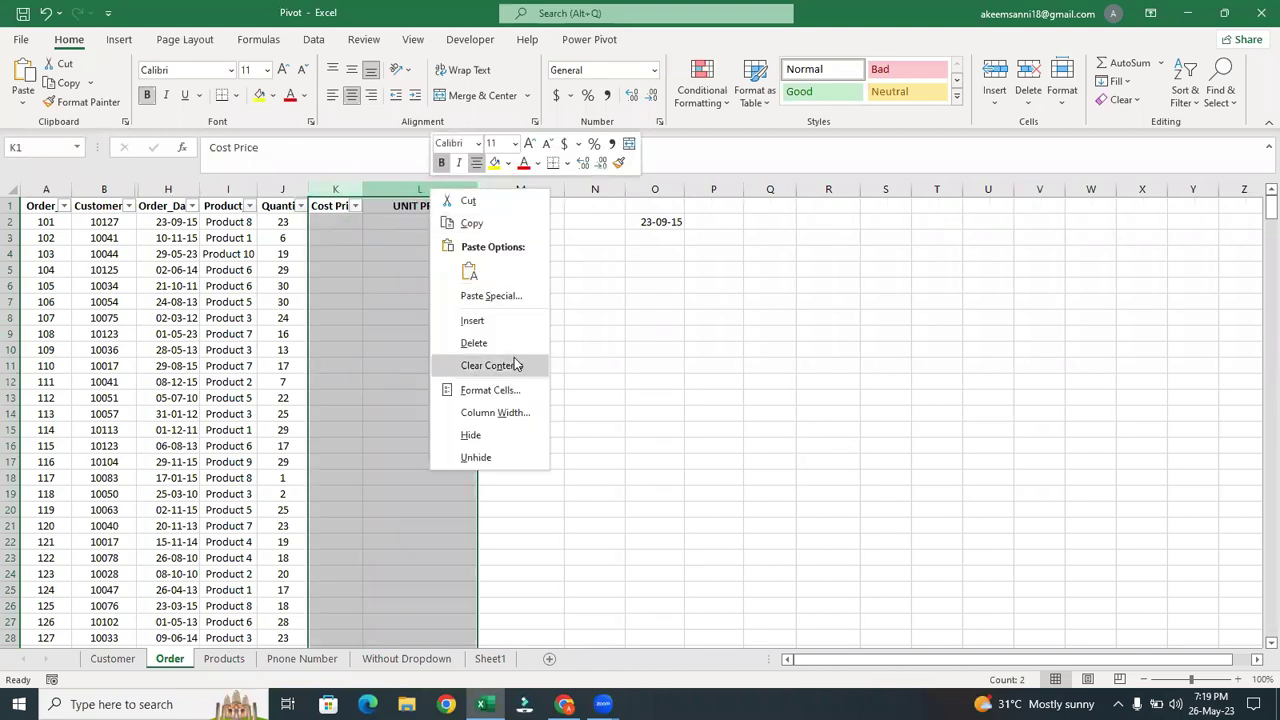
{"action": "left_click", "coordinate": [471, 436]}
{"action": "left_click", "coordinate": [421, 428]}
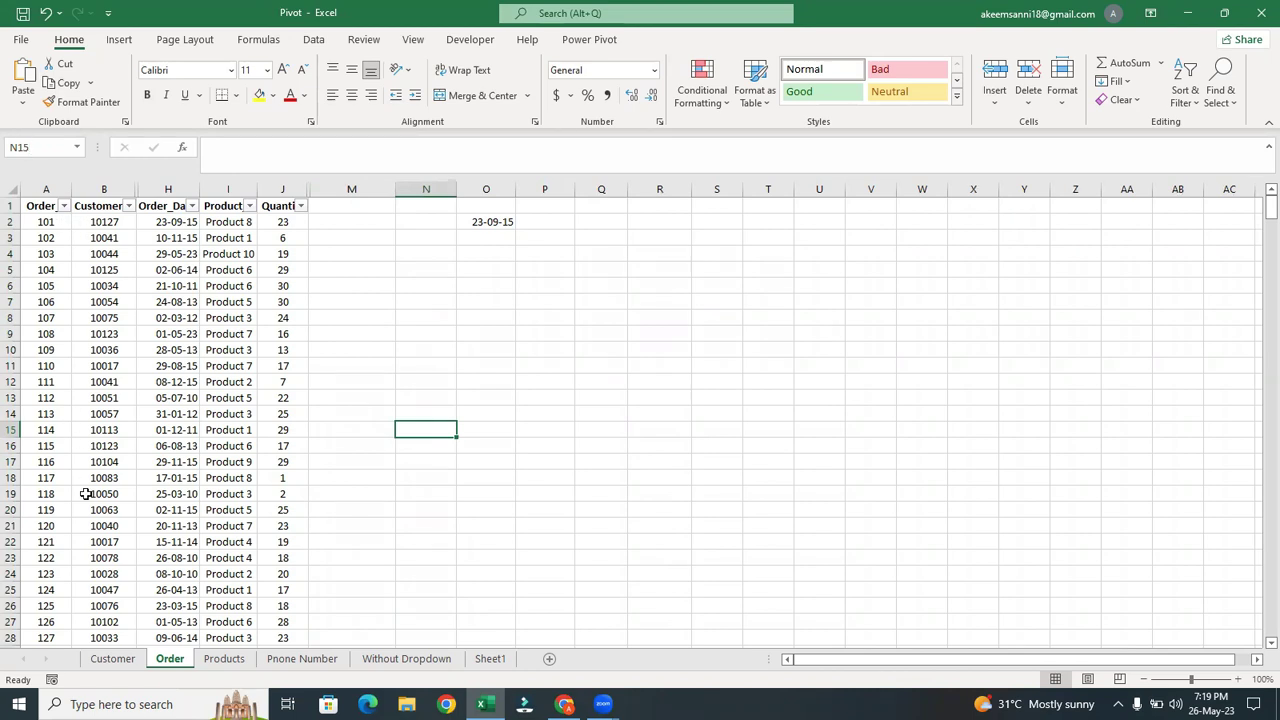
Review the Order sheet's remaining columns against the Customer sheet, ending on the first order quantity in J2.
{"action": "scroll", "coordinate": [148, 375], "scroll_direction": "down", "scroll_amount": 1}
{"action": "scroll", "coordinate": [148, 375], "scroll_direction": "up", "scroll_amount": 1}
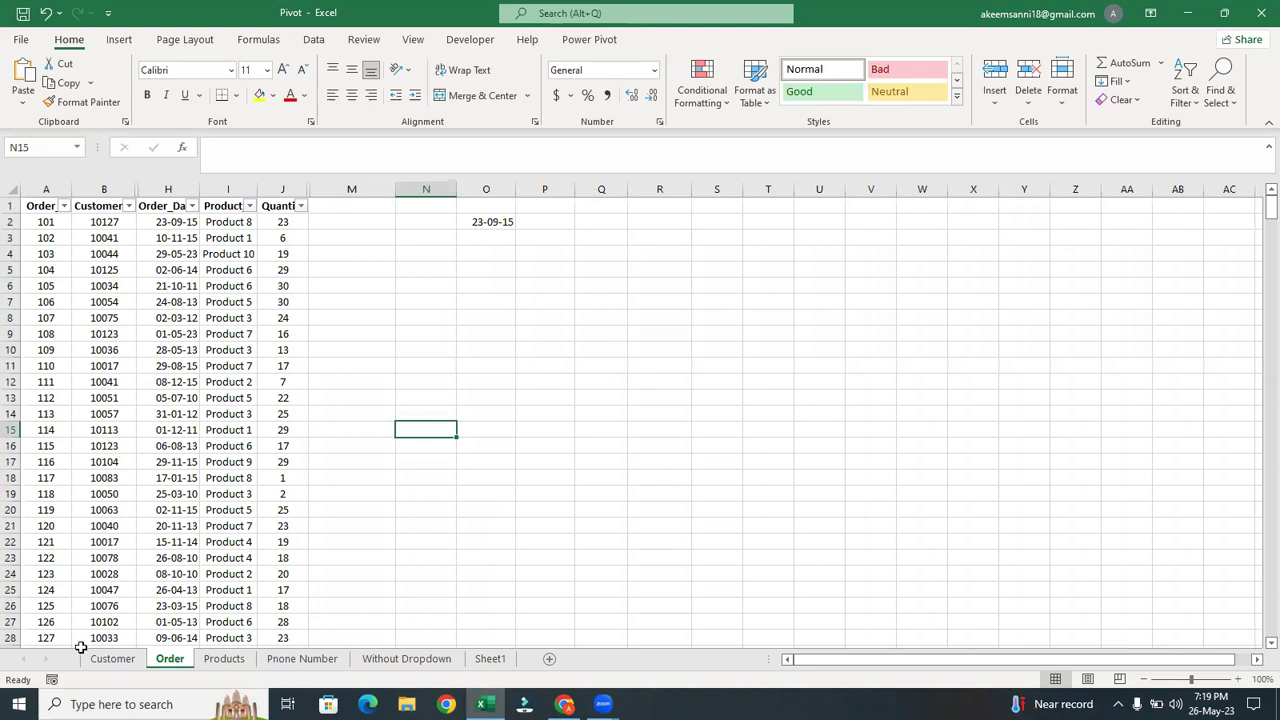
{"action": "left_click", "coordinate": [108, 668]}
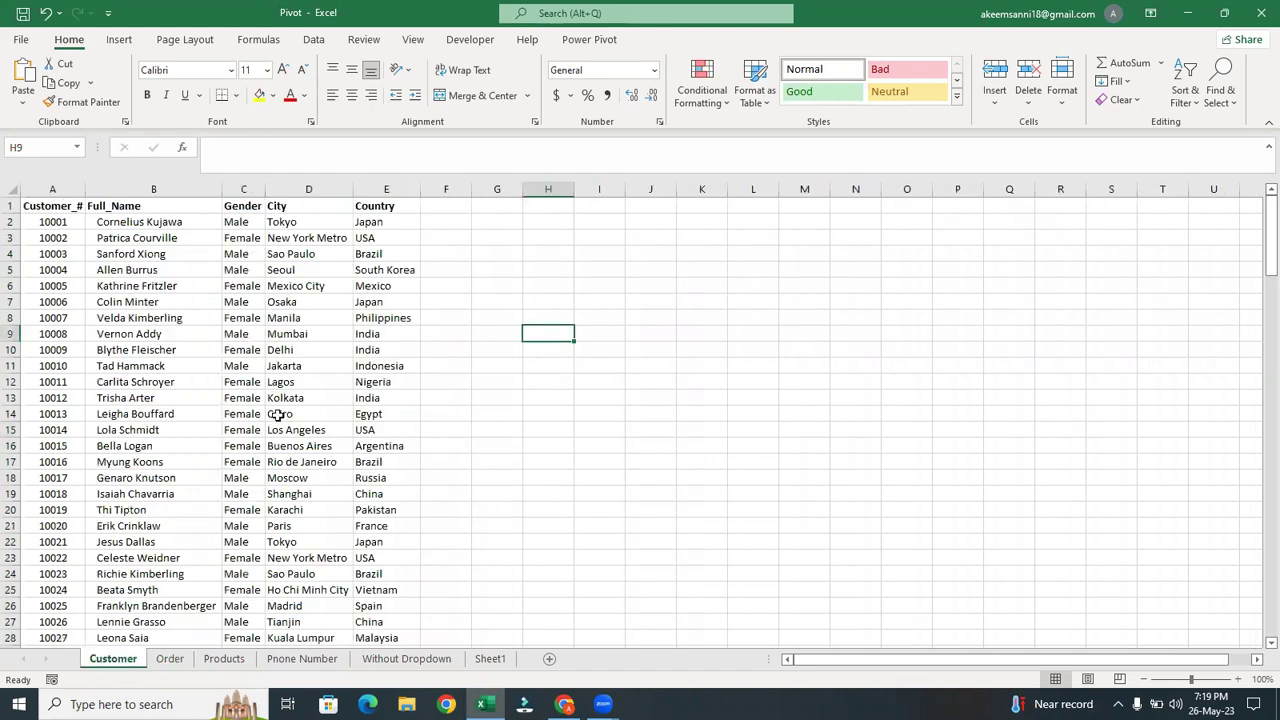
{"action": "left_click", "coordinate": [170, 662]}
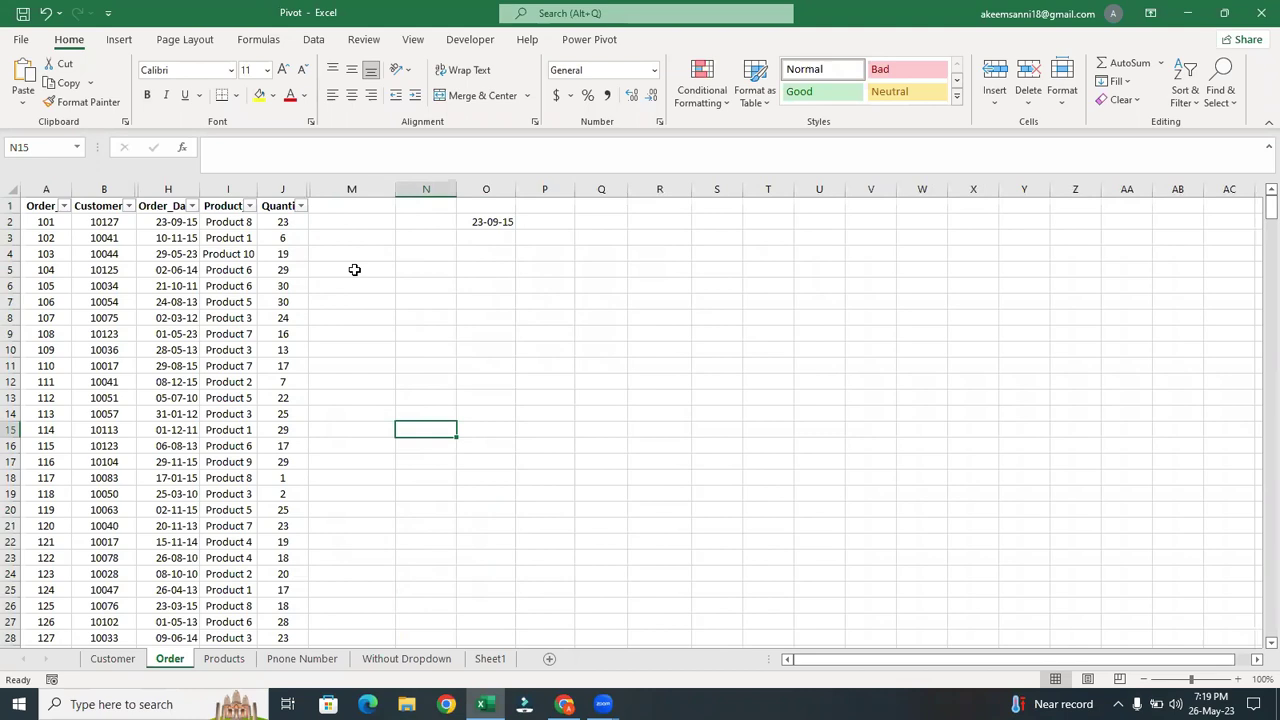
{"action": "left_click", "coordinate": [289, 223]}
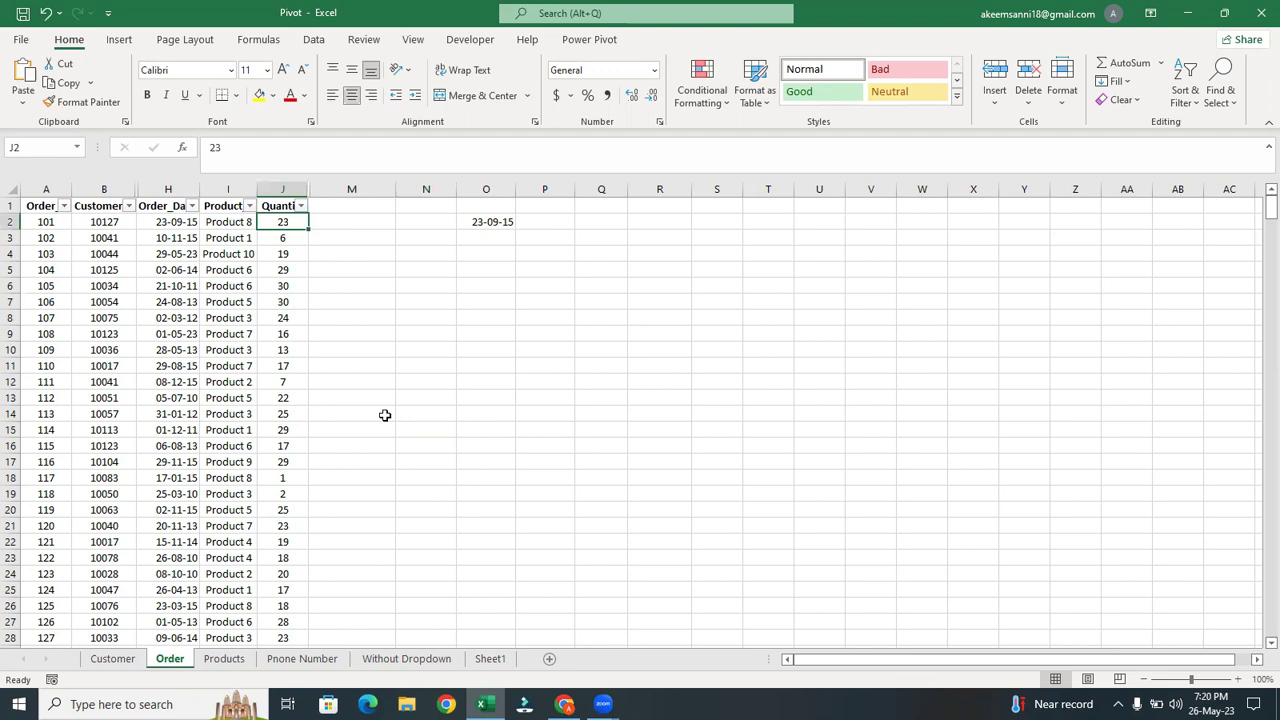
Hide columns D through J, from Quantity to USA Male, on the Products sheet.
{"action": "left_click", "coordinate": [228, 659]}
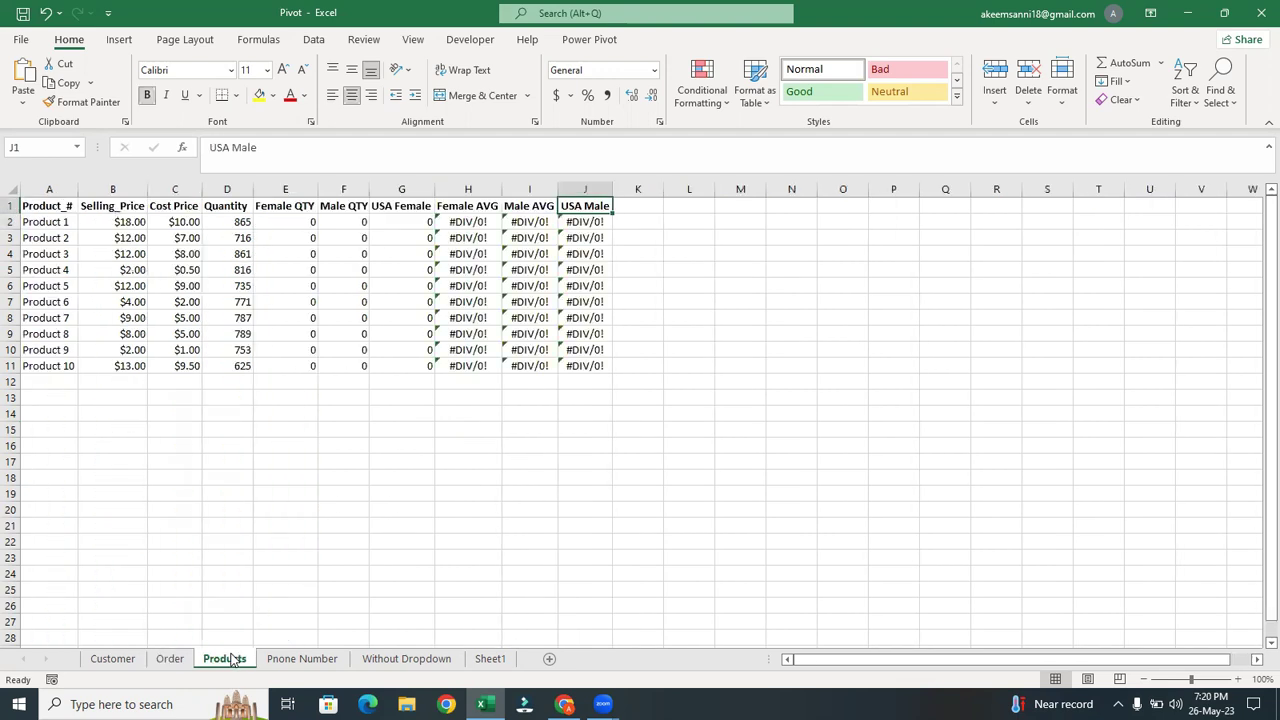
{"action": "left_click", "coordinate": [227, 186]}
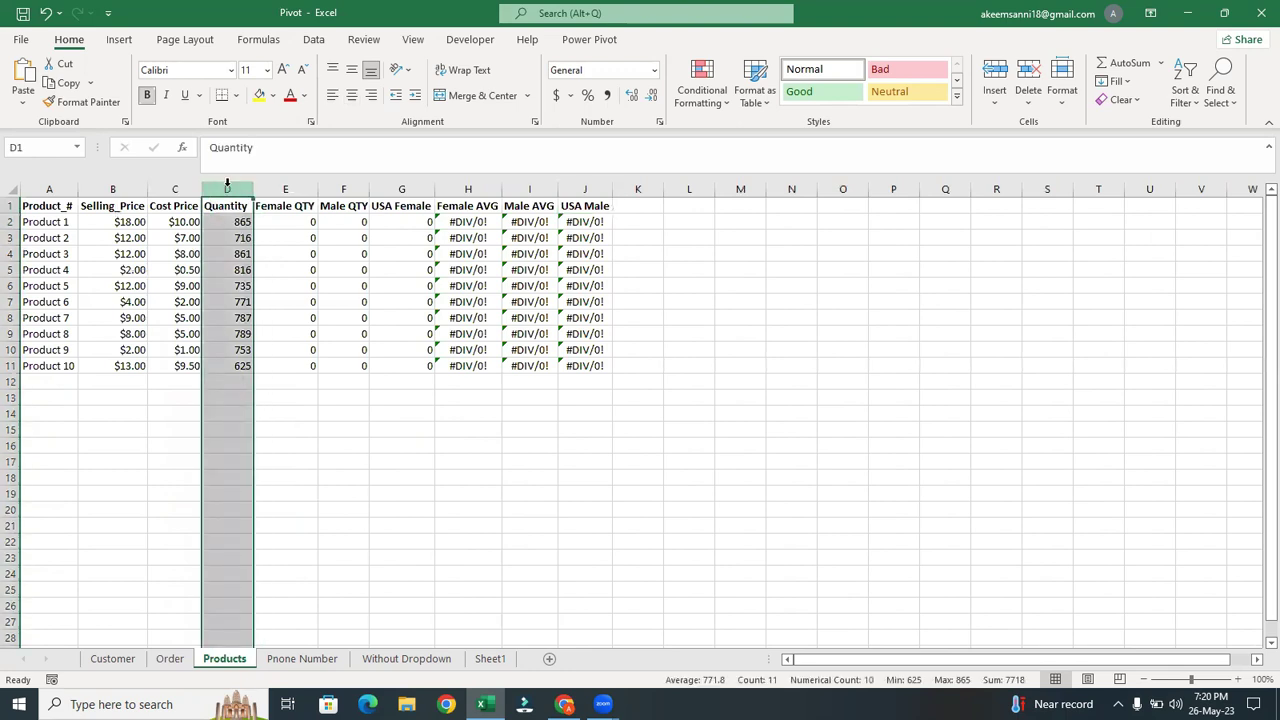
{"action": "left_click", "coordinate": [588, 188], "text": "shift"}
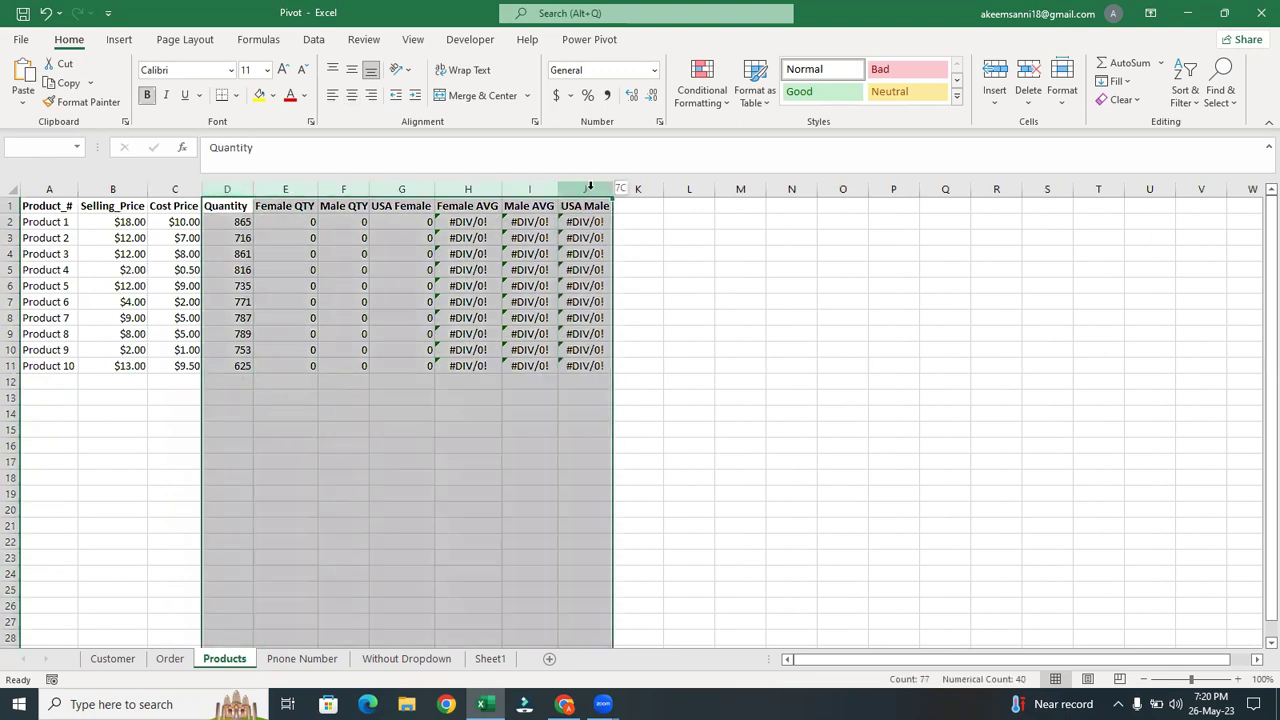
{"action": "right_click", "coordinate": [590, 188]}
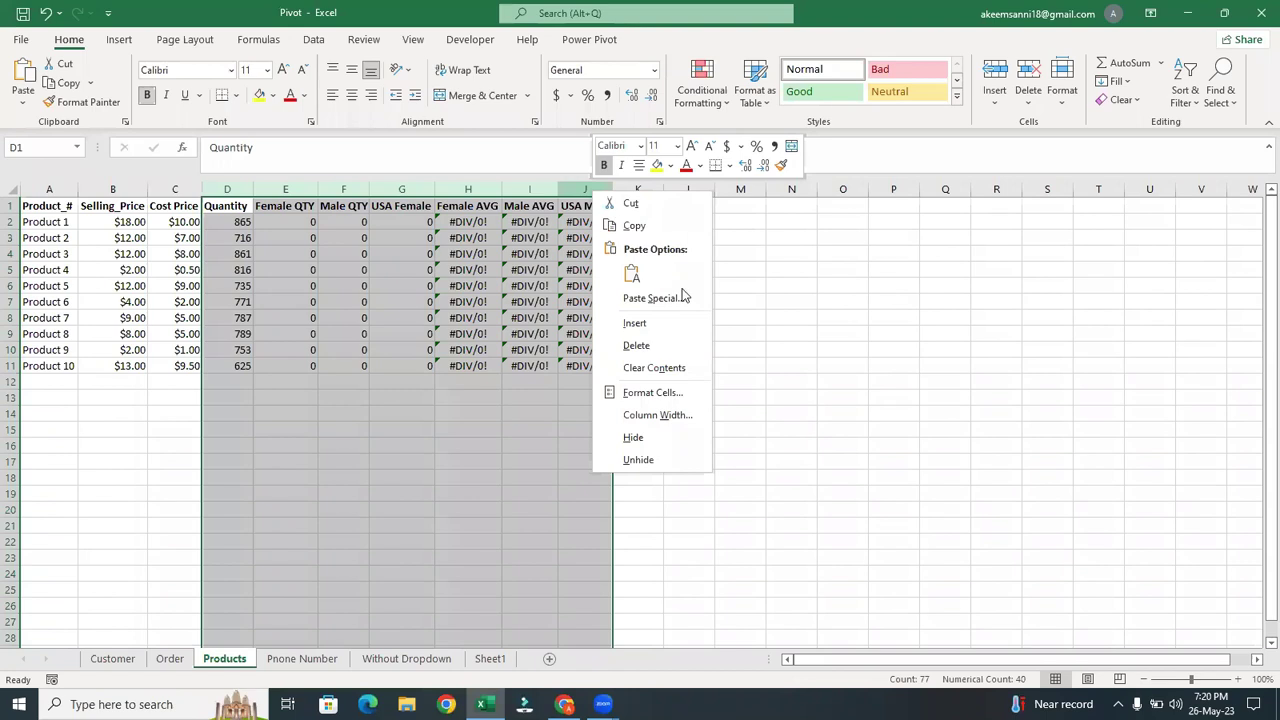
{"action": "left_click", "coordinate": [670, 435]}
{"action": "left_click", "coordinate": [320, 363]}
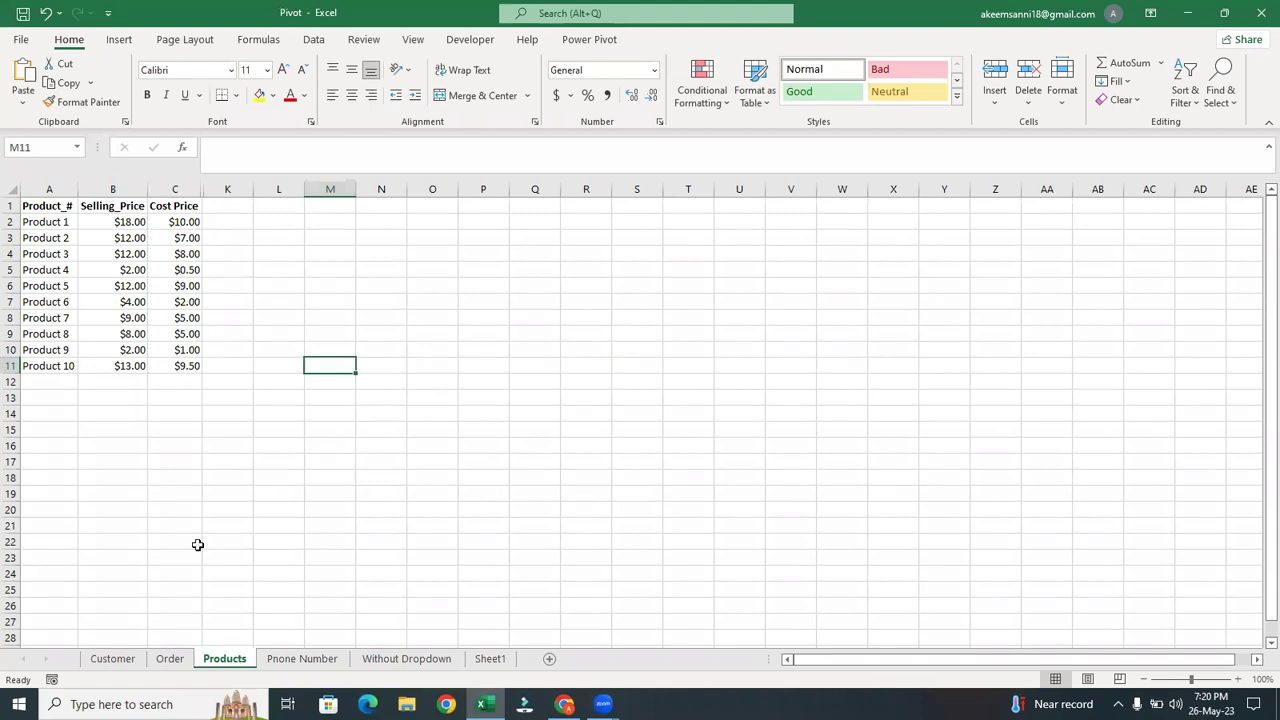
Look through the Order, Customer and Phone Number sheets to compare their shared fields, and return to the Order sheet.
{"action": "left_click", "coordinate": [169, 660]}
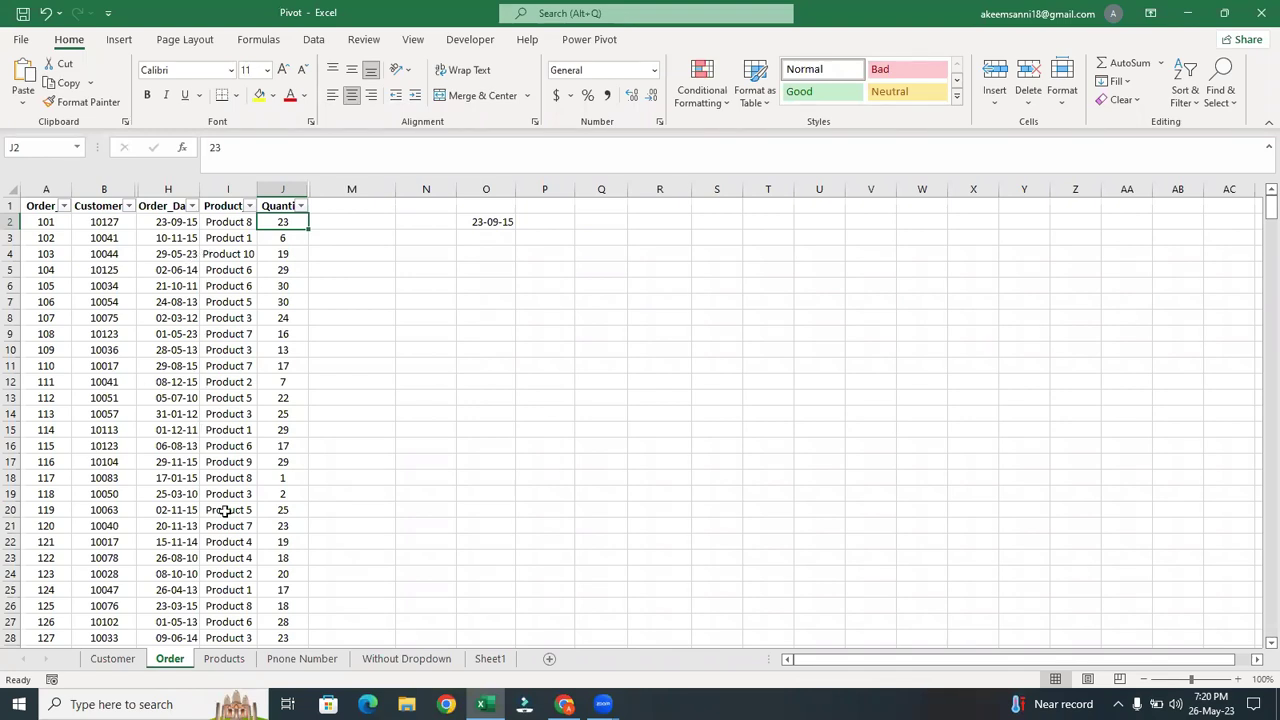
{"action": "left_click", "coordinate": [112, 659]}
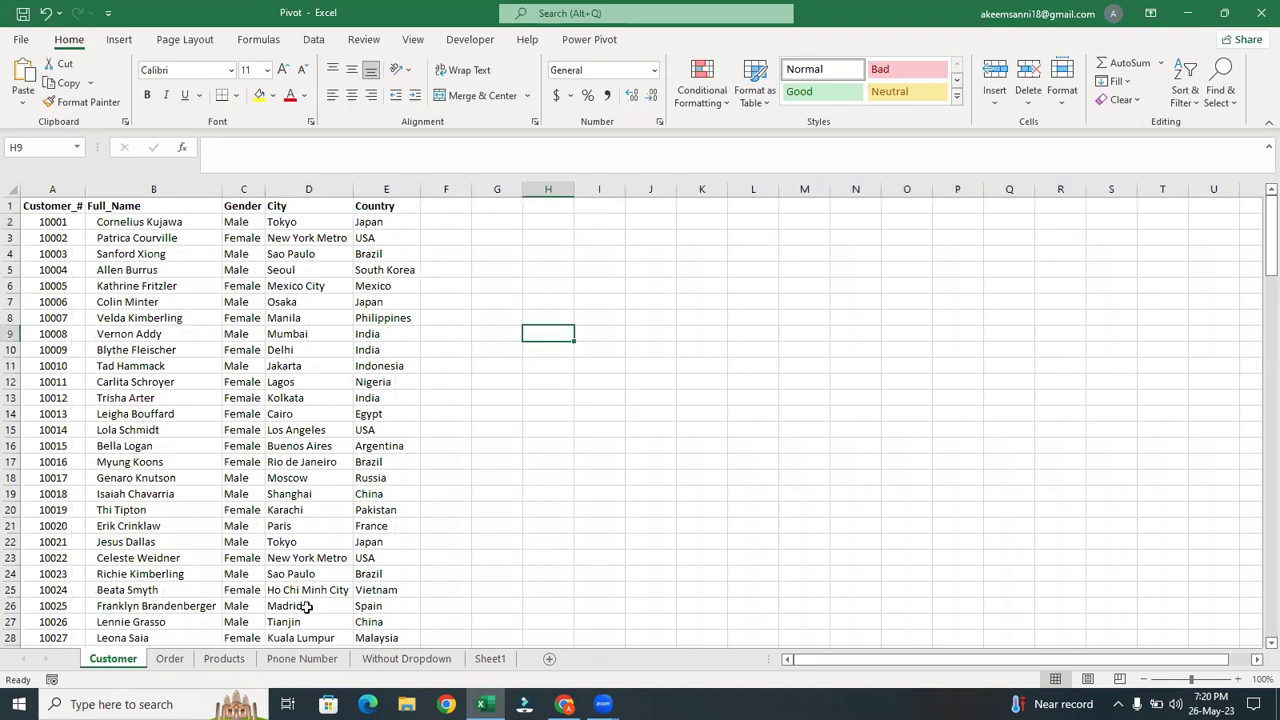
{"action": "left_click", "coordinate": [326, 664]}
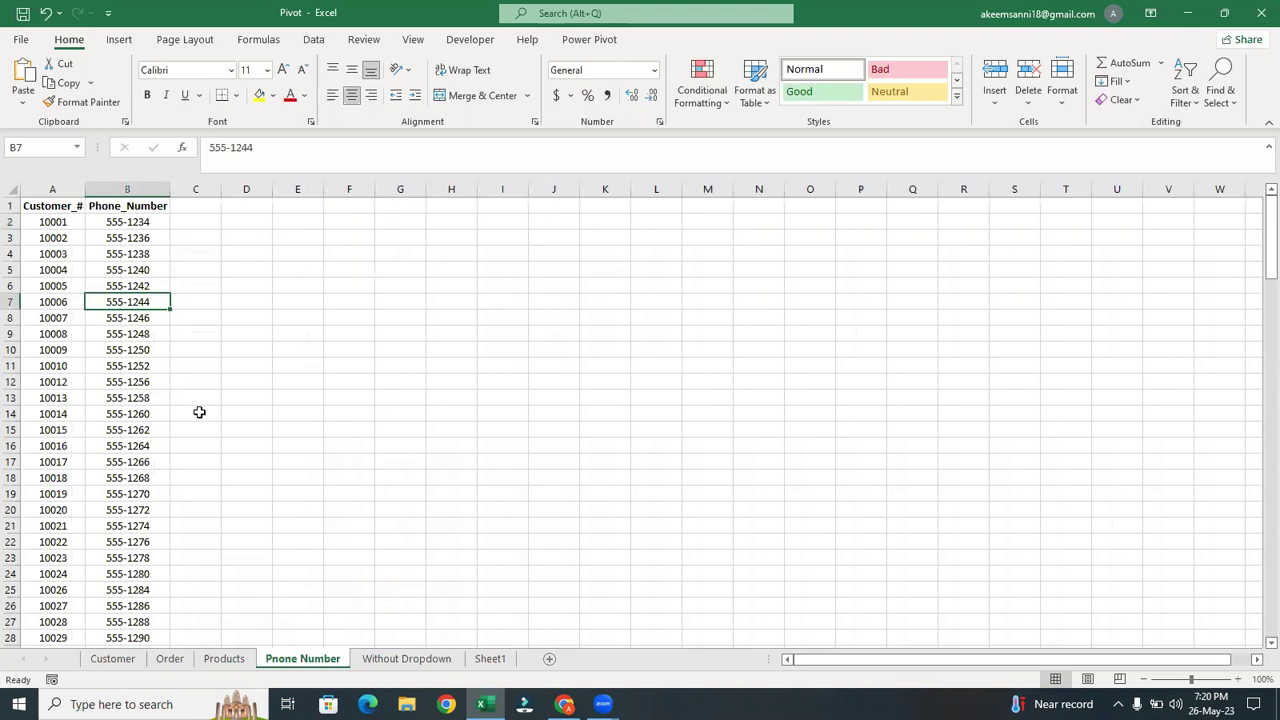
{"action": "left_click", "coordinate": [170, 660]}
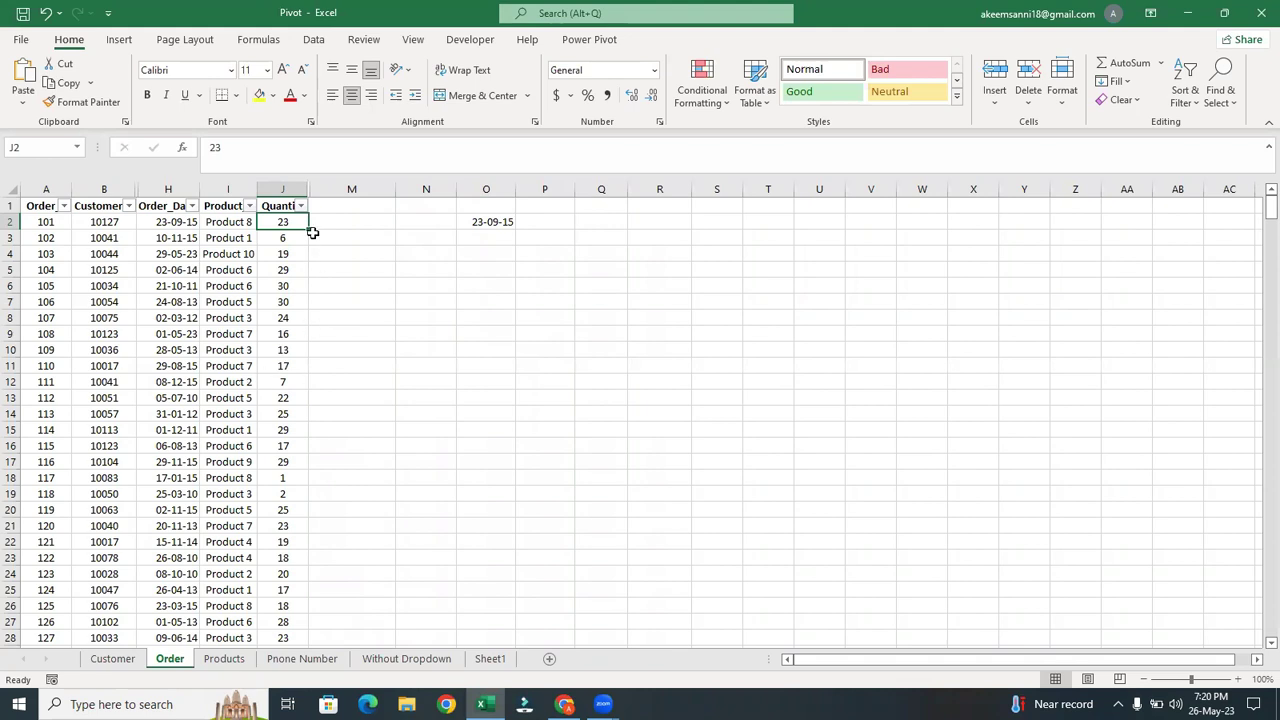
Unhide the Cost Price, UNIT PRICE and Customer's Name through Phone number columns on the Order sheet, and select C2.
{"action": "double_click", "coordinate": [312, 188]}
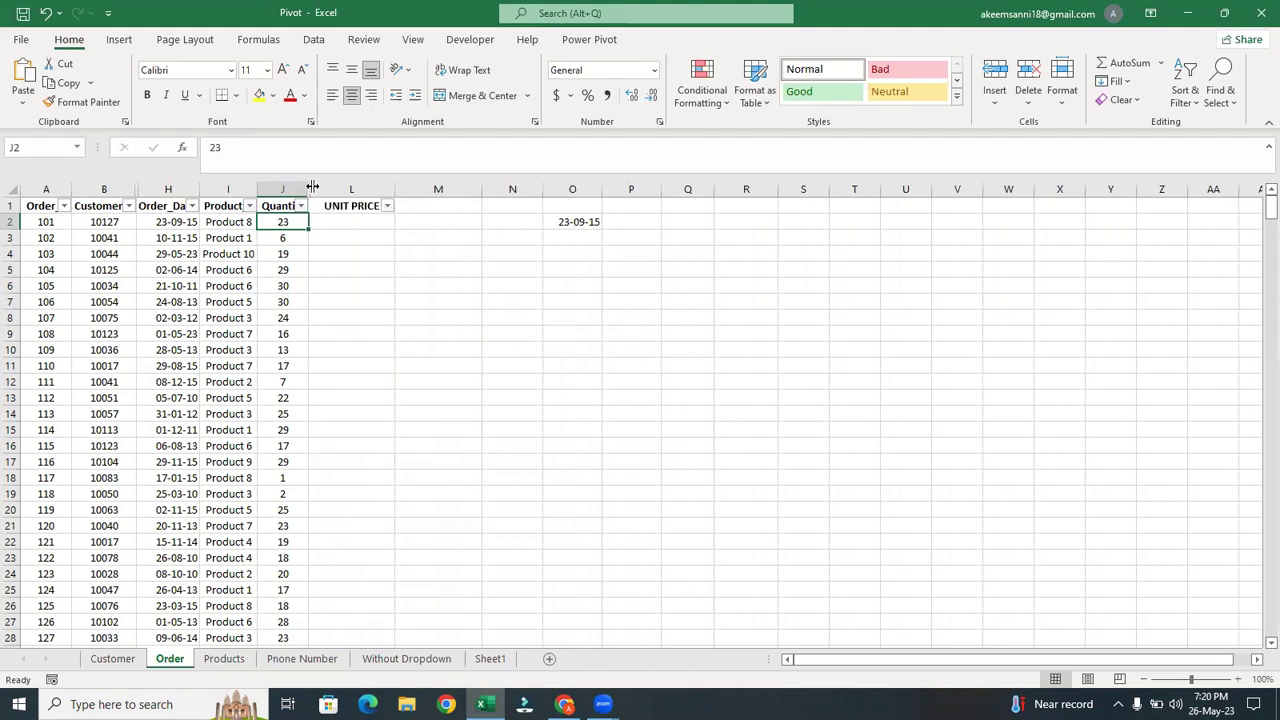
{"action": "double_click", "coordinate": [312, 188]}
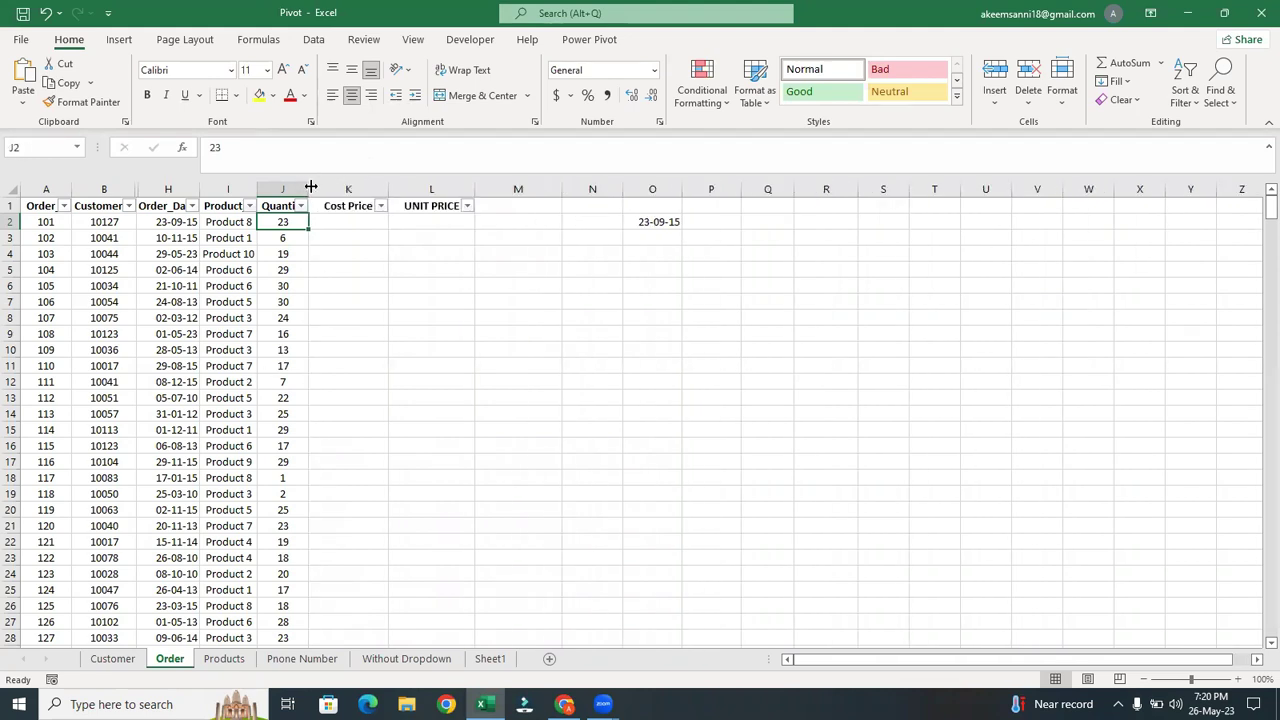
{"action": "double_click", "coordinate": [141, 189]}
{"action": "double_click", "coordinate": [141, 189]}
{"action": "double_click", "coordinate": [141, 189]}
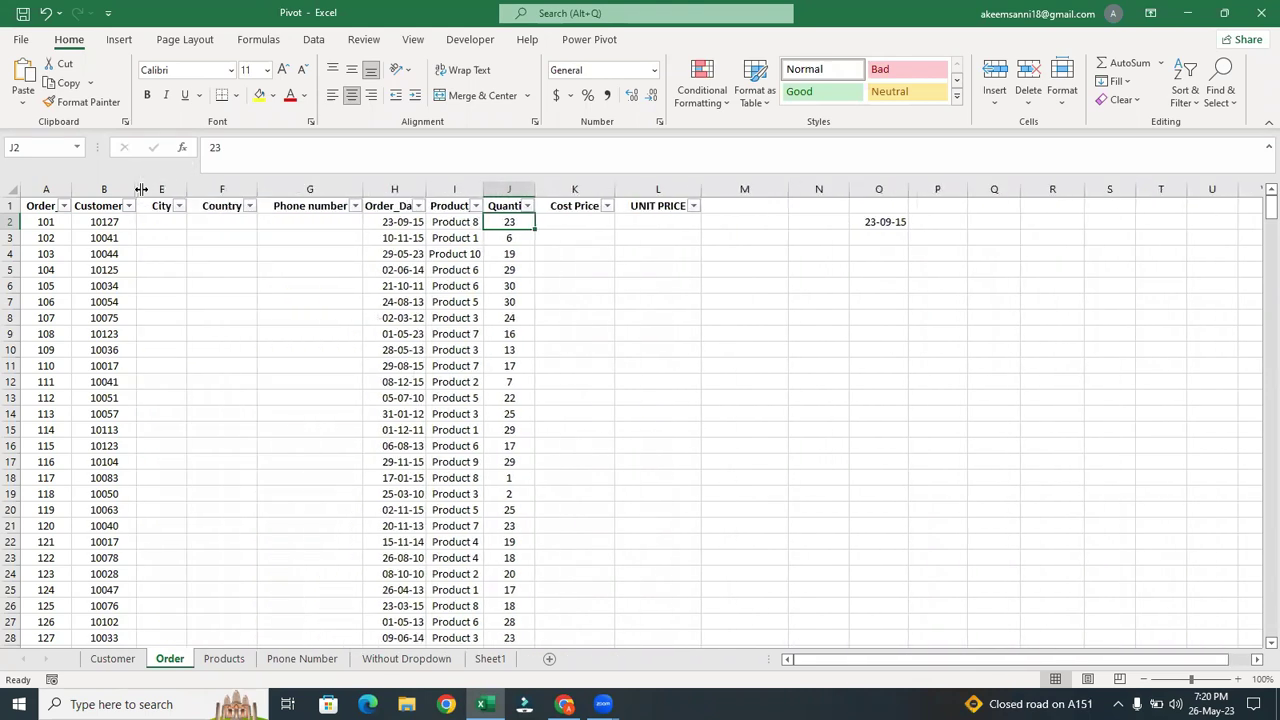
{"action": "double_click", "coordinate": [141, 189]}
{"action": "double_click", "coordinate": [141, 189]}
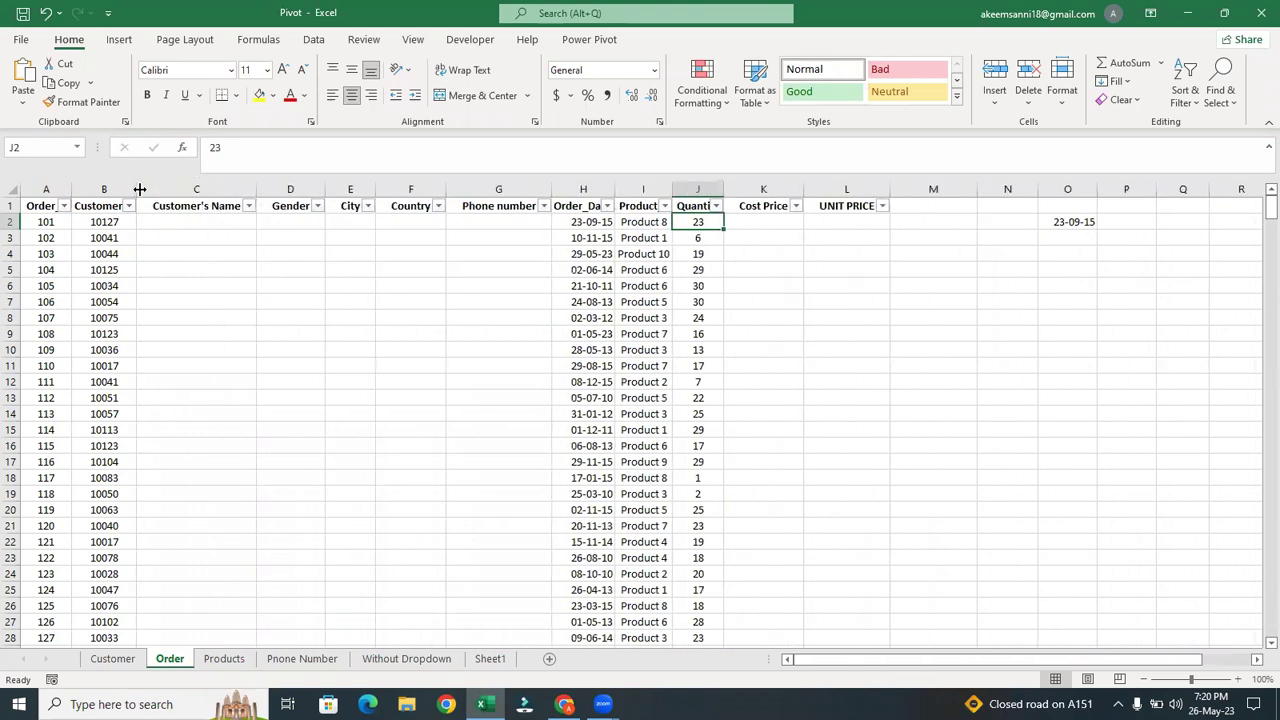
{"action": "left_click", "coordinate": [180, 223]}
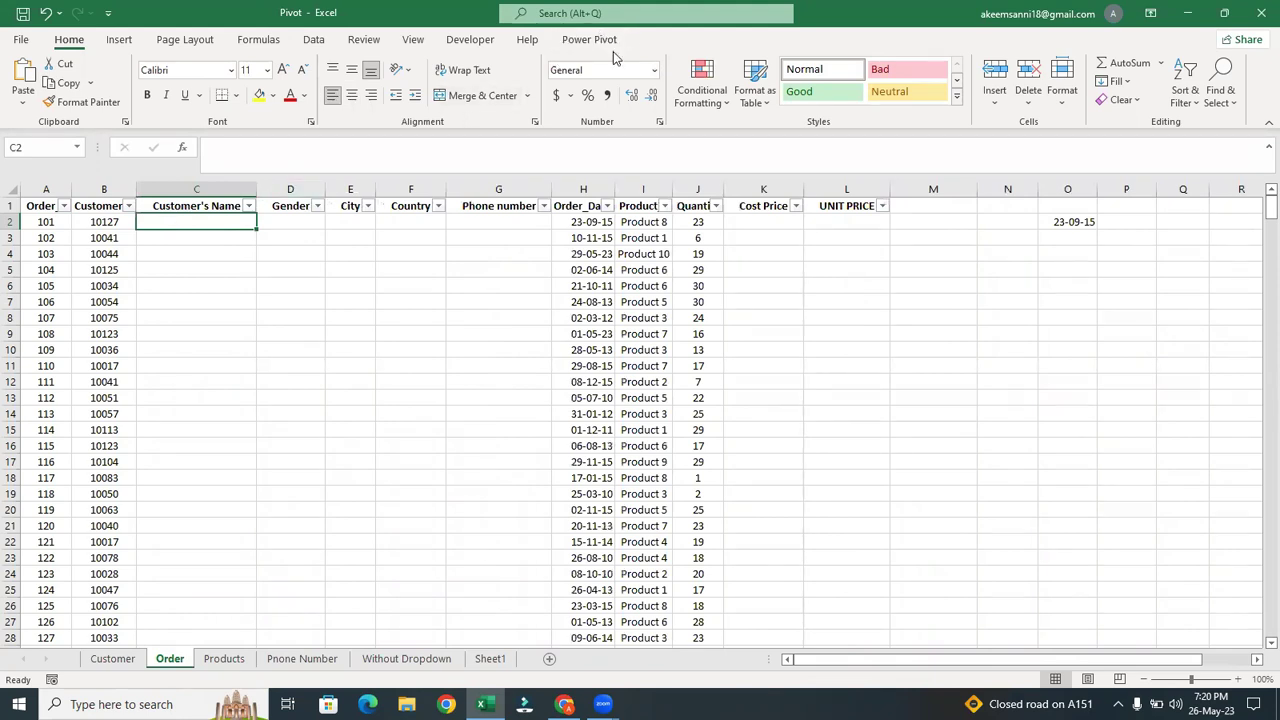
{"action": "left_click", "coordinate": [788, 411]}
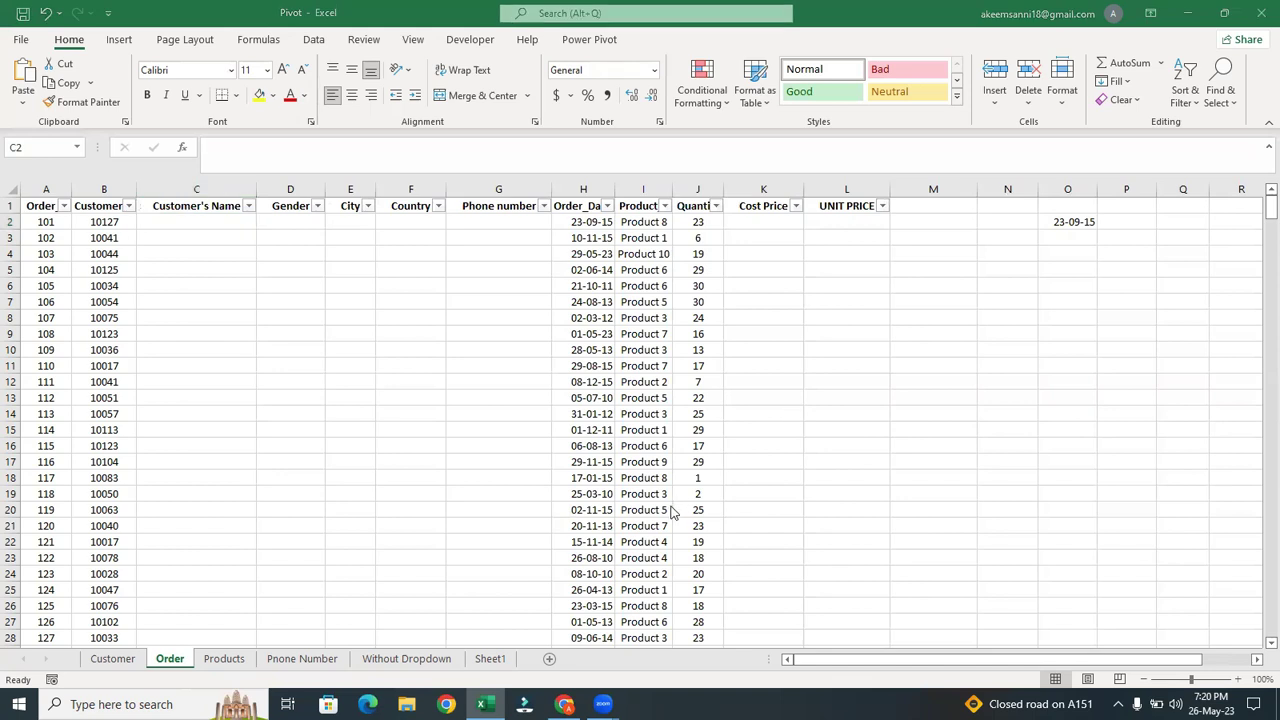
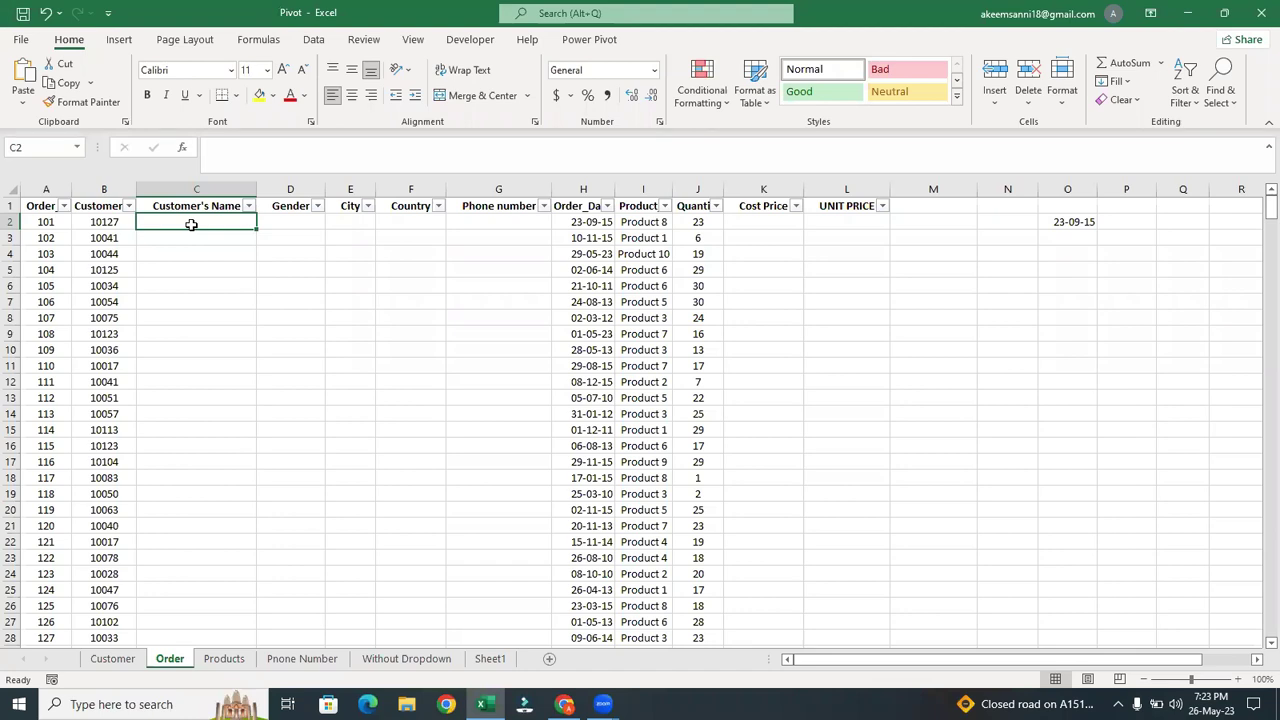
Compare the customer number column on the Order sheet with the Customer_# column on the Customer sheet.
{"action": "left_click", "coordinate": [106, 218]}
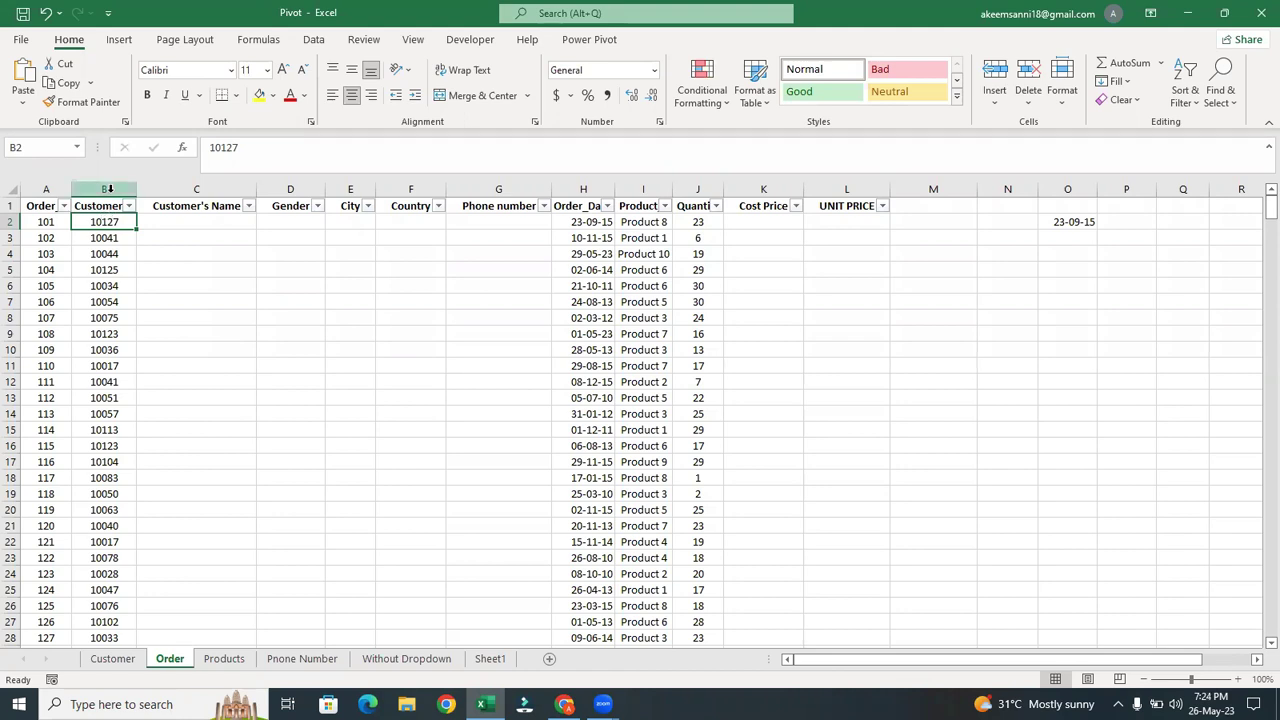
{"action": "left_click", "coordinate": [110, 189]}
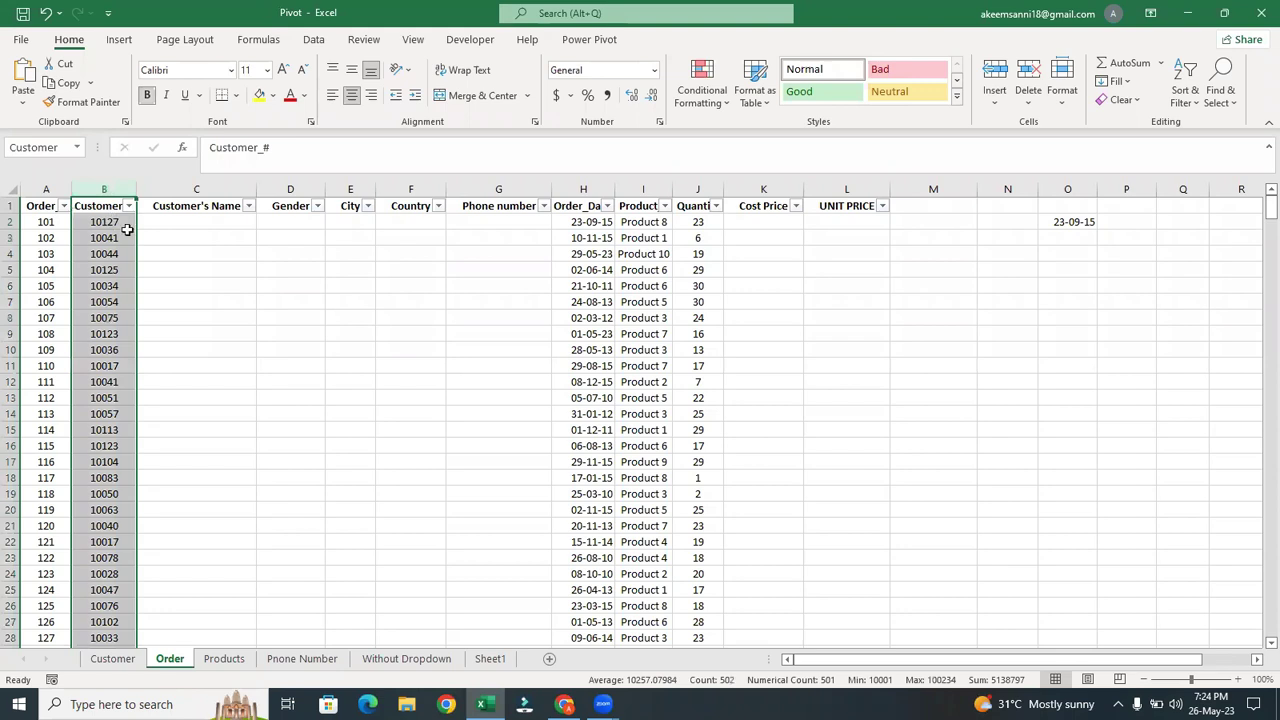
{"action": "left_click", "coordinate": [119, 662]}
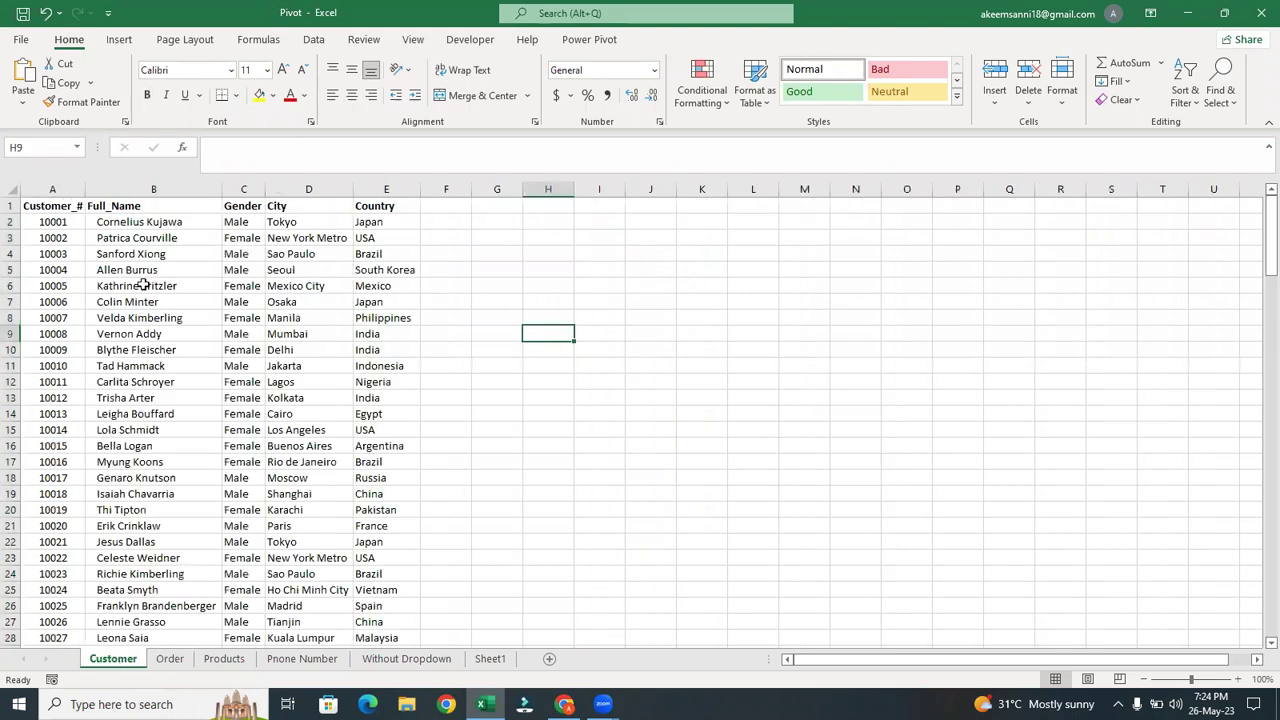
{"action": "left_click", "coordinate": [67, 192]}
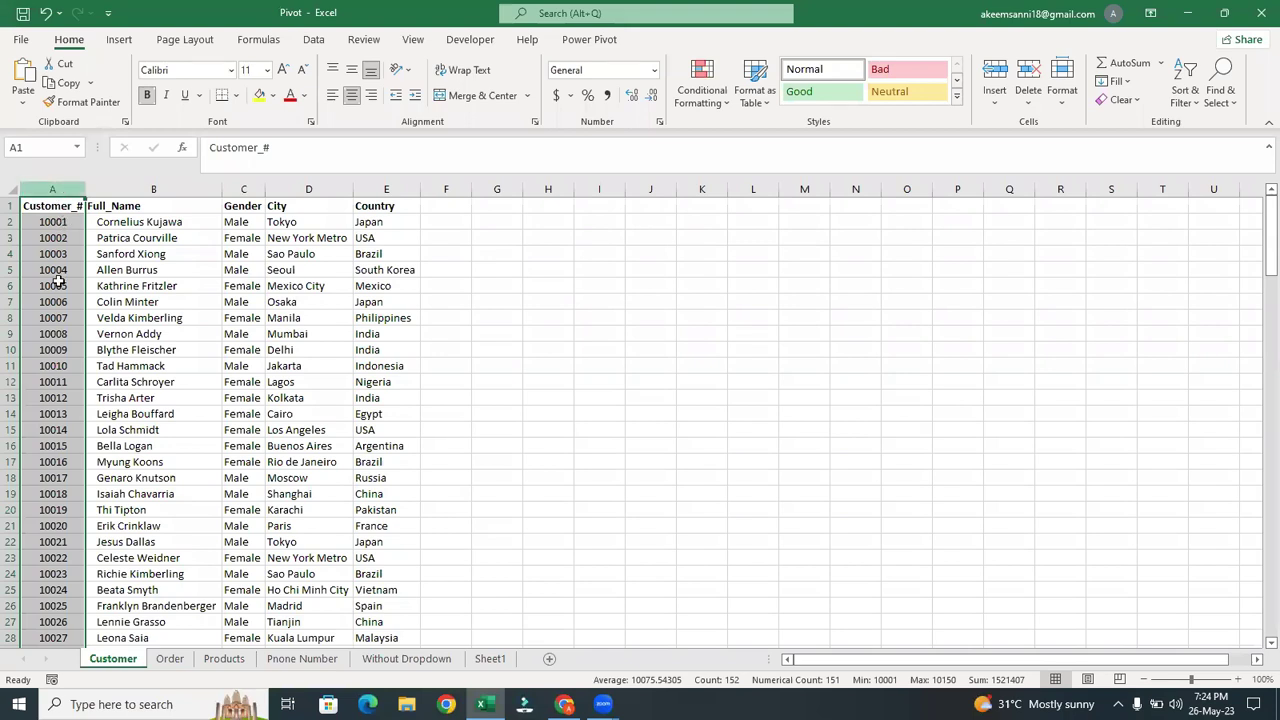
{"action": "left_click", "coordinate": [171, 658]}
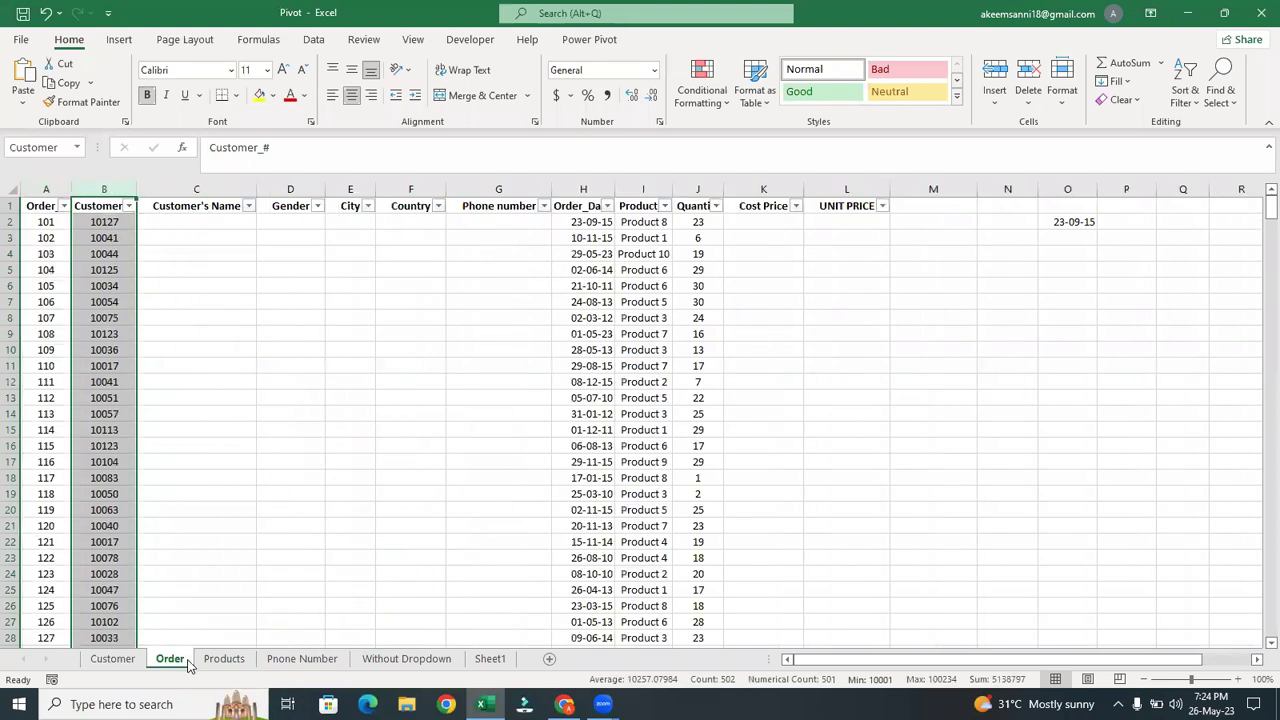
{"action": "left_click", "coordinate": [125, 222]}
{"action": "left_click", "coordinate": [108, 658]}
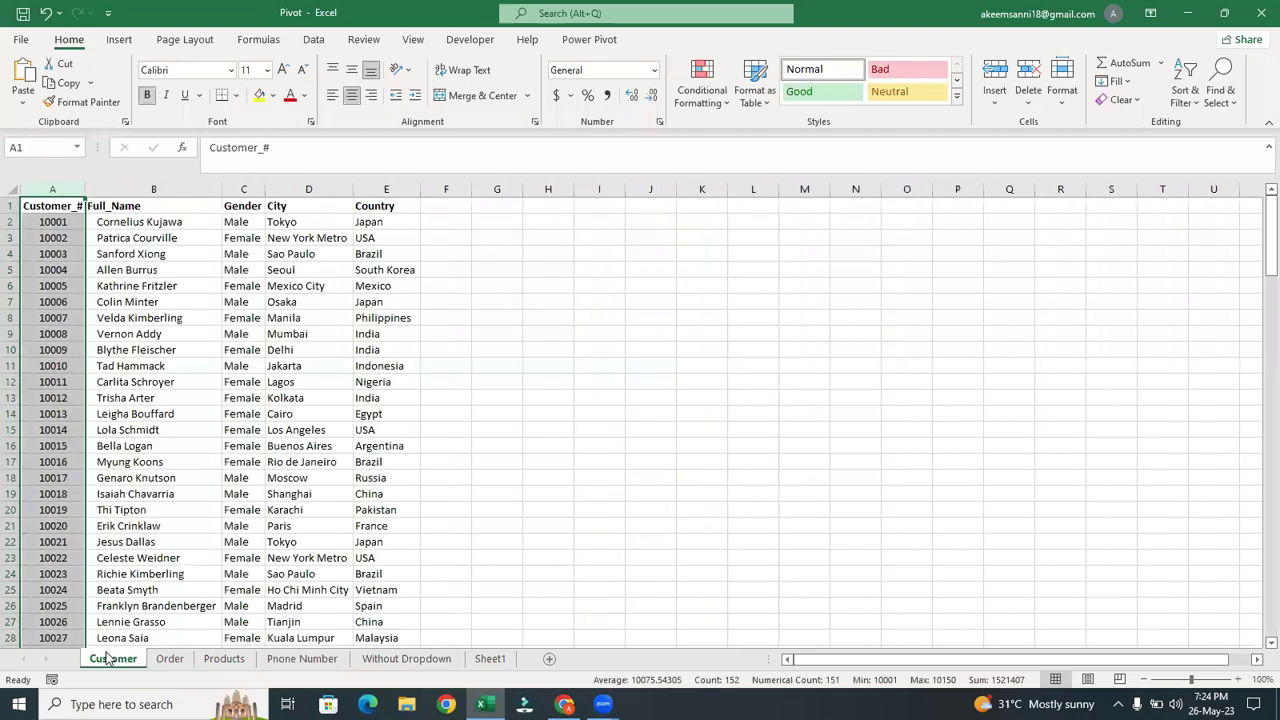
Start a VLOOKUP formula in C2 of the Order sheet with the customer number in B2 as the lookup value.
{"action": "left_click", "coordinate": [170, 658]}
{"action": "left_click", "coordinate": [178, 218]}
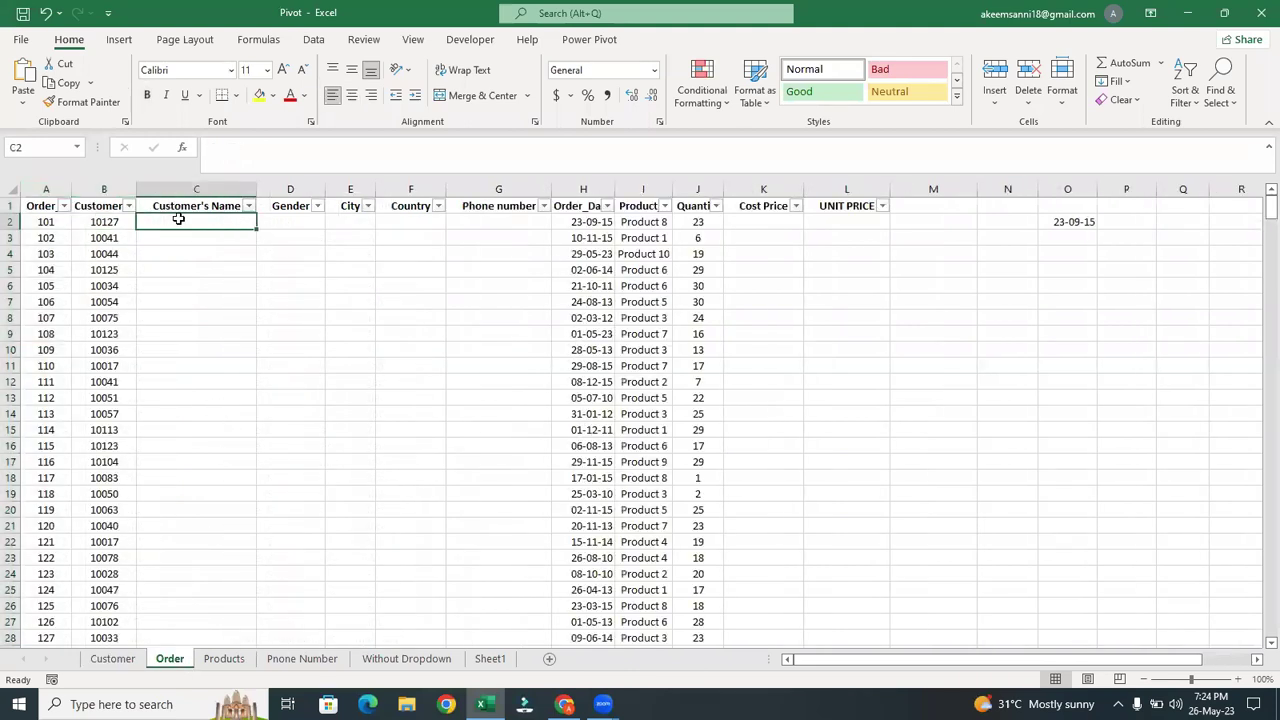
{"action": "type", "text": "="}
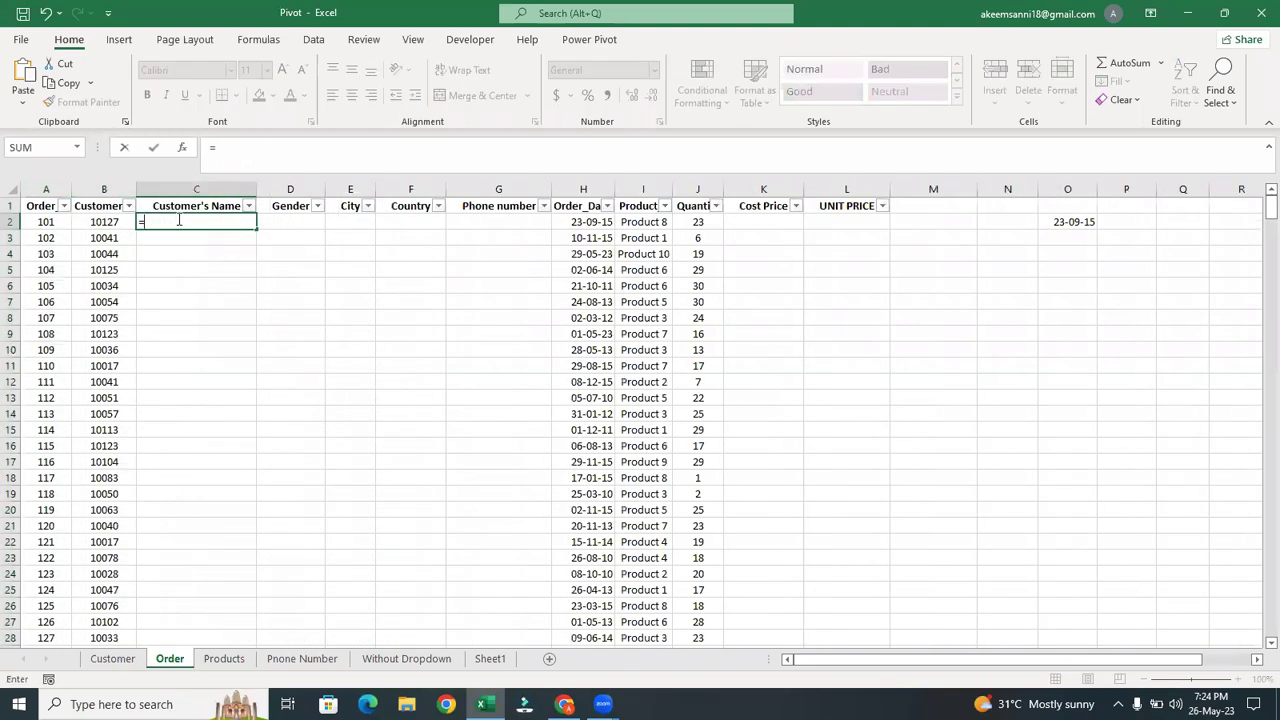
{"action": "type", "text": "vlo"}
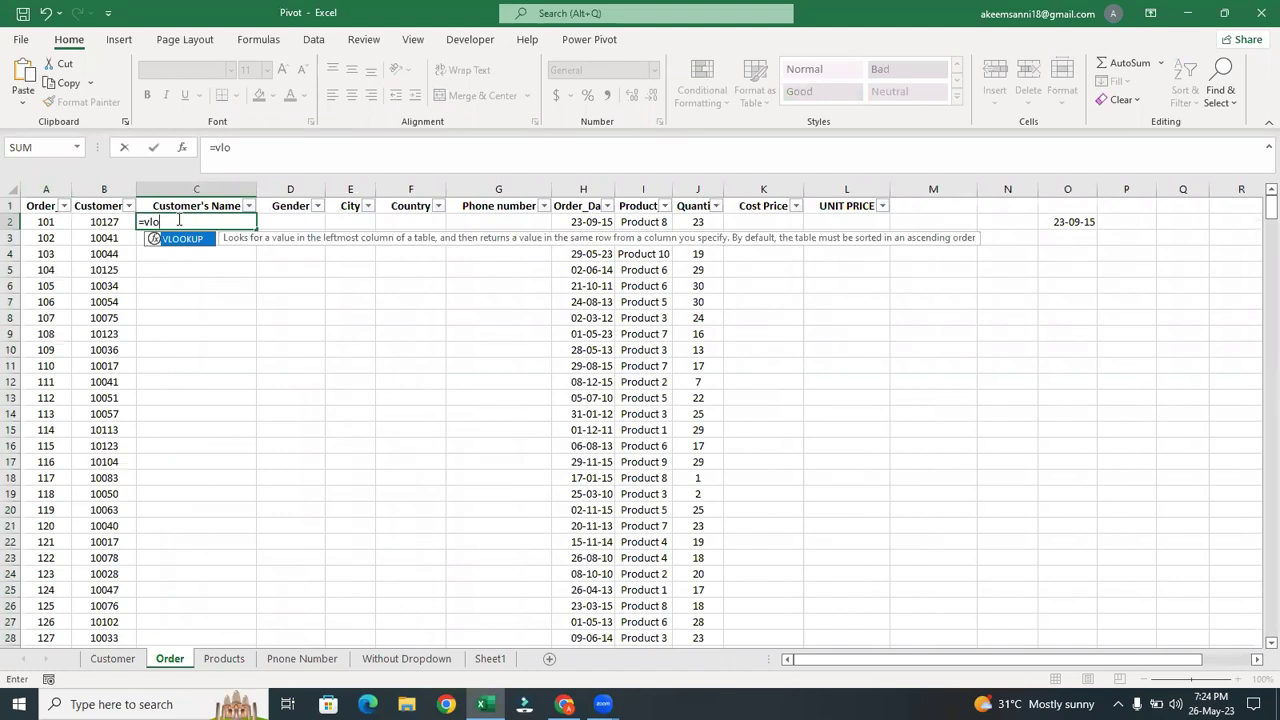
{"action": "key", "text": "Tab"}
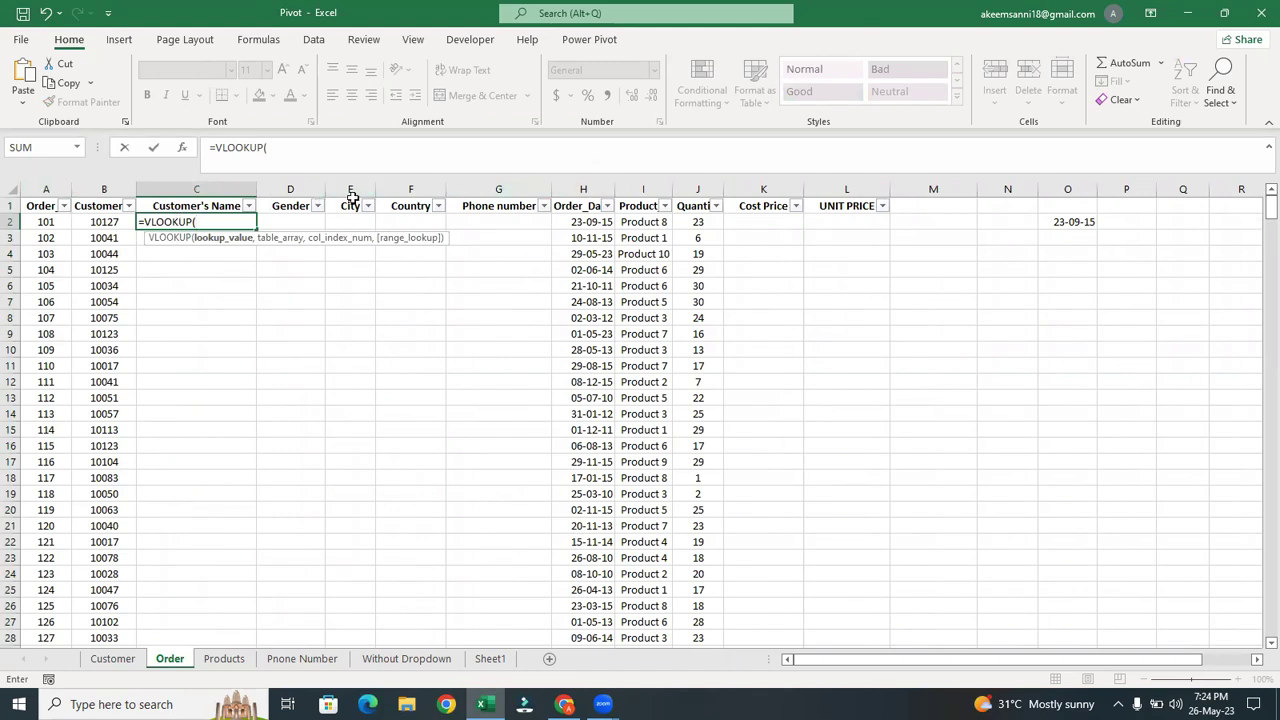
{"action": "left_click", "coordinate": [106, 223]}
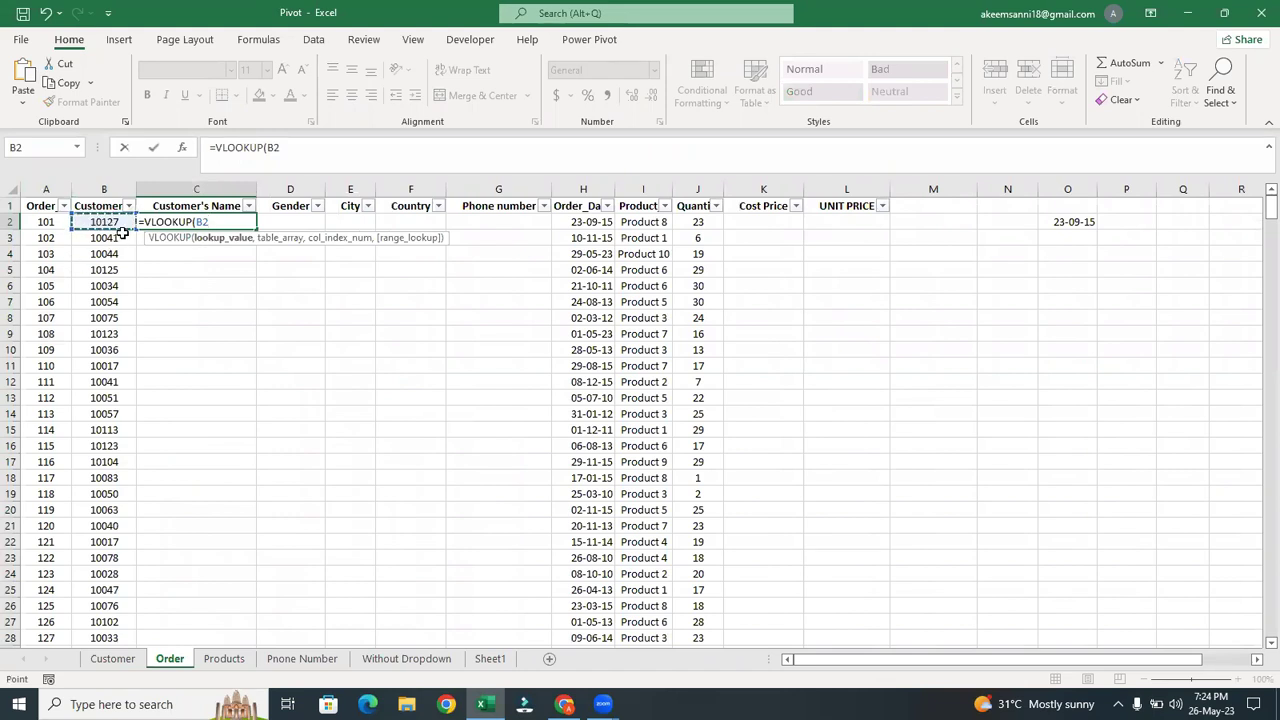
{"action": "type", "text": ","}
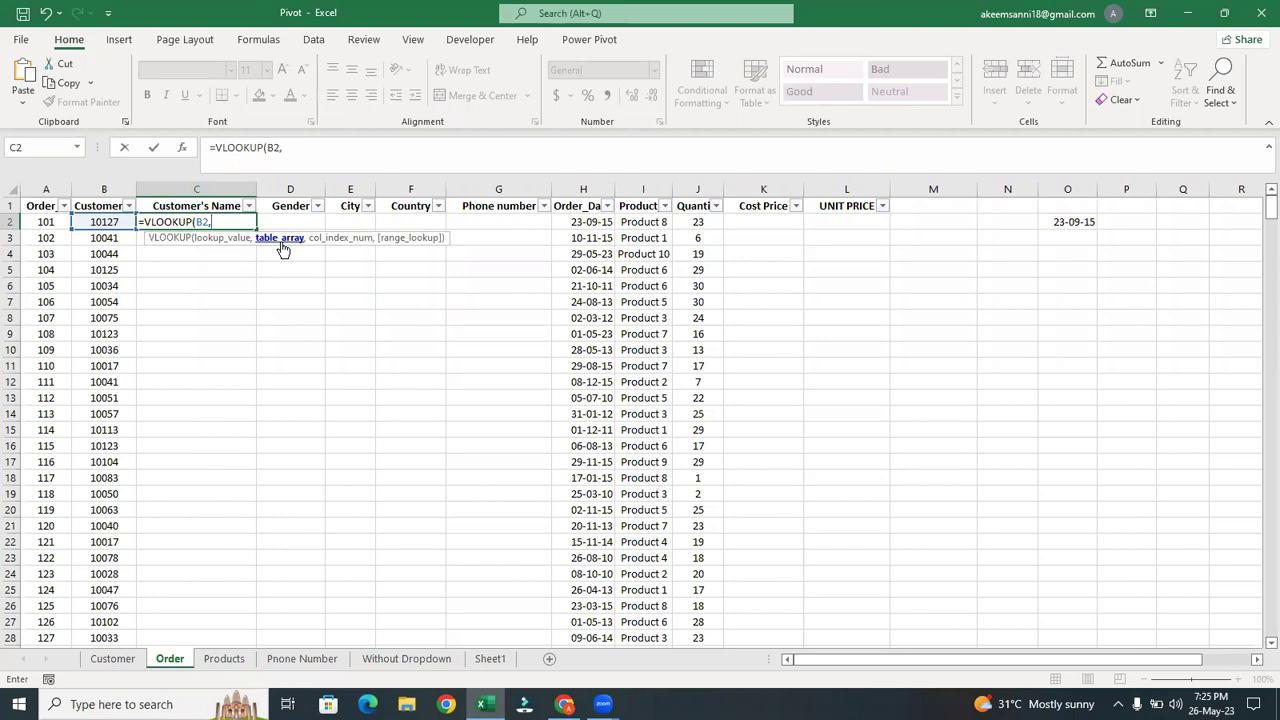
Set the formula's table array to columns A through E of the Customer sheet.
{"action": "left_click", "coordinate": [113, 660]}
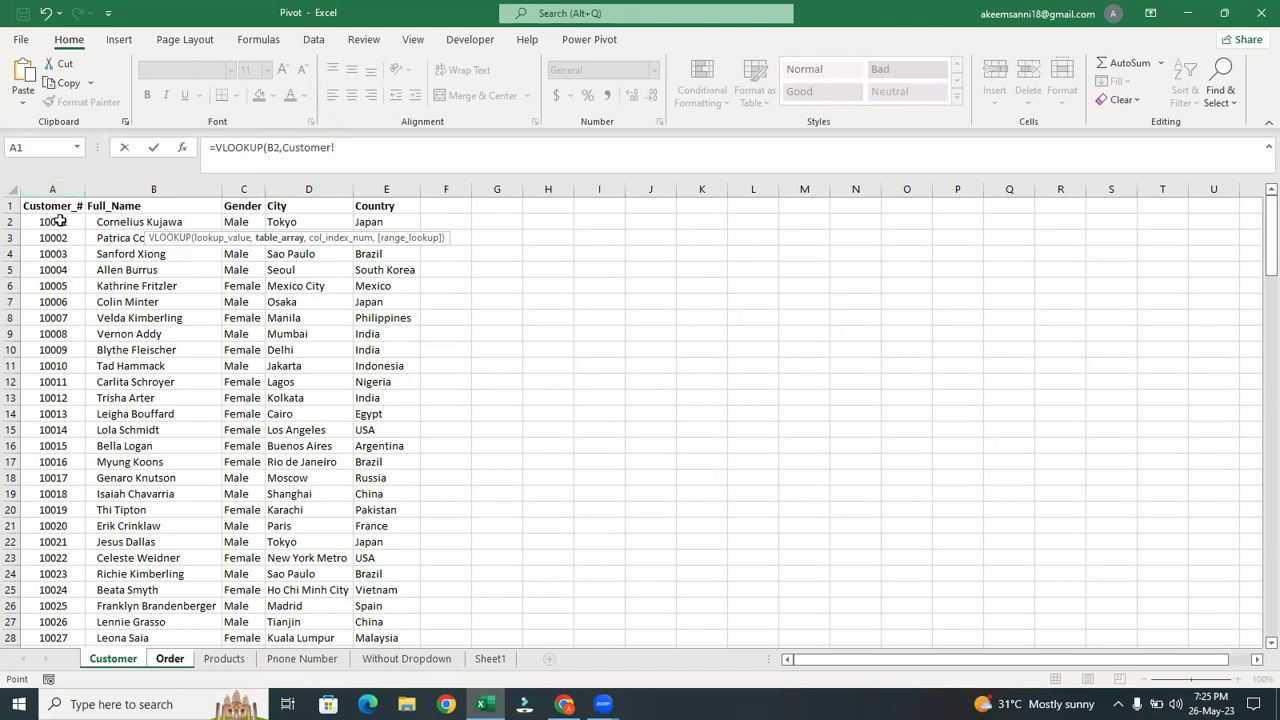
{"action": "left_click", "coordinate": [62, 183]}
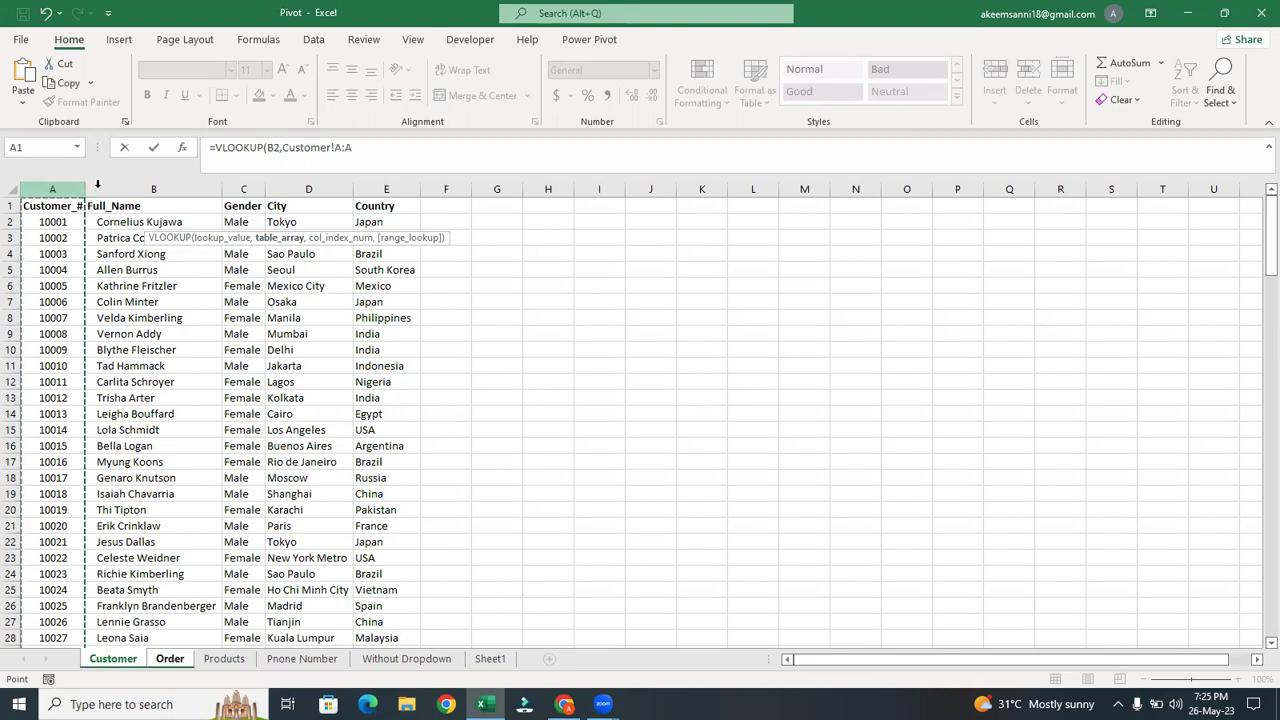
{"action": "left_click", "coordinate": [163, 186], "text": "shift"}
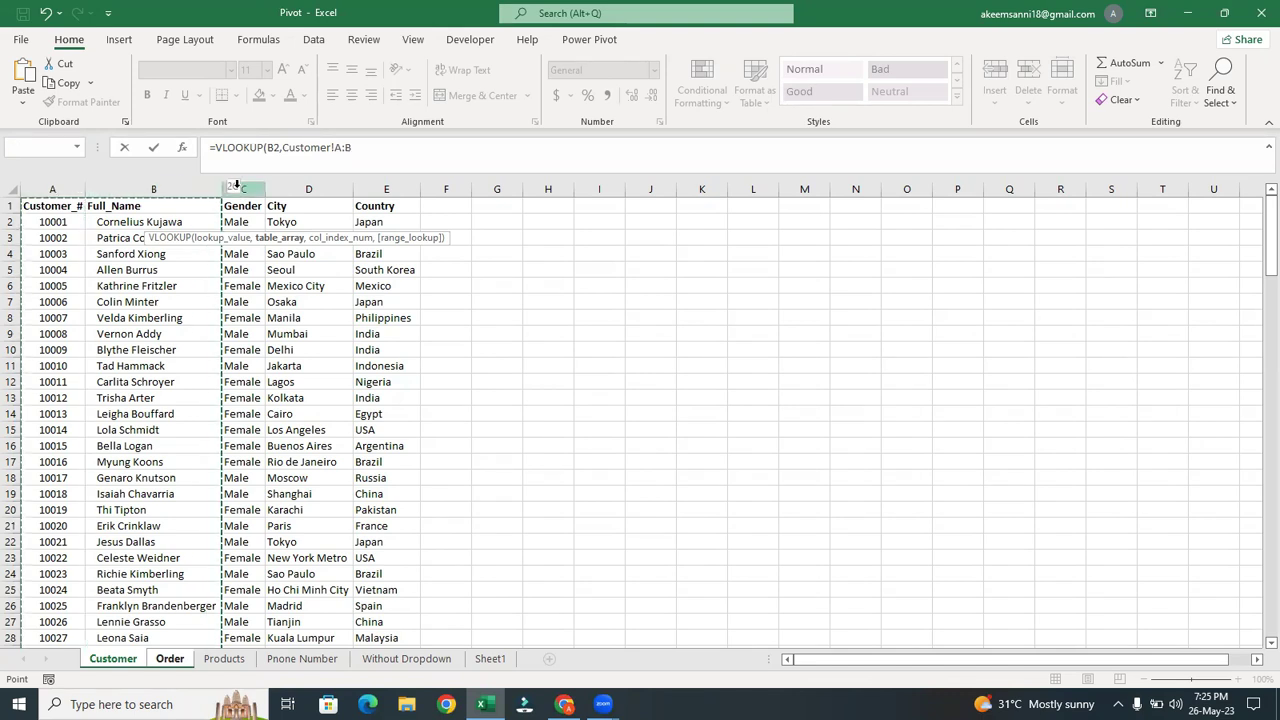
{"action": "left_click", "coordinate": [240, 187], "text": "shift"}
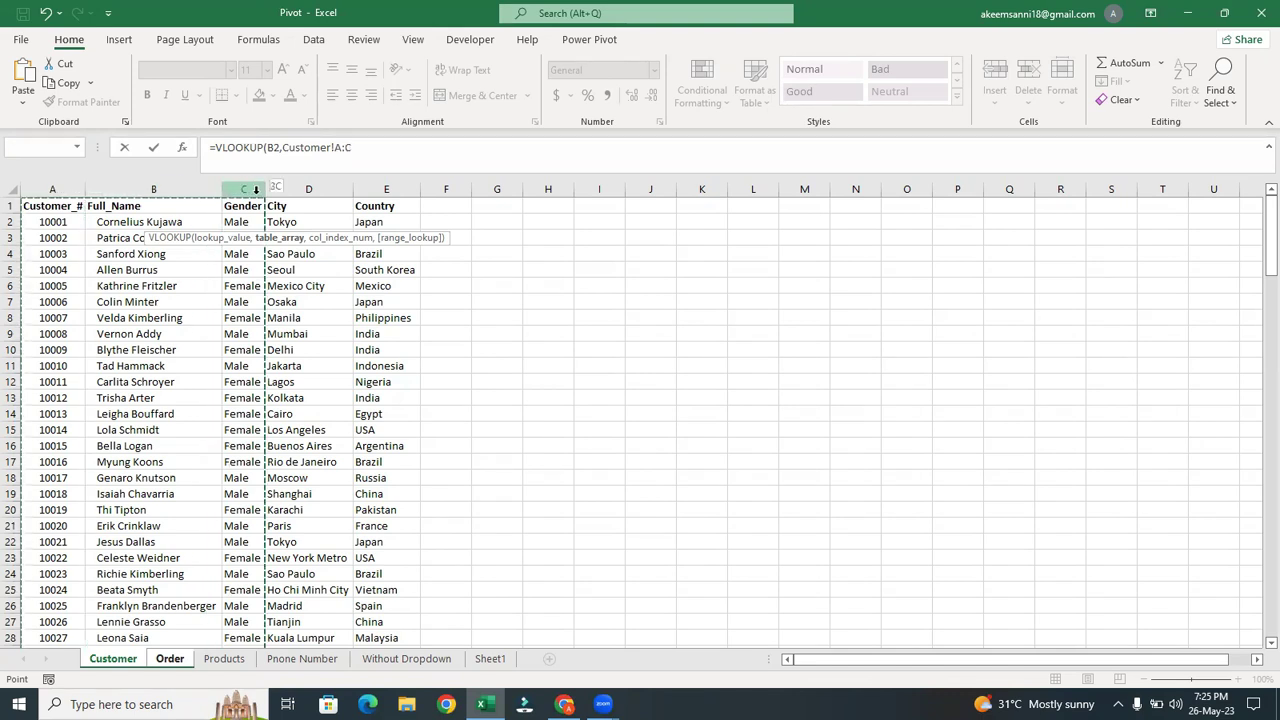
{"action": "left_click", "coordinate": [297, 188], "text": "shift"}
{"action": "left_click", "coordinate": [387, 189], "text": "shift"}
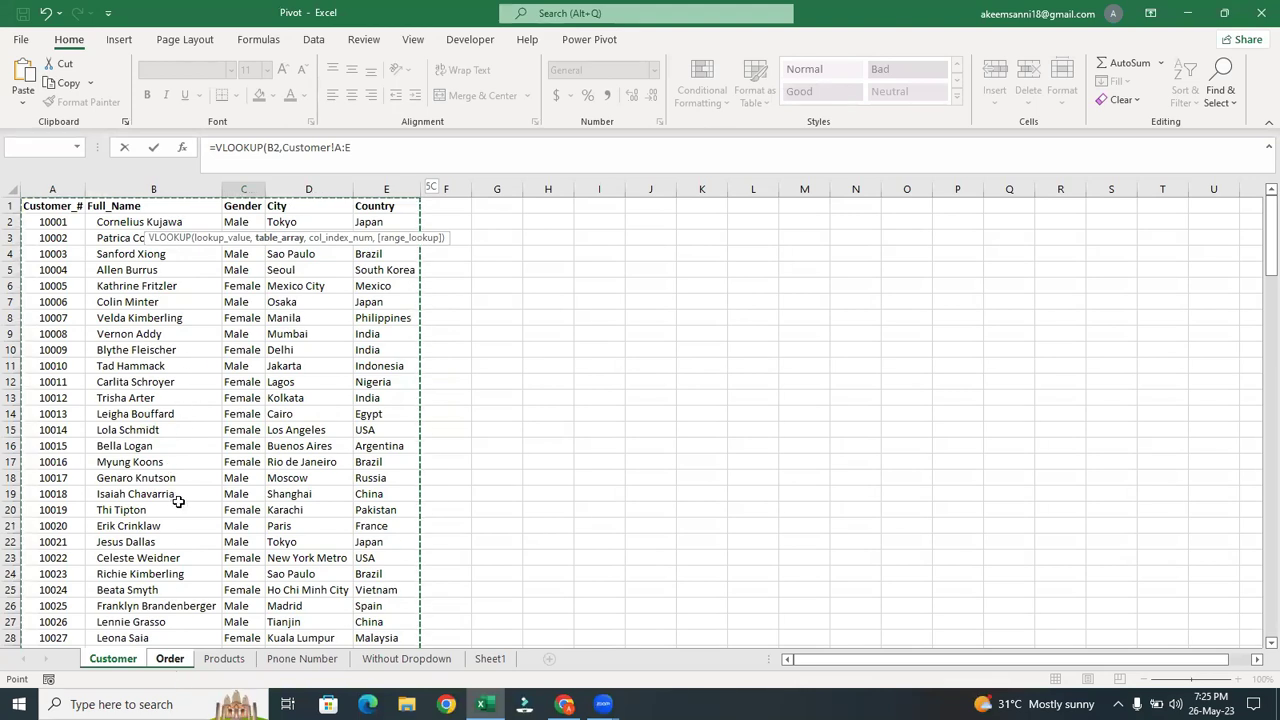
Complete the VLOOKUP with column index 2 and FALSE for an exact match, and enter the formula.
{"action": "type", "text": ",2"}
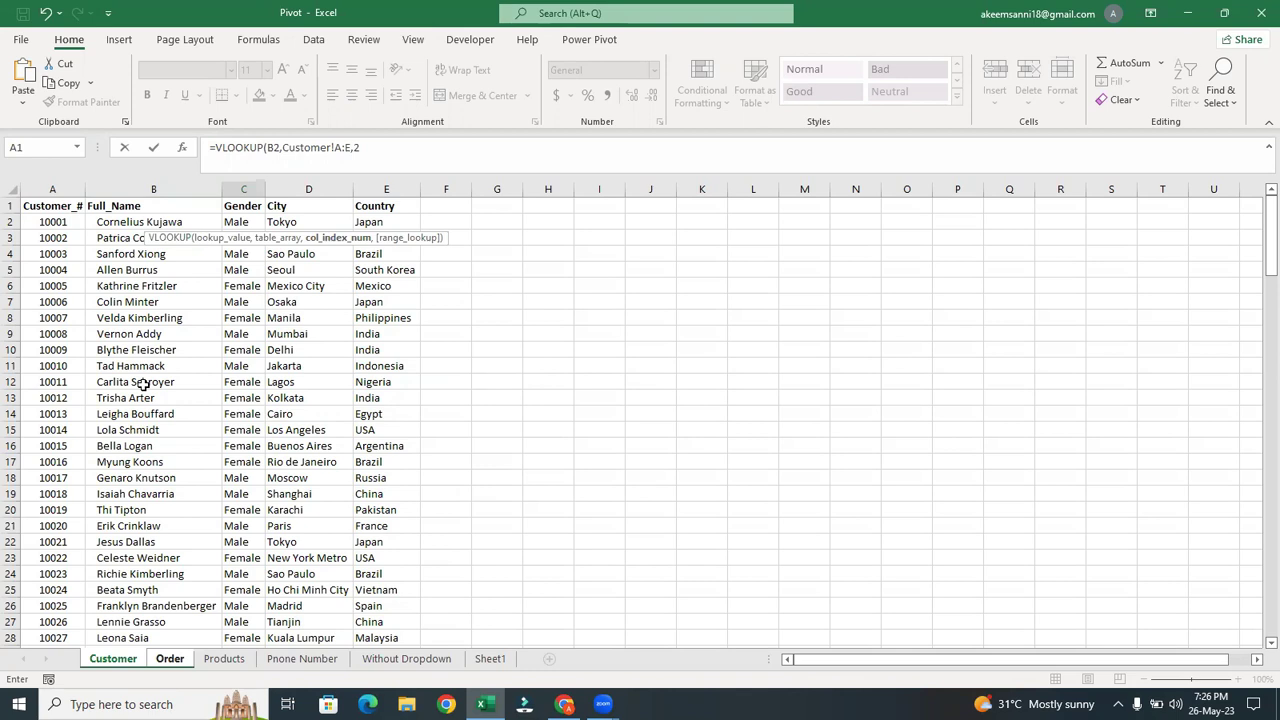
{"action": "type", "text": ","}
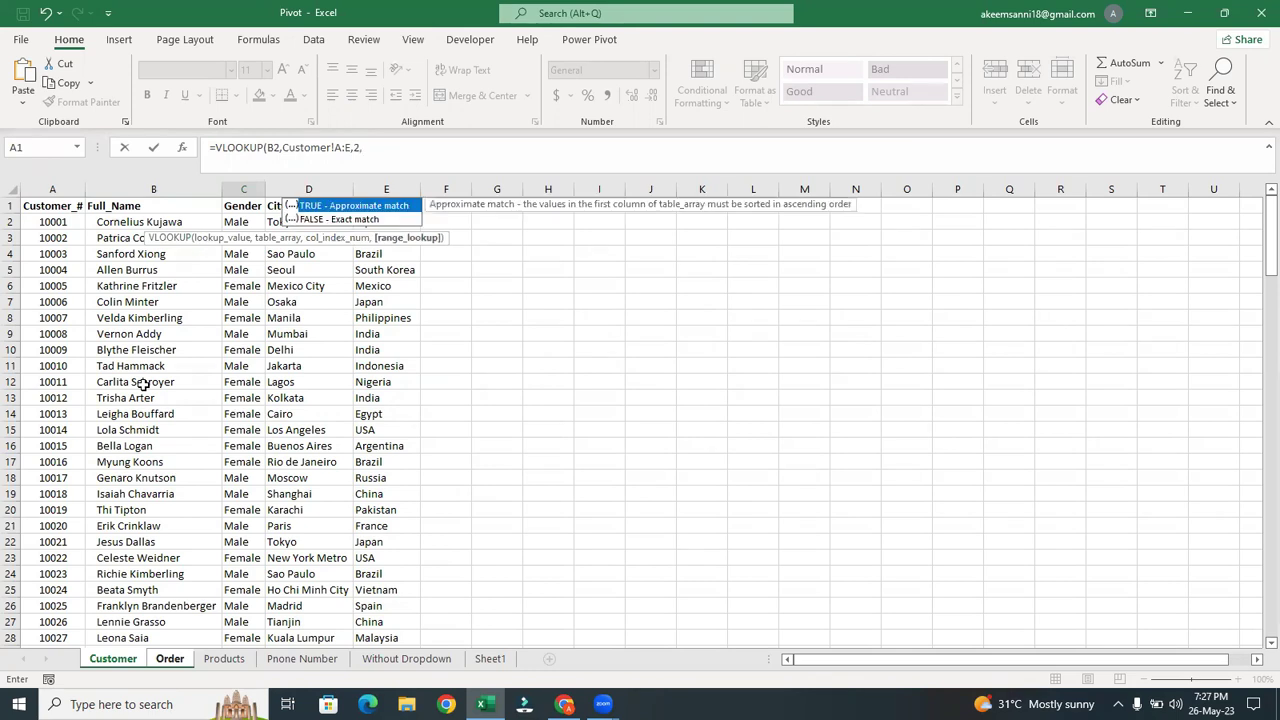
{"action": "left_click", "coordinate": [367, 222]}
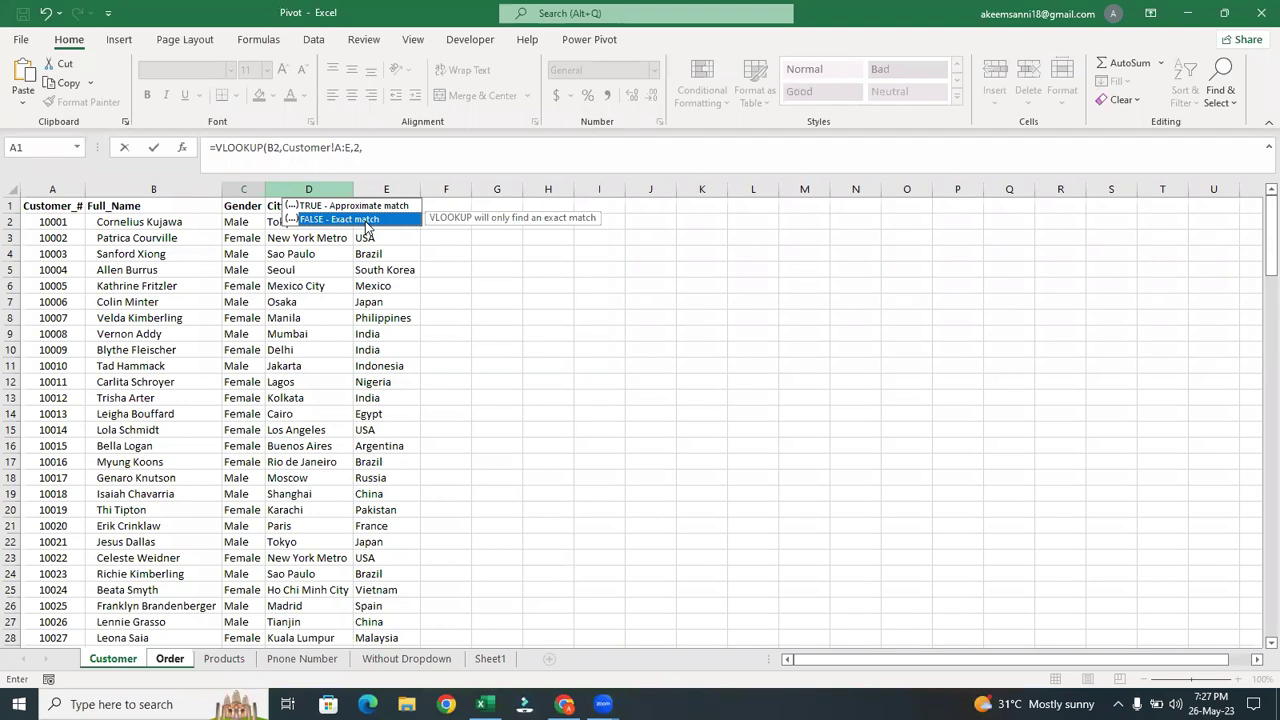
{"action": "left_click", "coordinate": [379, 146]}
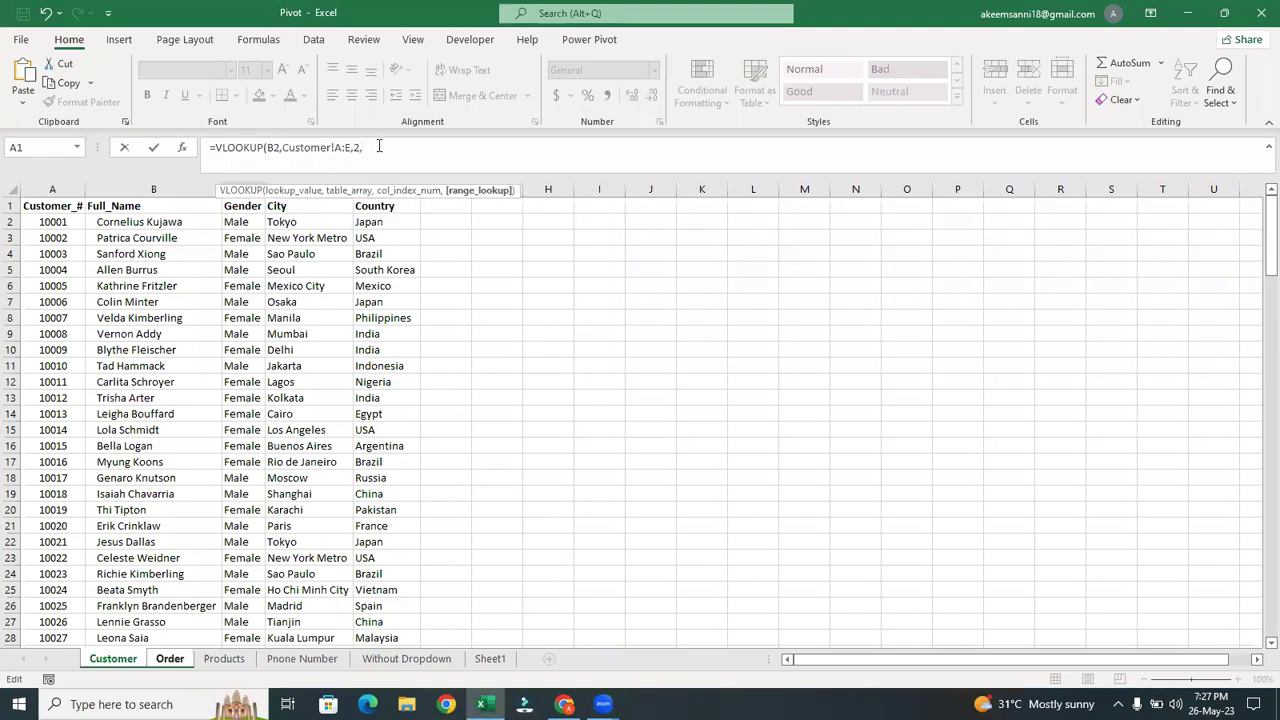
{"action": "type", "text": "false"}
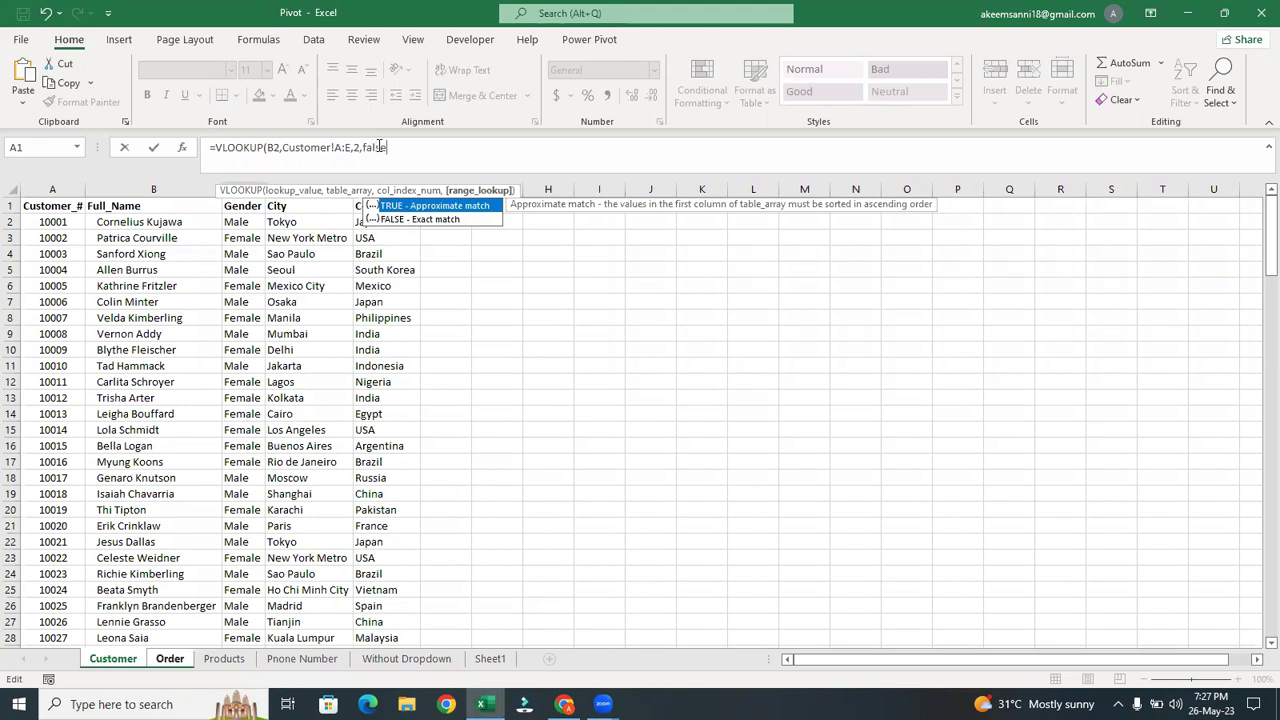
{"action": "type", "text": ")"}
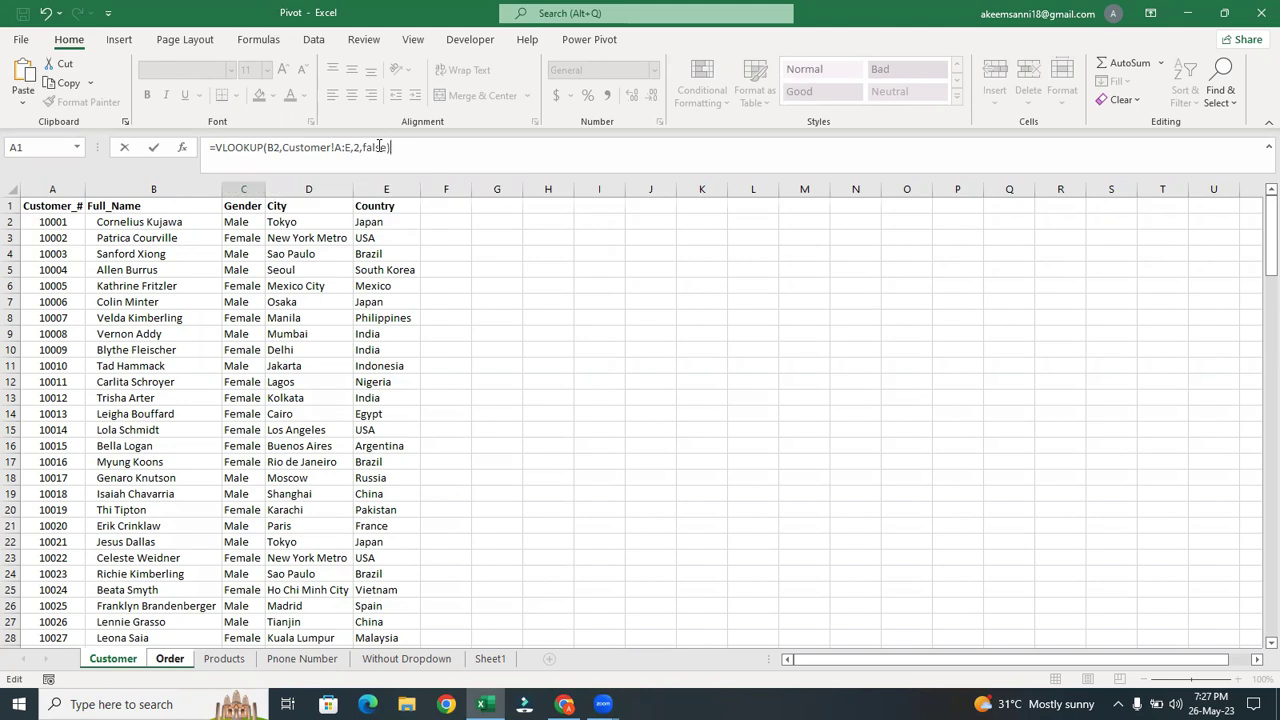
{"action": "key", "text": "Return"}
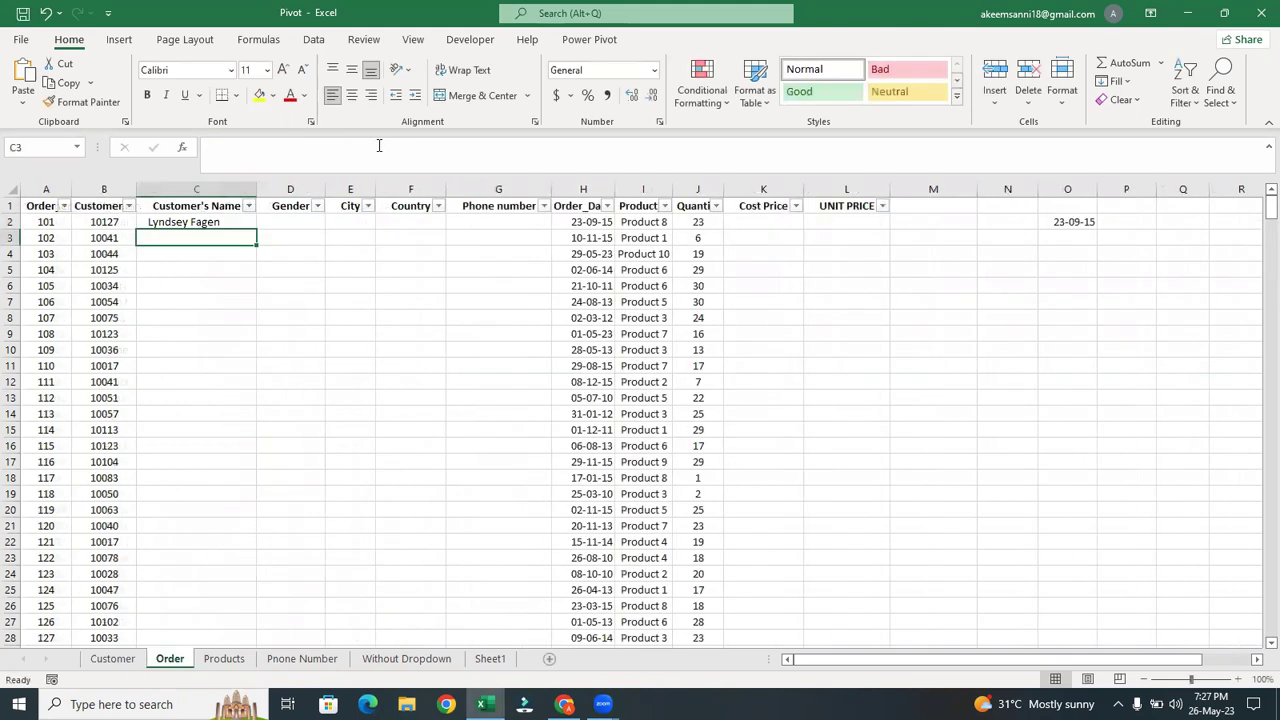
Fill the C2 formula down the Customer's Name column and autofit the column's width.
{"action": "left_click", "coordinate": [183, 223]}
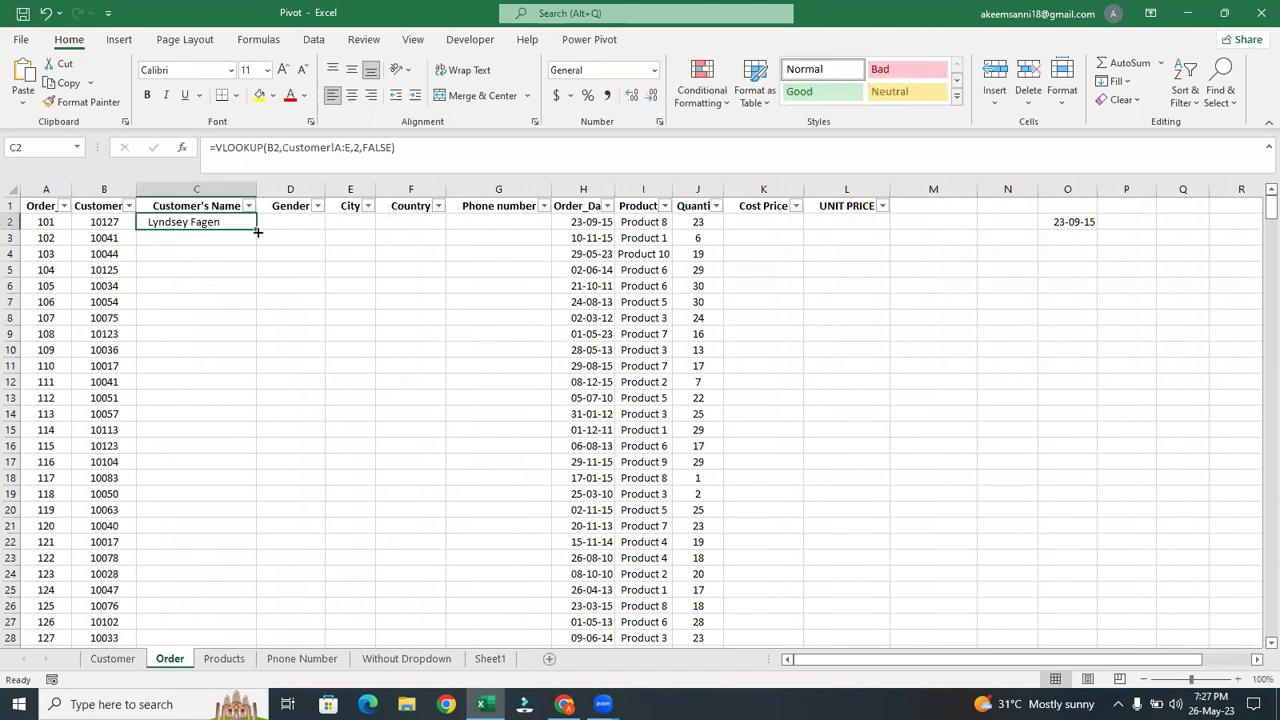
{"action": "double_click", "coordinate": [257, 232]}
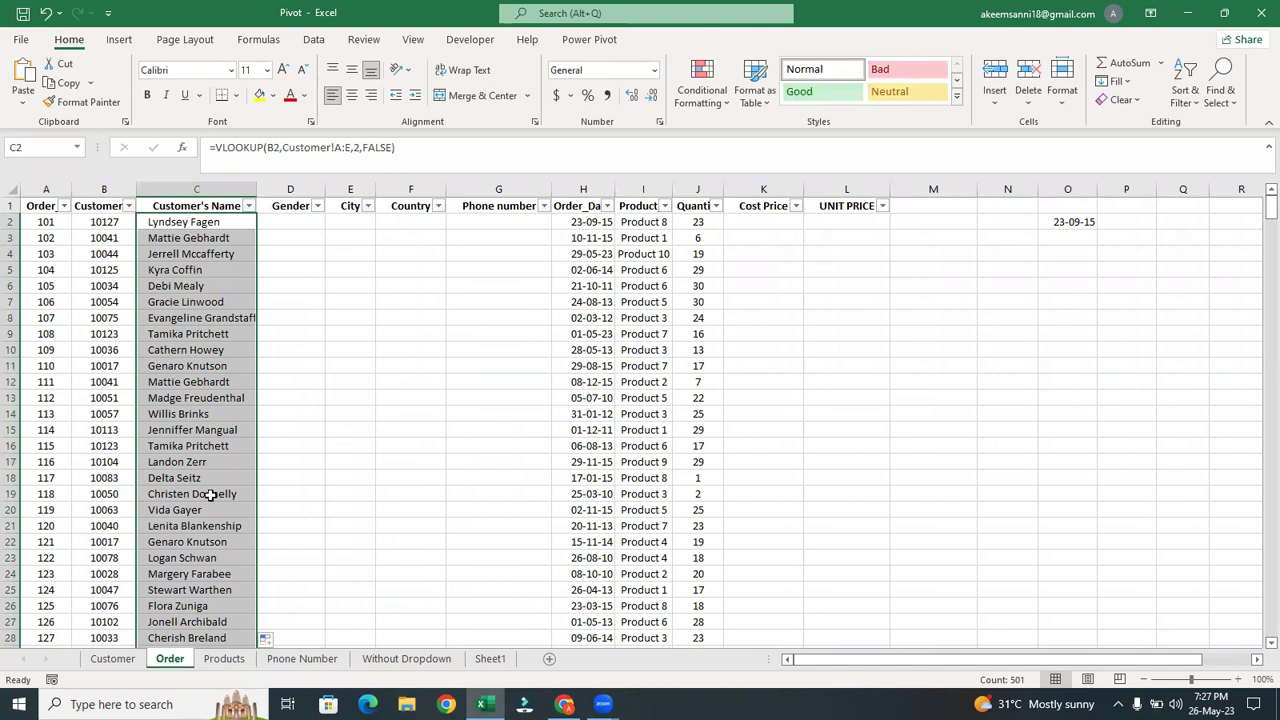
{"action": "double_click", "coordinate": [257, 193]}
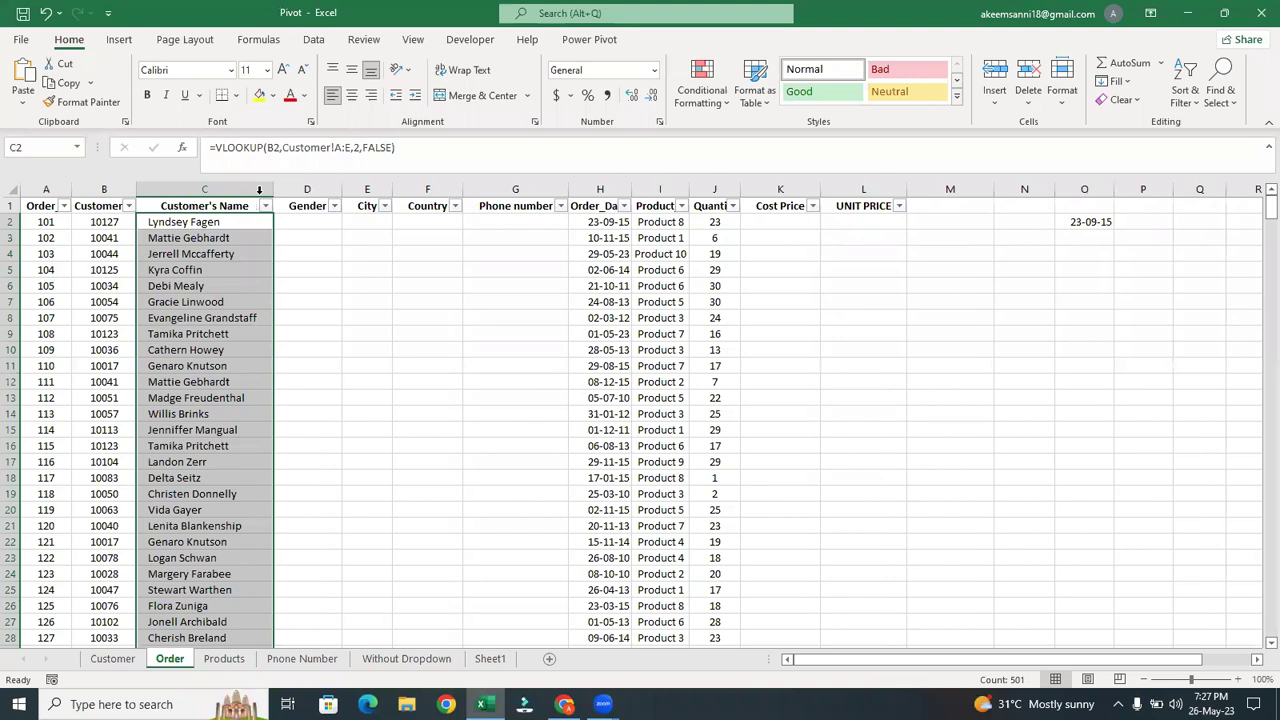
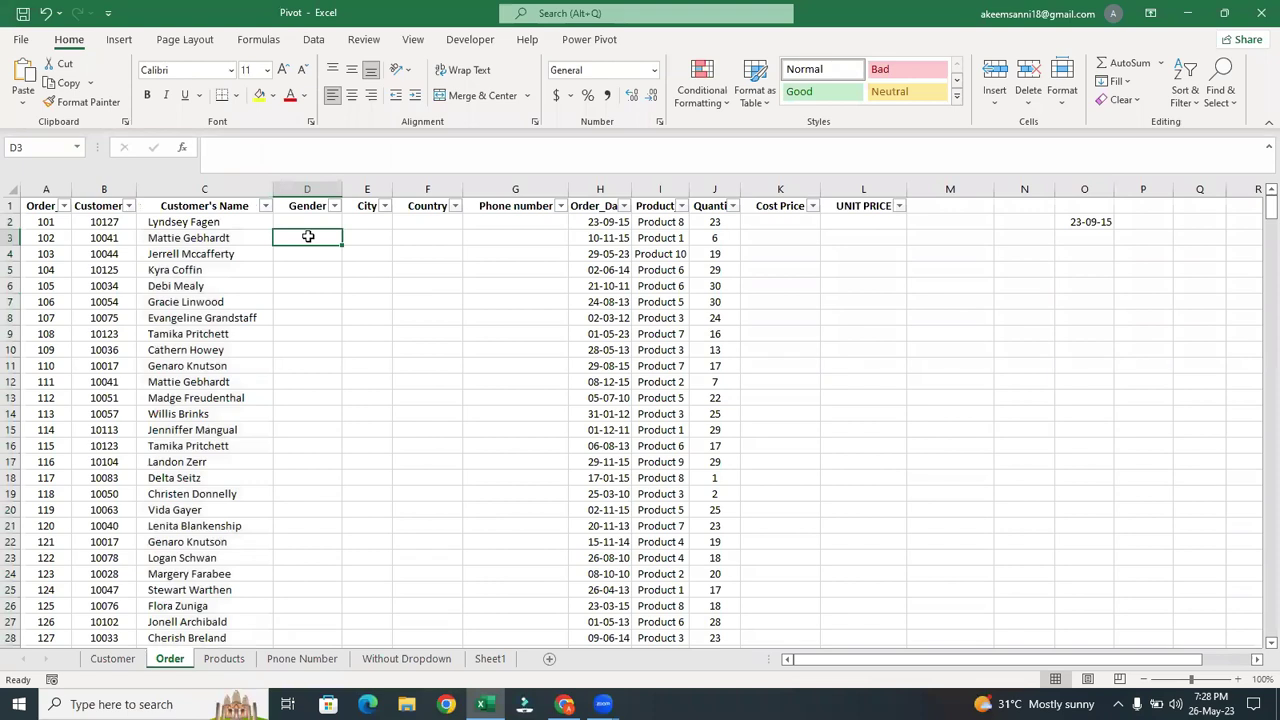
{"action": "left_click", "coordinate": [641, 56]}
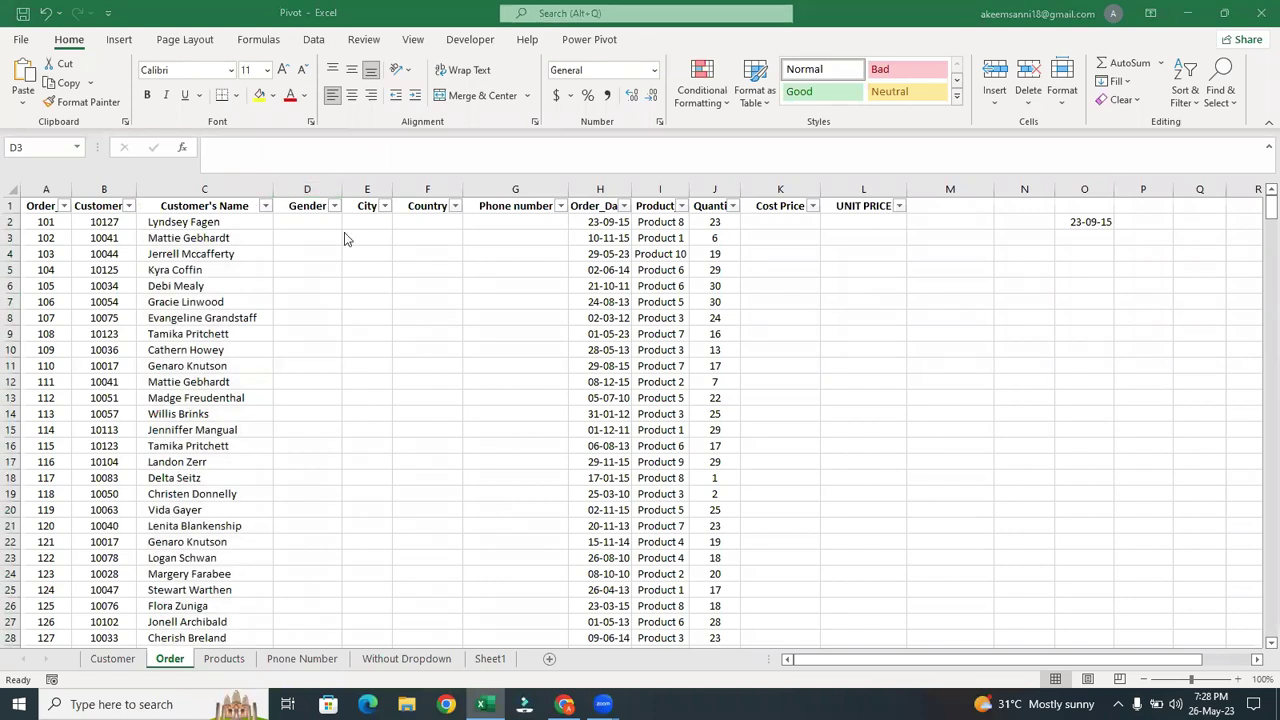
{"action": "left_click", "coordinate": [315, 224]}
{"action": "left_click", "coordinate": [326, 236]}
{"action": "left_click", "coordinate": [323, 226]}
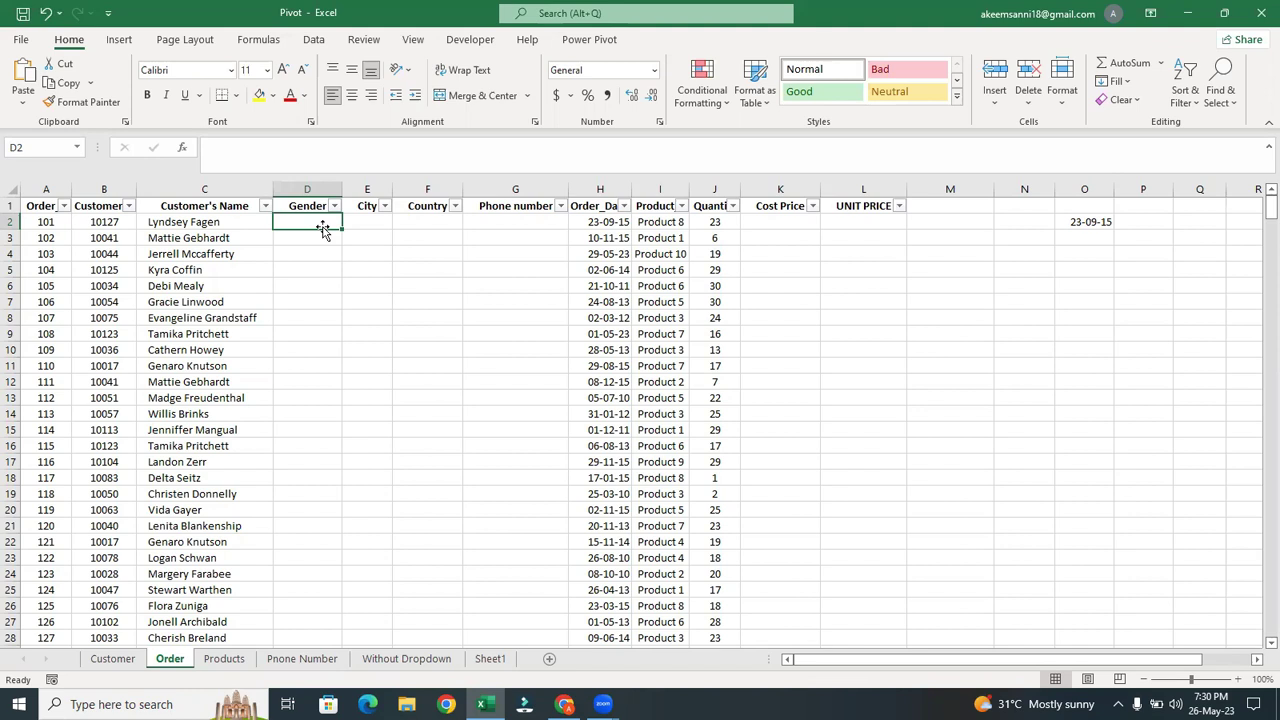
{"action": "type", "text": "="}
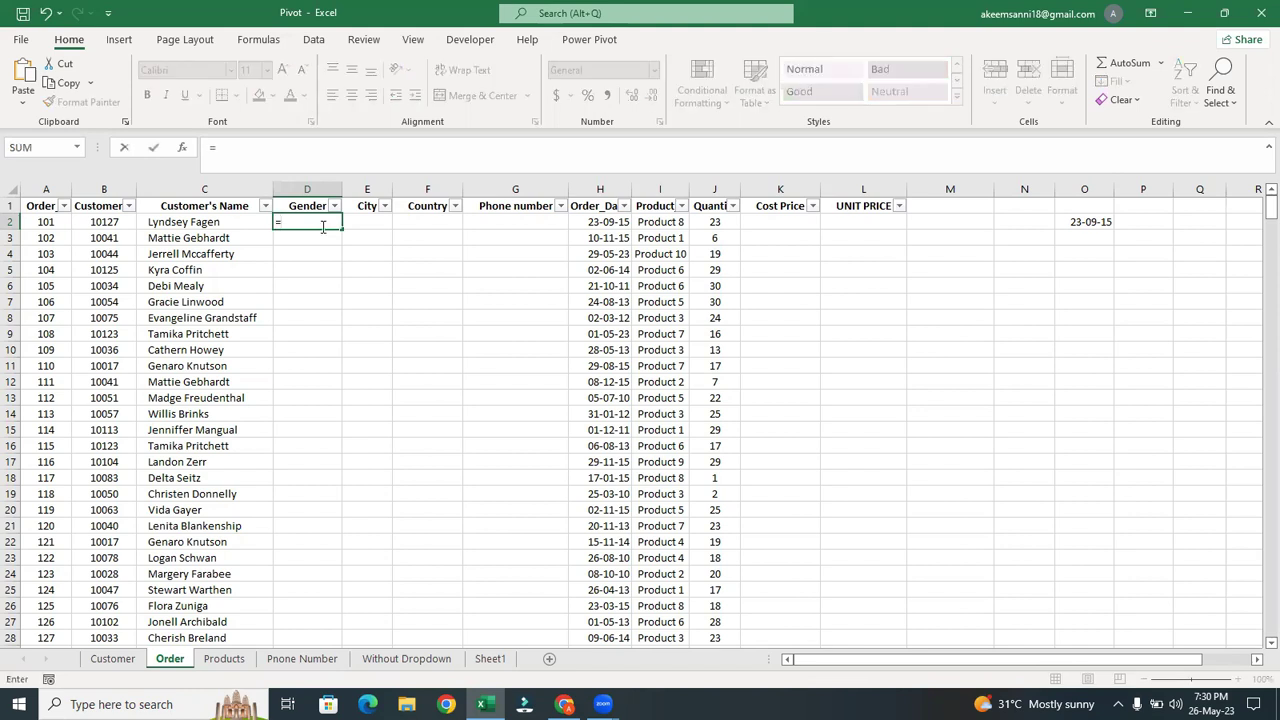
{"action": "type", "text": "vl"}
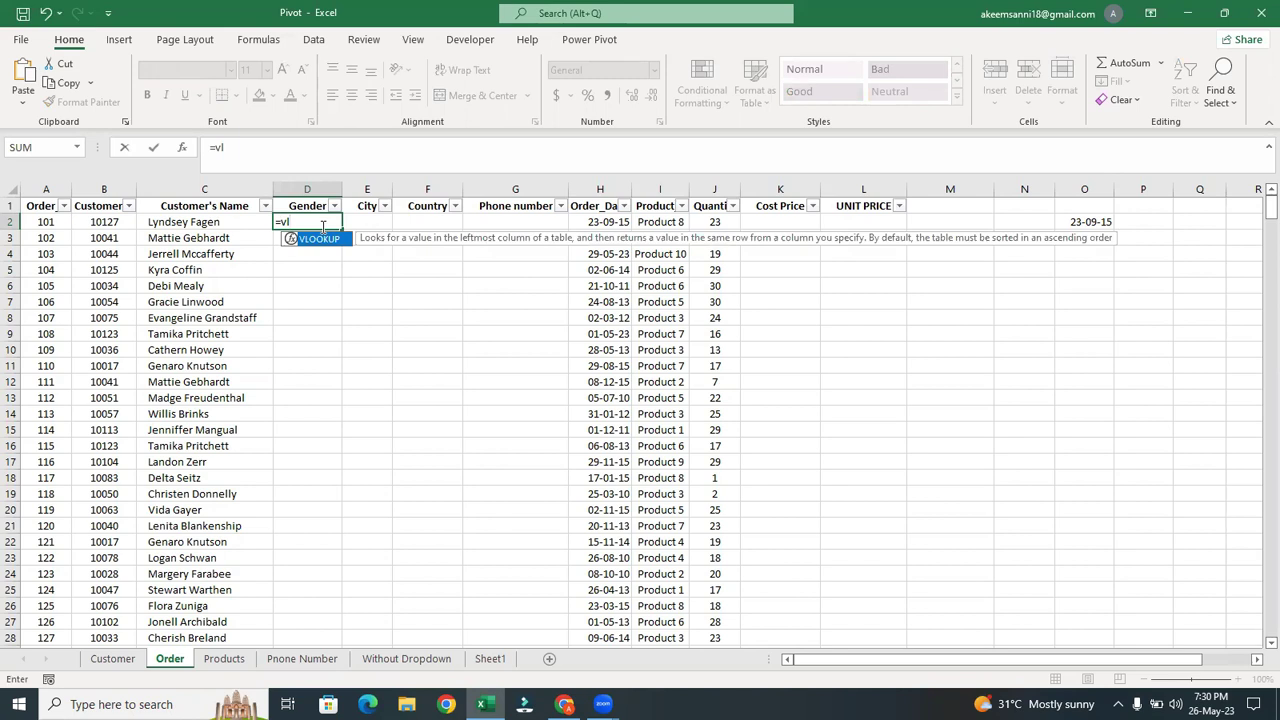
{"action": "key", "text": "Tab"}
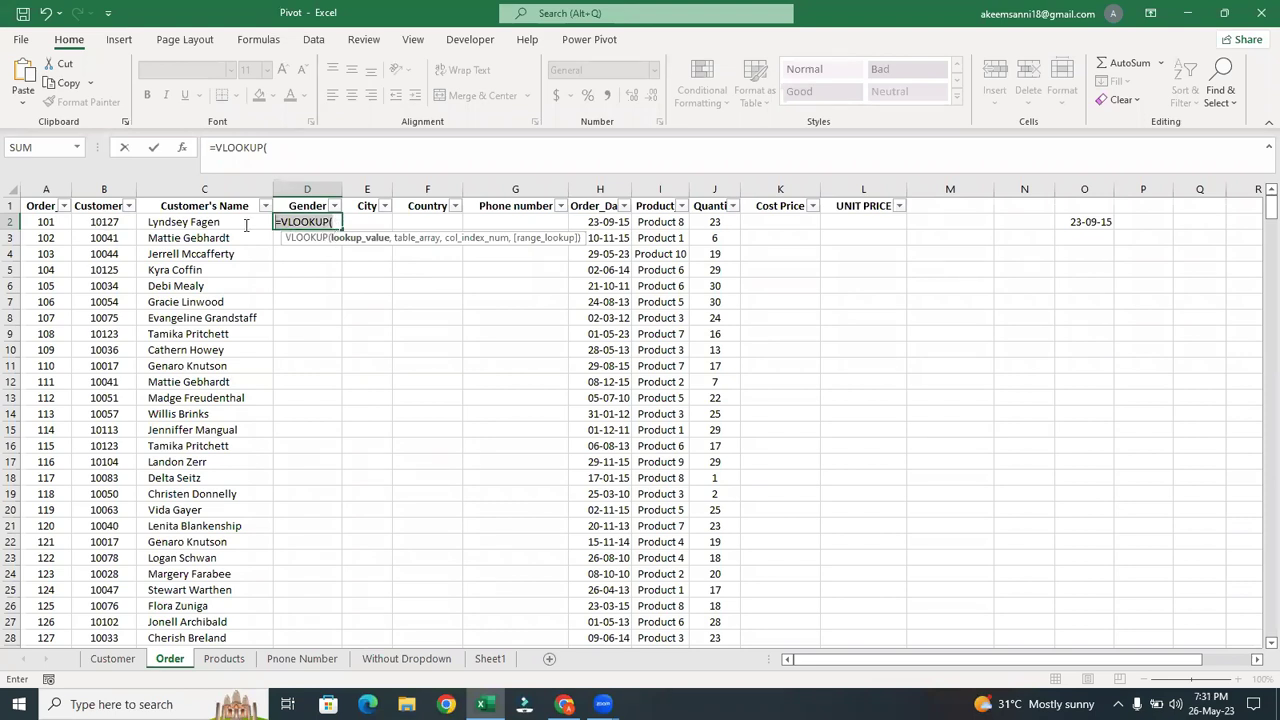
{"action": "key", "text": "F2"}
{"action": "key", "text": "Escape"}
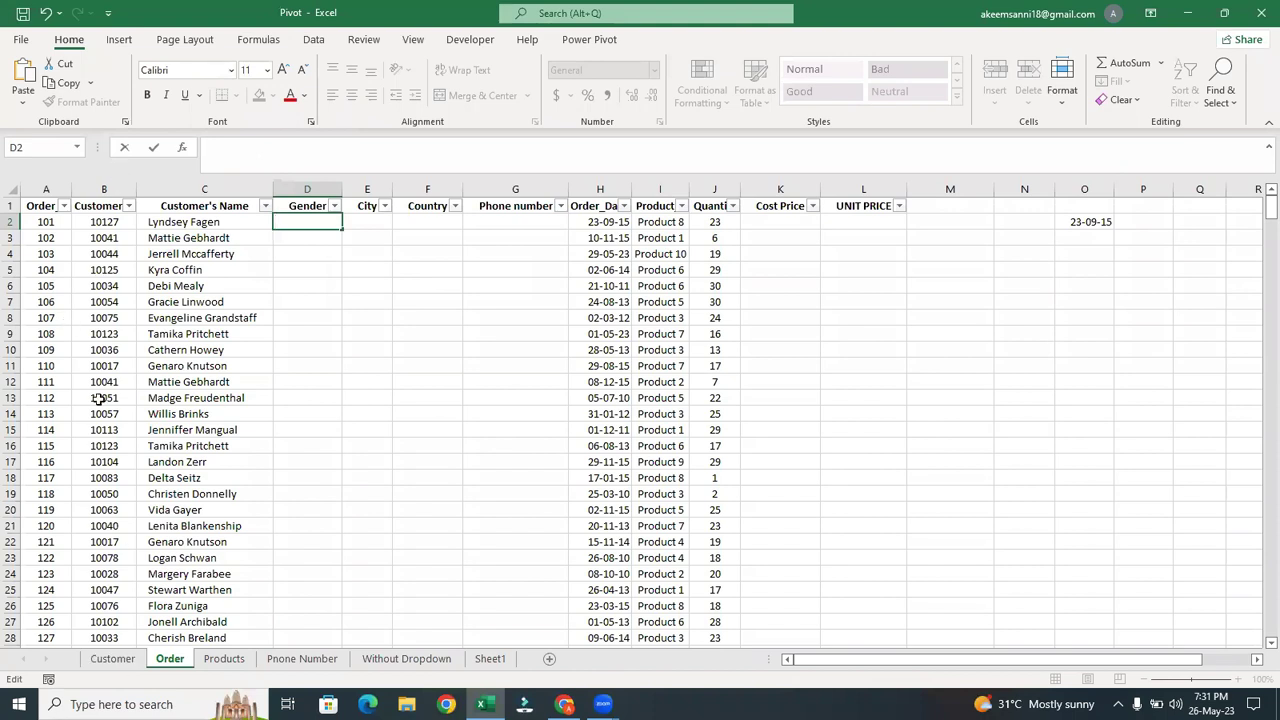
Examine the Customer sheet's column order from Customer_# through Country to work out the column index for Gender.
{"action": "left_click", "coordinate": [110, 657]}
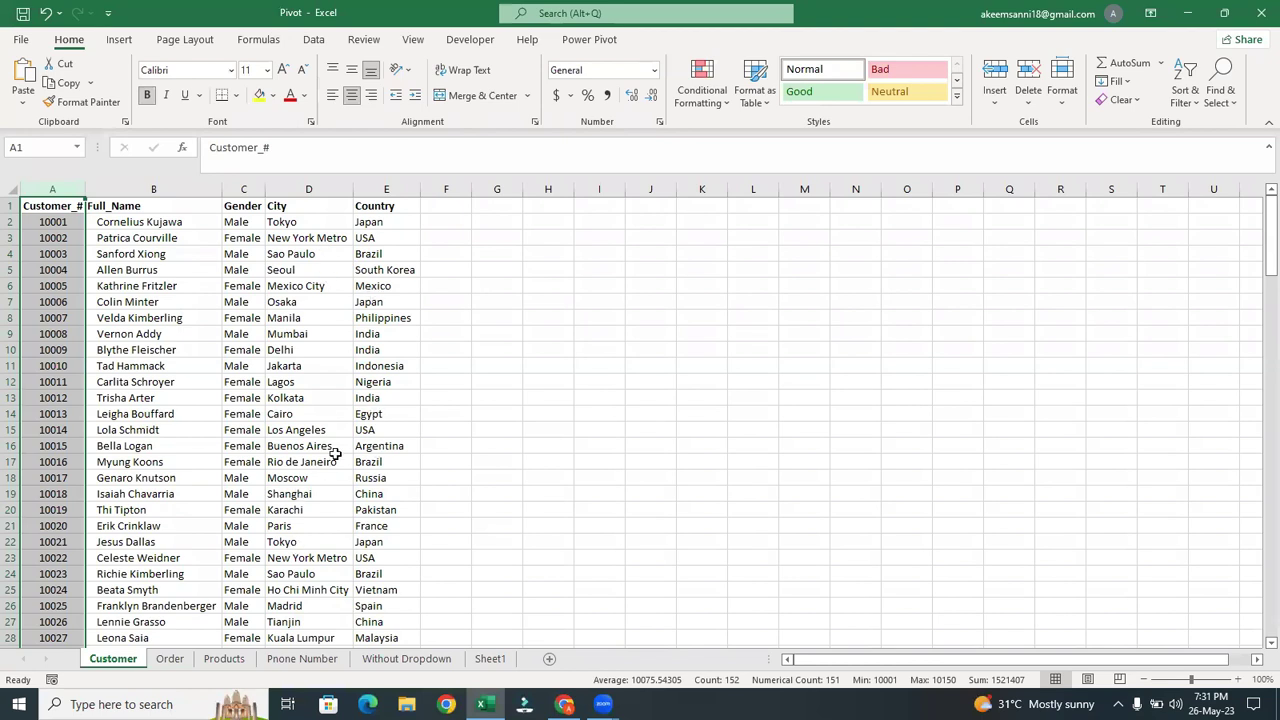
{"action": "left_click", "coordinate": [184, 189]}
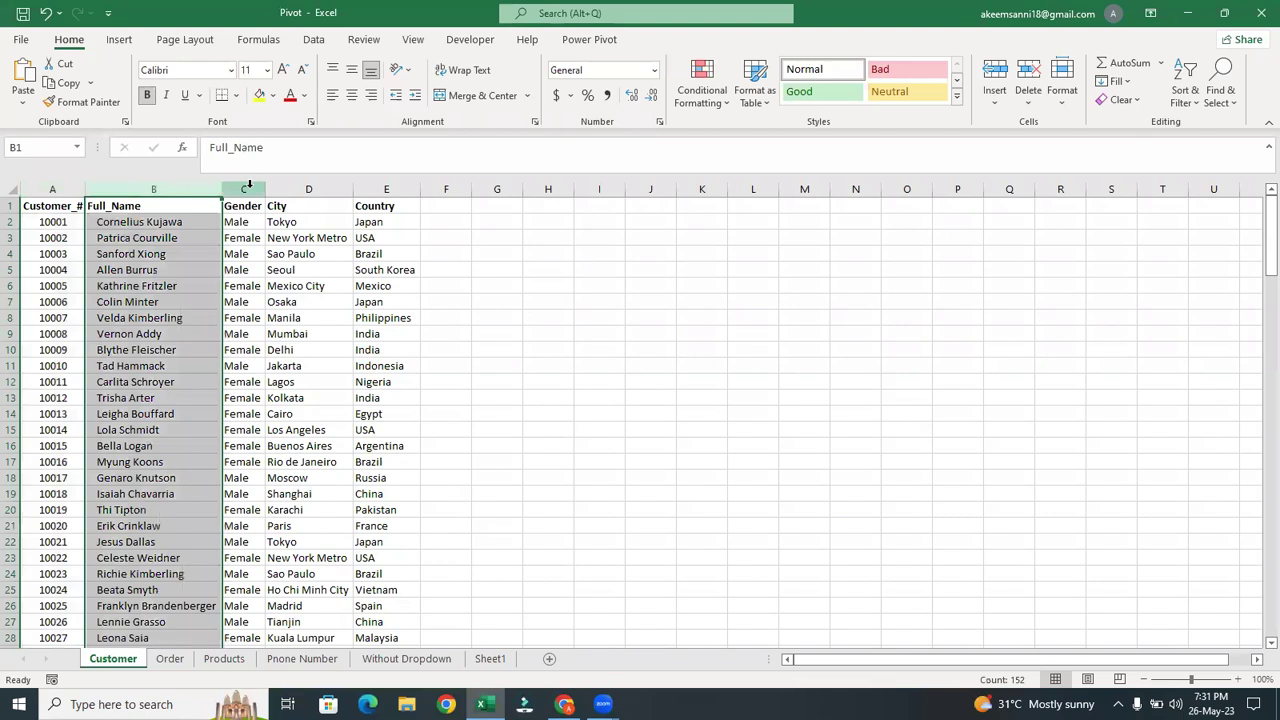
{"action": "left_click", "coordinate": [243, 189]}
{"action": "left_click", "coordinate": [293, 189]}
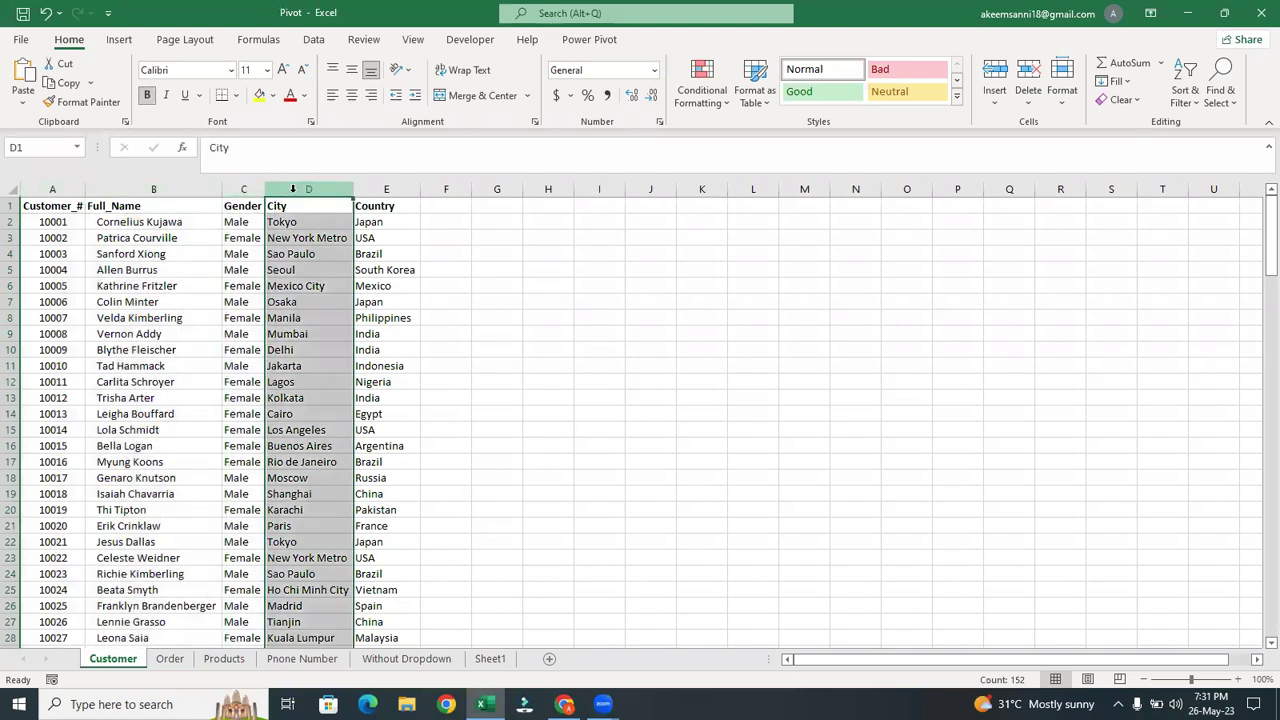
{"action": "left_click", "coordinate": [374, 189]}
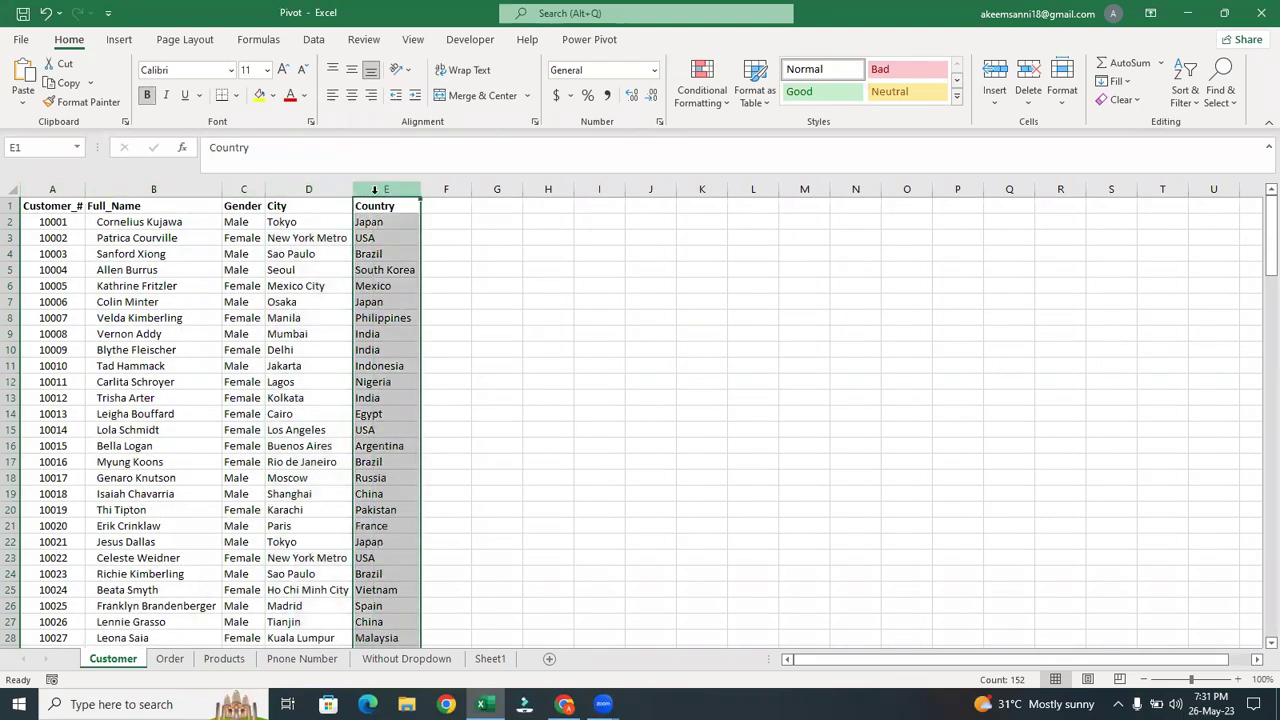
{"action": "left_click", "coordinate": [72, 188]}
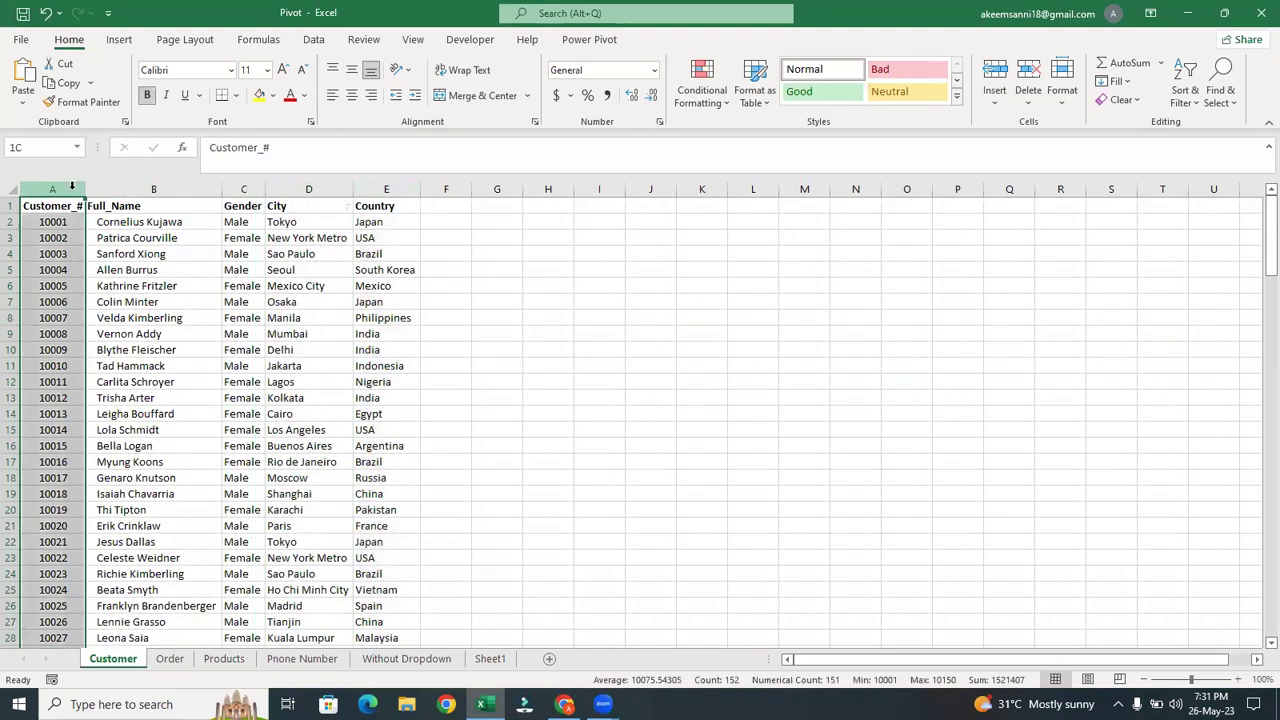
{"action": "left_click", "coordinate": [169, 203]}
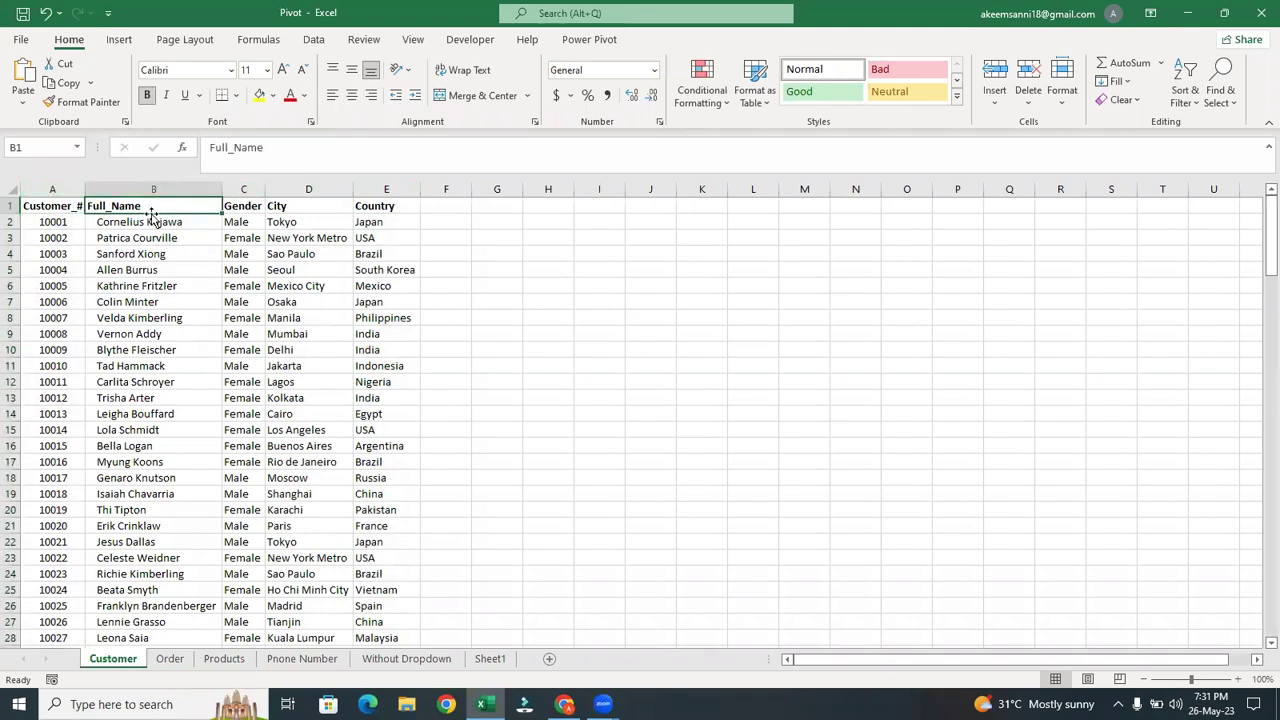
{"action": "left_click", "coordinate": [245, 203]}
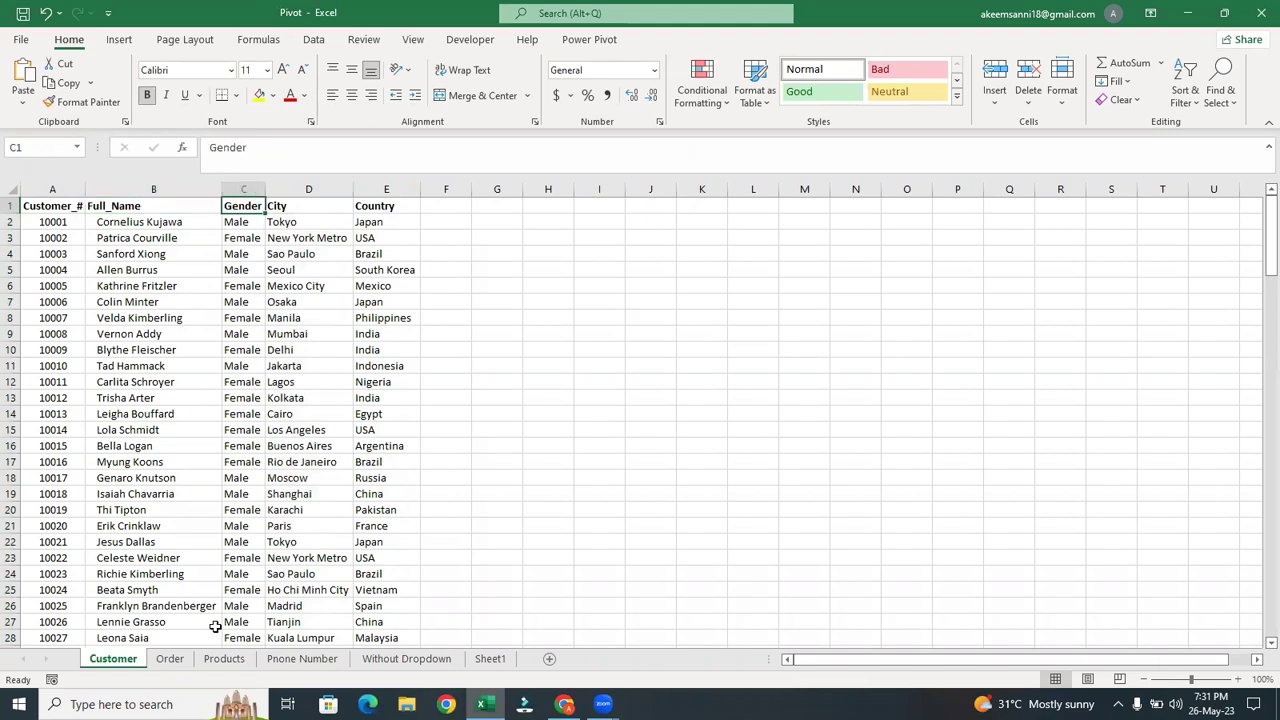
Start a VLOOKUP formula in cell D2 of the Order sheet's Gender column with customer number B2 as the lookup value.
{"action": "left_click", "coordinate": [170, 658]}
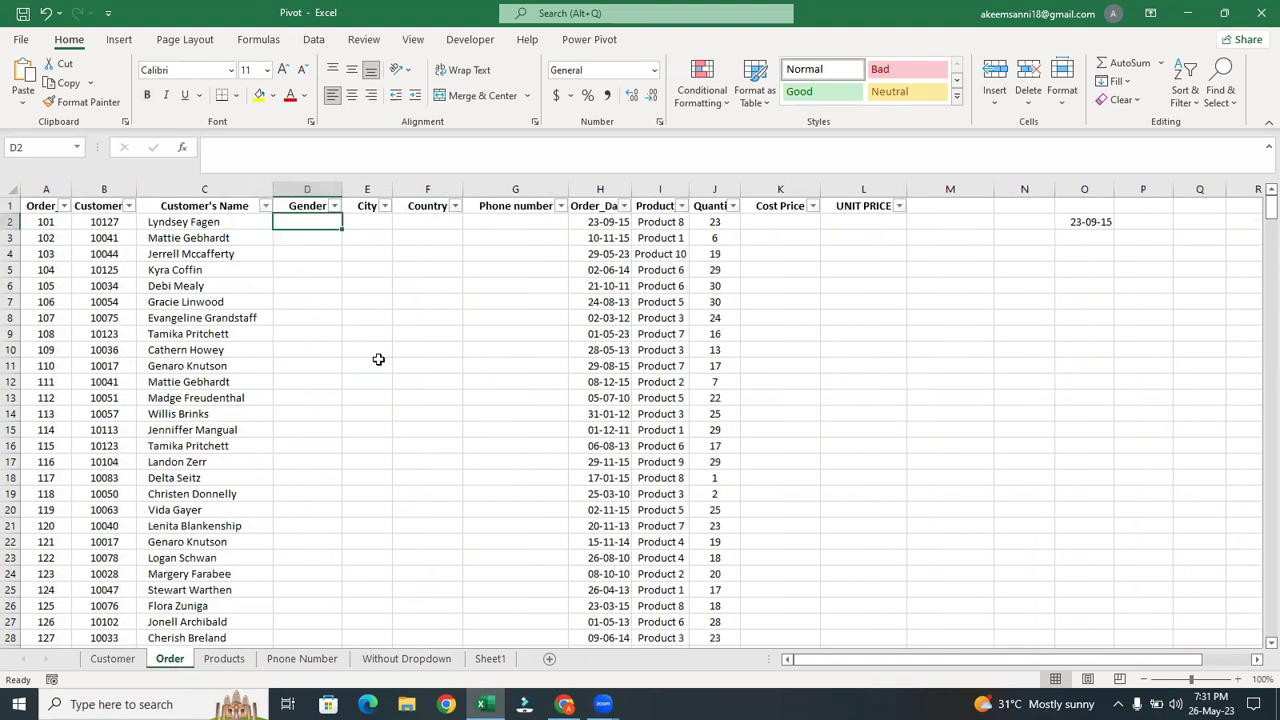
{"action": "type", "text": "=v"}
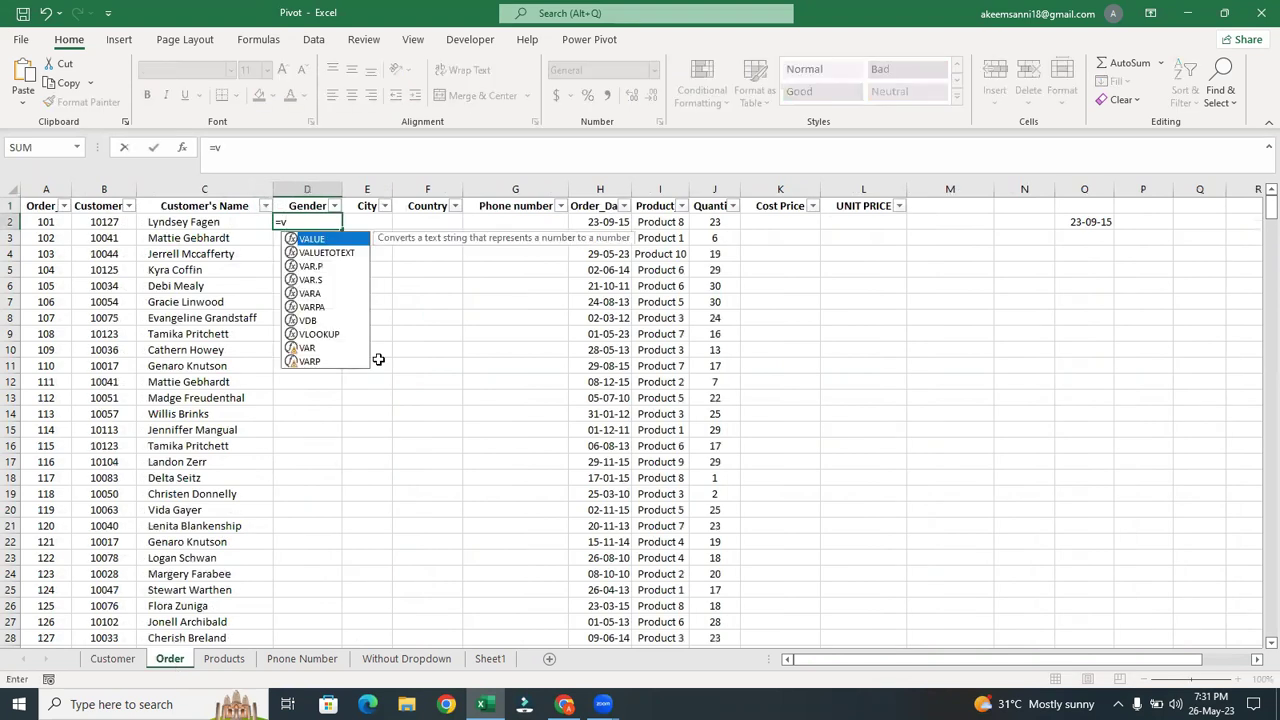
{"action": "type", "text": "lo"}
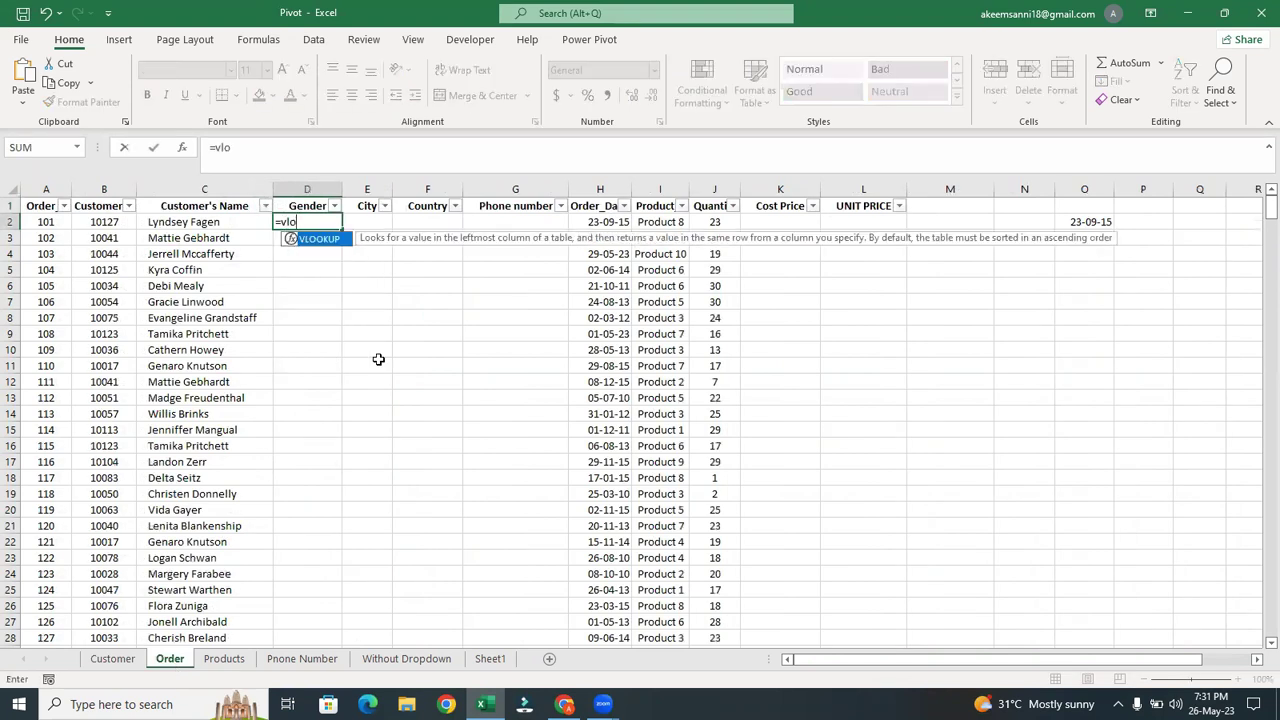
{"action": "key", "text": "Tab"}
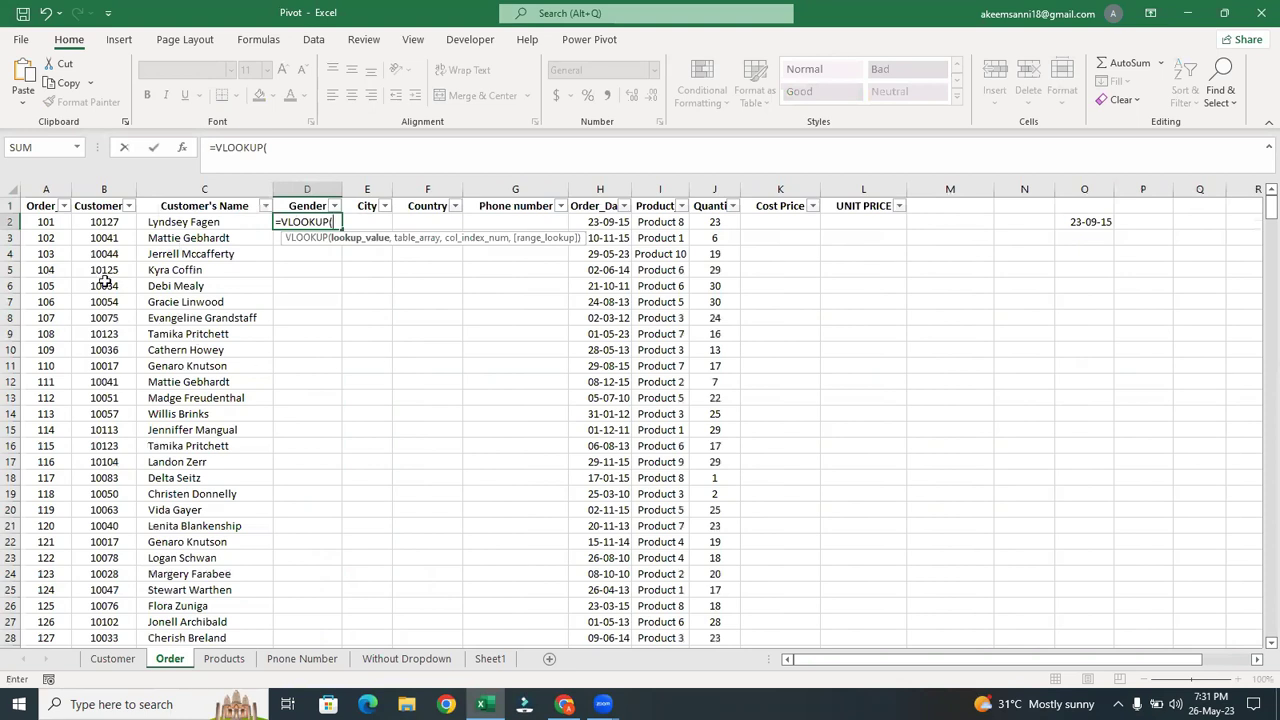
{"action": "left_click", "coordinate": [99, 224]}
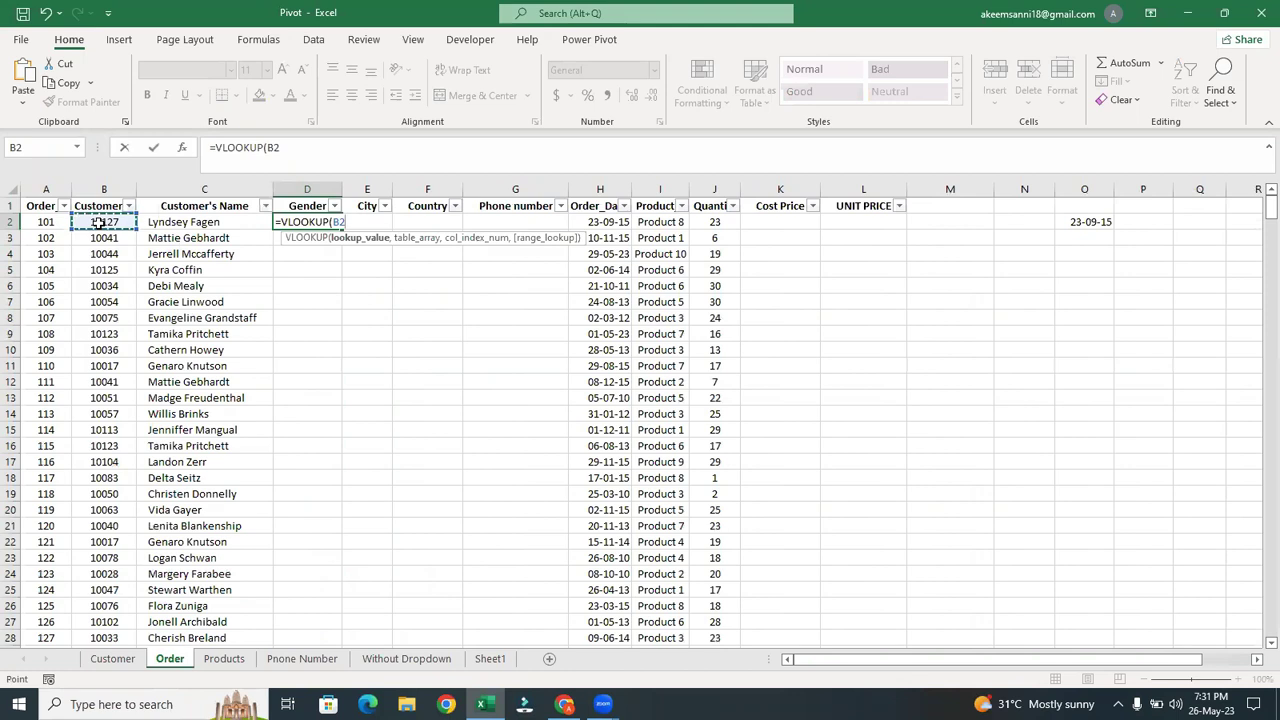
{"action": "type", "text": ","}
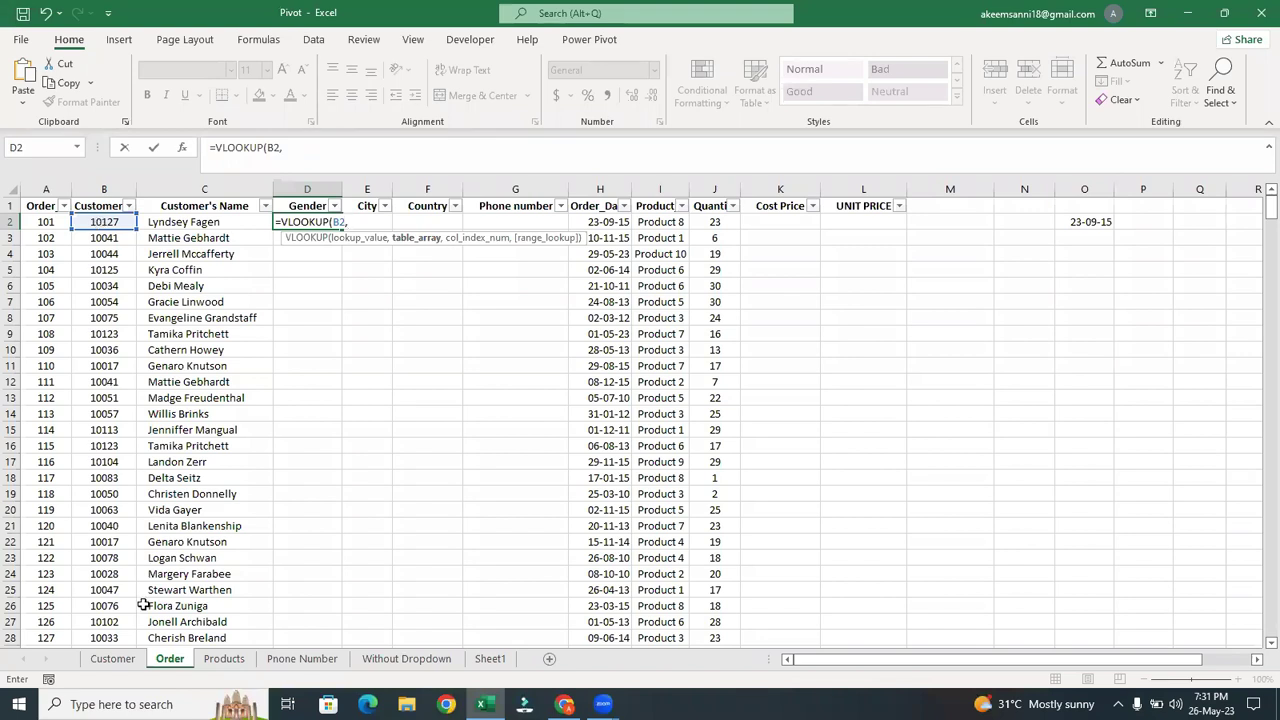
Set the Gender formula's table array to columns A through E of the Customer sheet.
{"action": "left_click", "coordinate": [113, 659]}
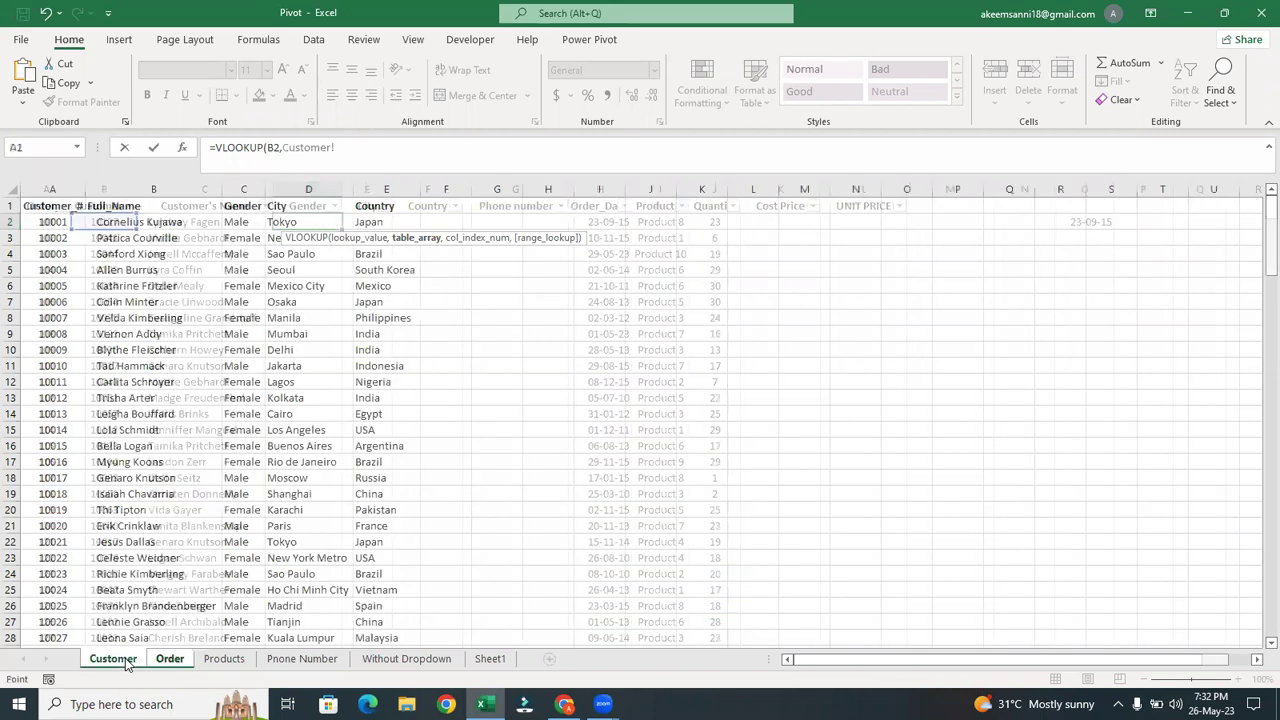
{"action": "left_click", "coordinate": [60, 191]}
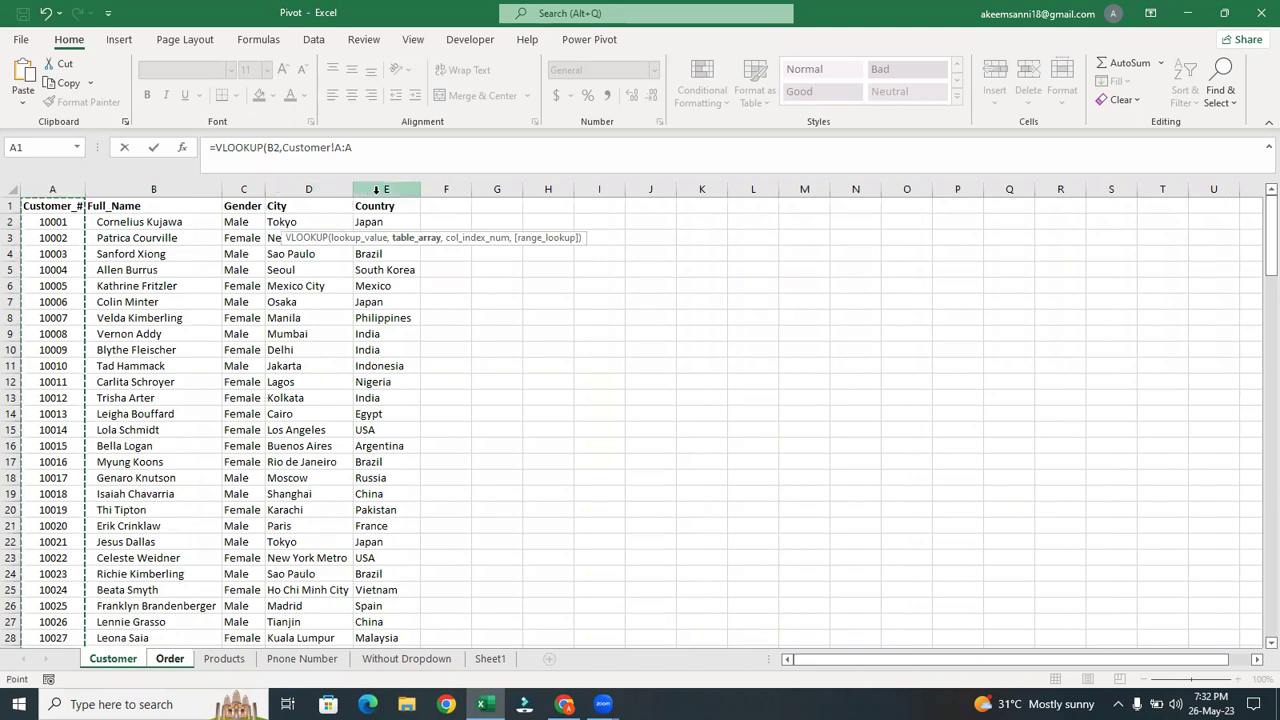
{"action": "left_click", "coordinate": [376, 190], "text": "shift"}
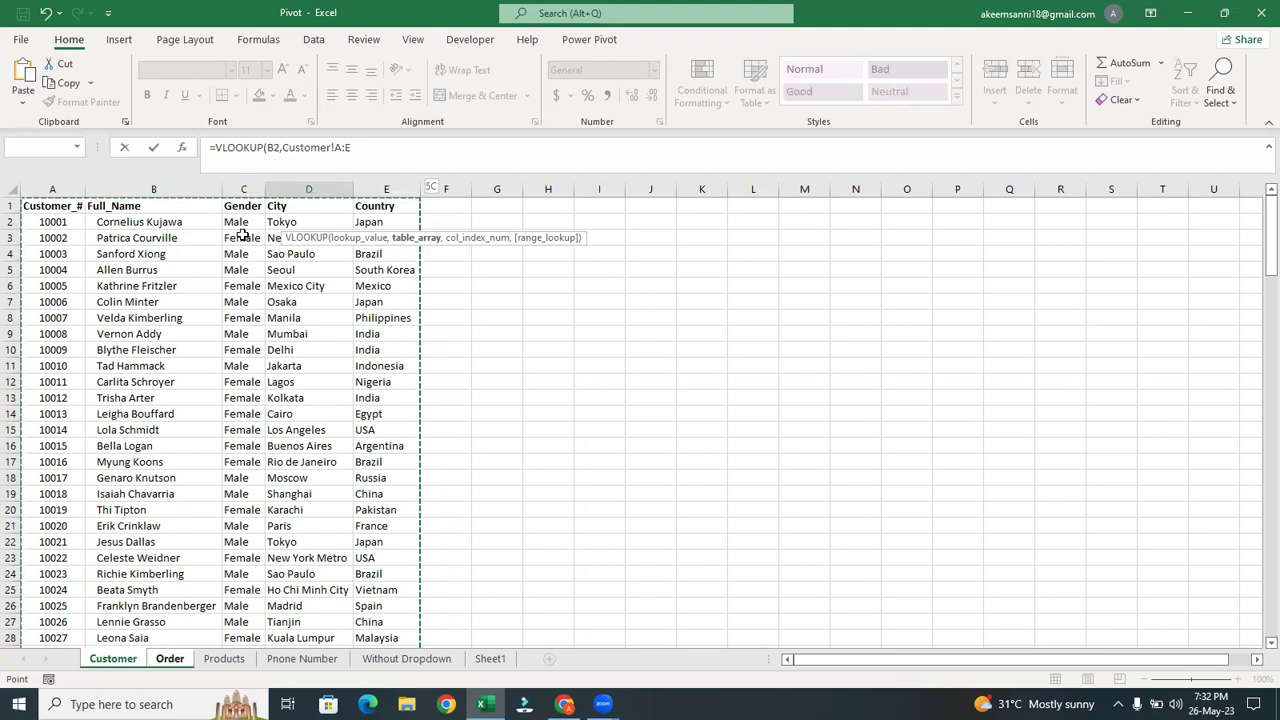
{"action": "type", "text": ","}
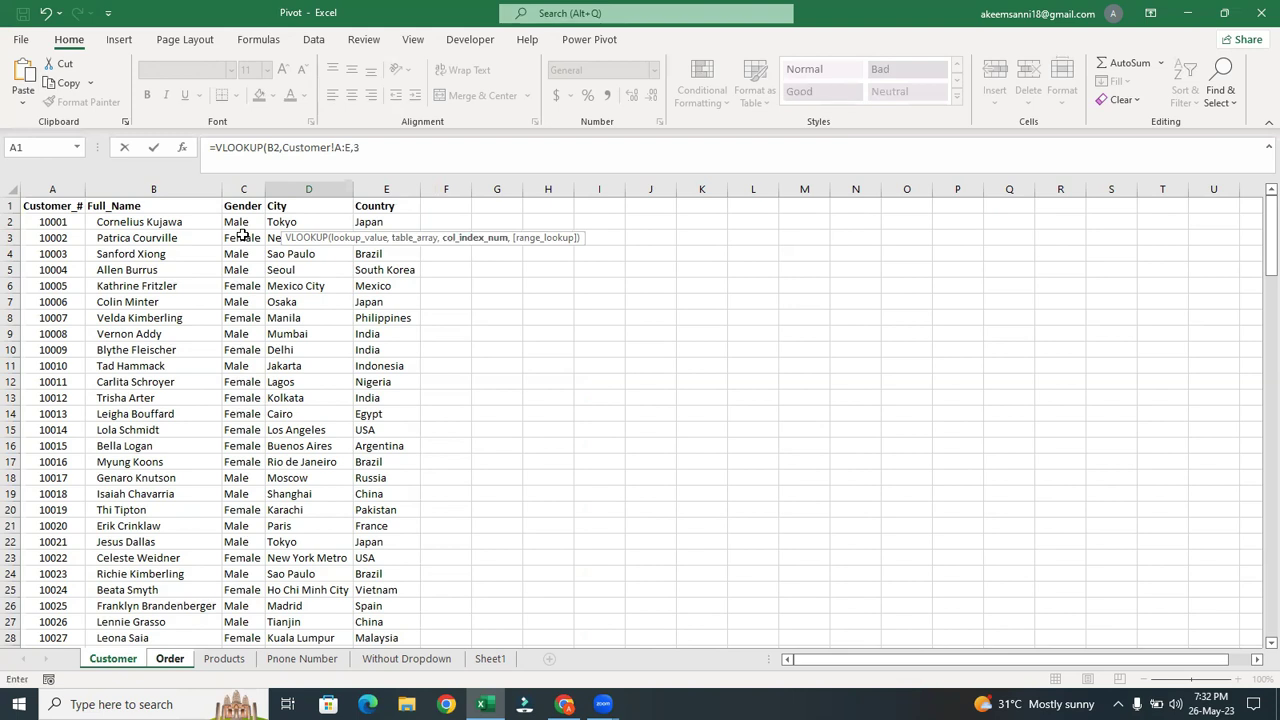
Complete the Gender VLOOKUP with column index 3 and FALSE for an exact match, and enter the formula.
{"action": "type", "text": "3,"}
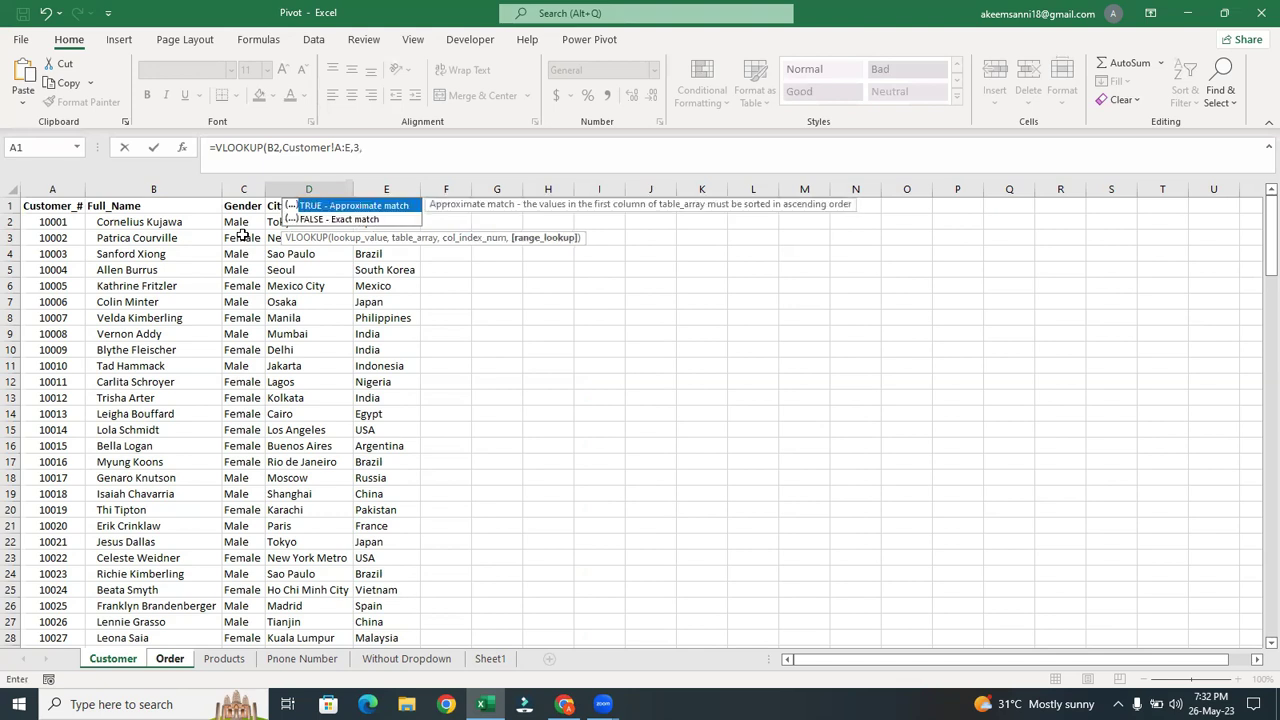
{"action": "left_click", "coordinate": [378, 221]}
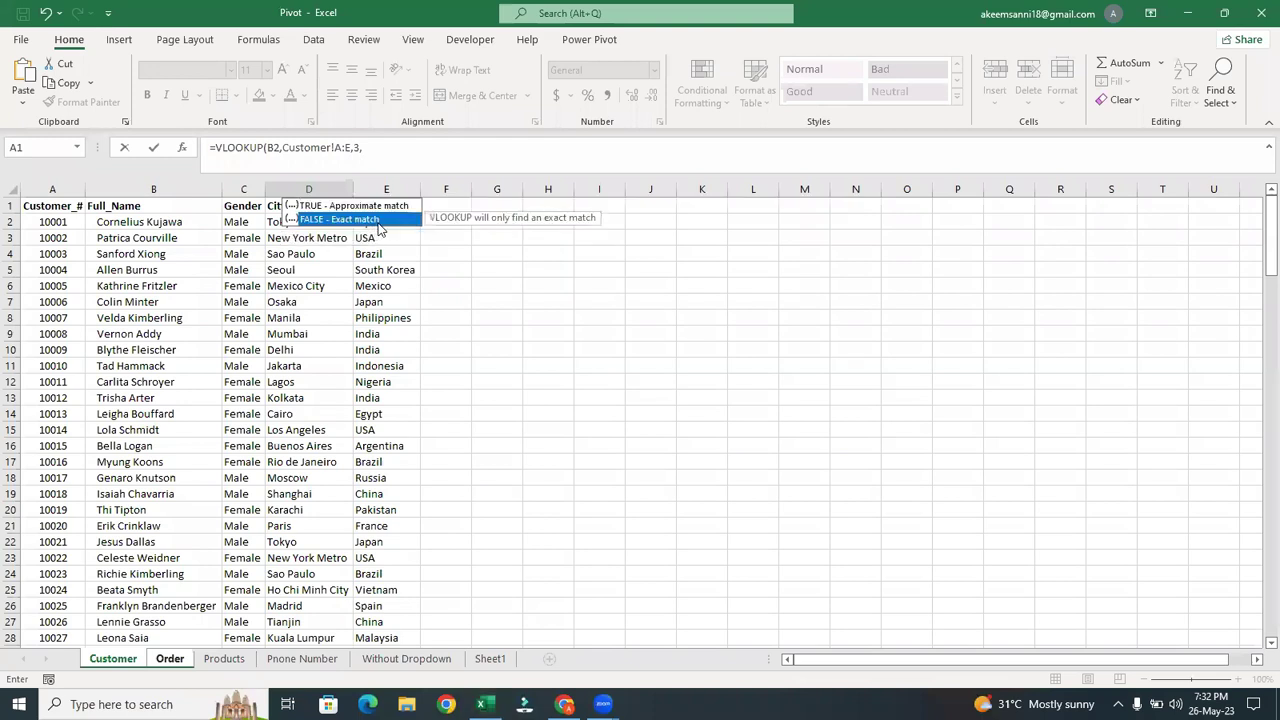
{"action": "left_click", "coordinate": [390, 208]}
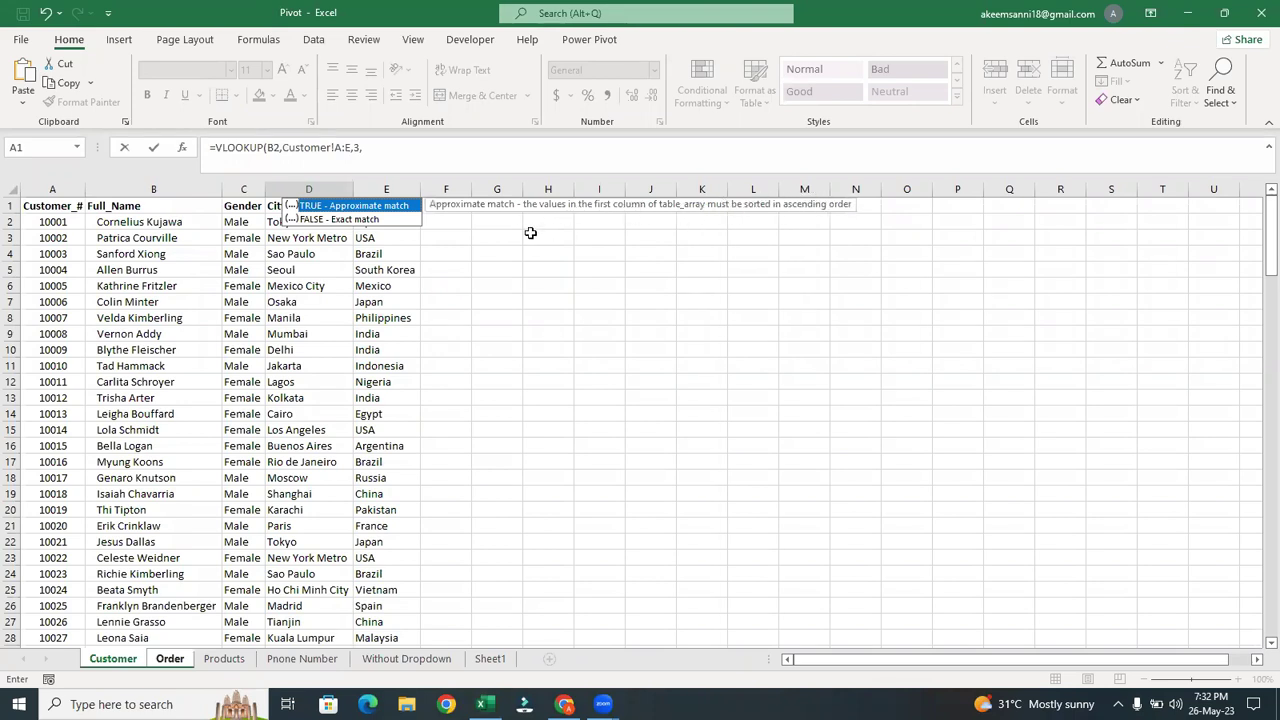
{"action": "left_click", "coordinate": [374, 222]}
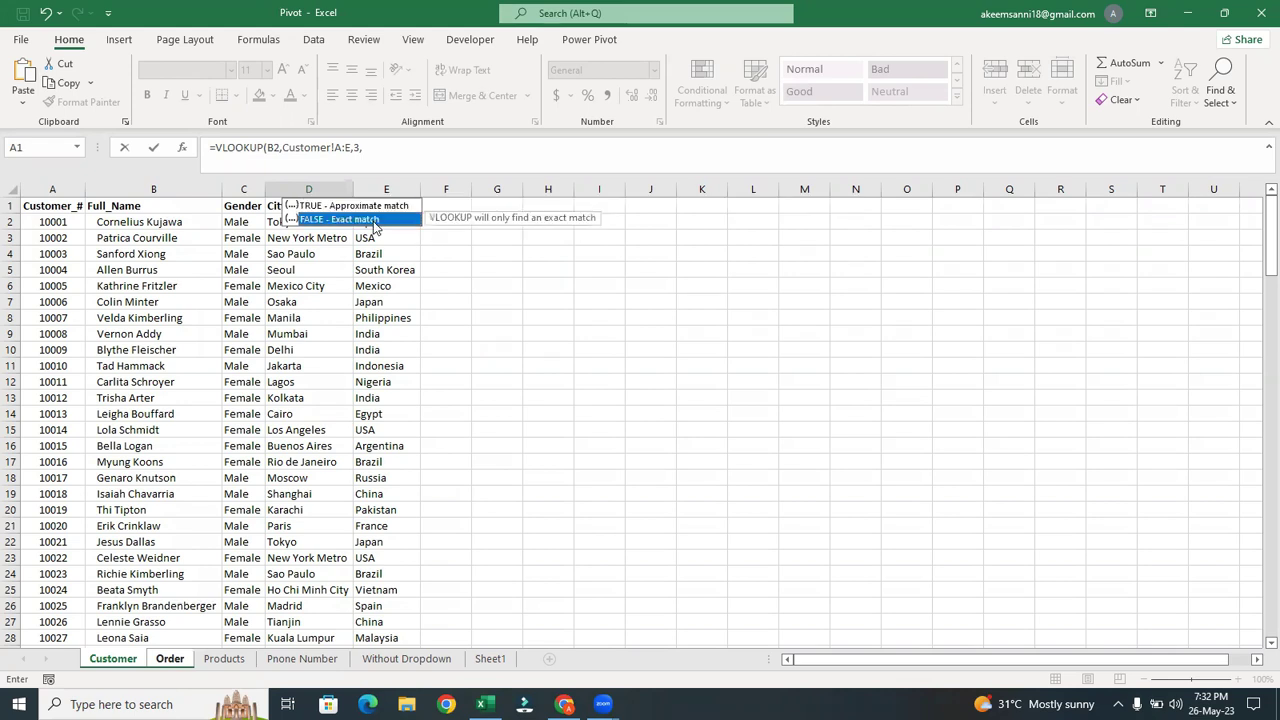
{"action": "double_click", "coordinate": [374, 222]}
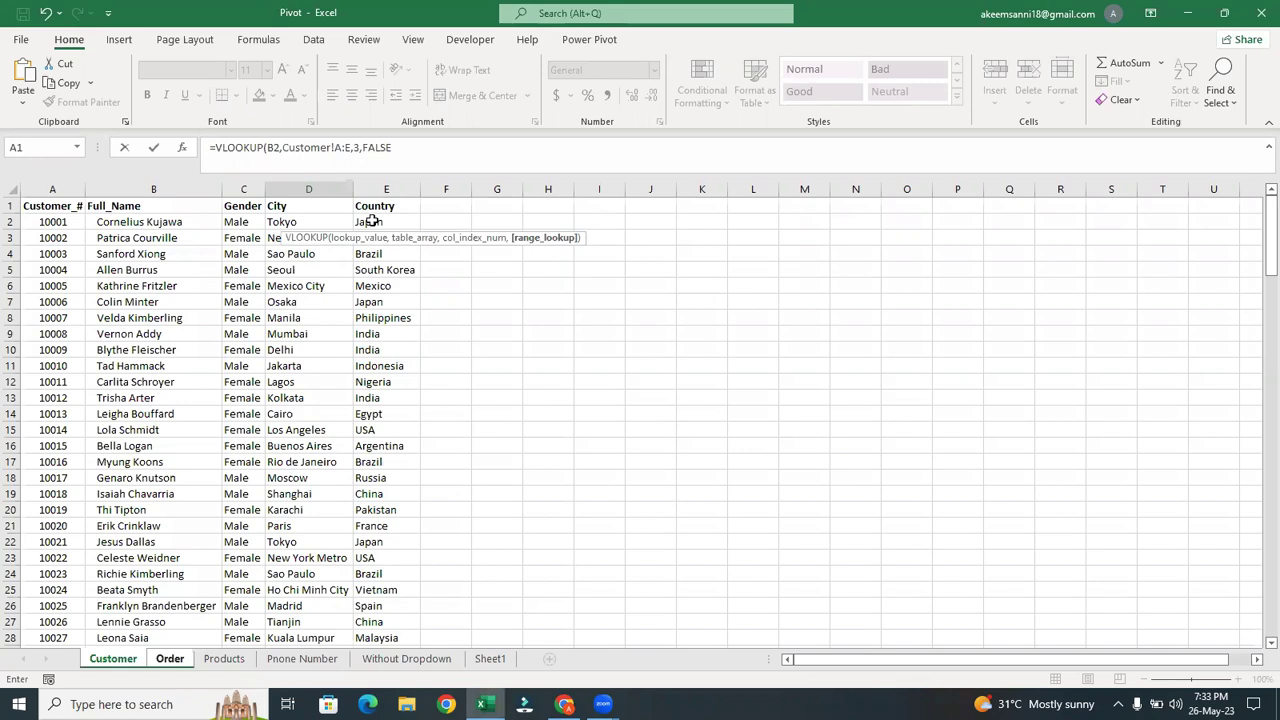
{"action": "type", "text": ")"}
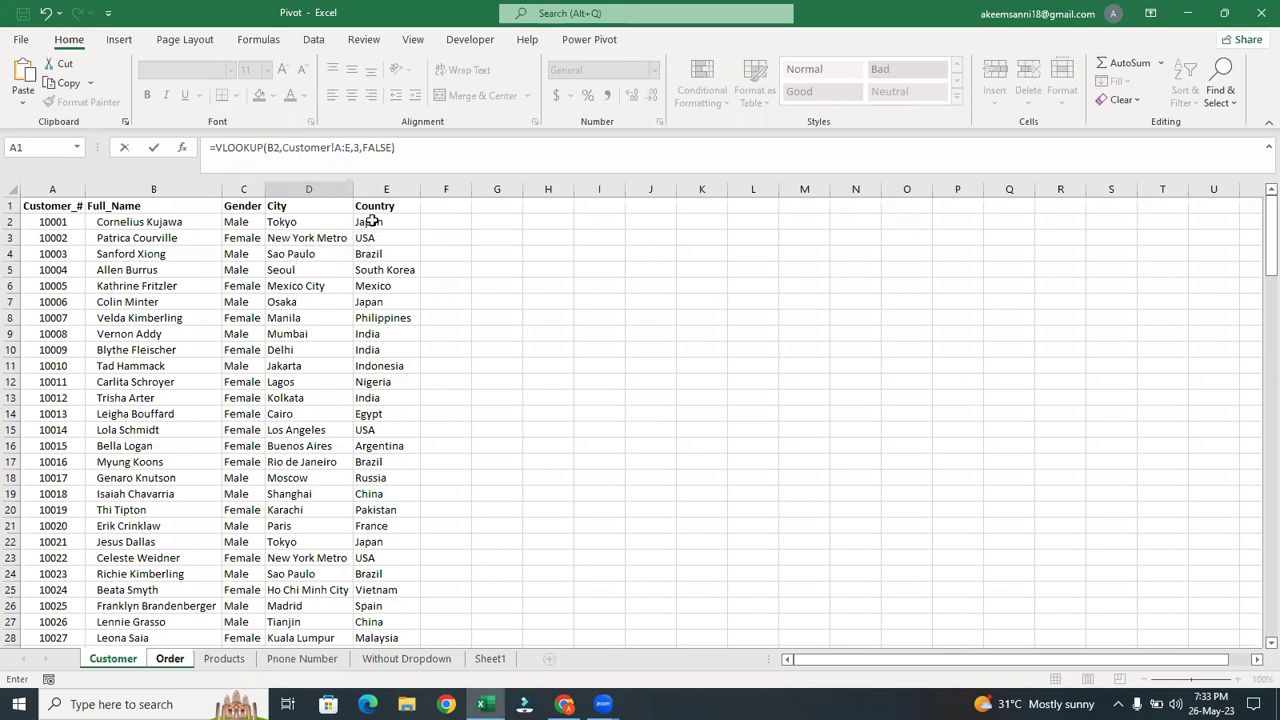
{"action": "key", "text": "Return"}
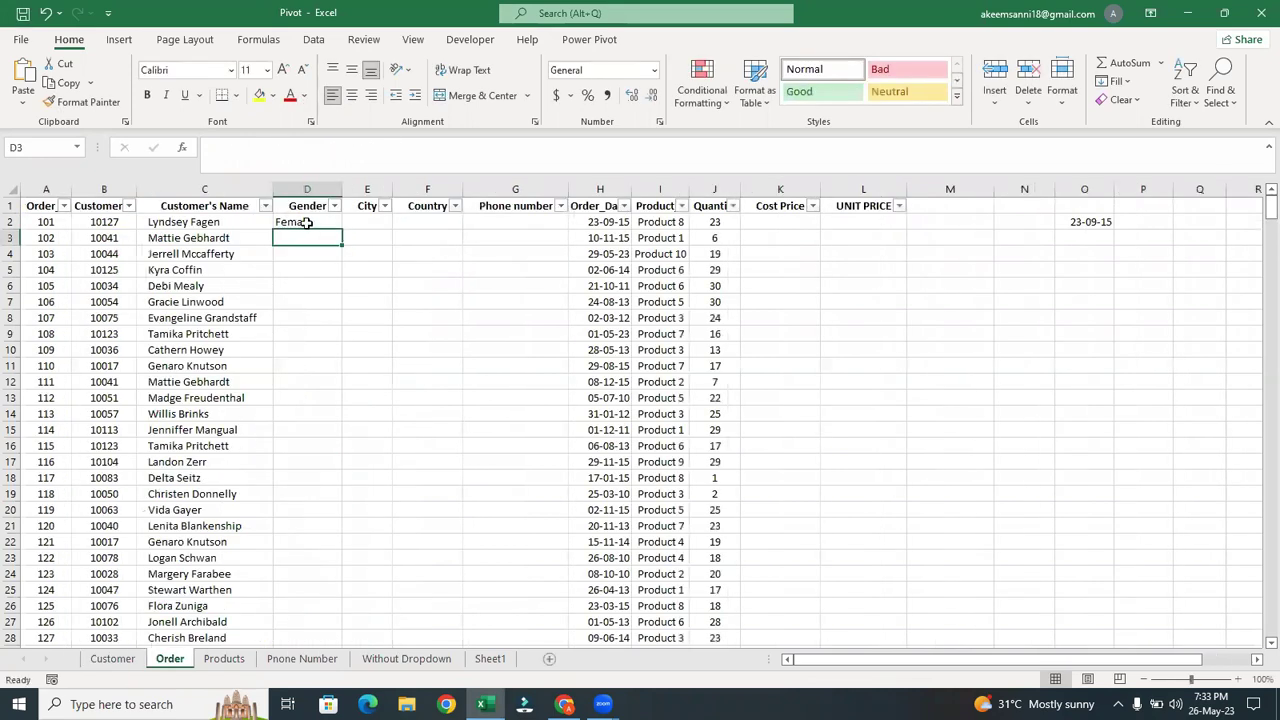
Fill the D2 formula down the Gender column and spot-check several of the filled cells.
{"action": "left_click", "coordinate": [307, 223]}
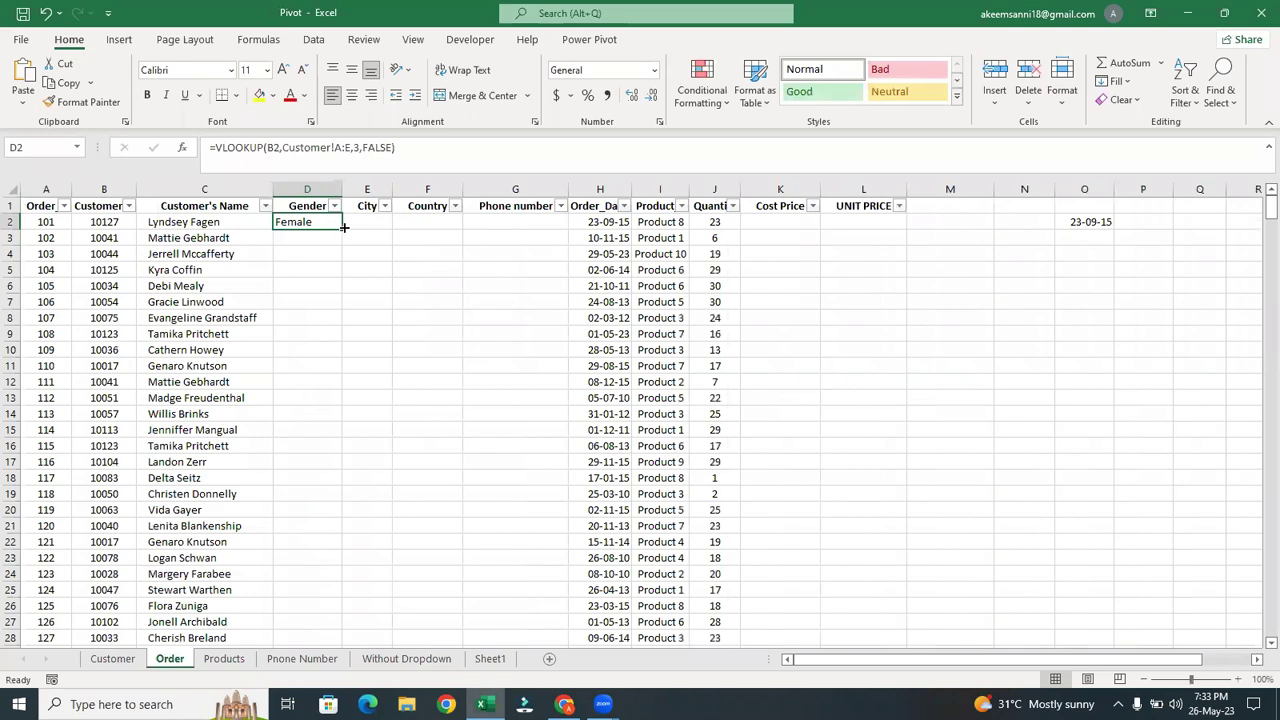
{"action": "double_click", "coordinate": [342, 228]}
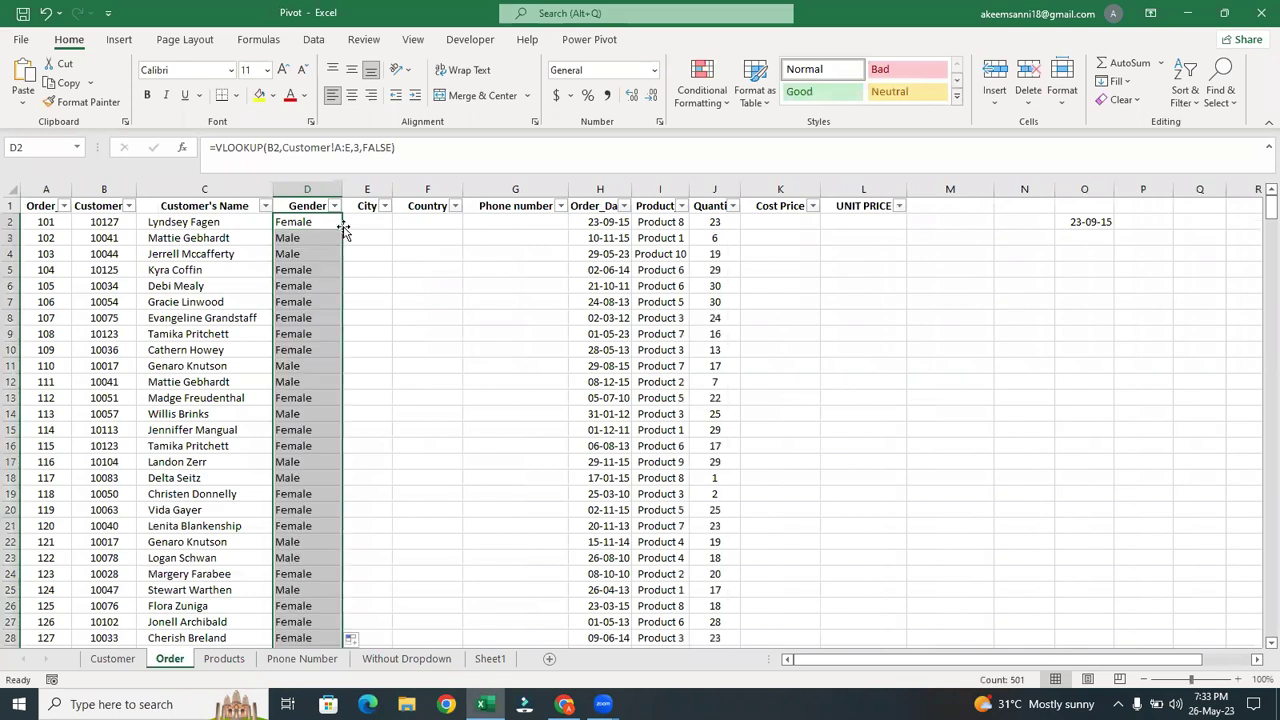
{"action": "left_click", "coordinate": [366, 237]}
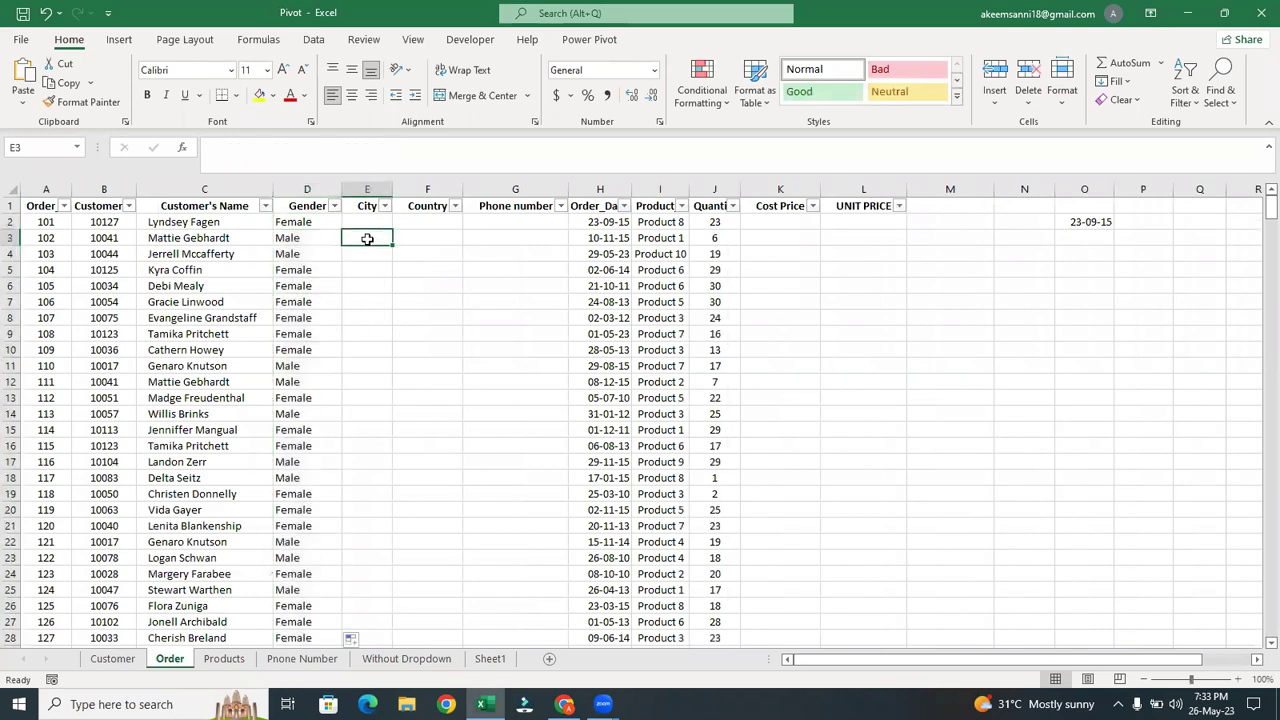
{"action": "left_click", "coordinate": [287, 237]}
{"action": "left_click", "coordinate": [291, 268]}
{"action": "left_click", "coordinate": [291, 288]}
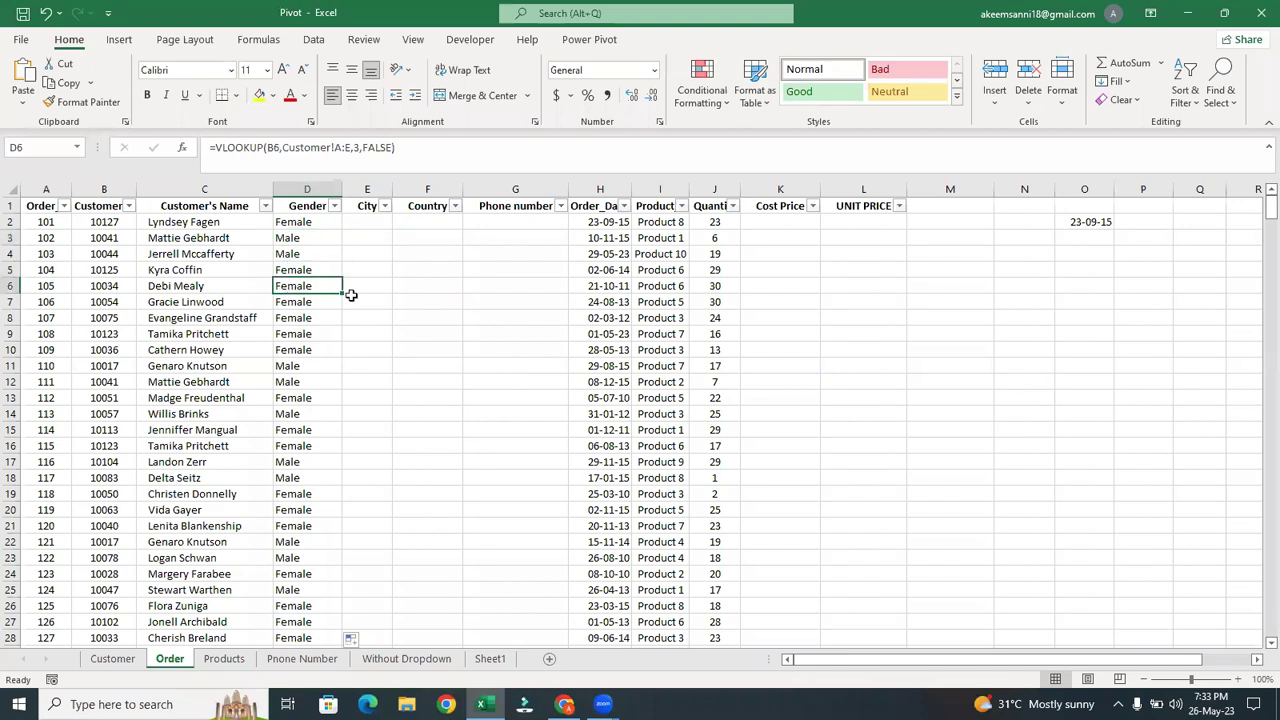
{"action": "left_click", "coordinate": [358, 220]}
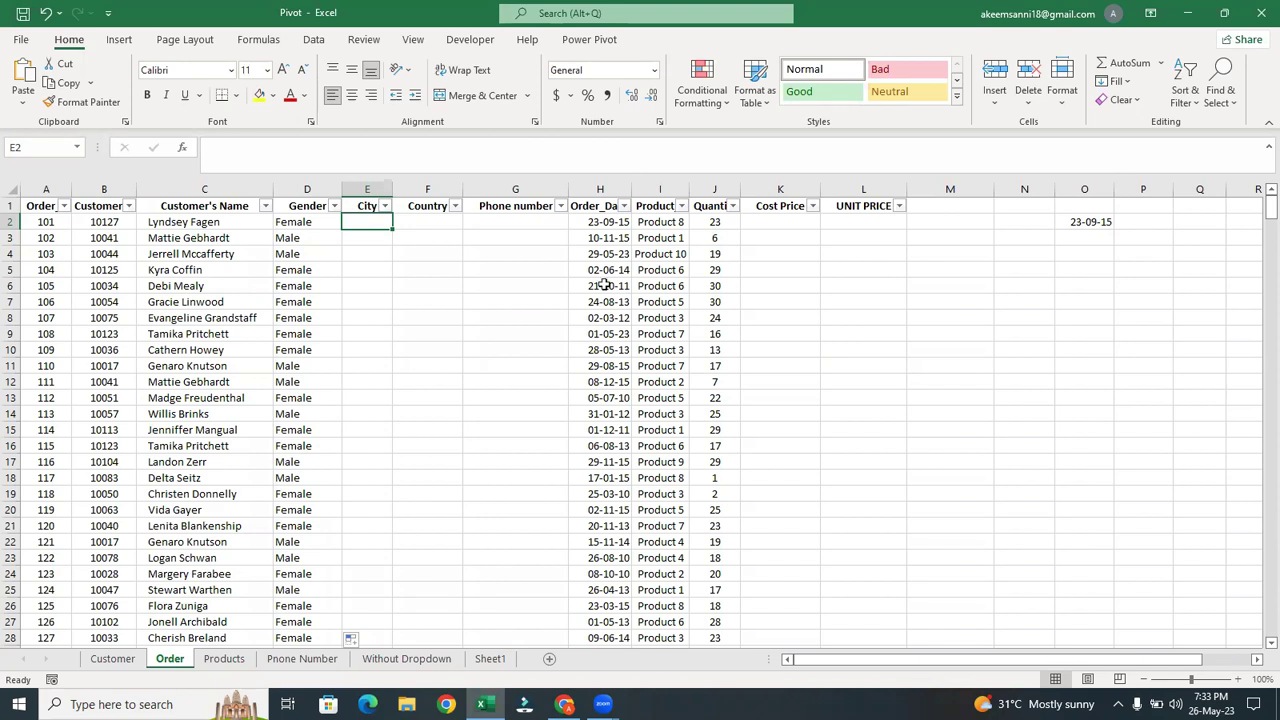
Switch to WhatsApp in Chrome, read the two unread individual chats, and return to the Pivot workbook in Excel.
{"action": "mouse_move", "coordinate": [564, 704]}
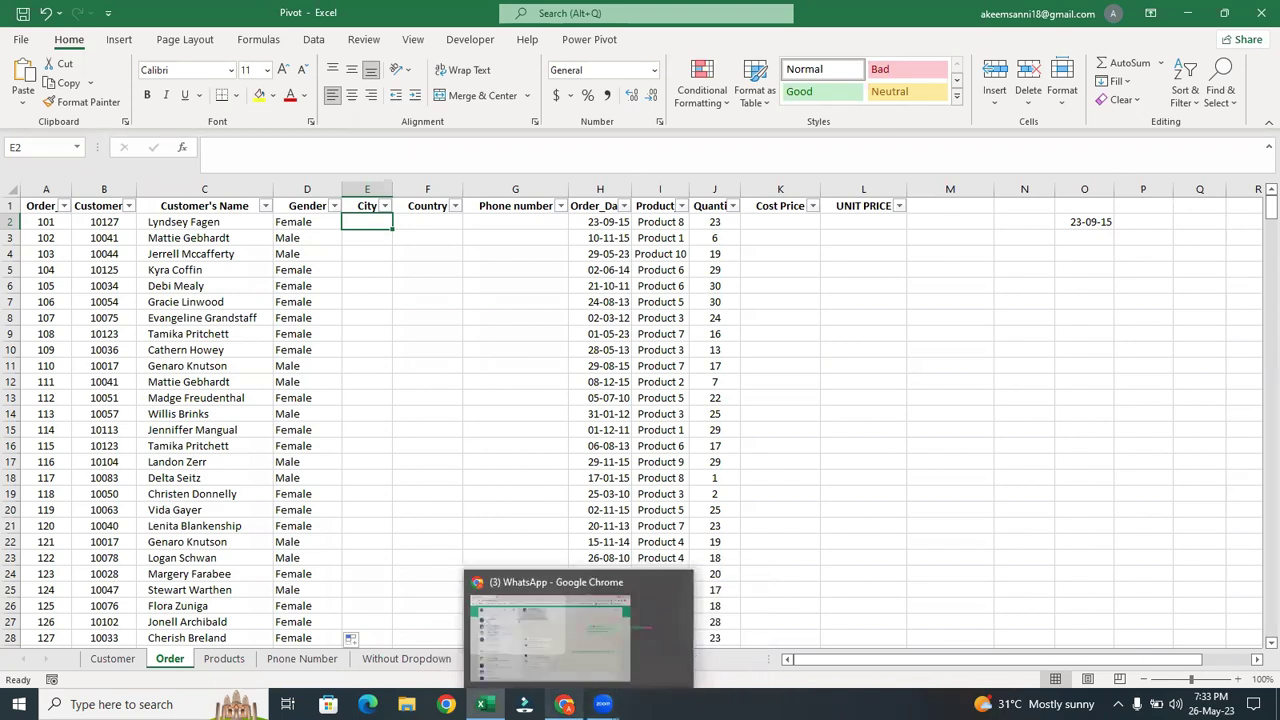
{"action": "left_click", "coordinate": [597, 671]}
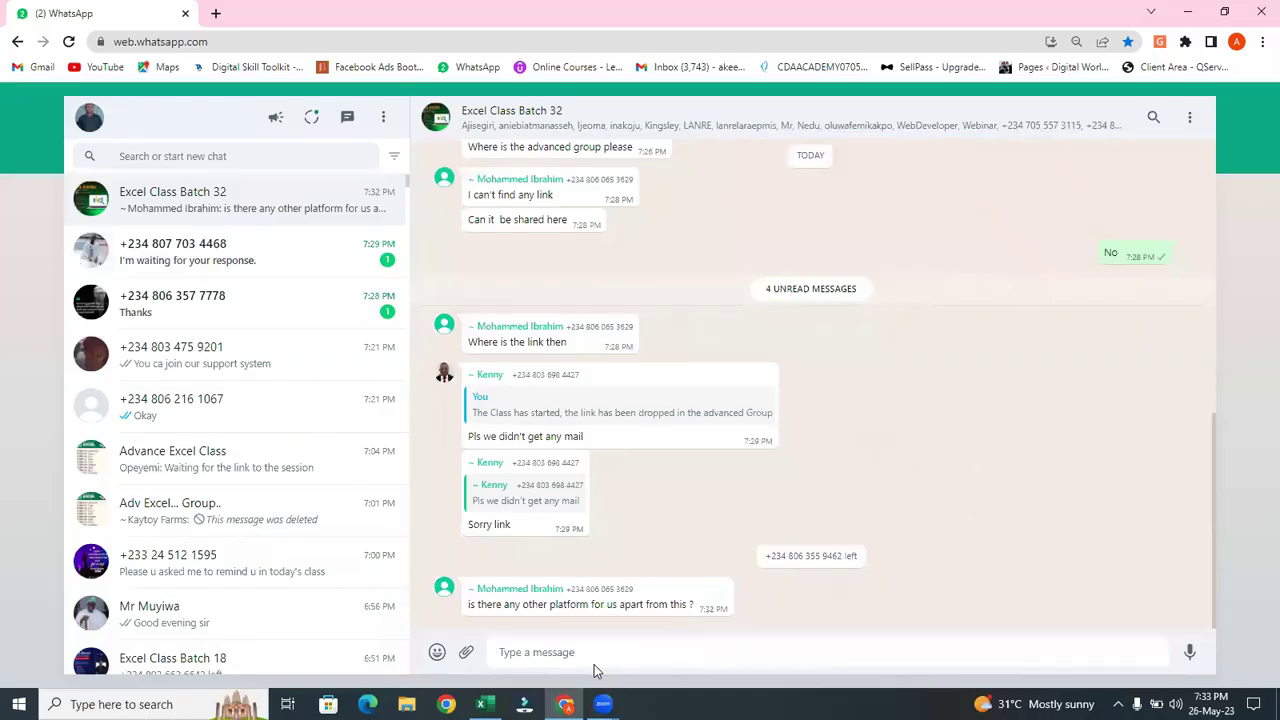
{"action": "left_click", "coordinate": [276, 272]}
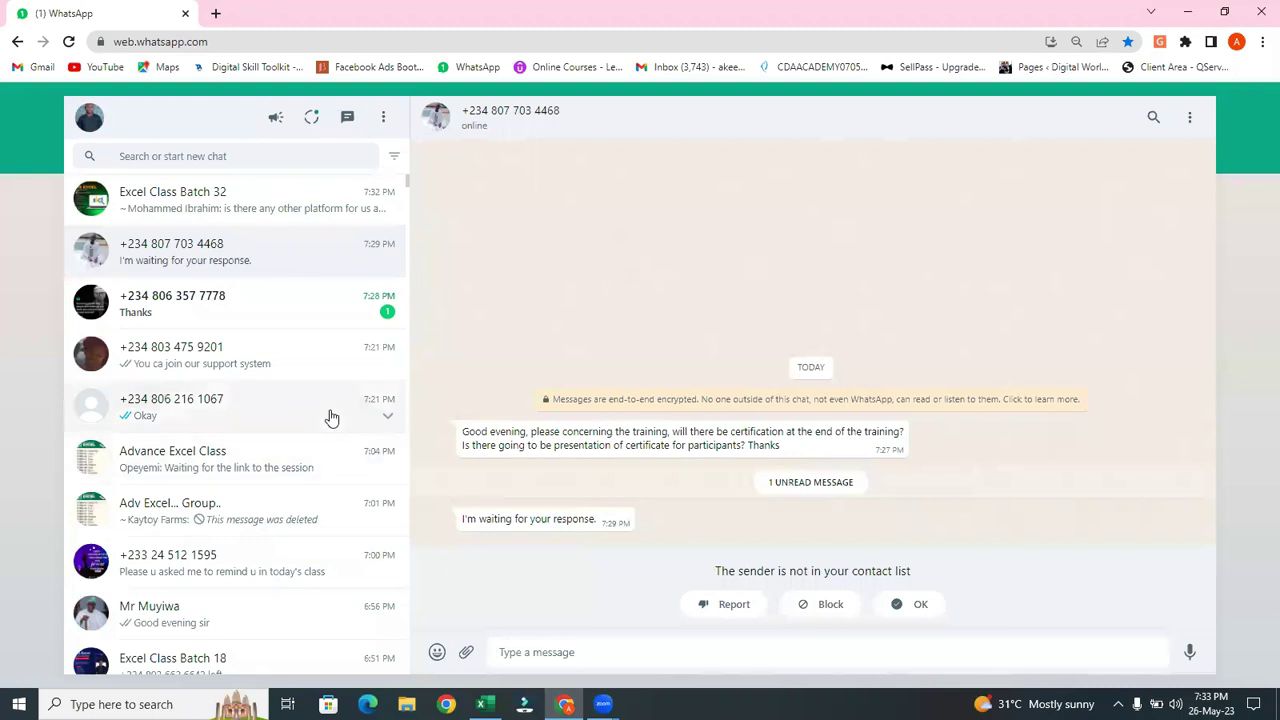
{"action": "left_click", "coordinate": [288, 287]}
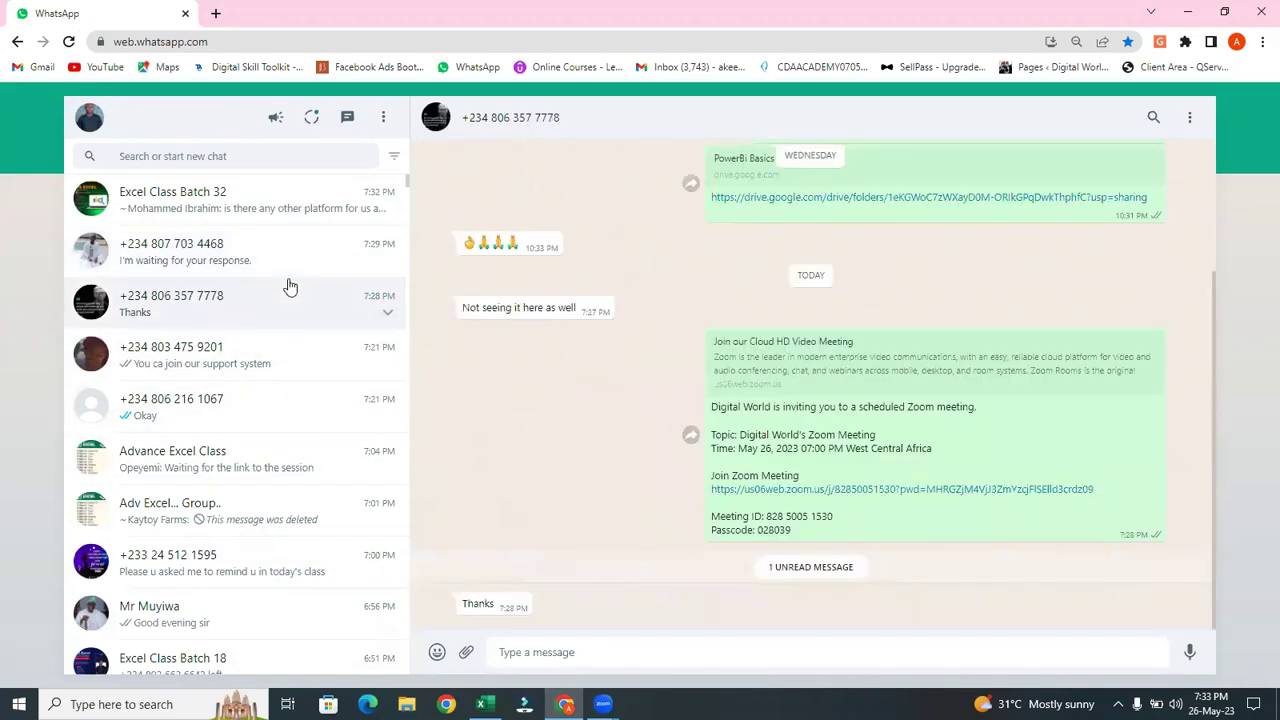
{"action": "key", "text": "alt+Tab"}
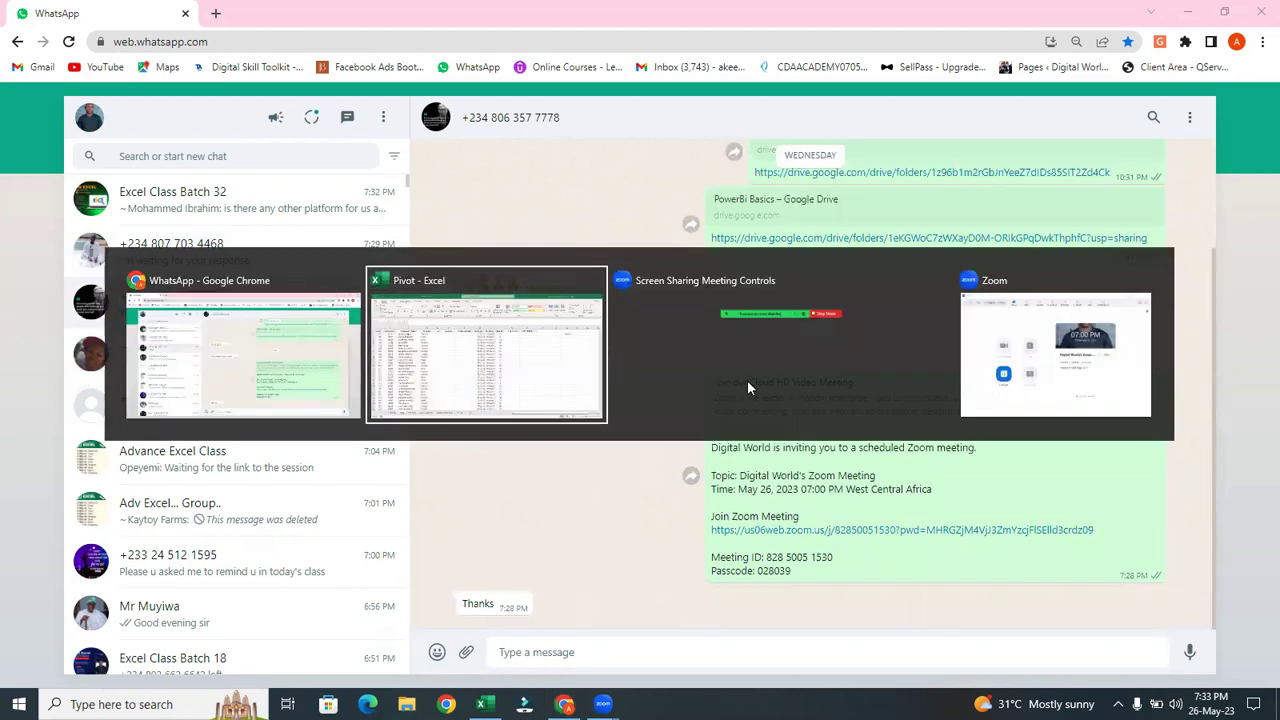
{"action": "left_click", "coordinate": [445, 392]}
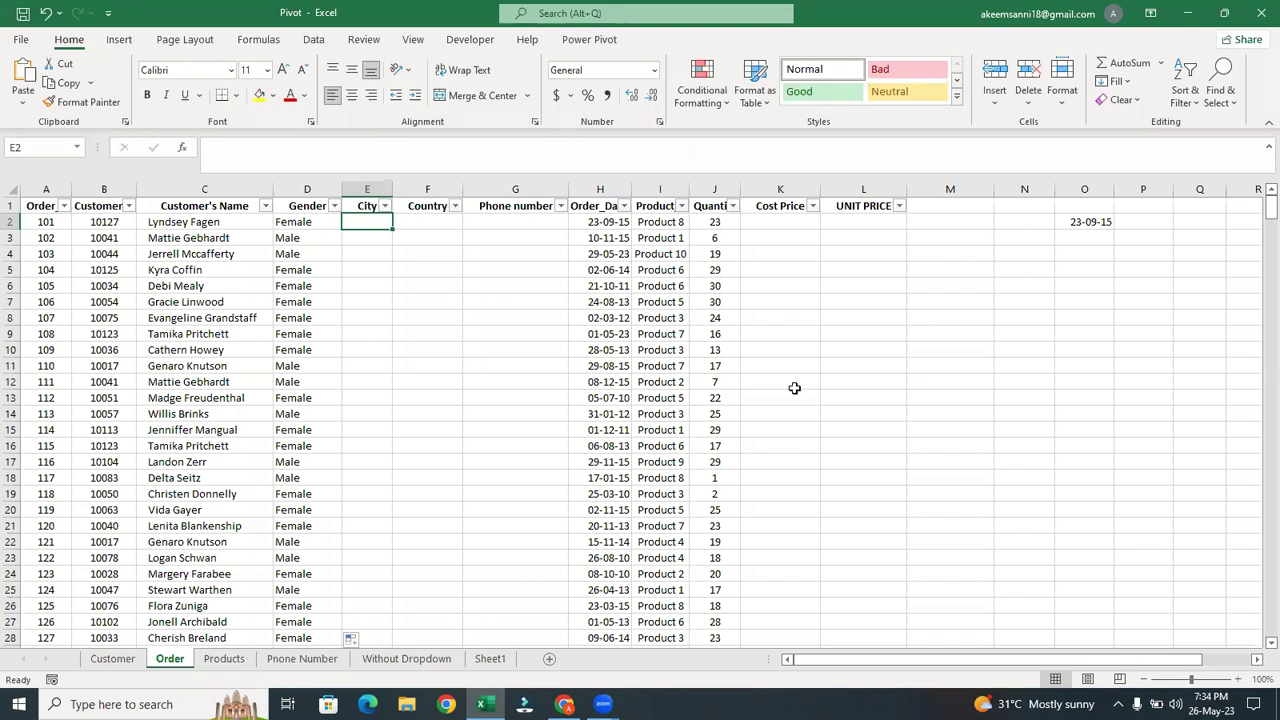
Start a VLOOKUP in the first City cell, E2, using the customer number in B2 as the lookup value.
{"action": "key", "text": "ctrl+n"}
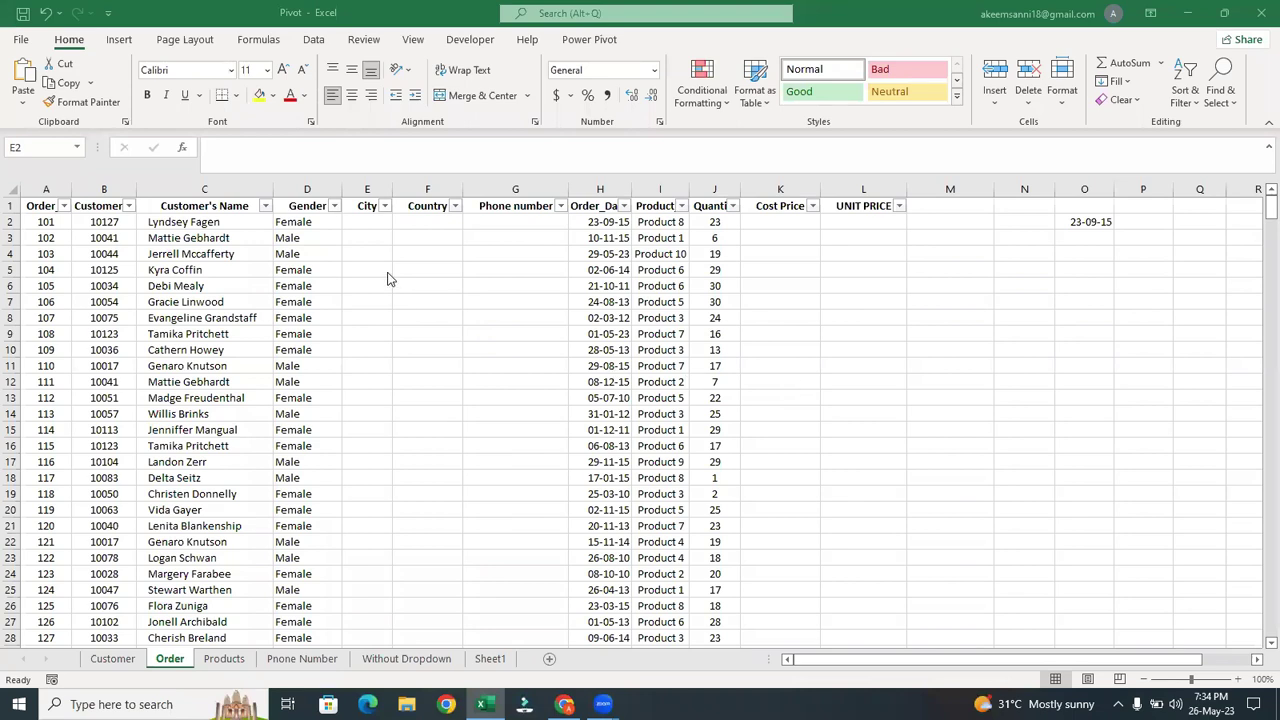
{"action": "left_click", "coordinate": [388, 220]}
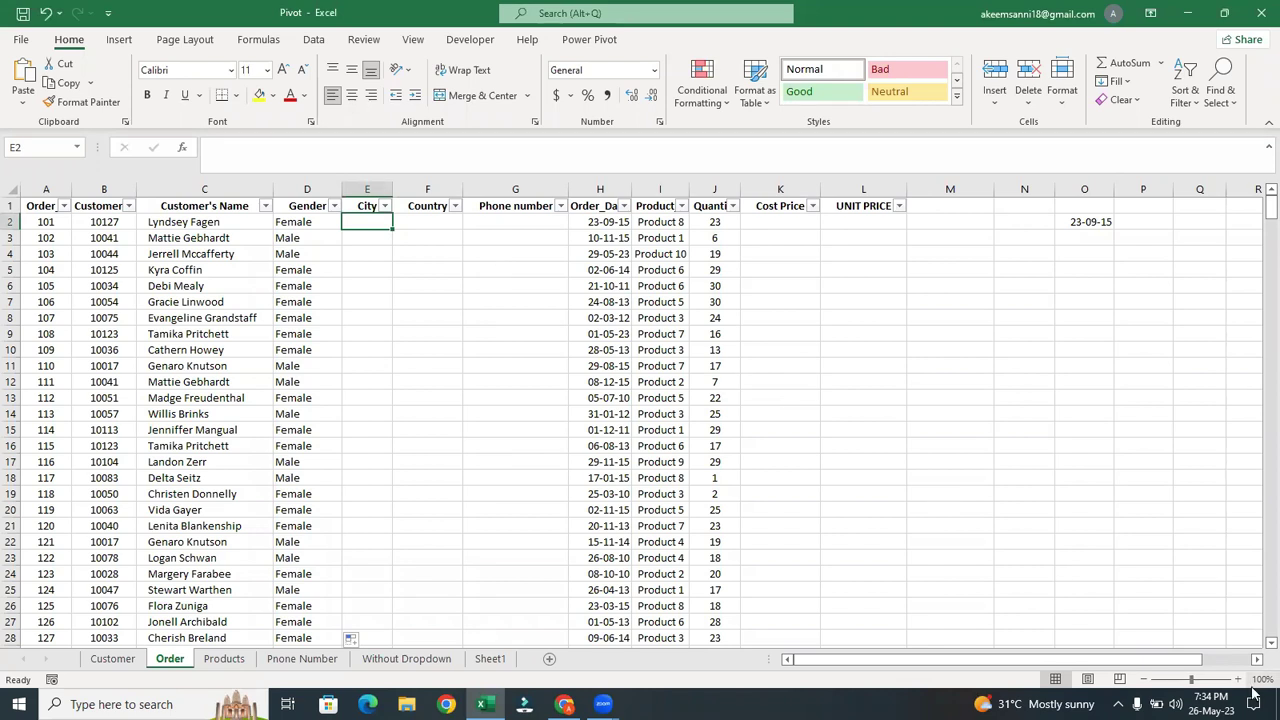
{"action": "left_click", "coordinate": [1200, 683]}
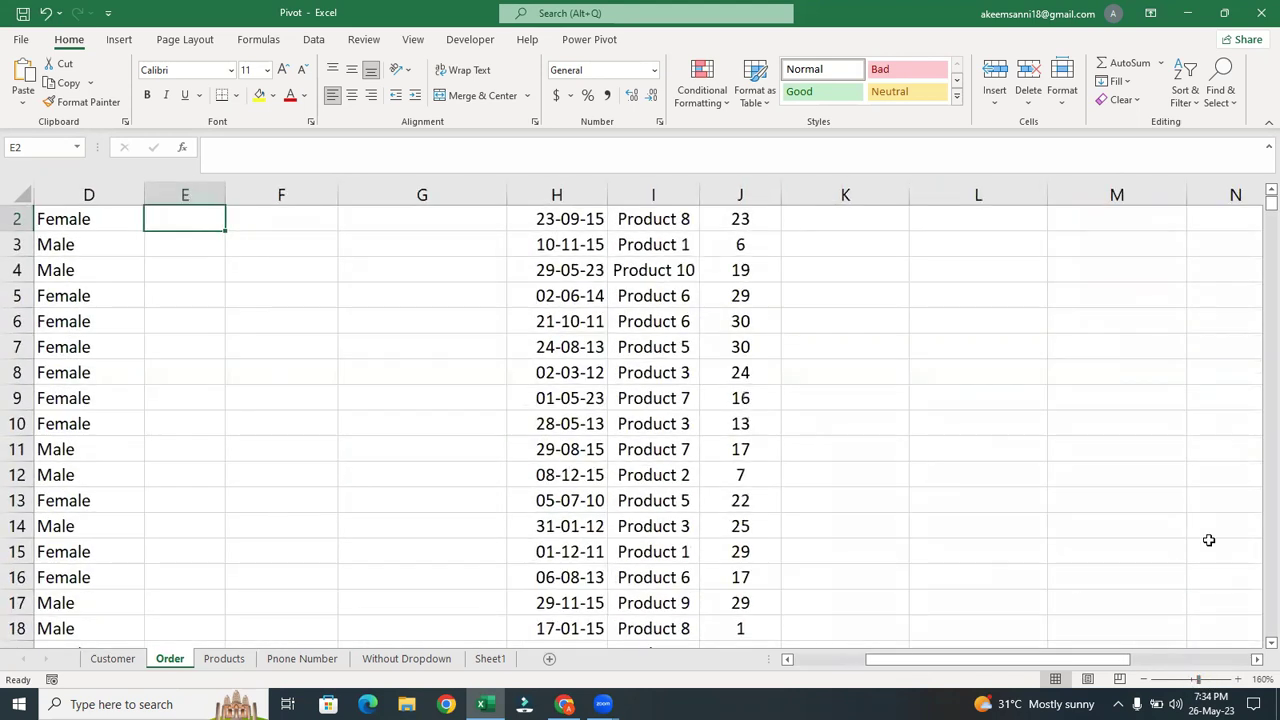
{"action": "left_click_drag", "start_coordinate": [1268, 205], "coordinate": [1266, 198]}
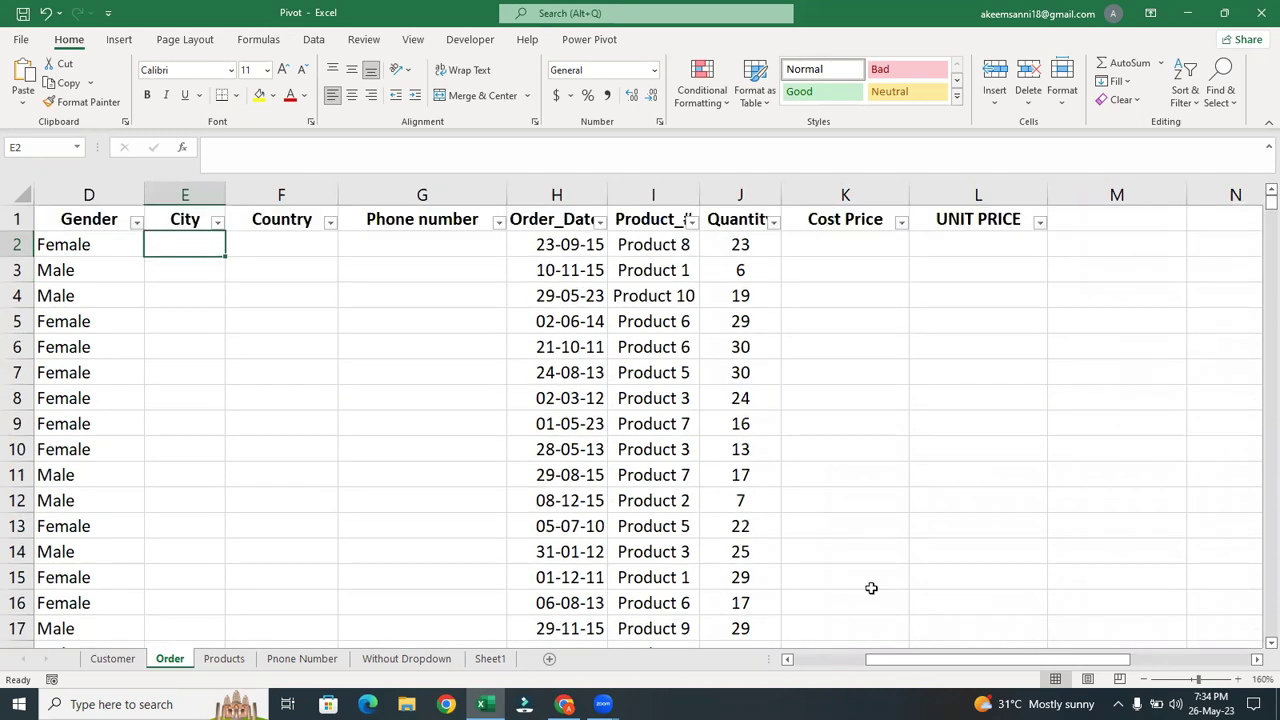
{"action": "left_click_drag", "start_coordinate": [963, 663], "coordinate": [893, 665]}
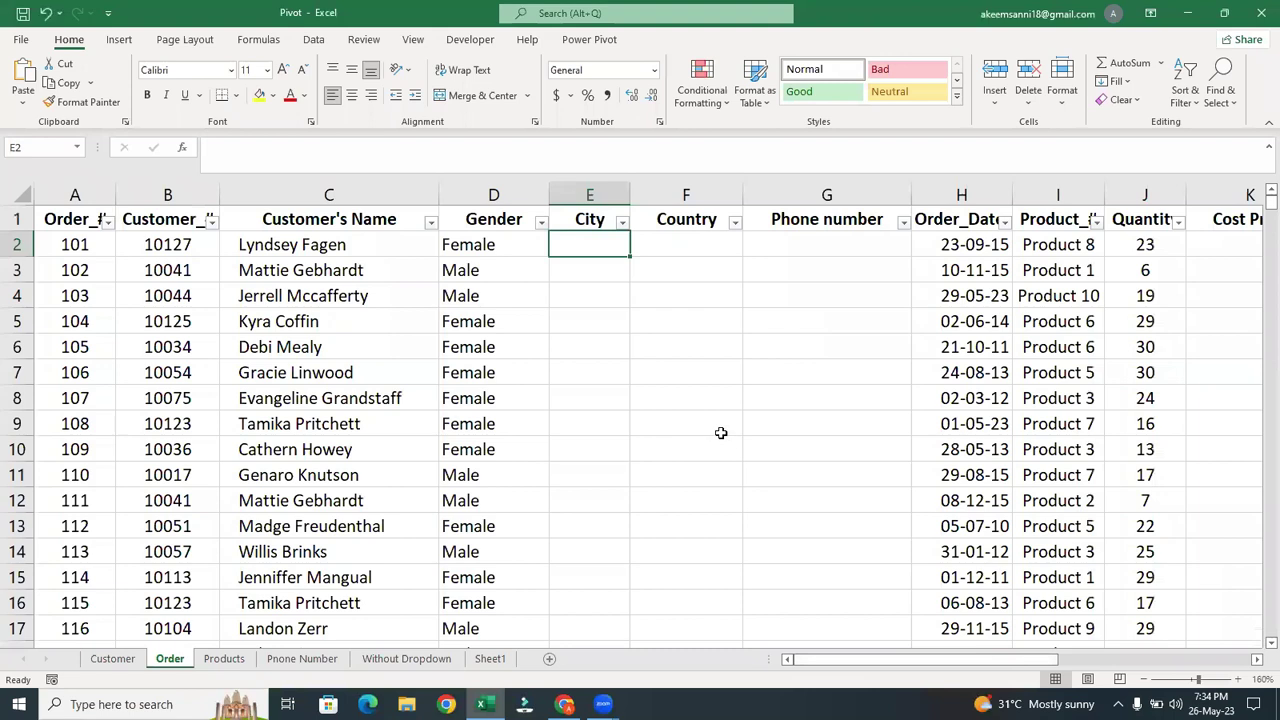
{"action": "type", "text": "="}
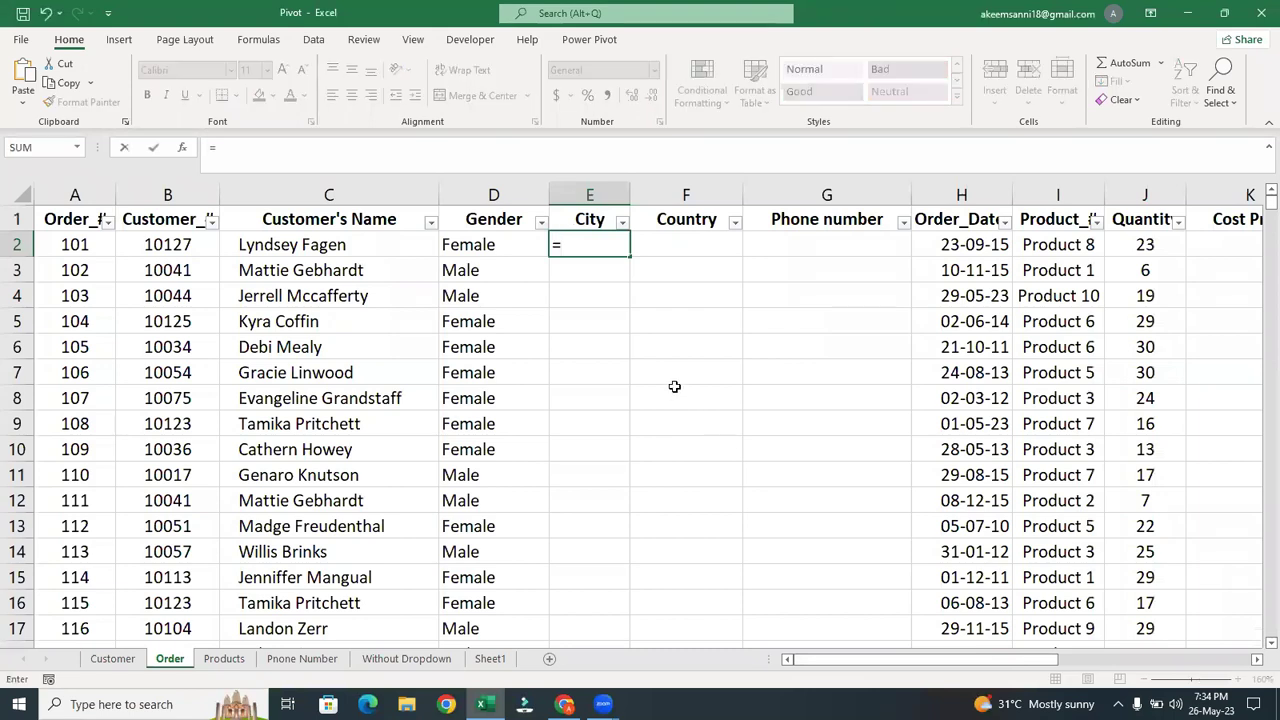
{"action": "type", "text": "vlo"}
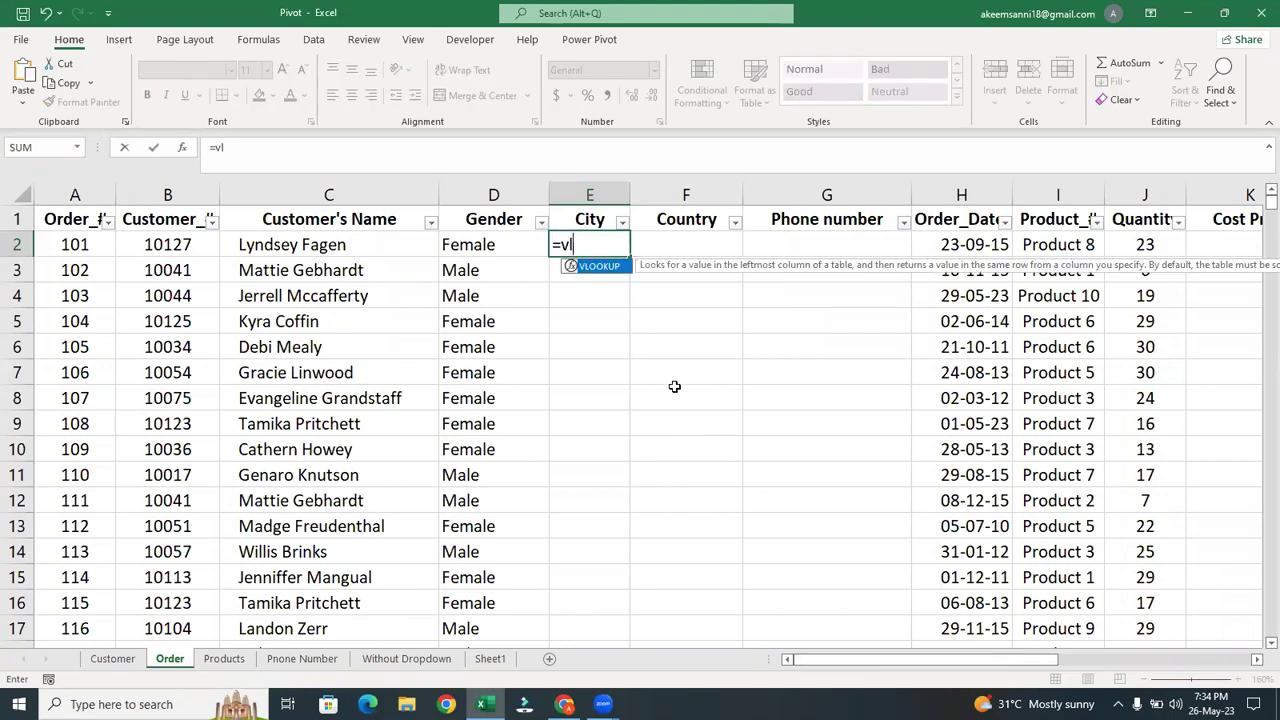
{"action": "key", "text": "Tab"}
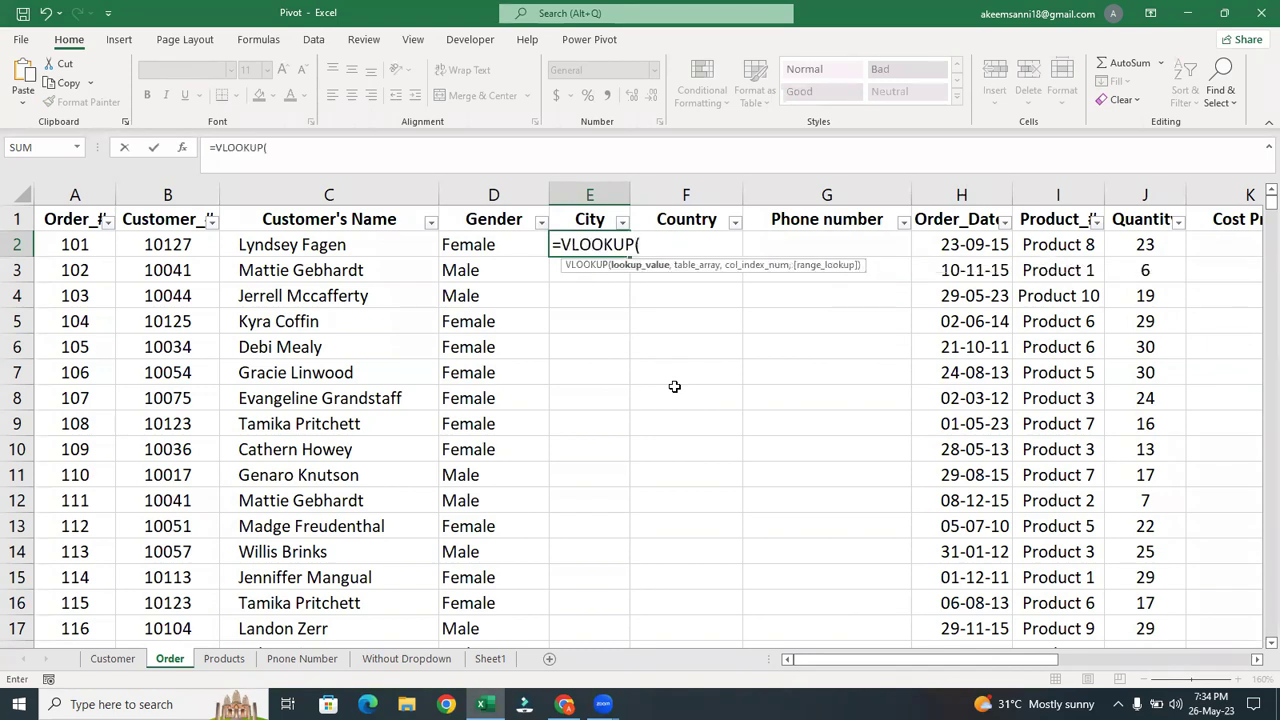
{"action": "left_click", "coordinate": [172, 247]}
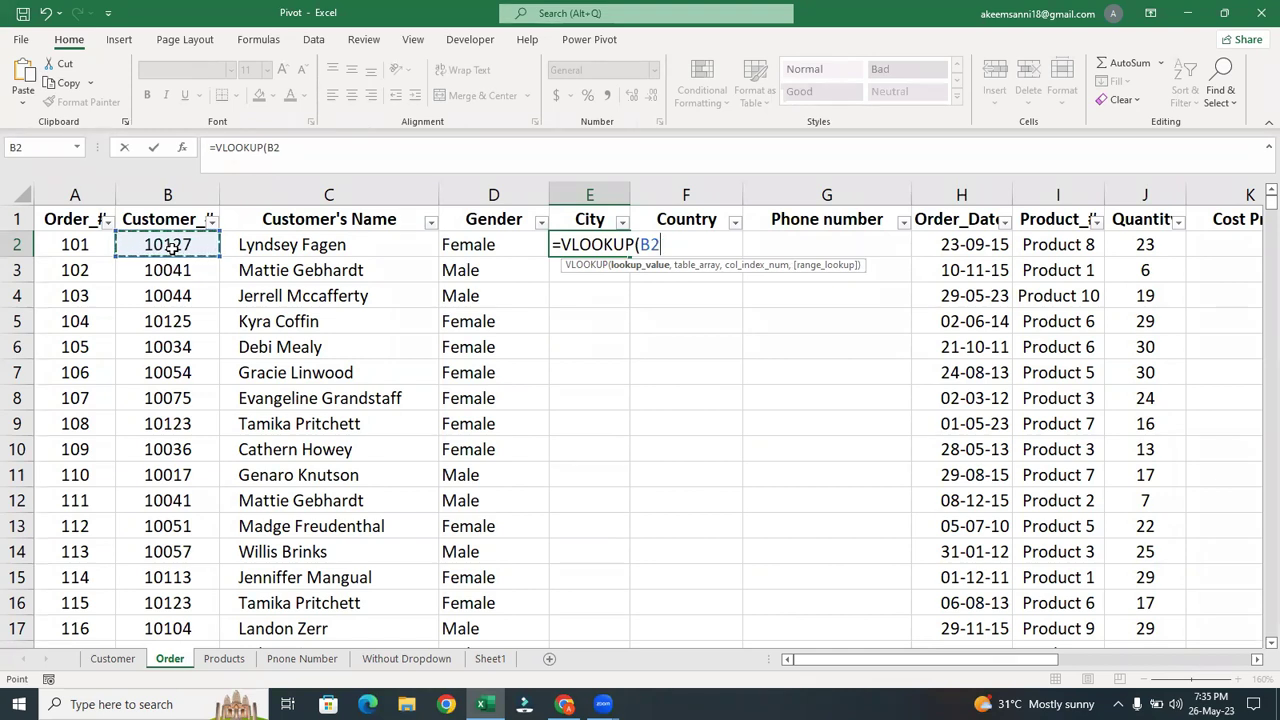
{"action": "type", "text": ","}
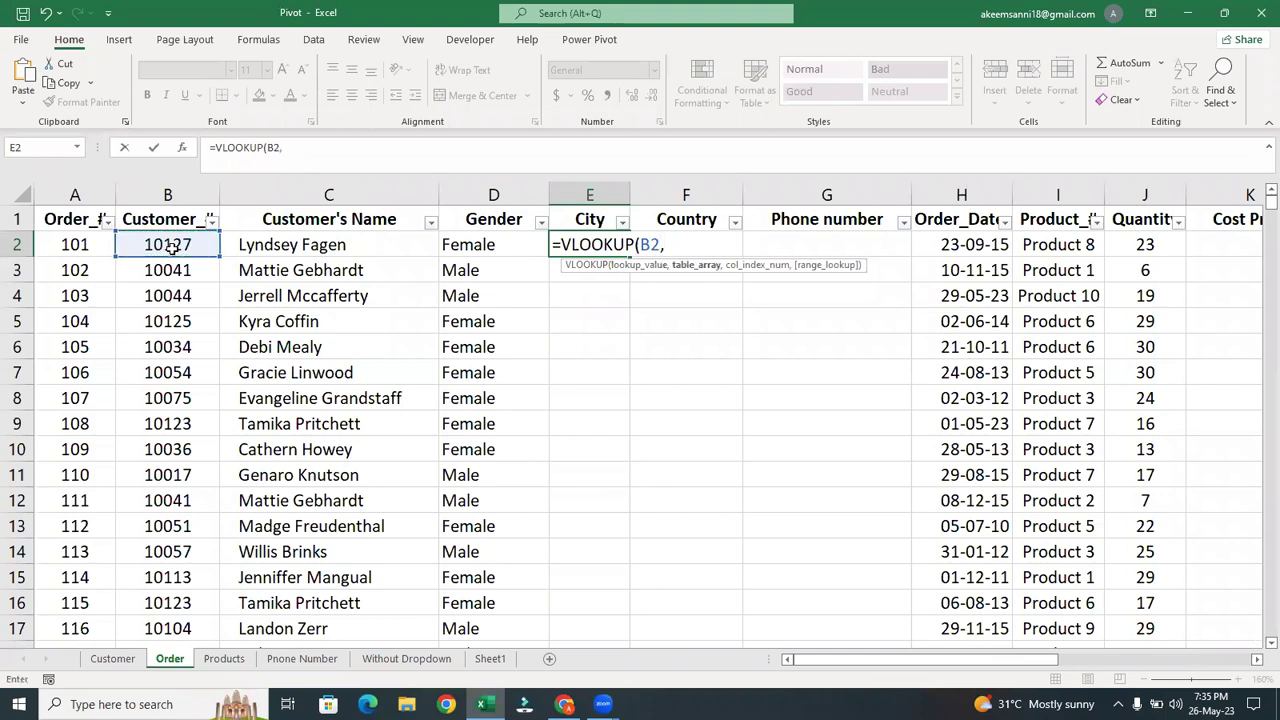
Set the City formula's table array to columns A through E of the Customer sheet.
{"action": "left_click", "coordinate": [112, 659]}
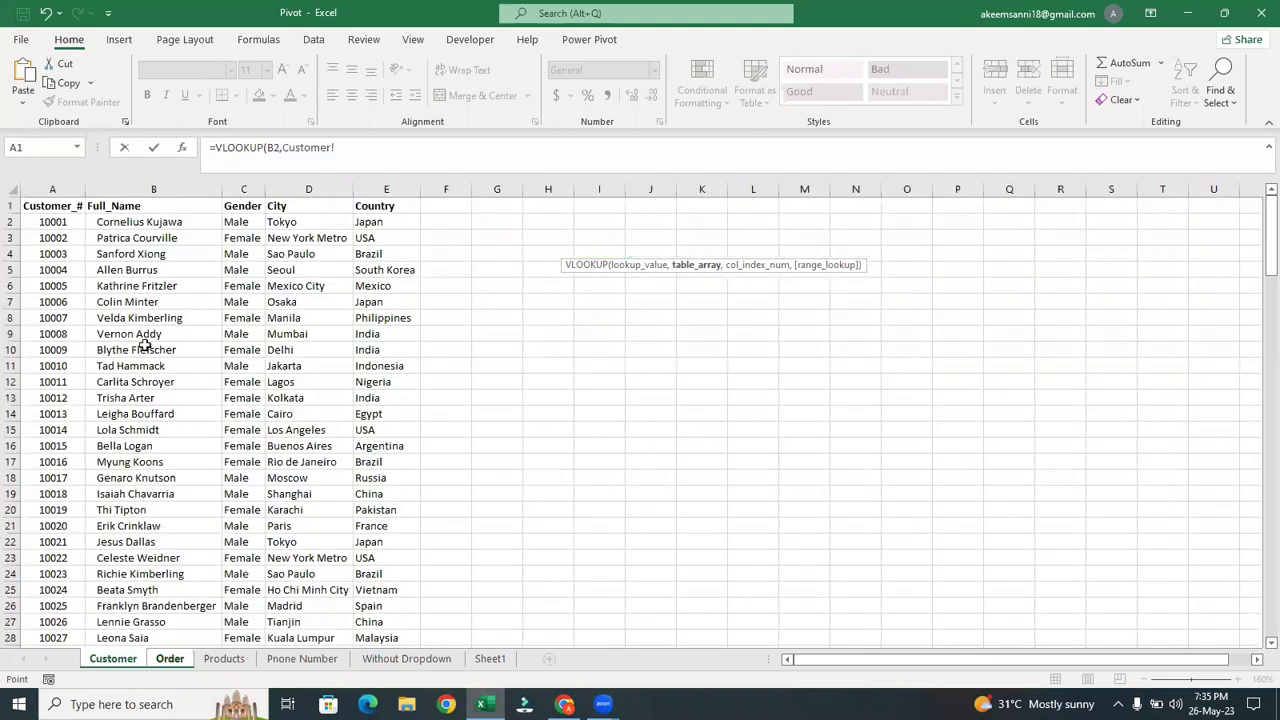
{"action": "left_click", "coordinate": [83, 186]}
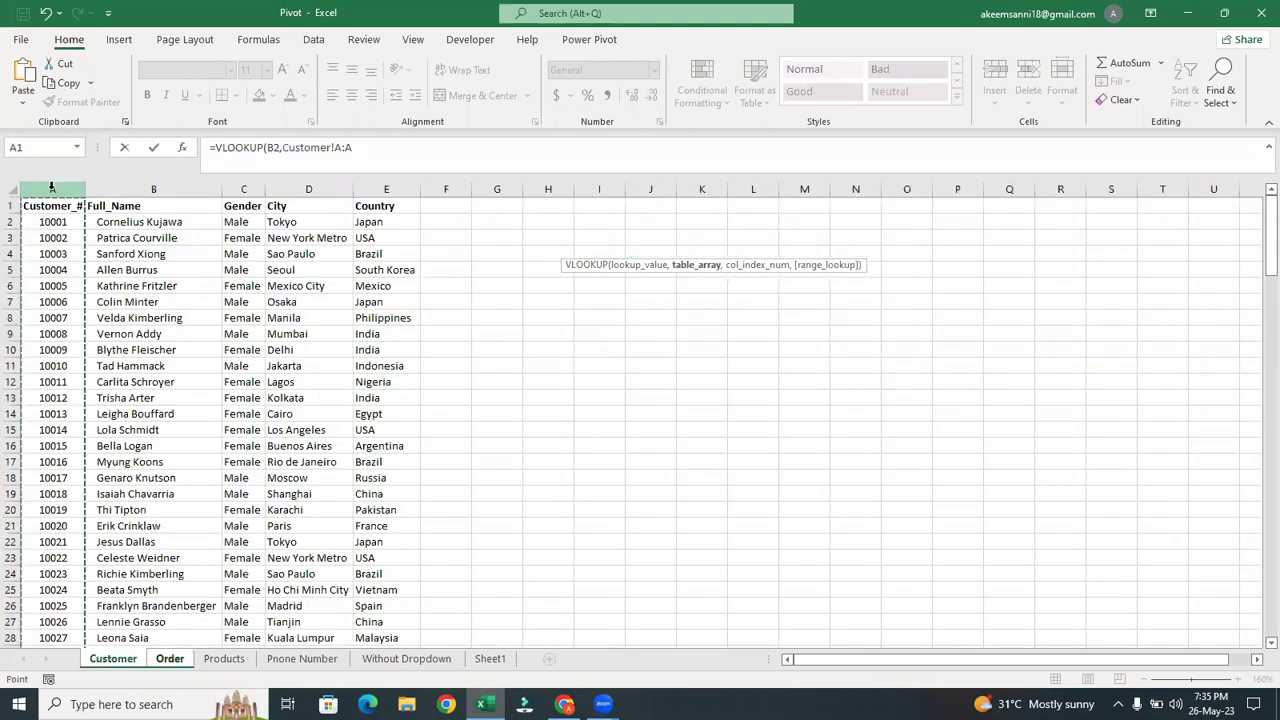
{"action": "left_click_drag", "start_coordinate": [85, 183], "coordinate": [386, 188]}
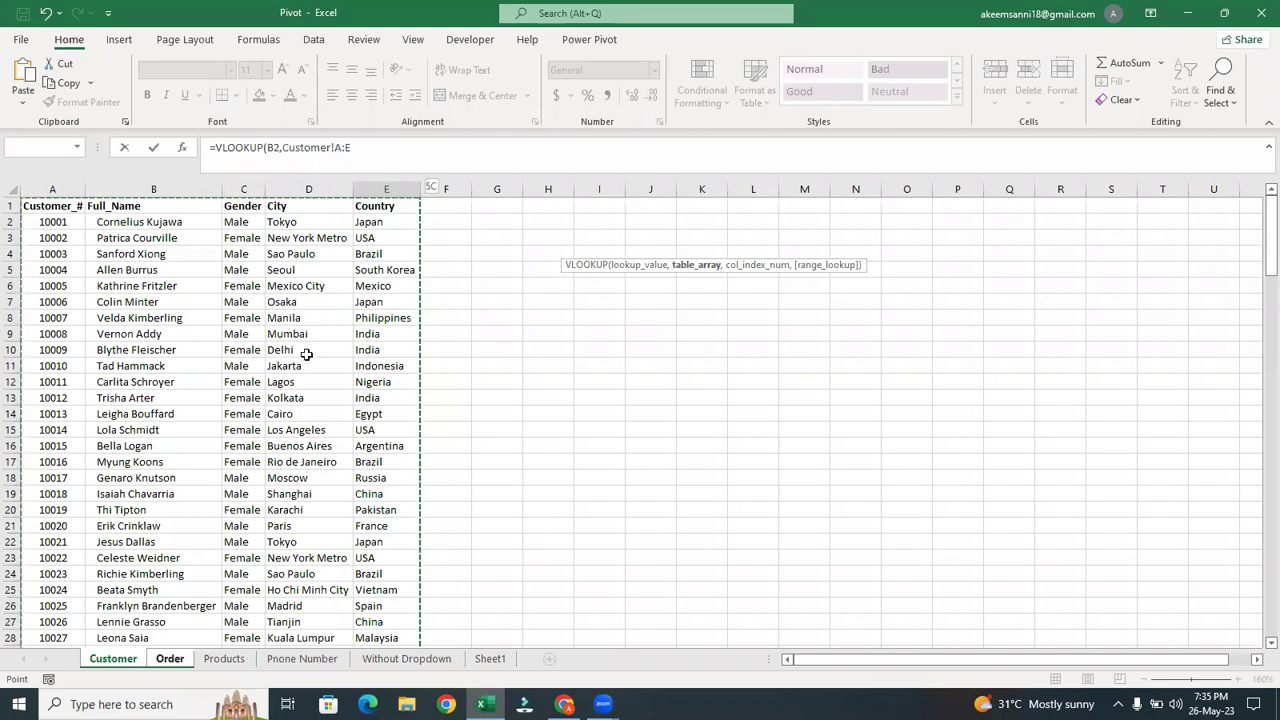
Complete the City VLOOKUP with column index 4 and FALSE for an exact match, and enter the formula.
{"action": "type", "text": ",4"}
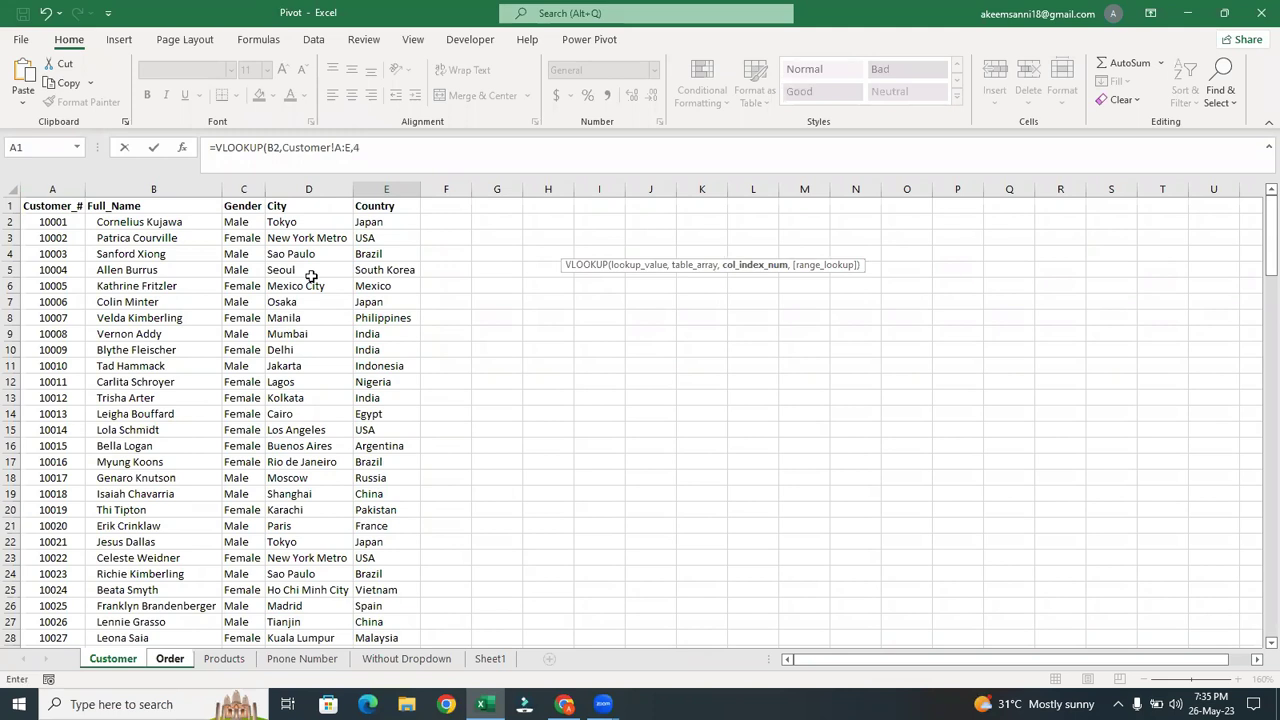
{"action": "type", "text": ","}
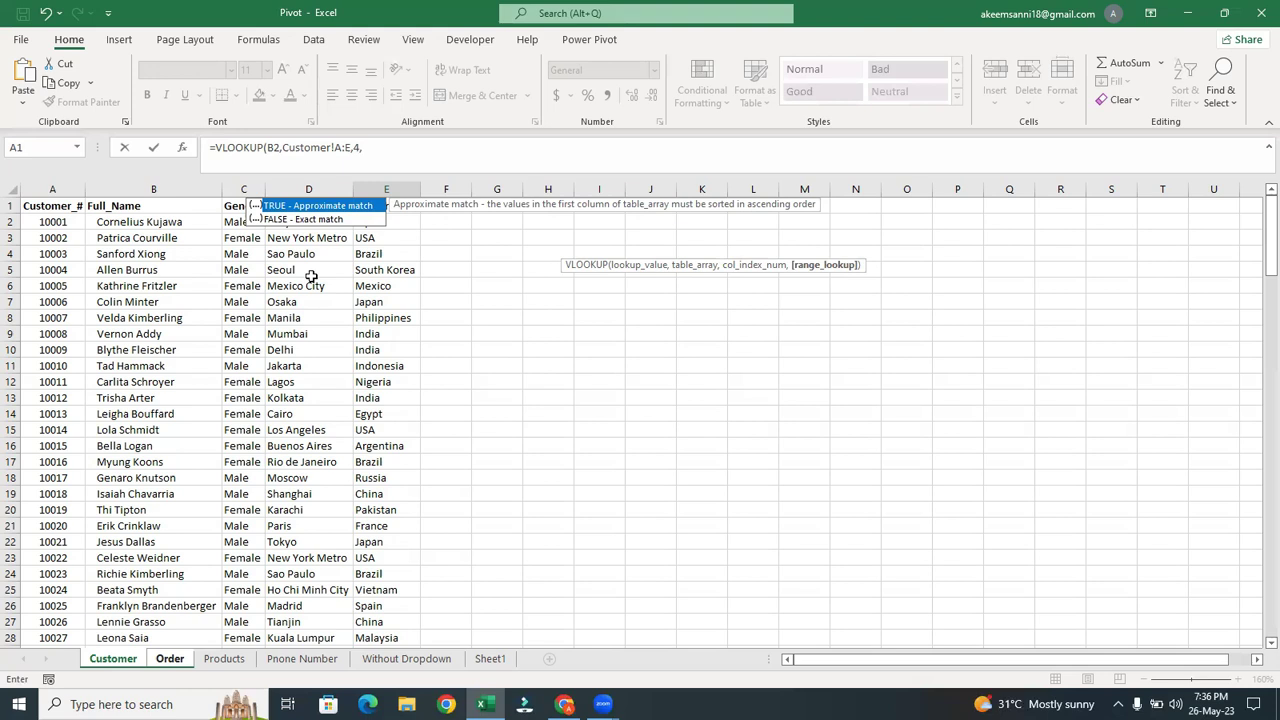
{"action": "left_click", "coordinate": [330, 220]}
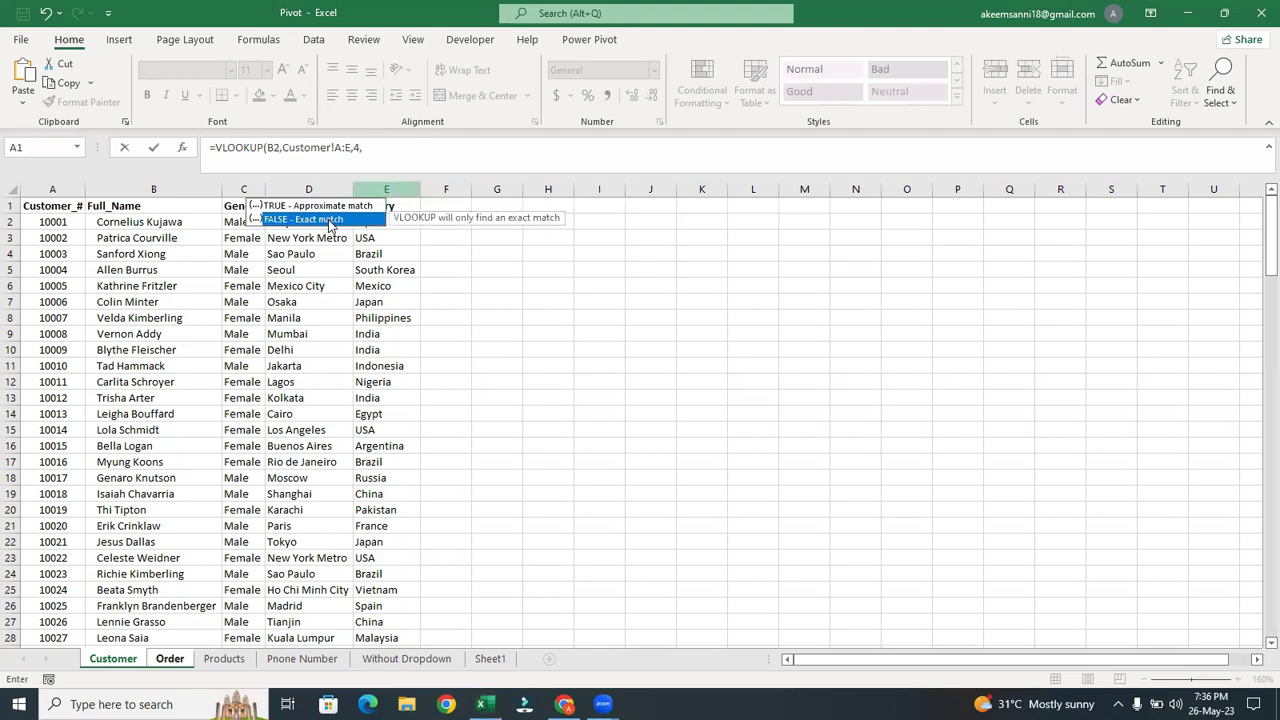
{"action": "double_click", "coordinate": [329, 220]}
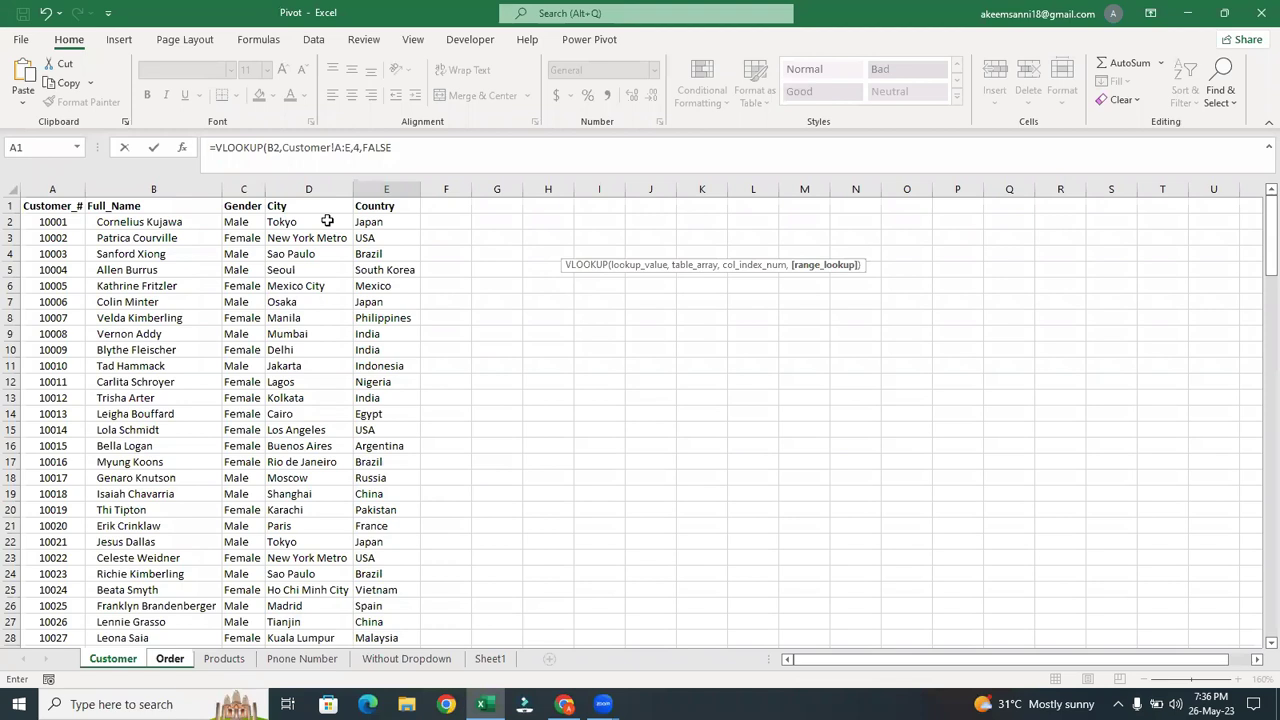
{"action": "type", "text": ")"}
{"action": "key", "text": "Return"}
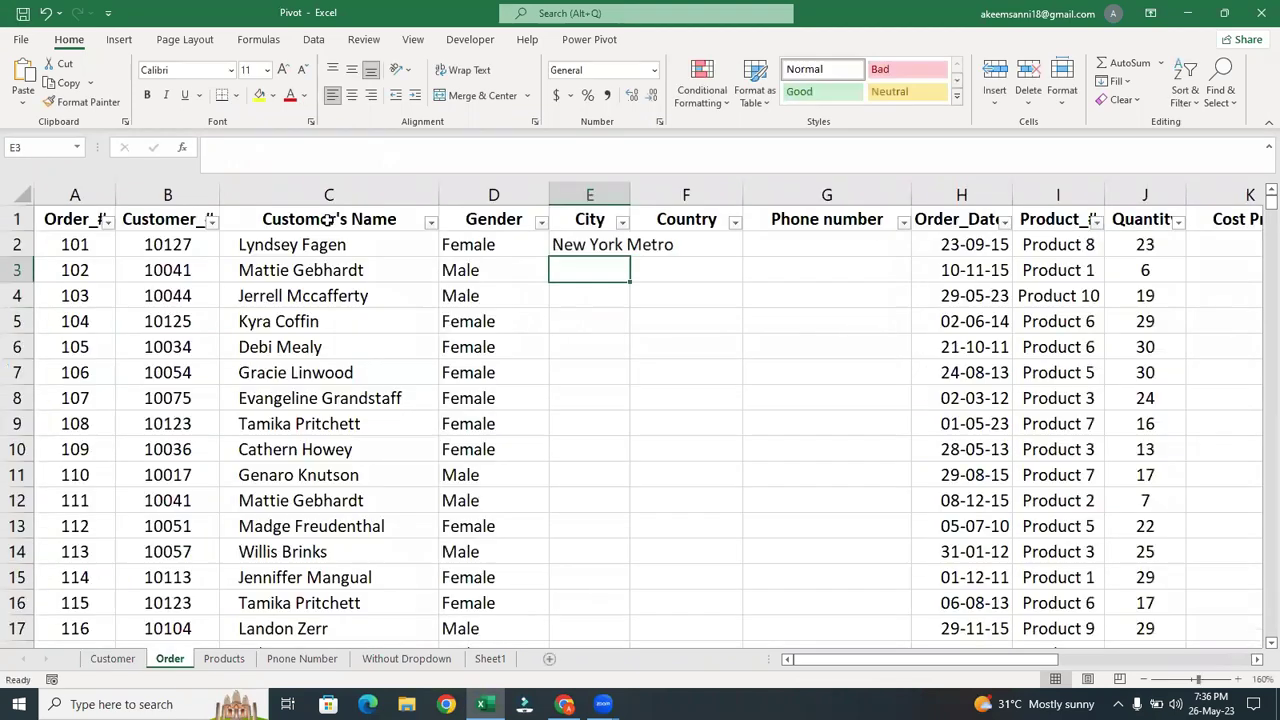
Fit the City column's width to its contents and fill the E2 formula down the column.
{"action": "double_click", "coordinate": [627, 192]}
{"action": "left_click", "coordinate": [621, 244]}
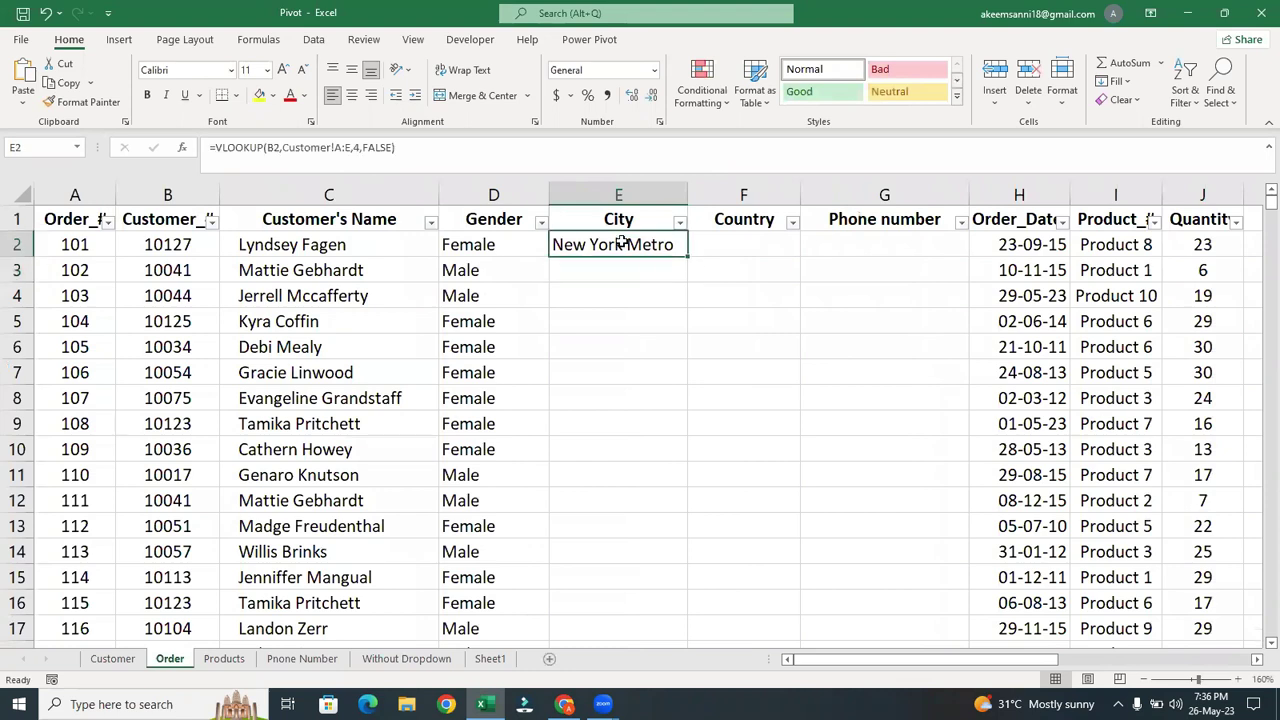
{"action": "double_click", "coordinate": [687, 257]}
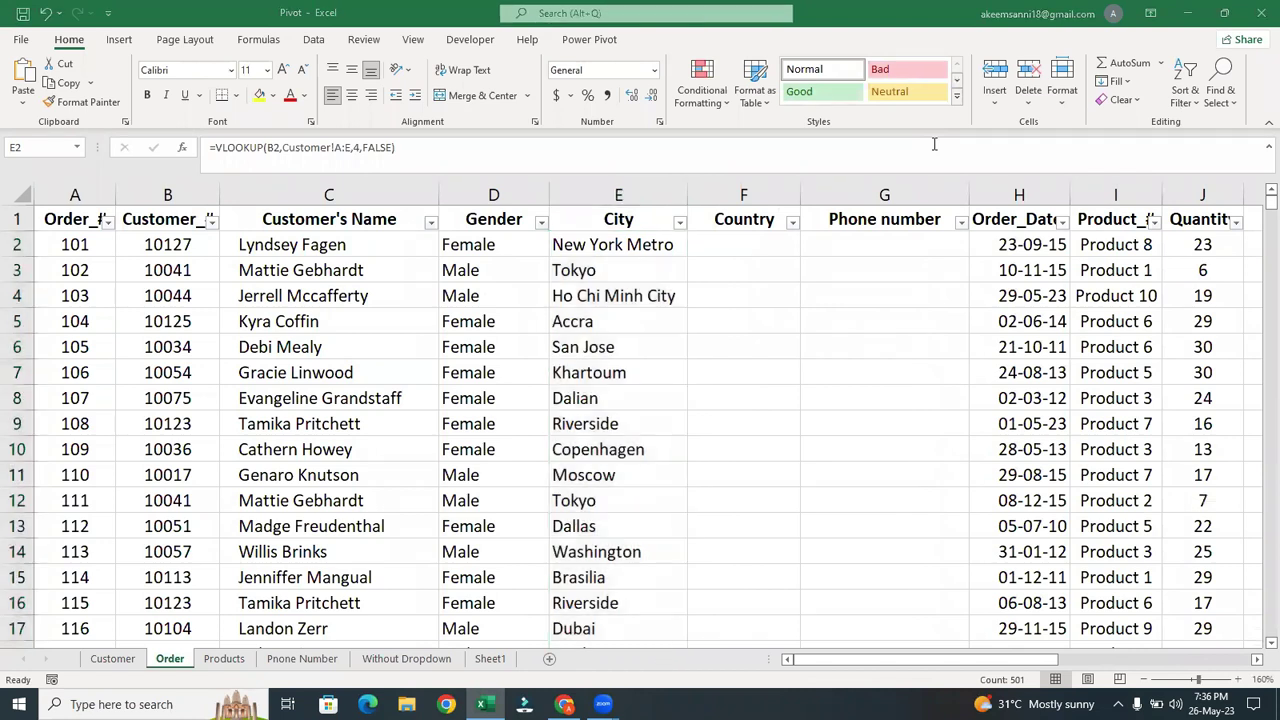
Examine the customer number, name and Country columns on the Customer sheet, and return to cell F2 of the Order sheet.
{"action": "left_click", "coordinate": [764, 240]}
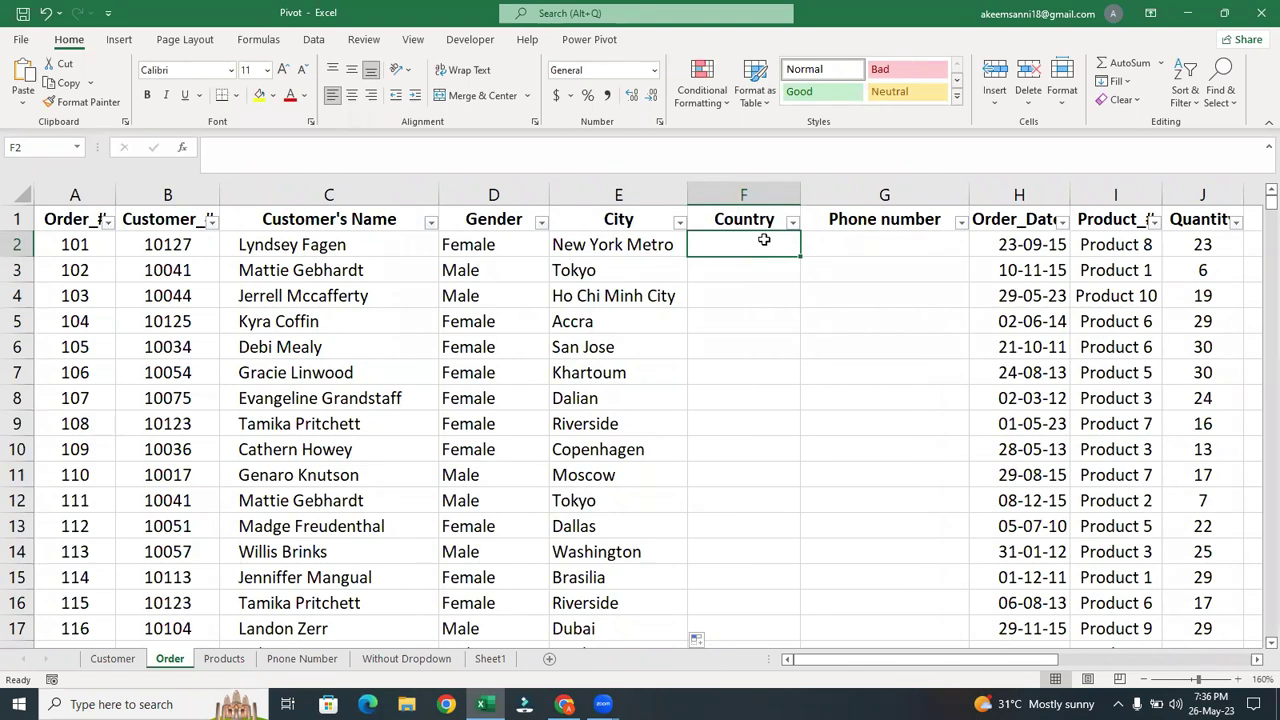
{"action": "left_click", "coordinate": [113, 659]}
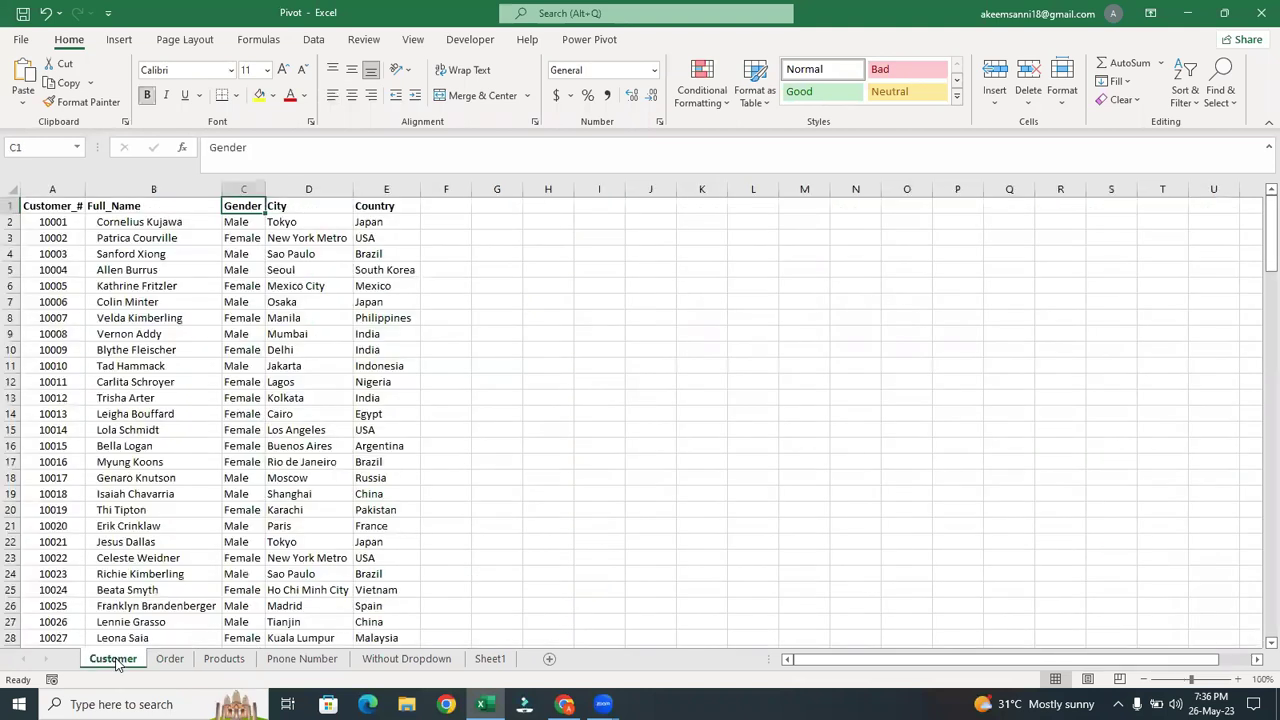
{"action": "left_click", "coordinate": [38, 186]}
{"action": "left_click", "coordinate": [391, 187]}
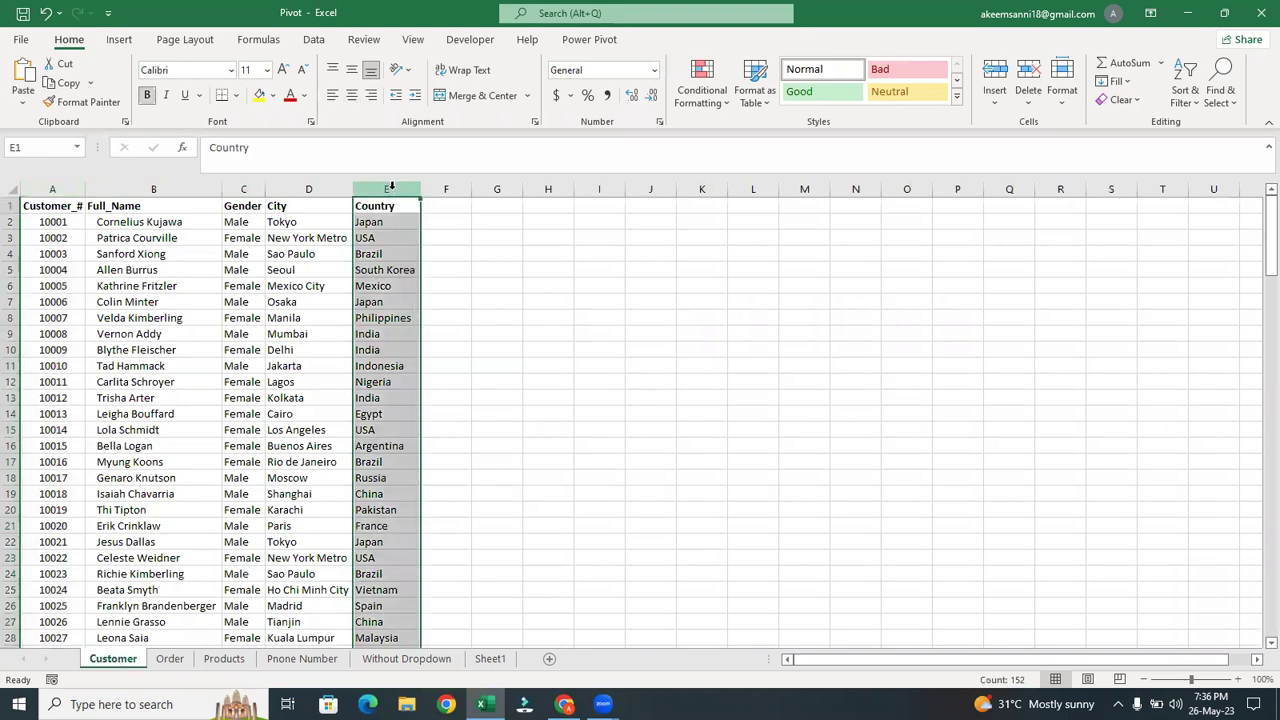
{"action": "left_click", "coordinate": [32, 186]}
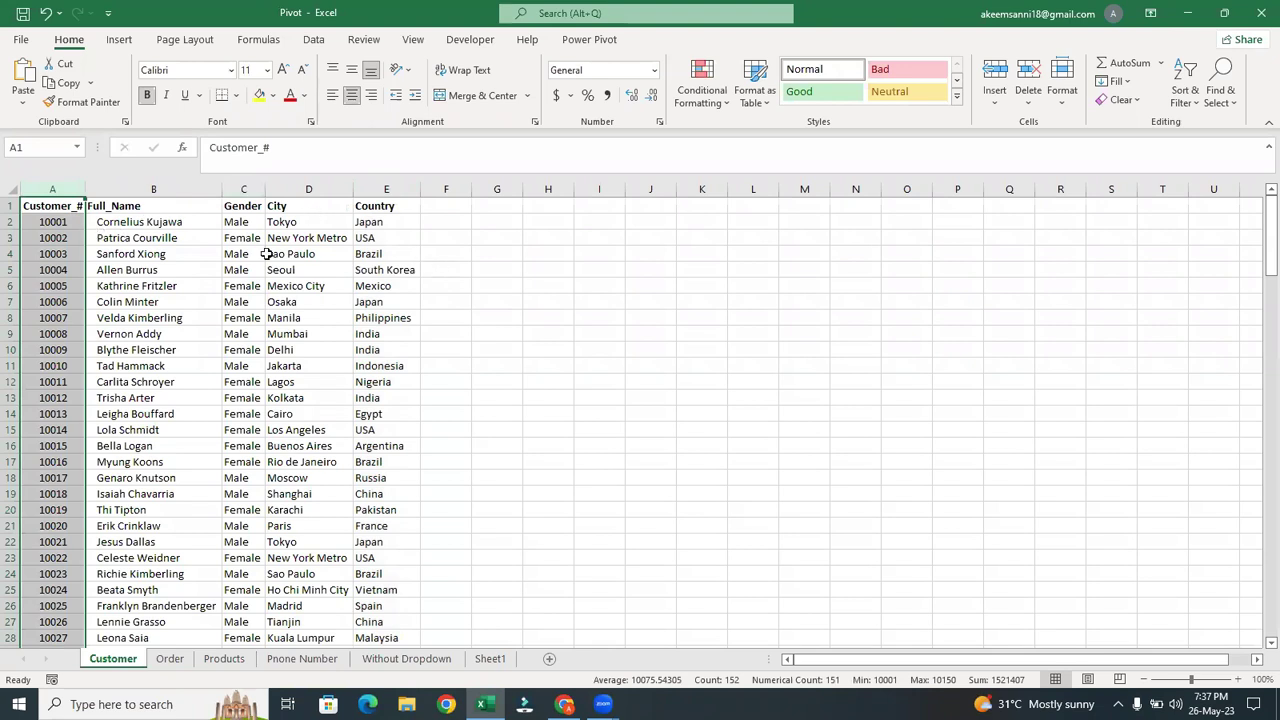
{"action": "left_click", "coordinate": [102, 222]}
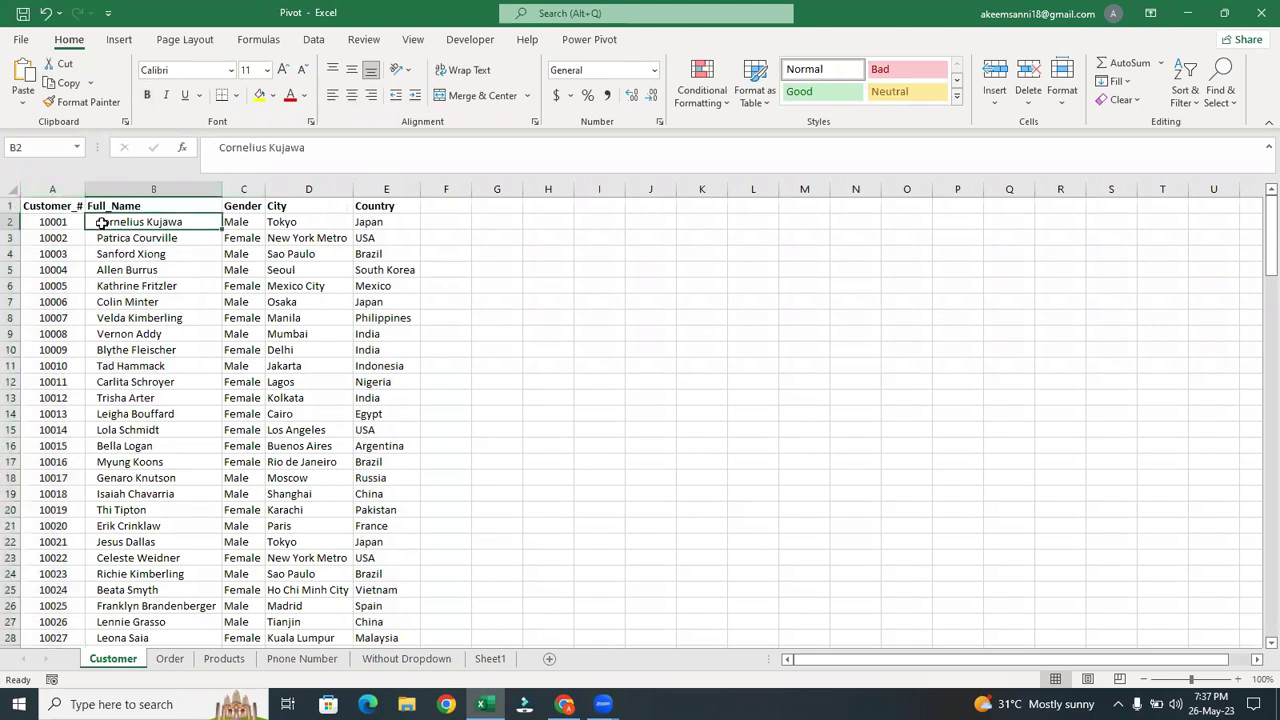
{"action": "left_click", "coordinate": [51, 188]}
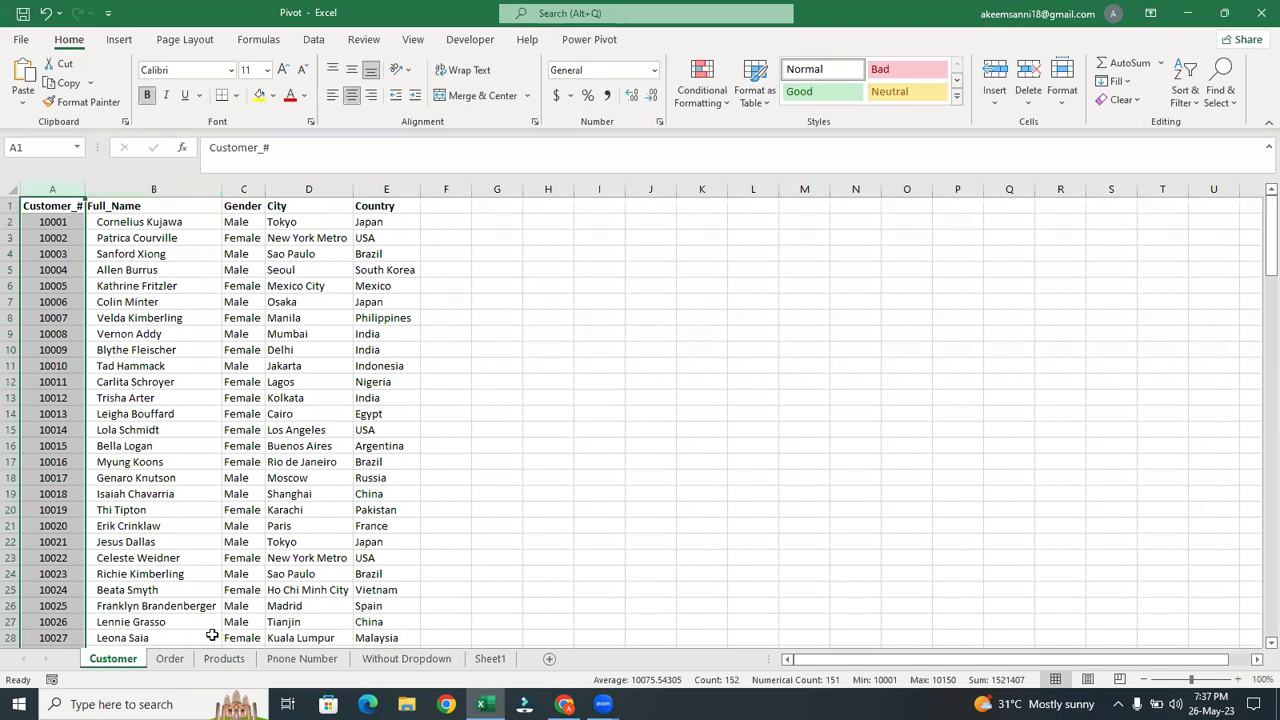
{"action": "left_click", "coordinate": [170, 659]}
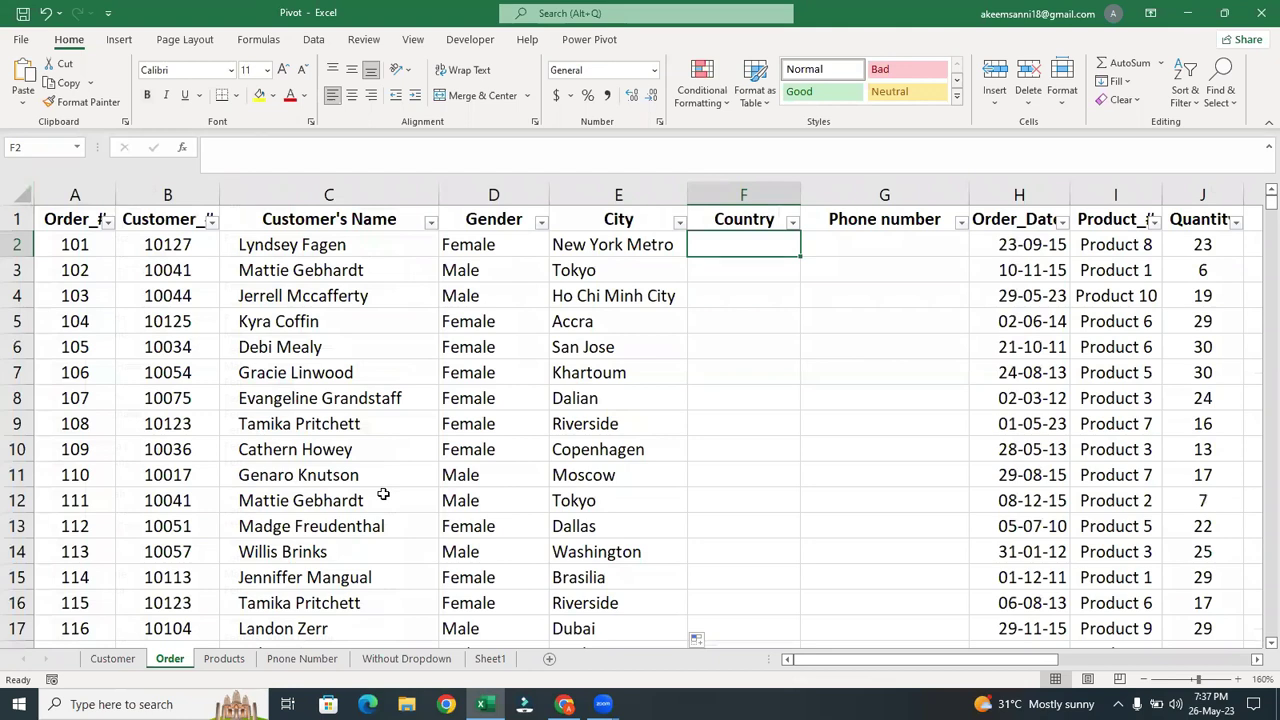
Start an XLOOKUP in the first Country cell, F2, using the customer number in B2 as the lookup value.
{"action": "type", "text": "="}
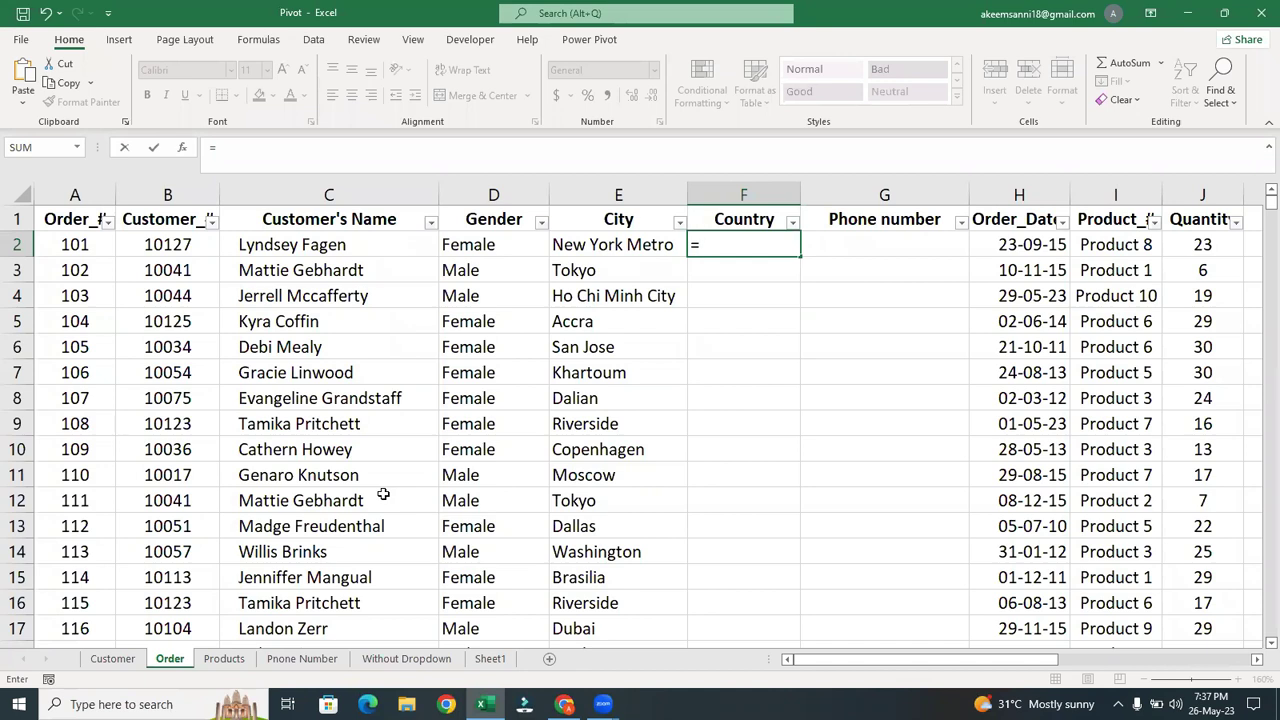
{"action": "type", "text": "xlo"}
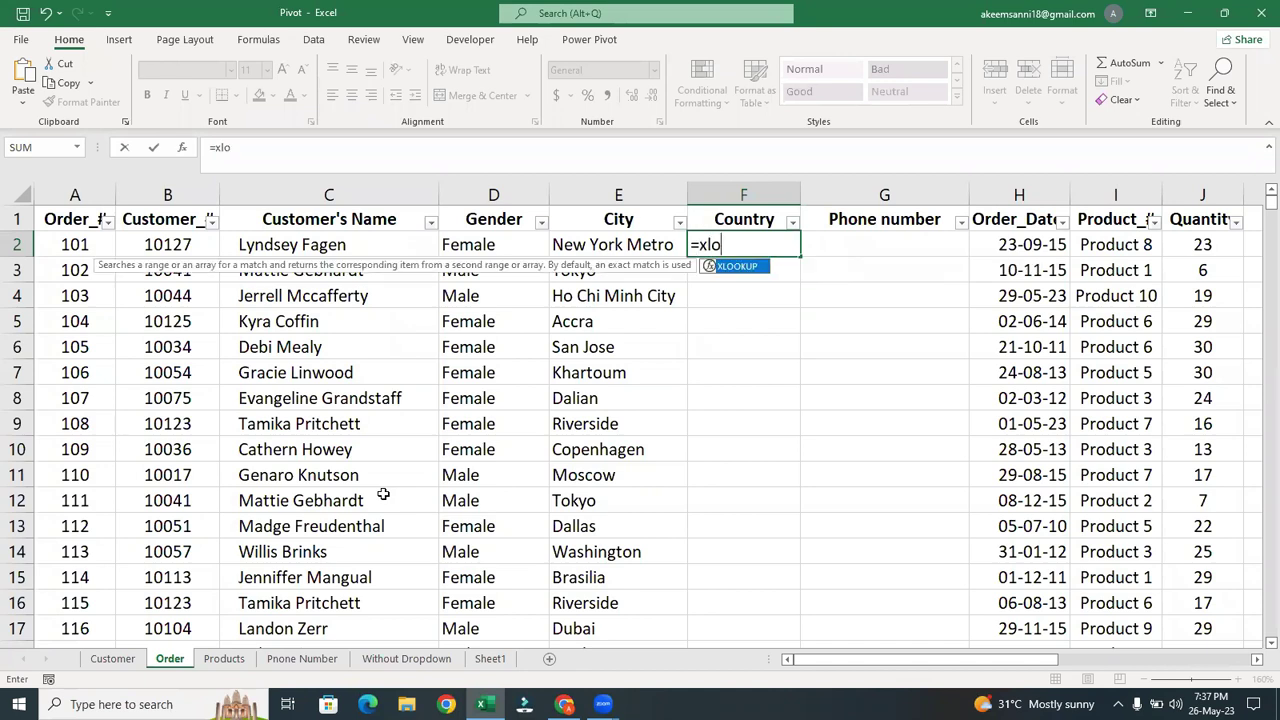
{"action": "key", "text": "Tab"}
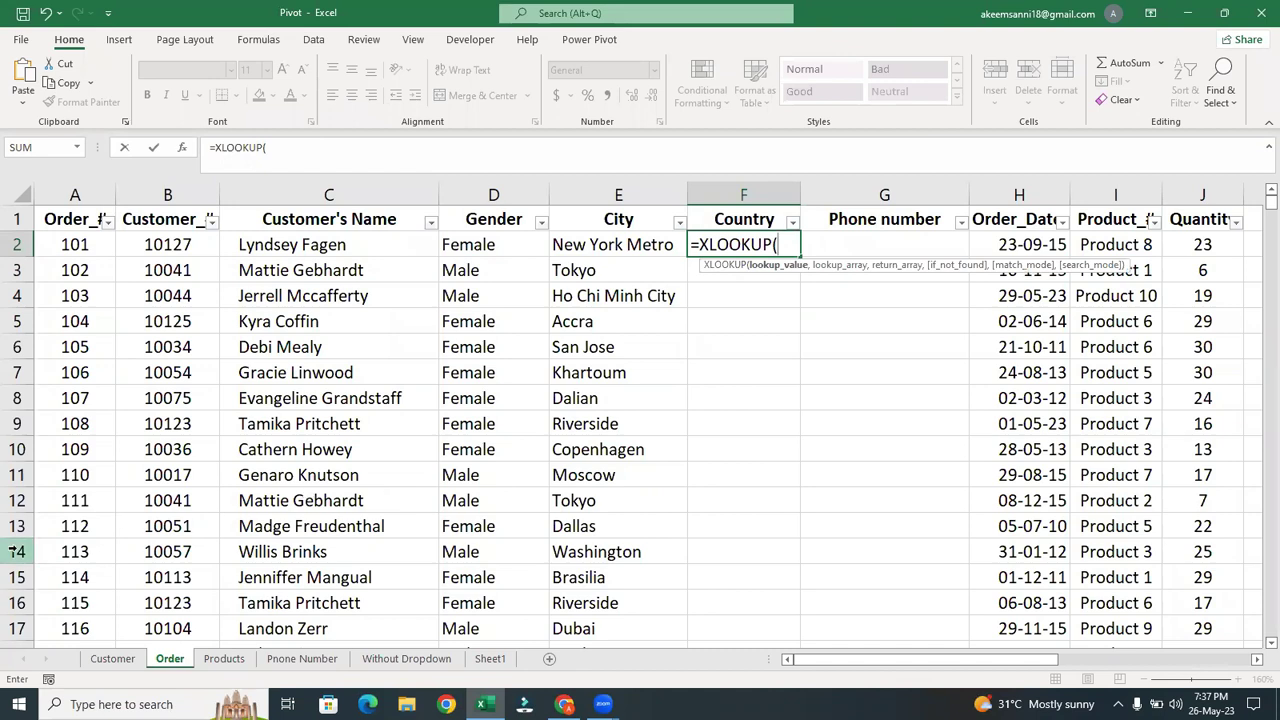
{"action": "left_click", "coordinate": [180, 250]}
{"action": "type", "text": ","}
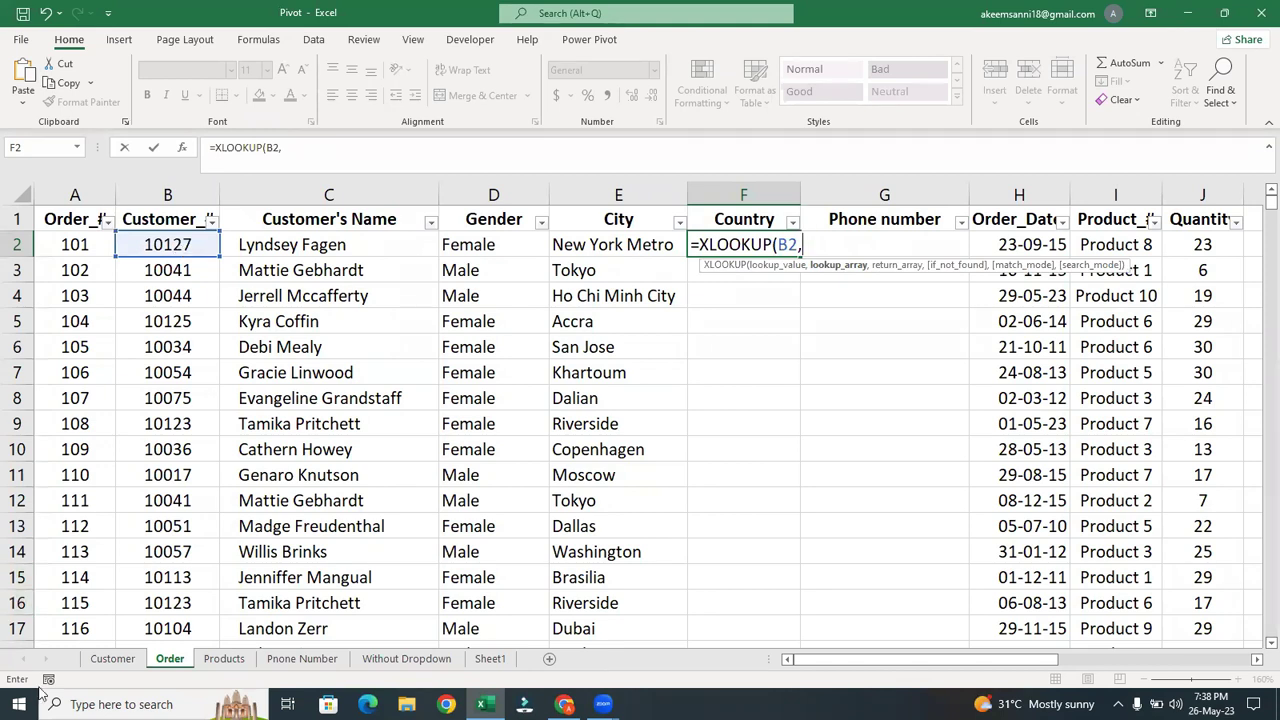
Set the XLOOKUP's lookup array to column A and its return array to column E of the Customer sheet.
{"action": "left_click", "coordinate": [110, 660]}
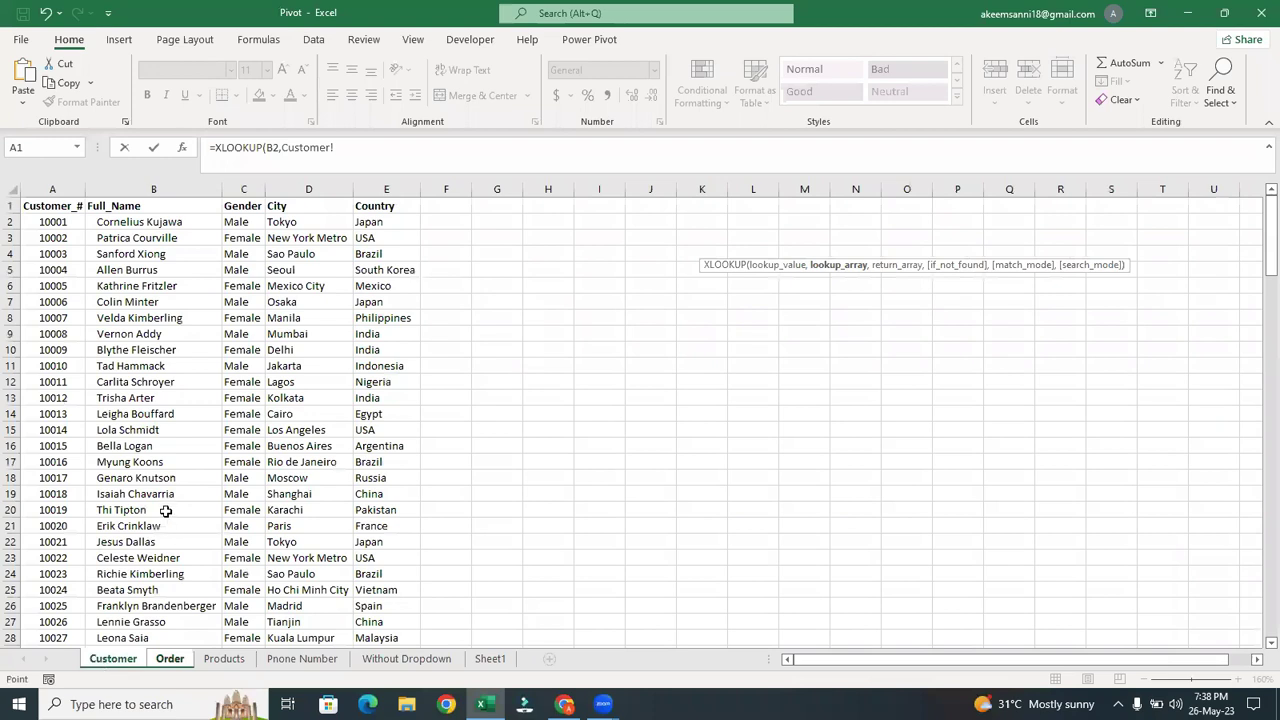
{"action": "left_click", "coordinate": [46, 182]}
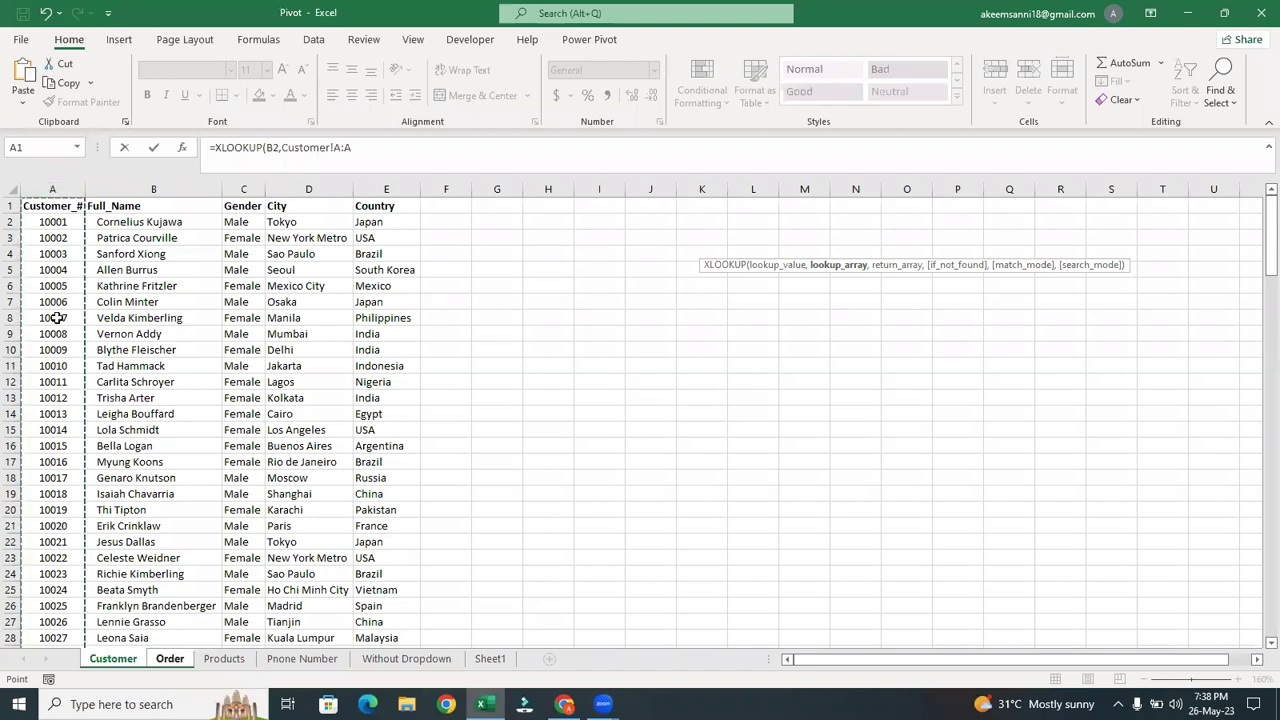
{"action": "type", "text": ","}
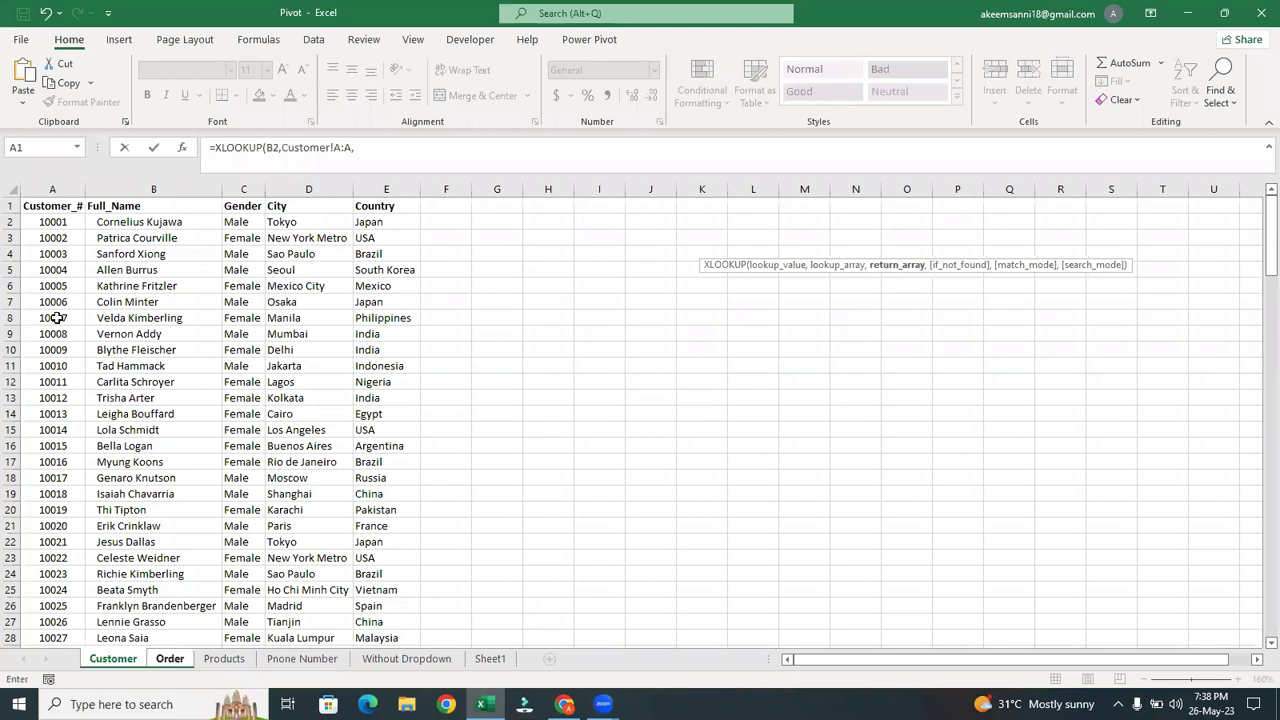
{"action": "left_click", "coordinate": [375, 186]}
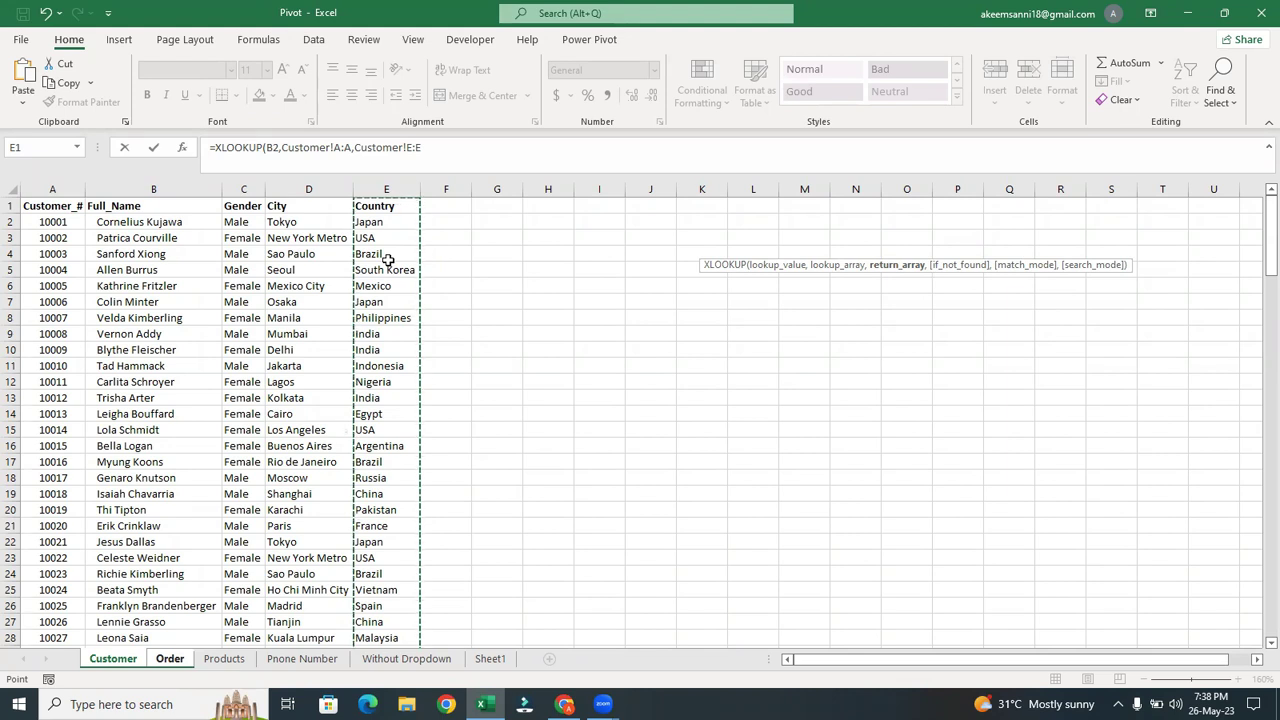
Complete the XLOOKUP formula in F2 and fill it down the Country column.
{"action": "type", "text": ")"}
{"action": "key", "text": "Return"}
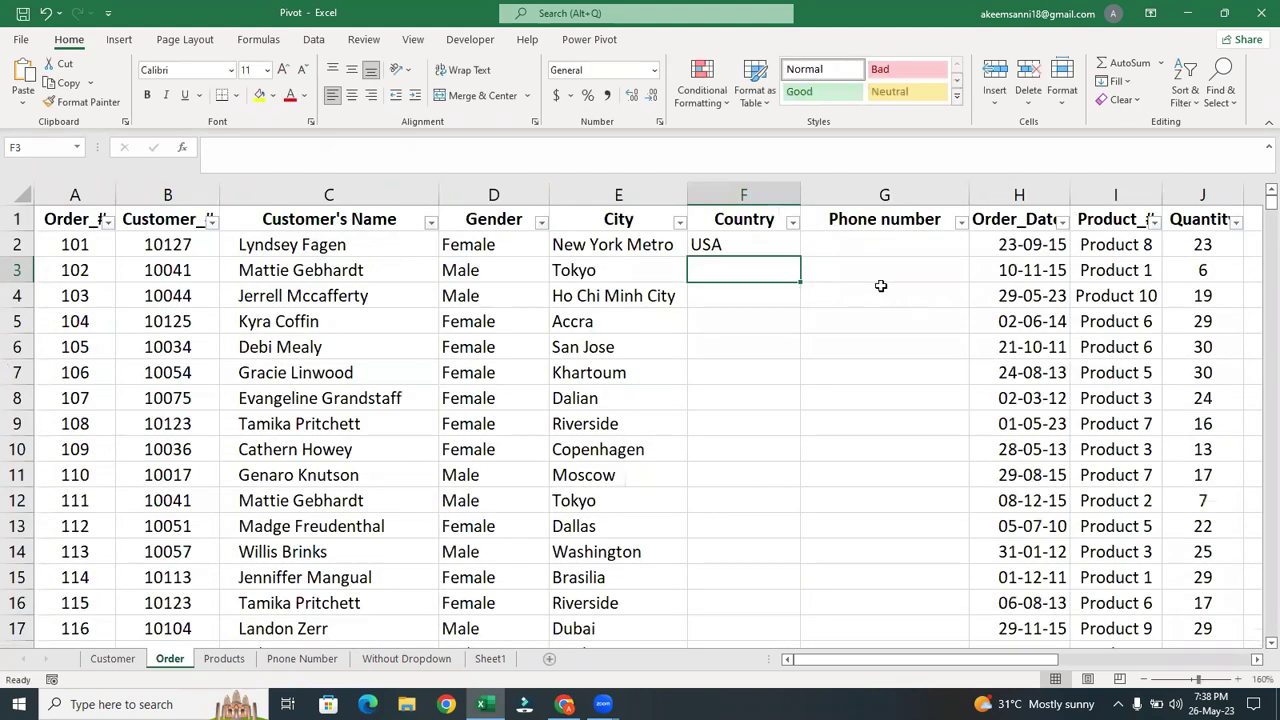
{"action": "left_click", "coordinate": [756, 245]}
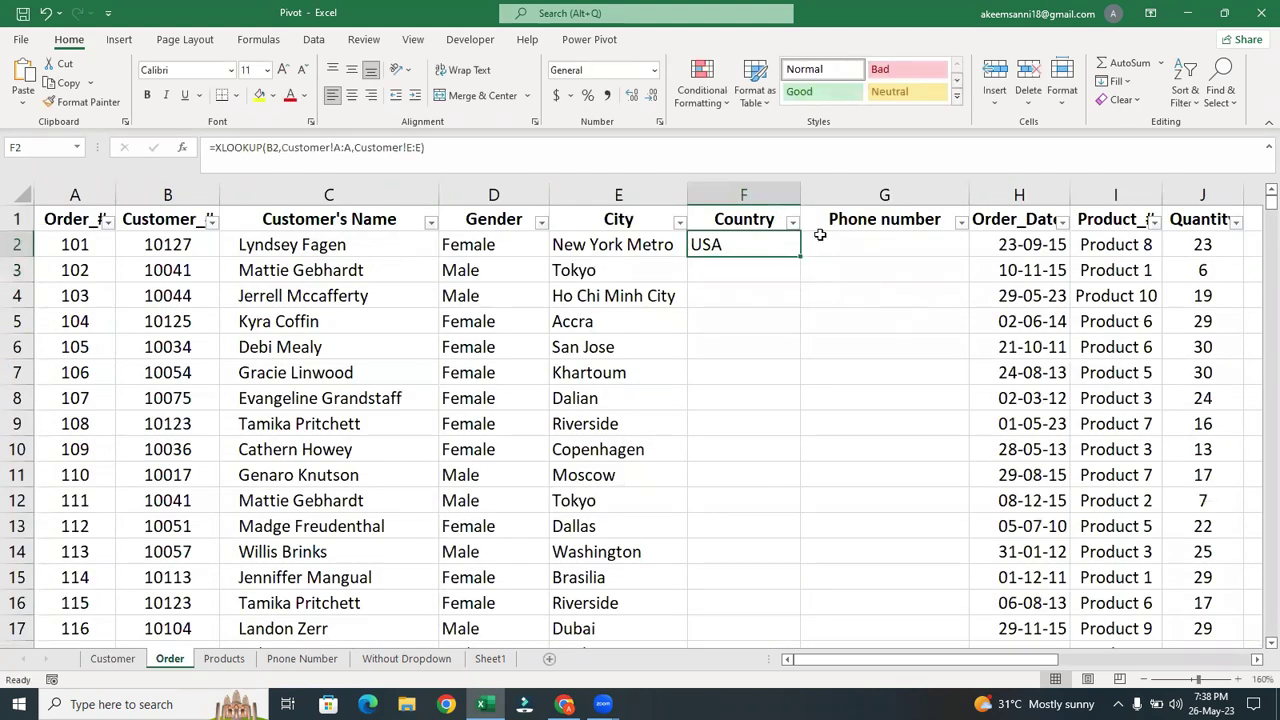
{"action": "double_click", "coordinate": [800, 257]}
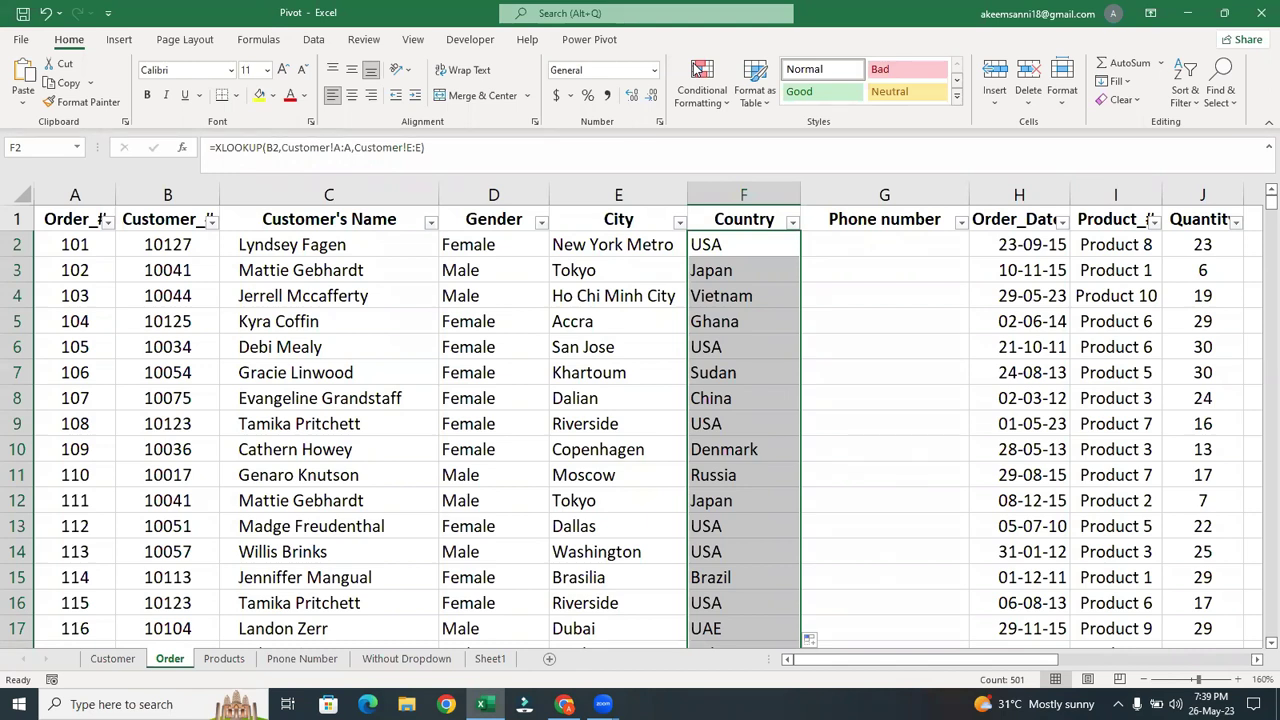
Undo the Country column fill and the XLOOKUP entry in F2.
{"action": "key", "text": "ctrl+z"}
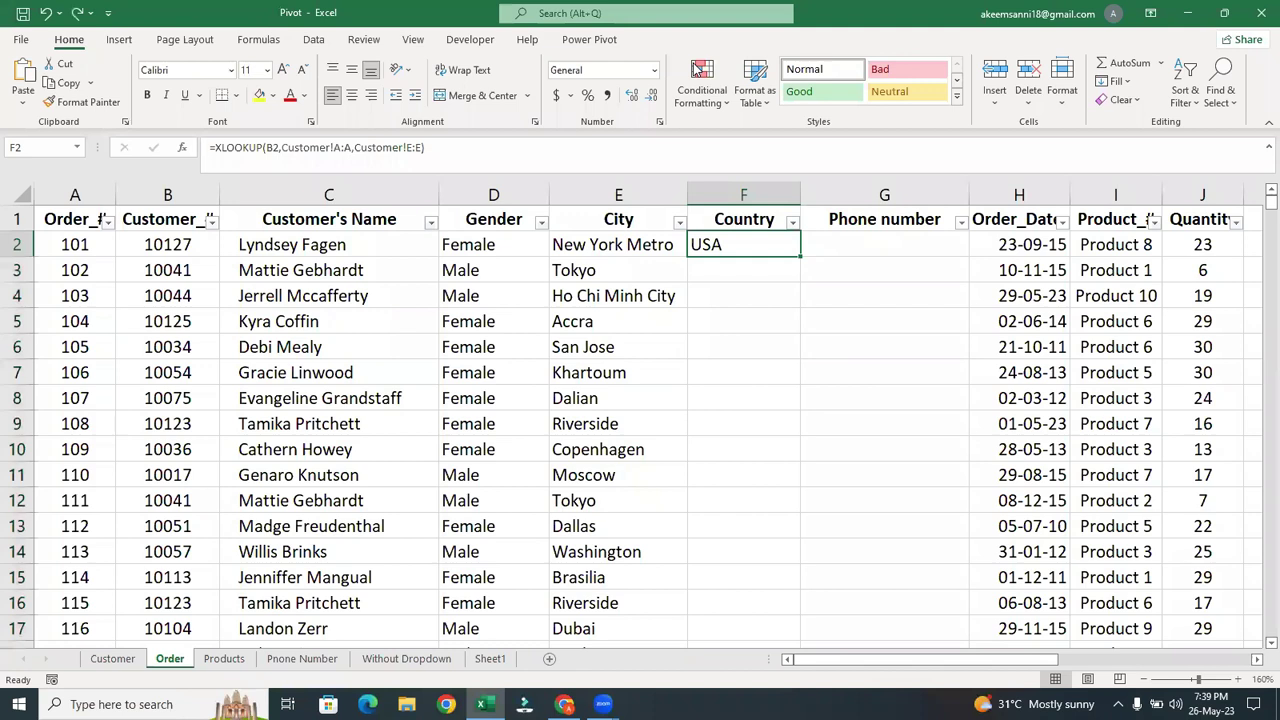
{"action": "key", "text": "ctrl+z"}
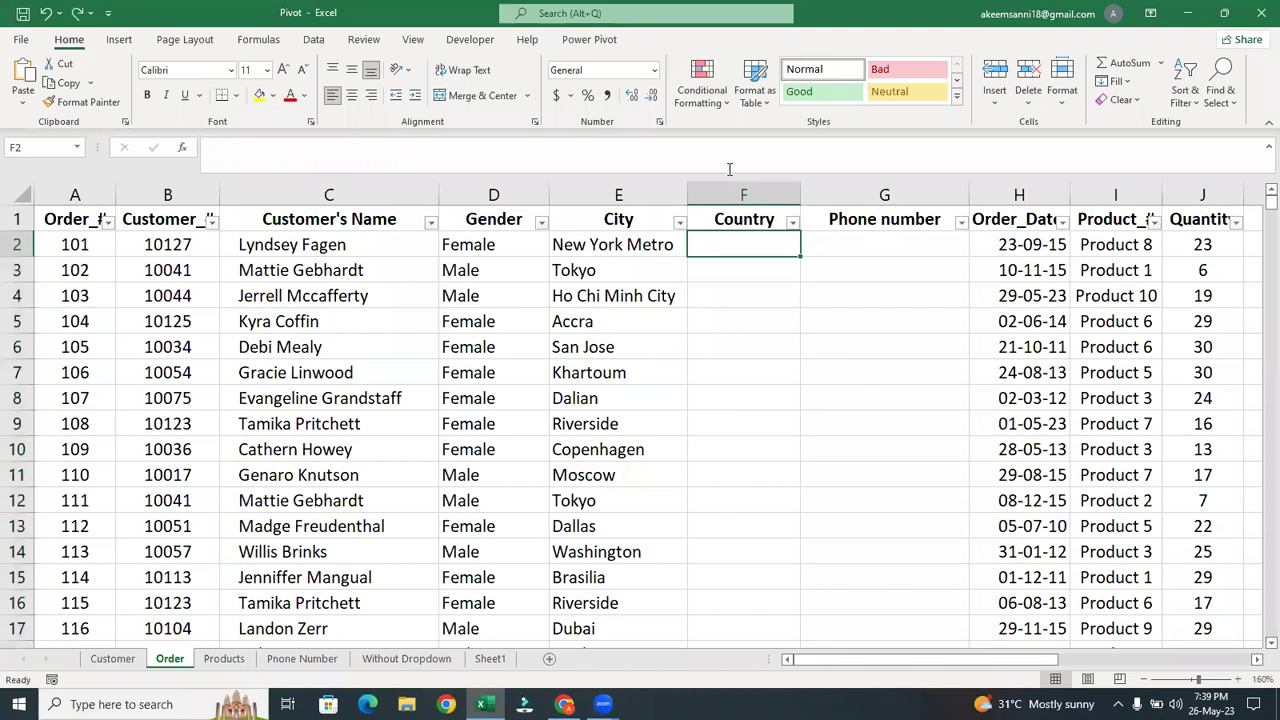
{"action": "left_click", "coordinate": [849, 271]}
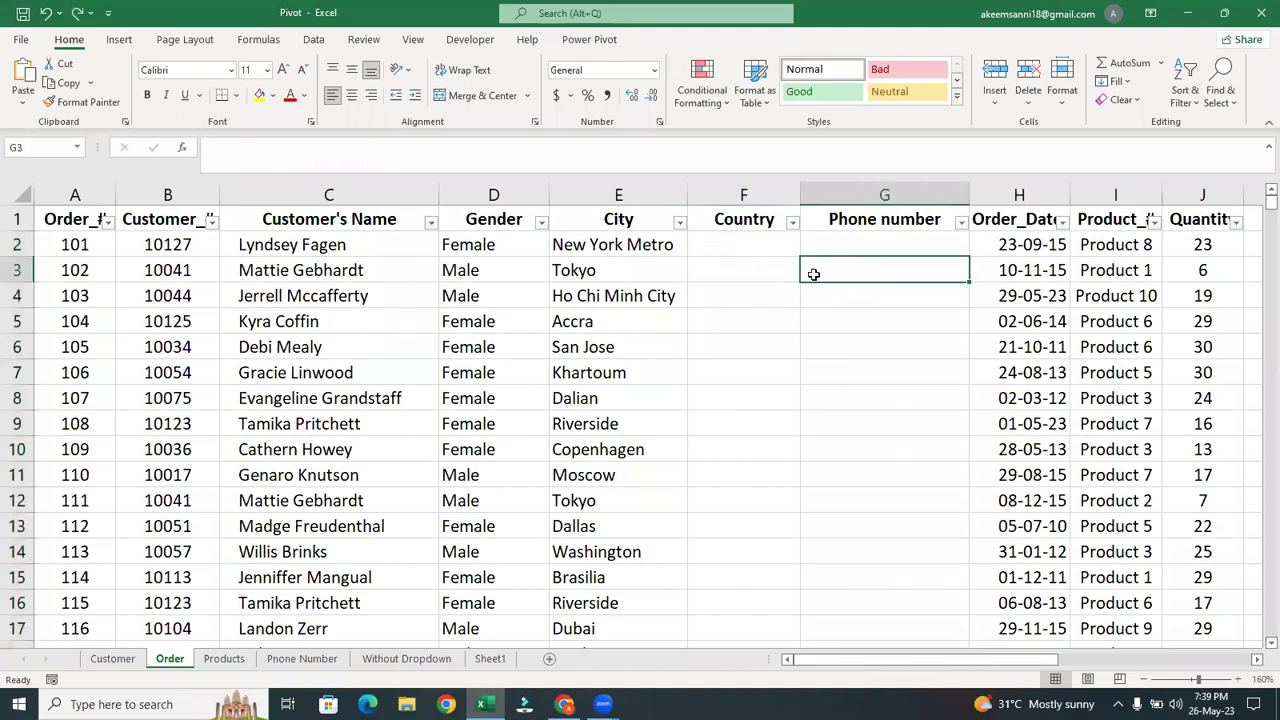
Start an XLOOKUP in the empty first Country cell, F2, with the customer number in B2 as the lookup value.
{"action": "left_click", "coordinate": [743, 247]}
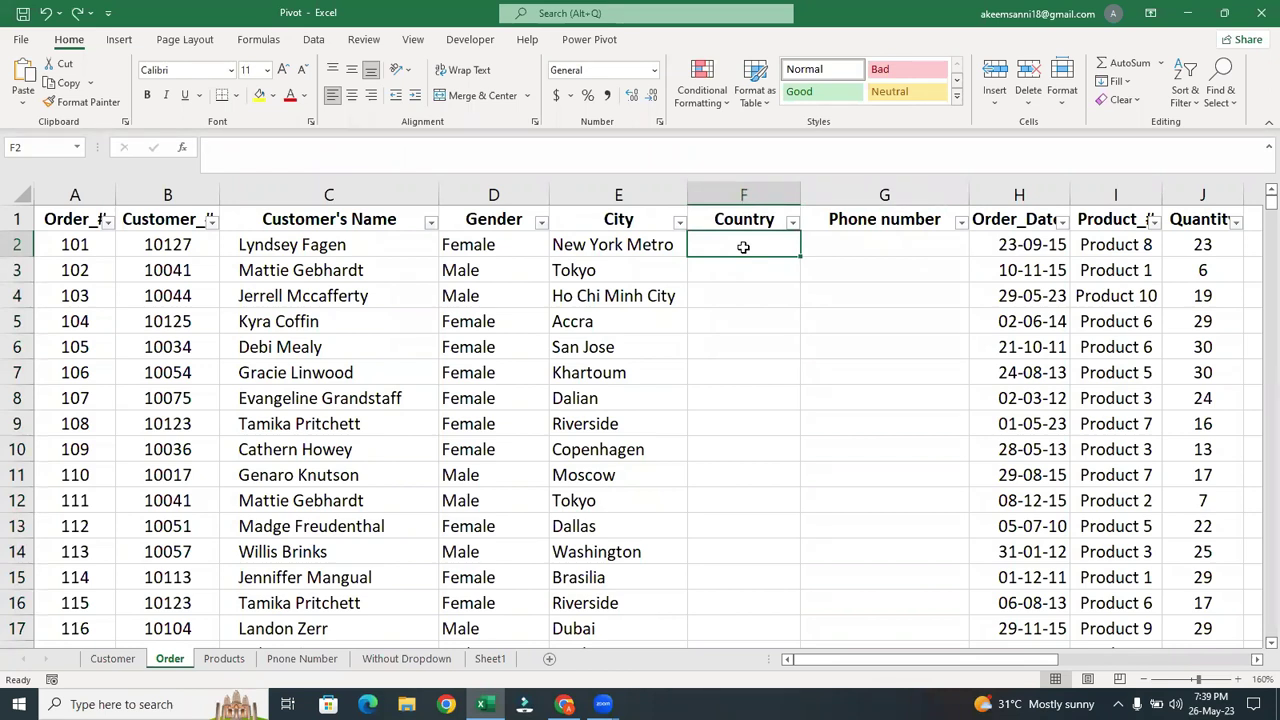
{"action": "type", "text": "="}
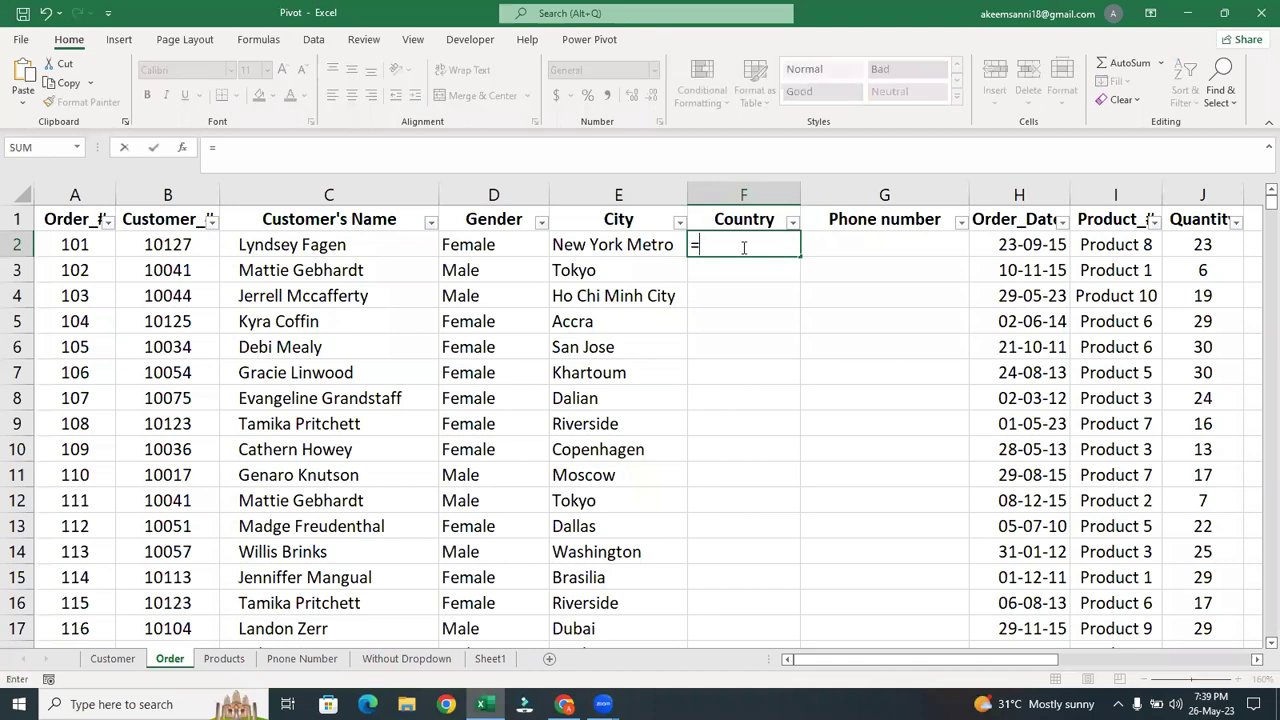
{"action": "type", "text": "xlo"}
{"action": "key", "text": "Tab"}
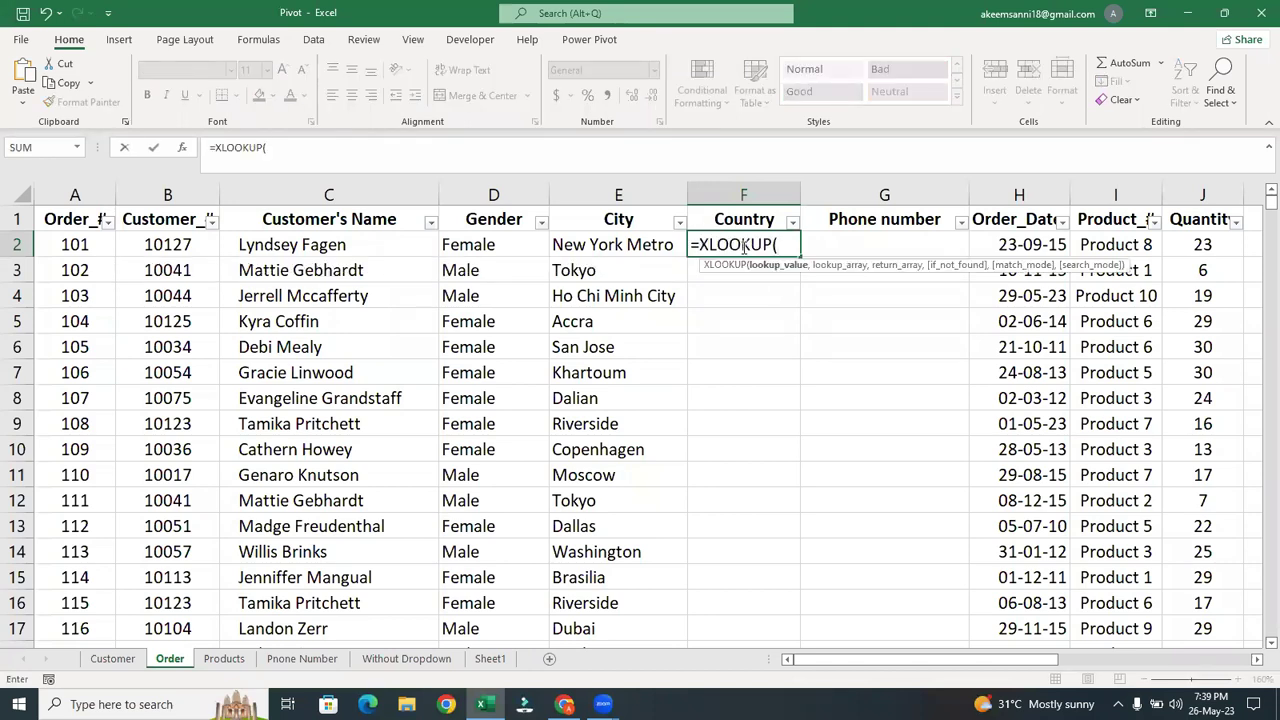
{"action": "left_click", "coordinate": [168, 242]}
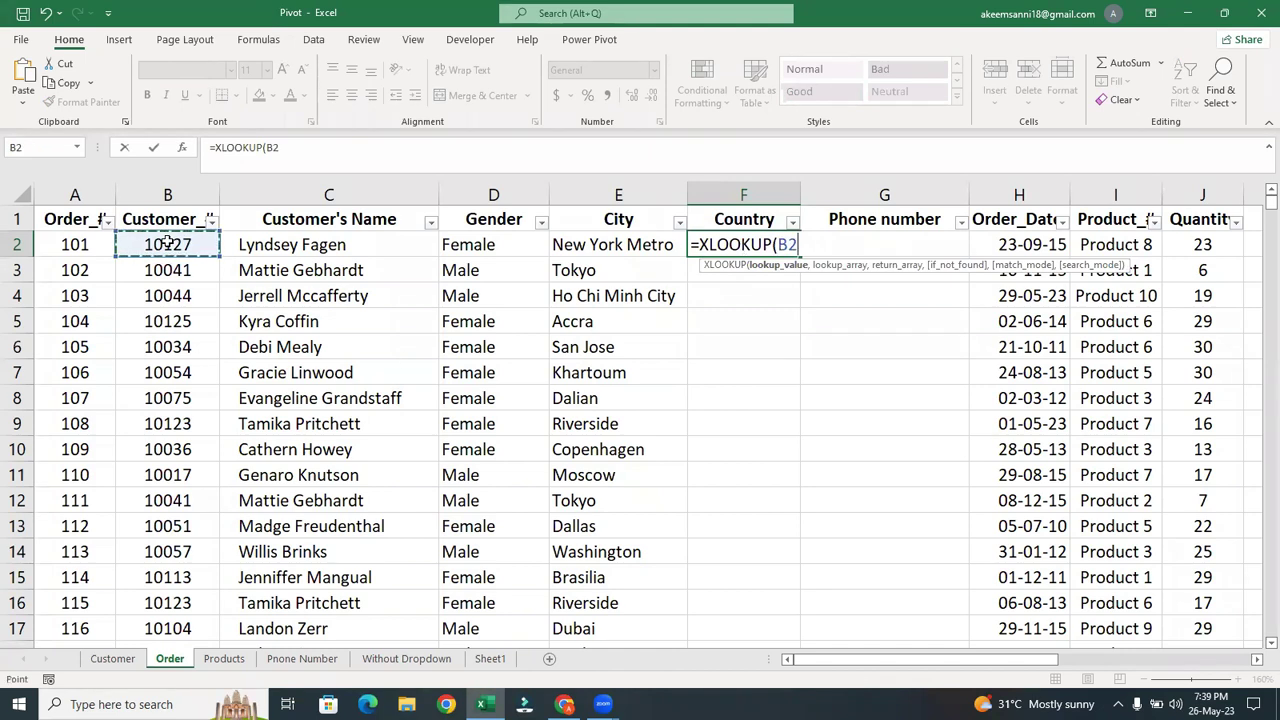
{"action": "type", "text": ","}
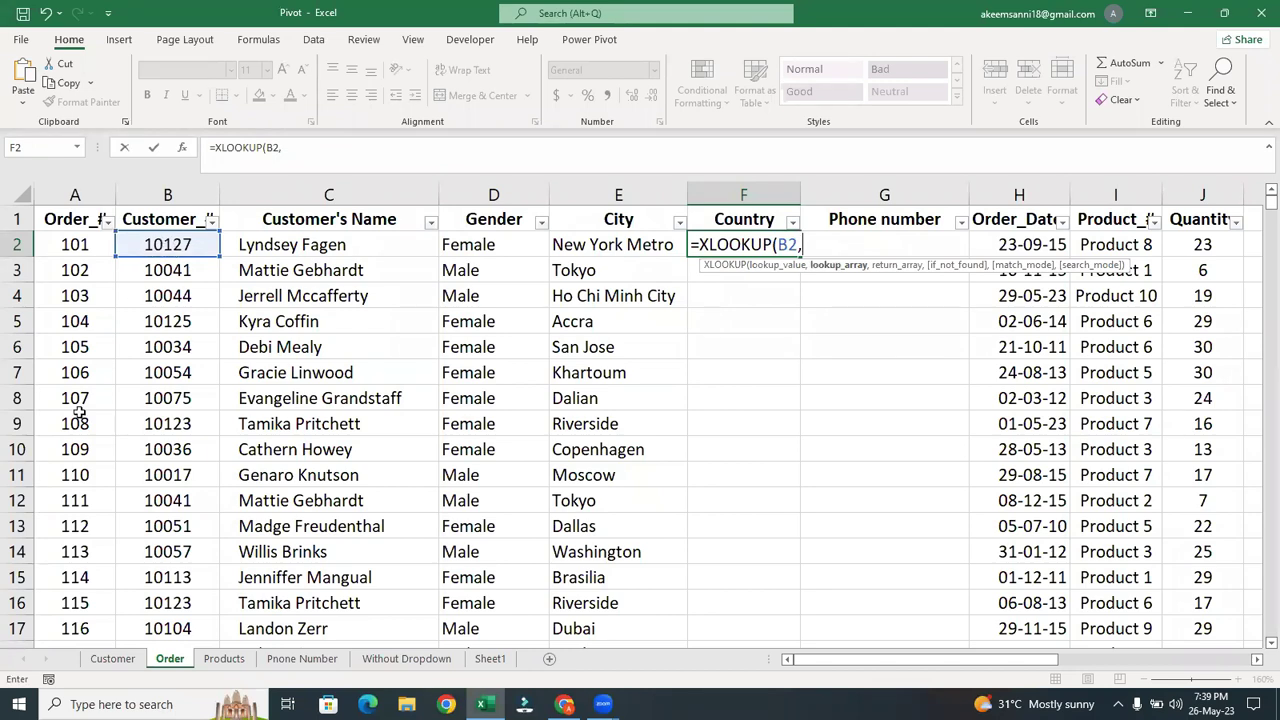
Set the lookup array to column A and the return array to column E of the Customer sheet, completing the XLOOKUP formula.
{"action": "left_click", "coordinate": [131, 668]}
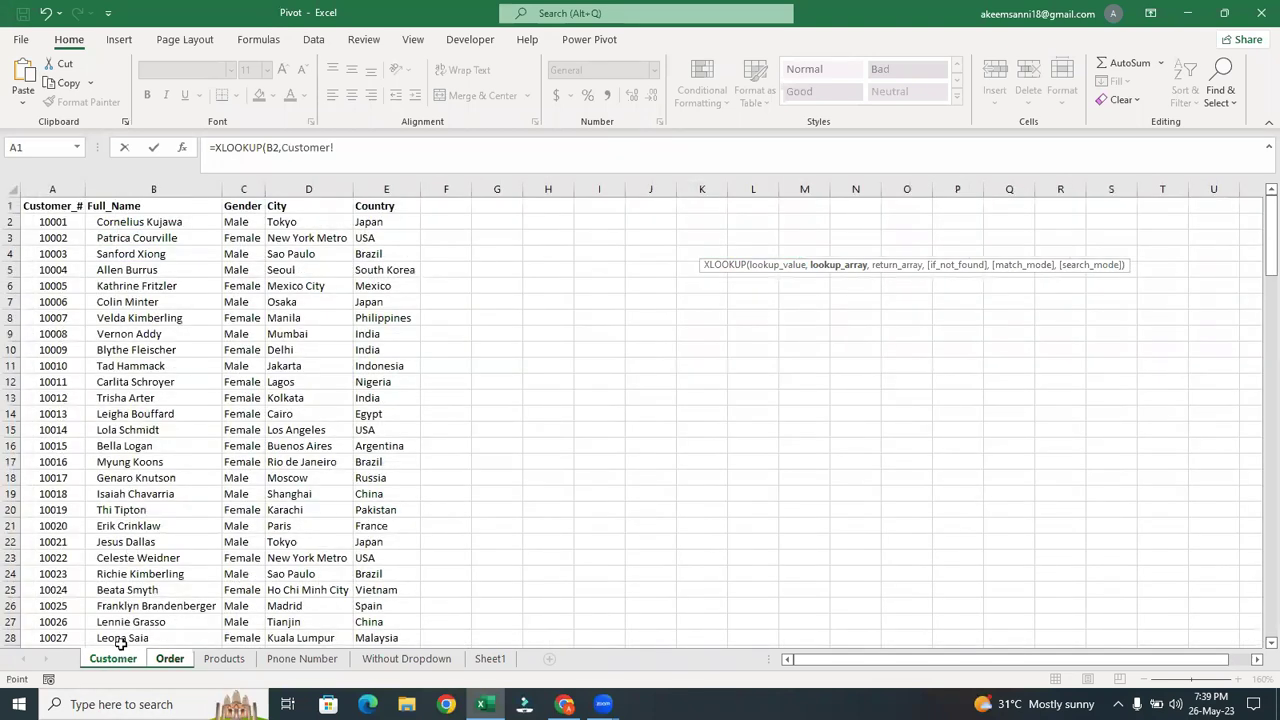
{"action": "left_click", "coordinate": [62, 192]}
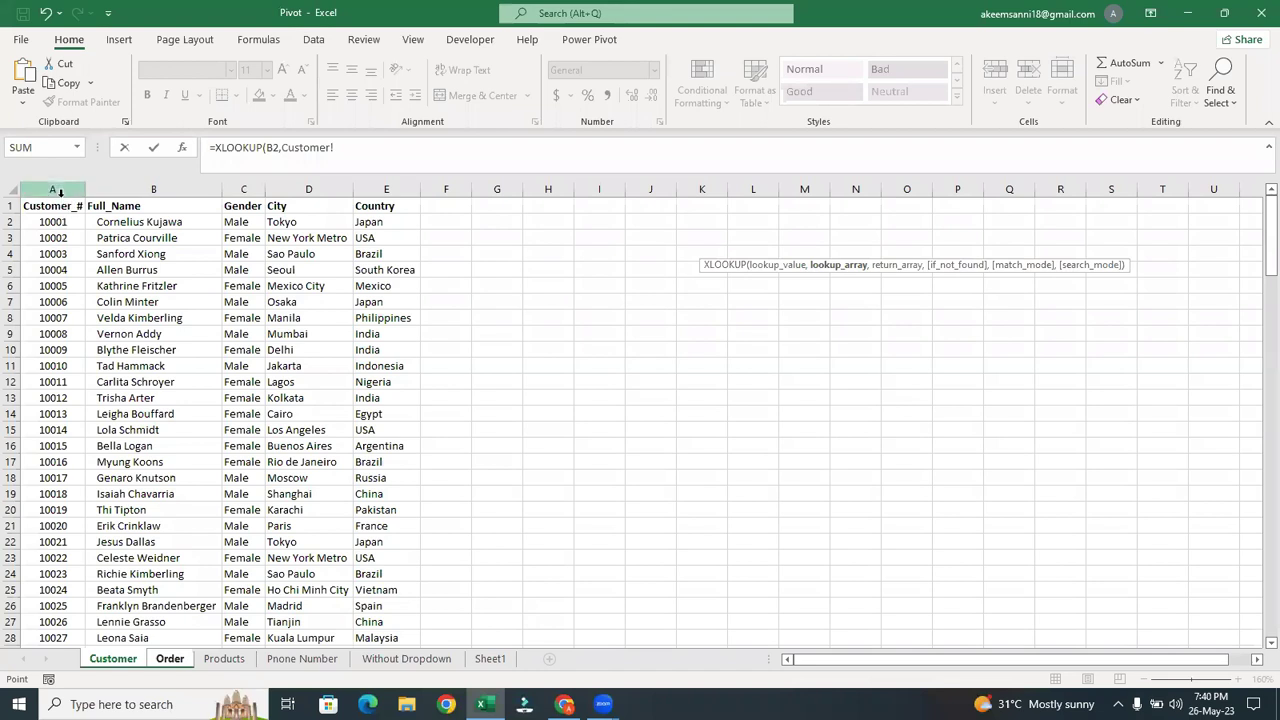
{"action": "left_click", "coordinate": [60, 192]}
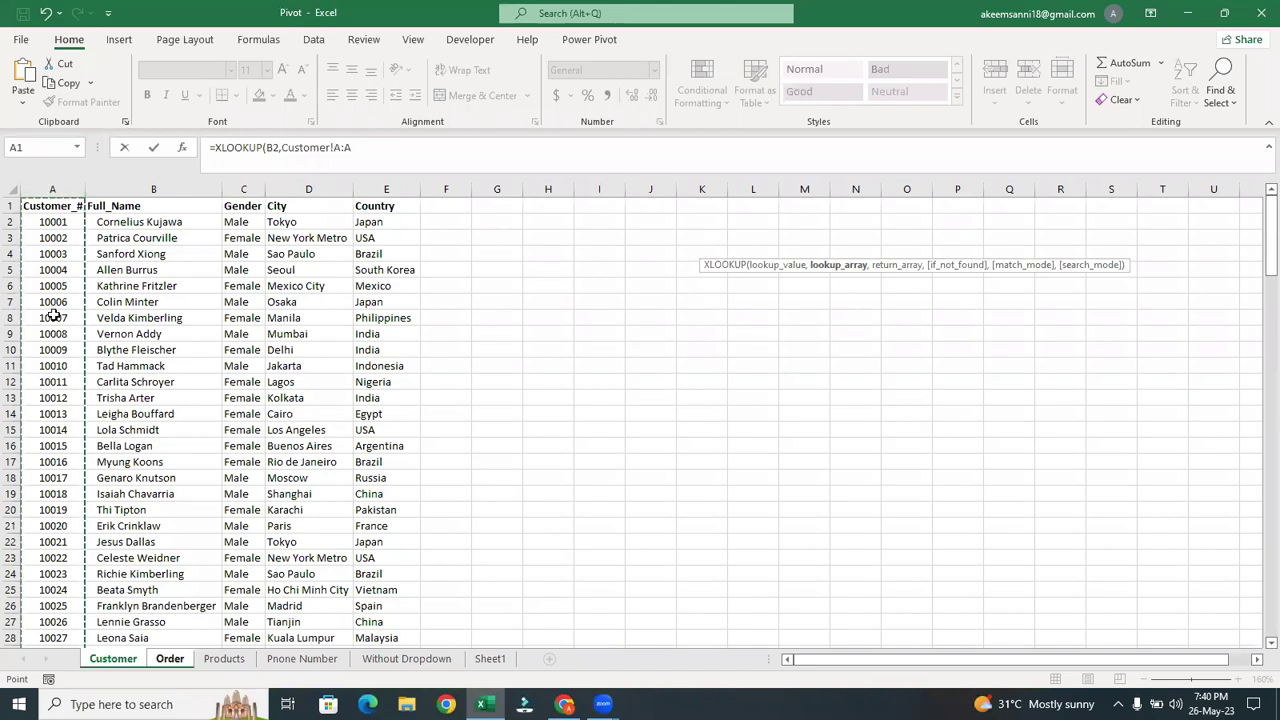
{"action": "type", "text": ","}
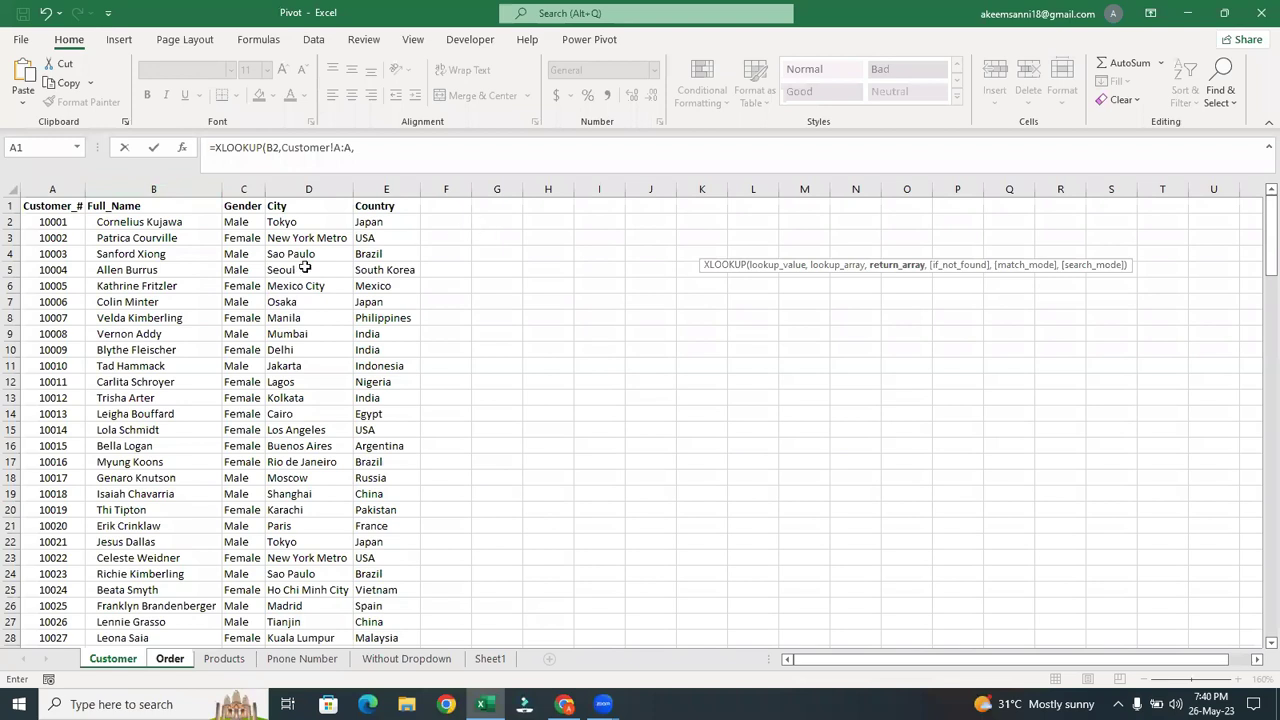
{"action": "left_click", "coordinate": [381, 177]}
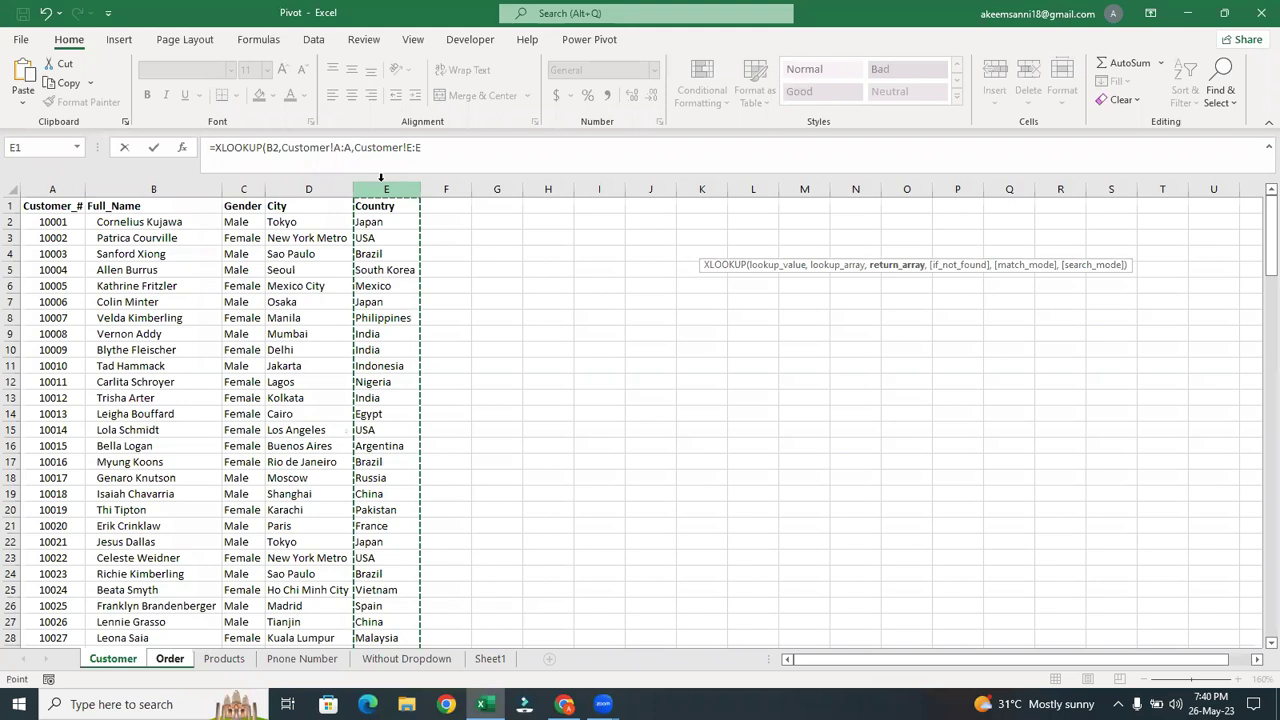
{"action": "type", "text": ")"}
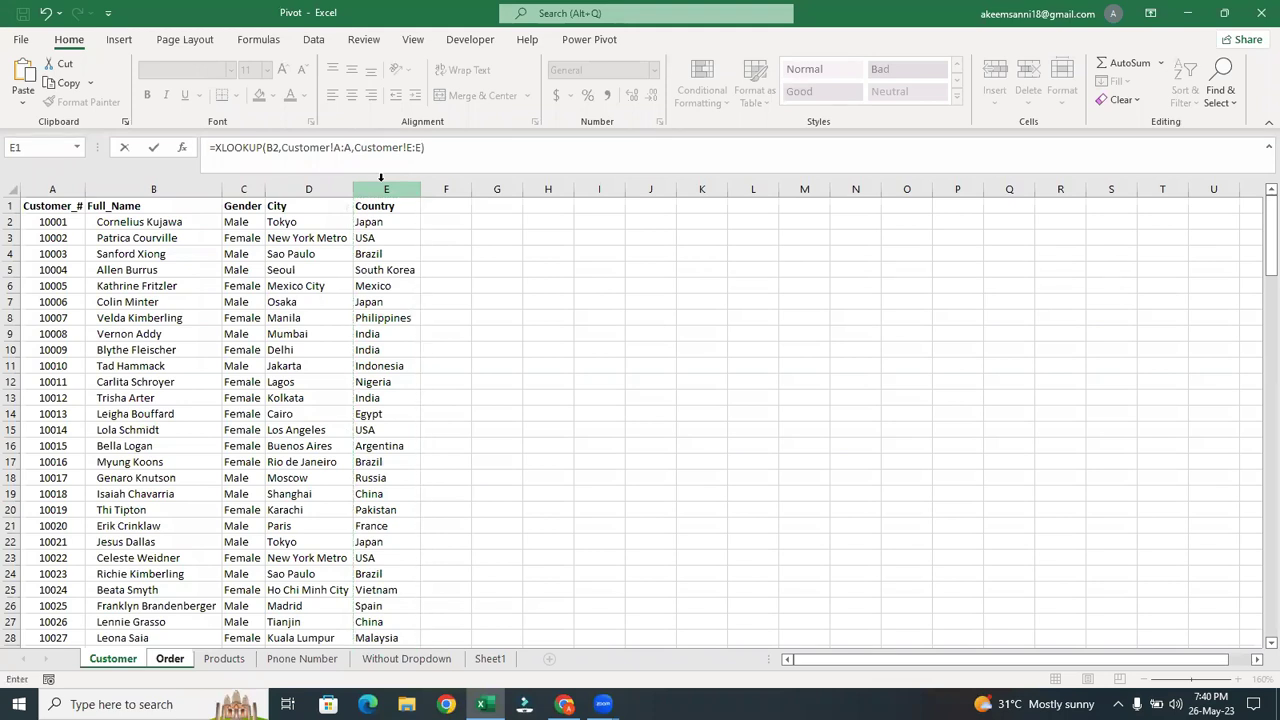
{"action": "key", "text": "Return"}
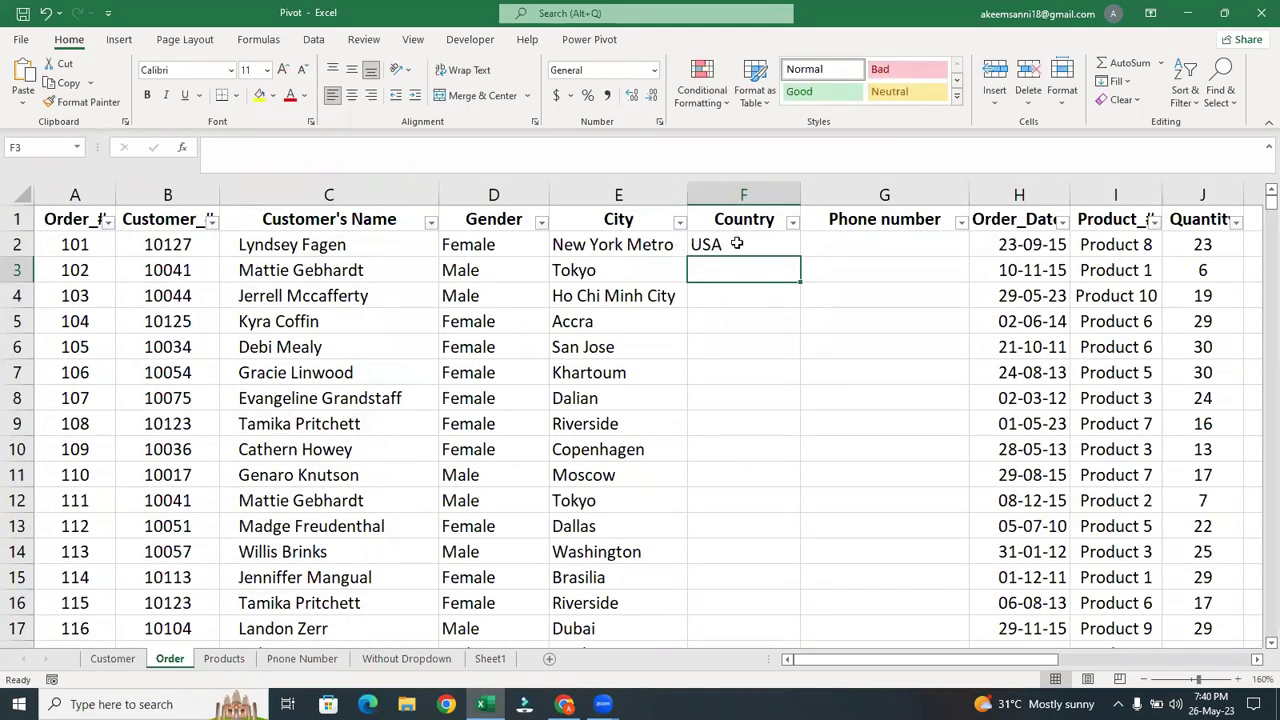
Fill the XLOOKUP formula in F2 down the whole Country column.
{"action": "left_click", "coordinate": [737, 244]}
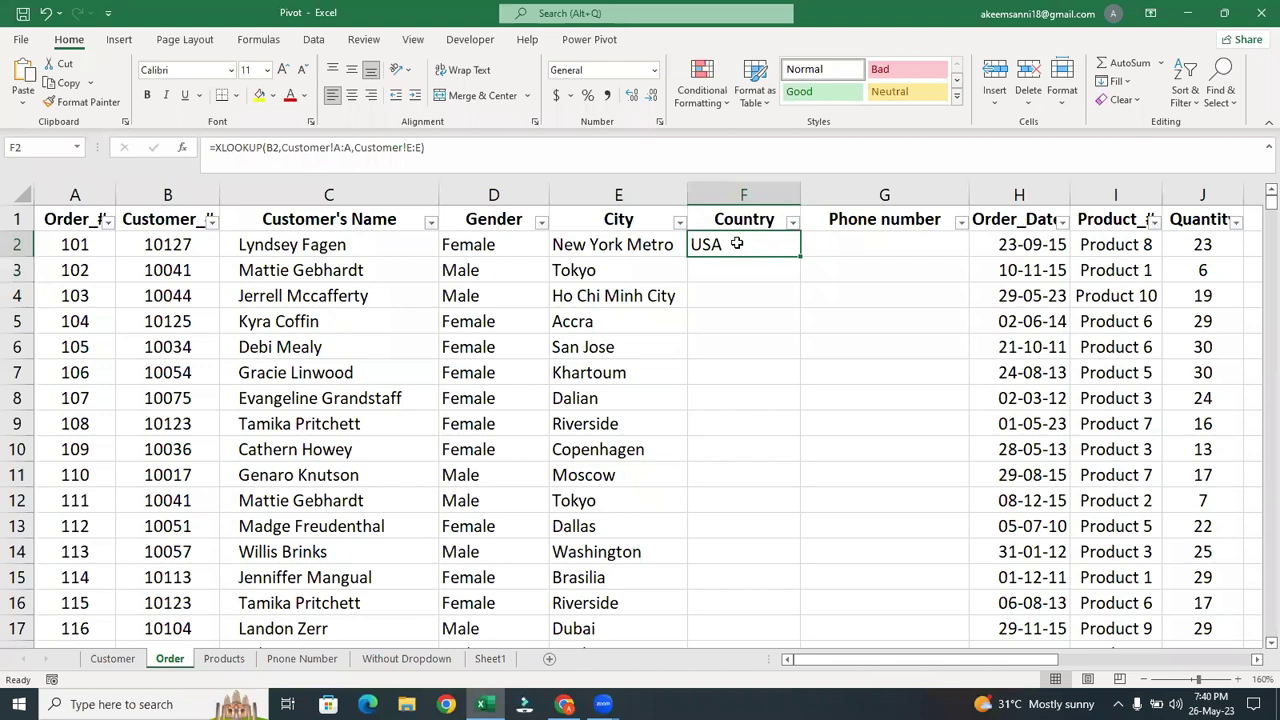
{"action": "double_click", "coordinate": [801, 258]}
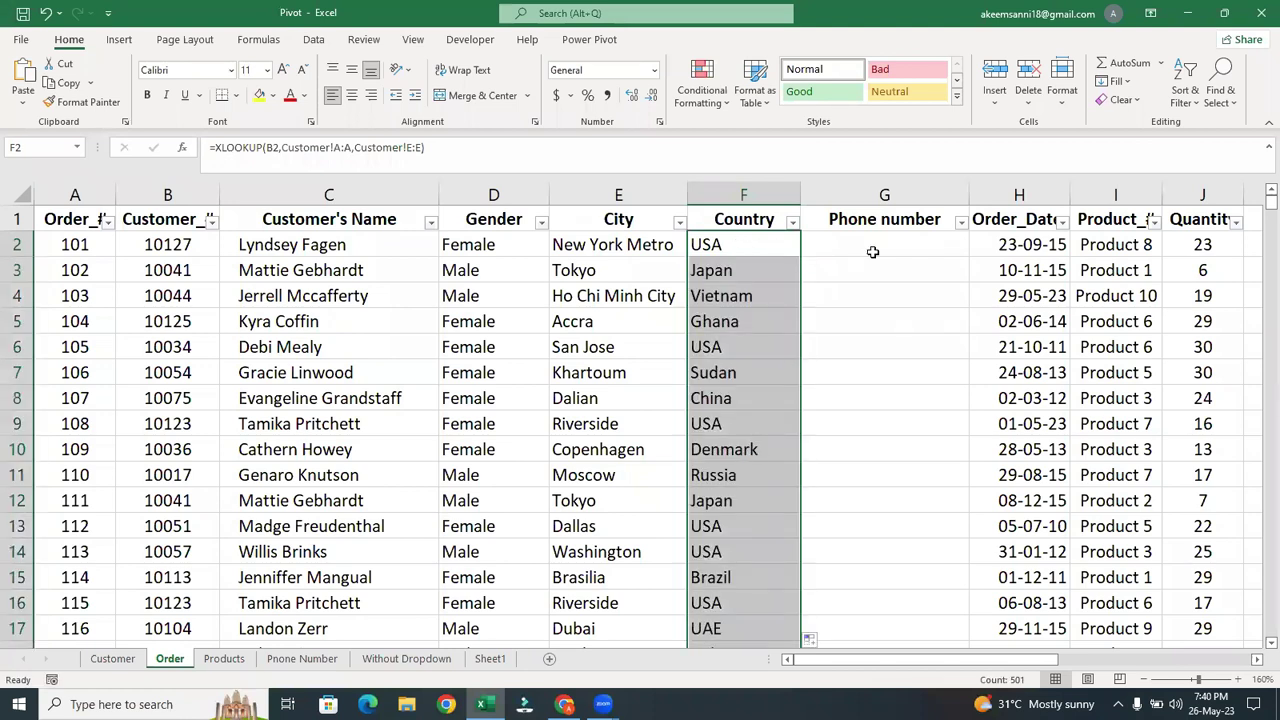
{"action": "left_click", "coordinate": [873, 252]}
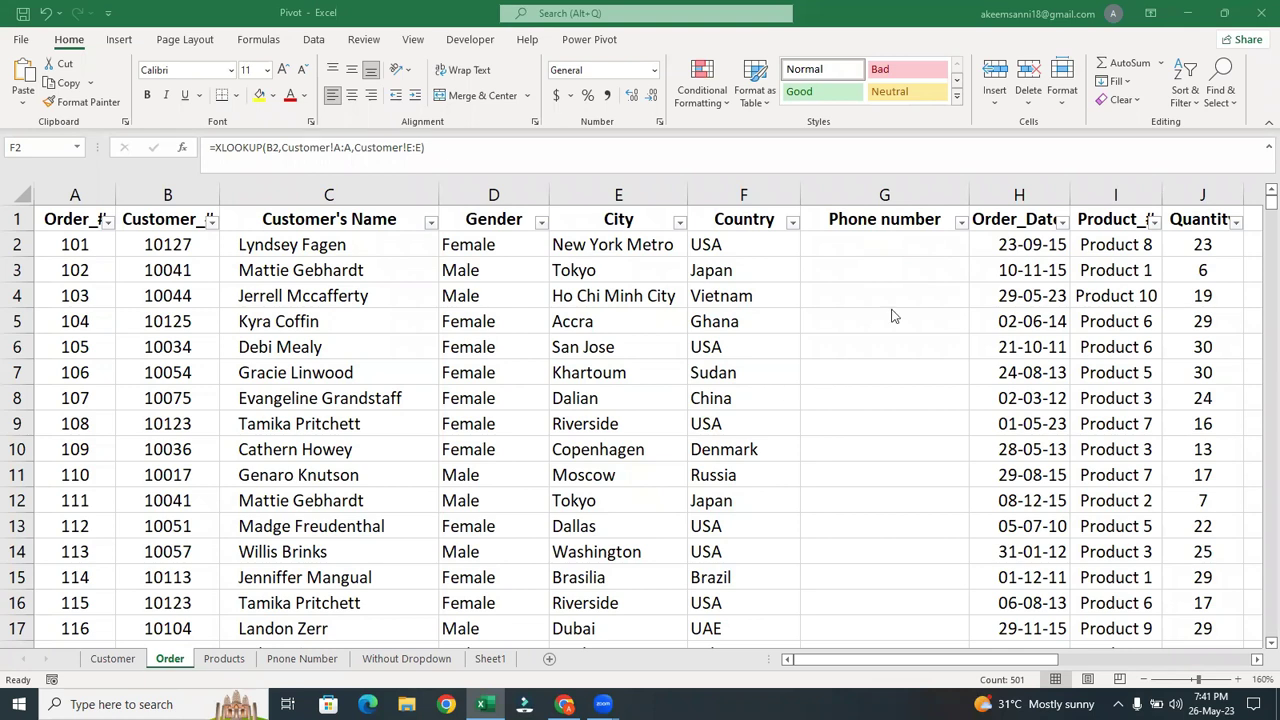
{"action": "key", "text": "ctrl+shift+Down"}
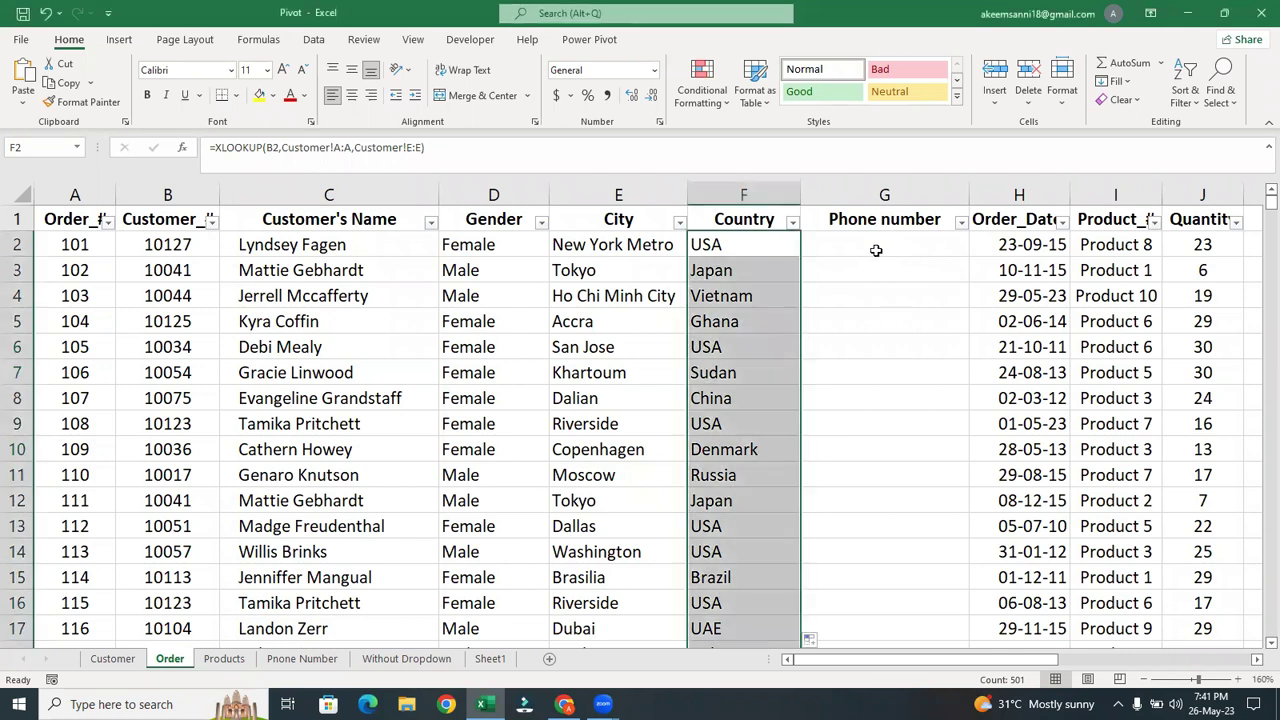
{"action": "left_click", "coordinate": [876, 251]}
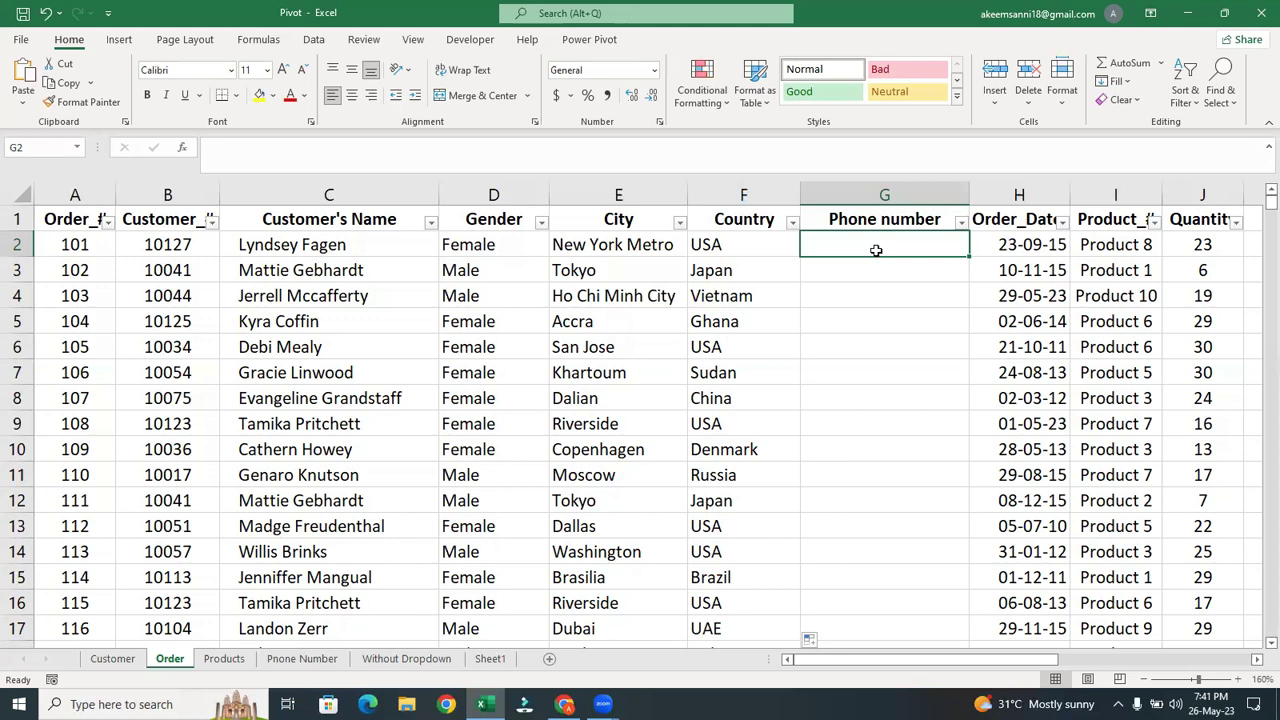
{"action": "type", "text": "="}
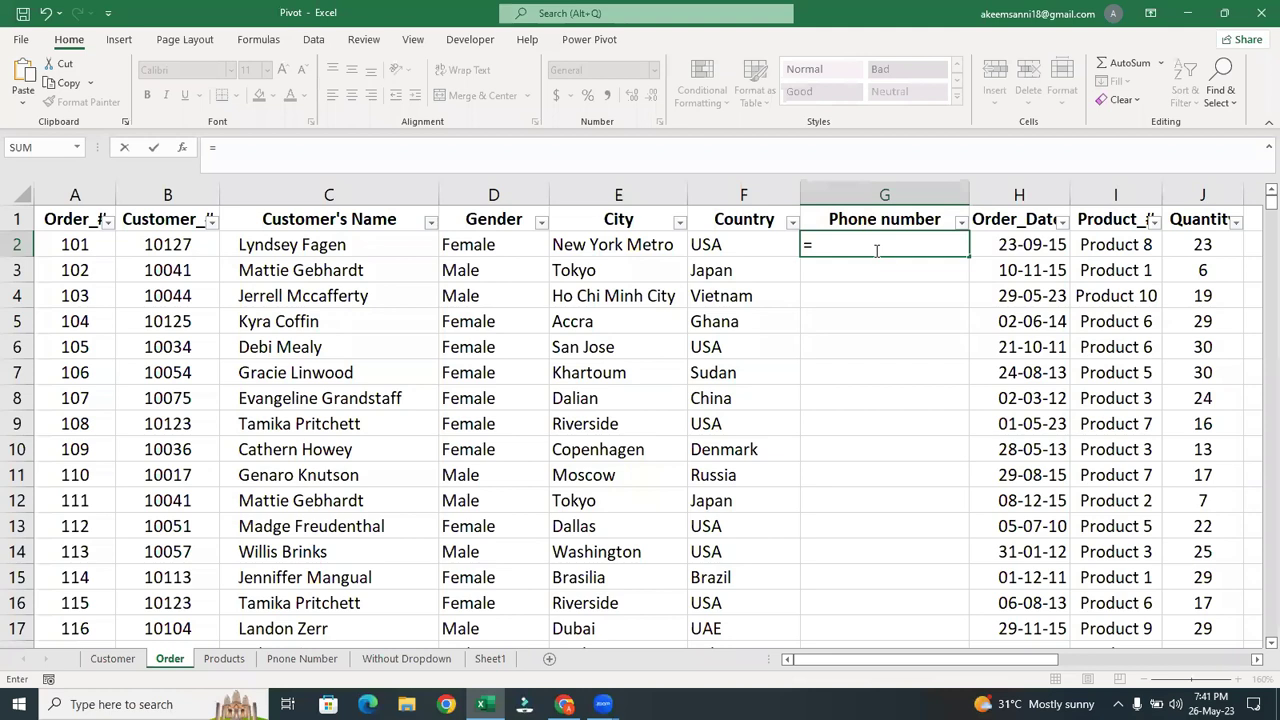
{"action": "key", "text": "Escape"}
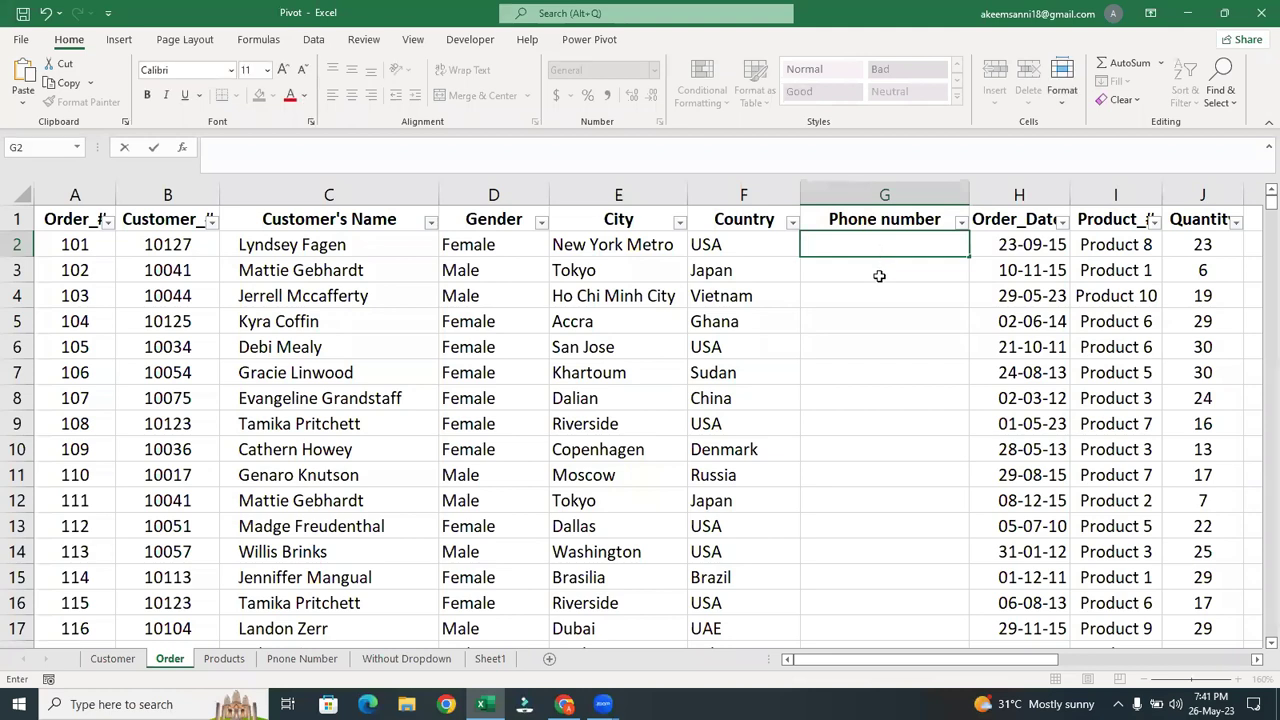
{"action": "key", "text": "Escape"}
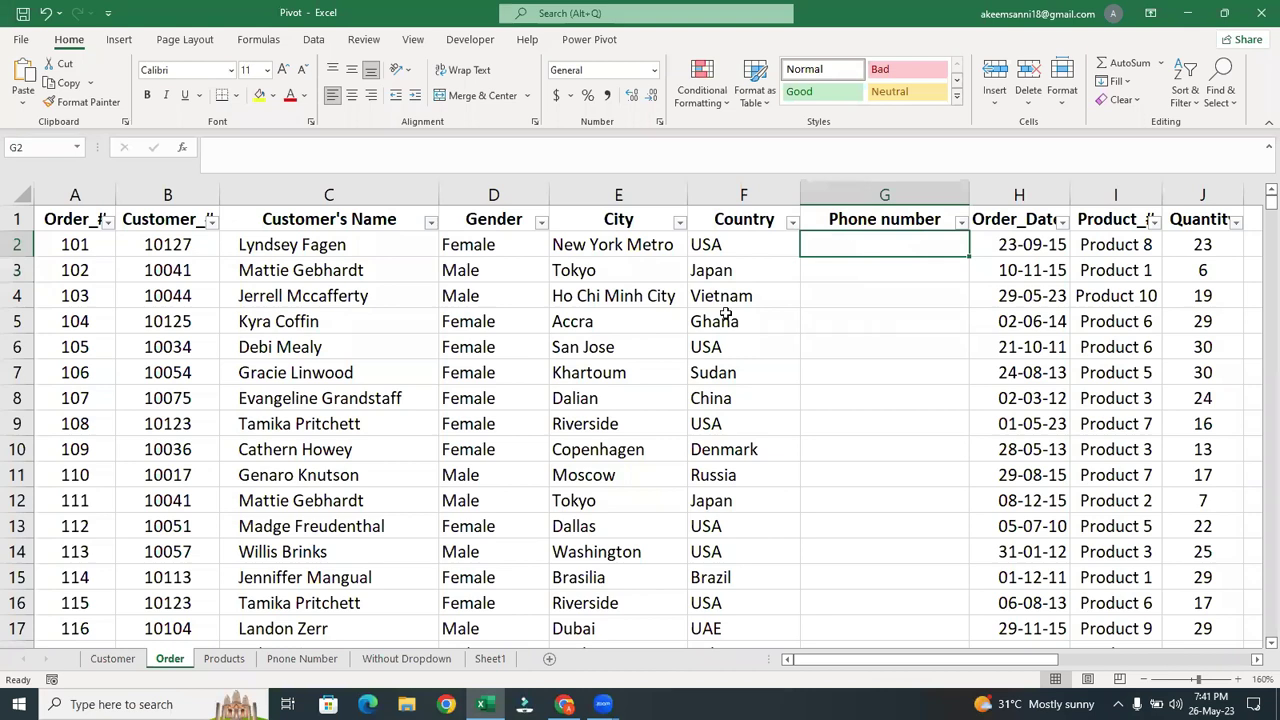
Examine the customer number and phone number columns on the Phone Number sheet, comparing them with the Order sheet.
{"action": "left_click", "coordinate": [312, 661]}
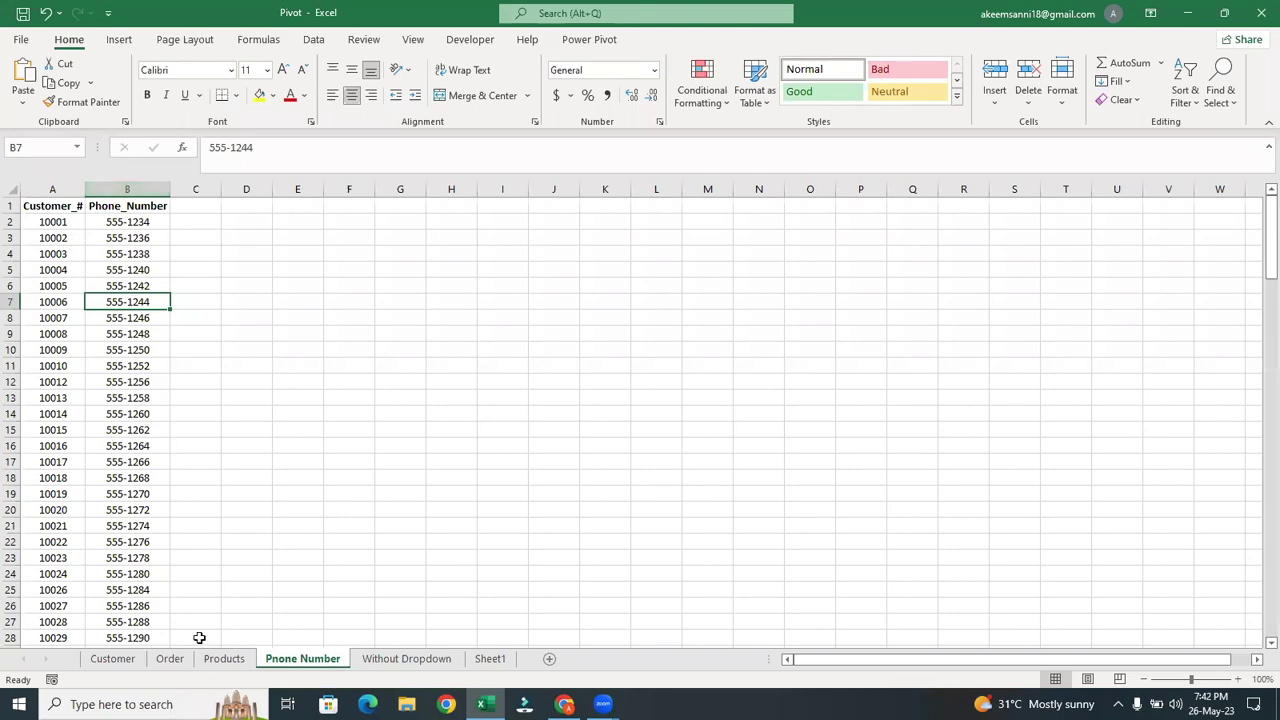
{"action": "left_click", "coordinate": [175, 660]}
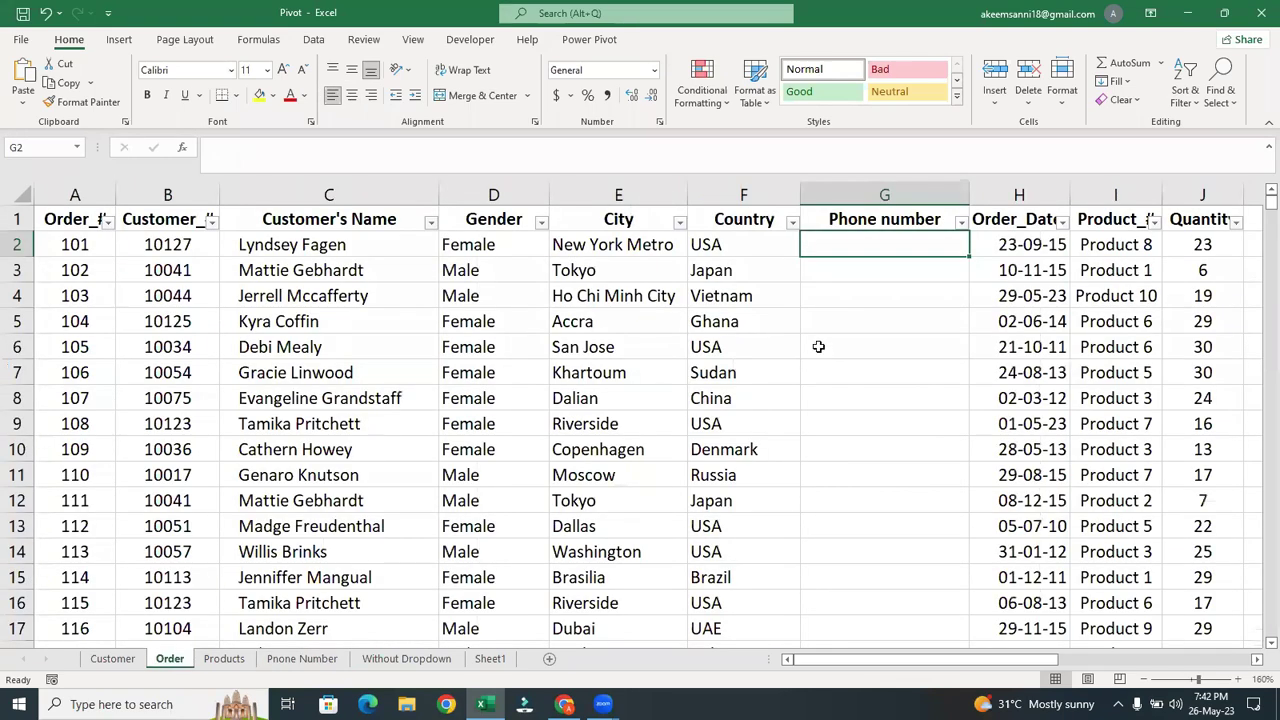
{"action": "left_click", "coordinate": [300, 660]}
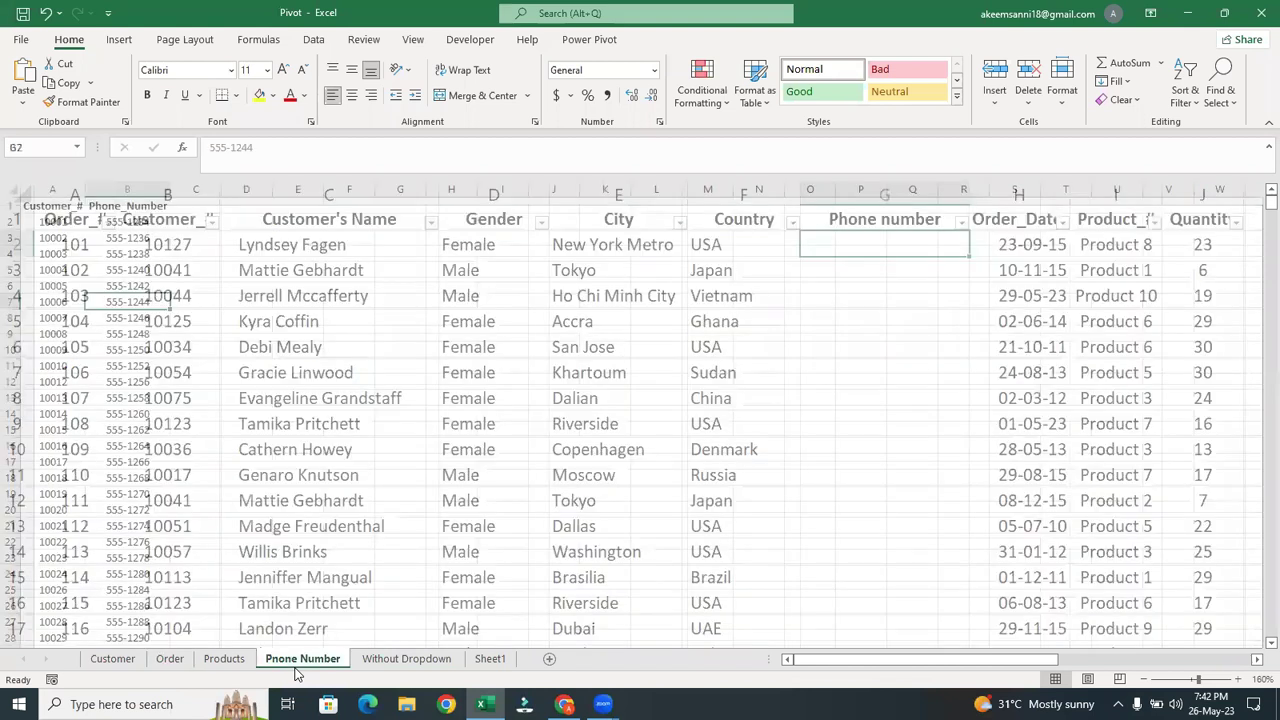
{"action": "left_click", "coordinate": [269, 634]}
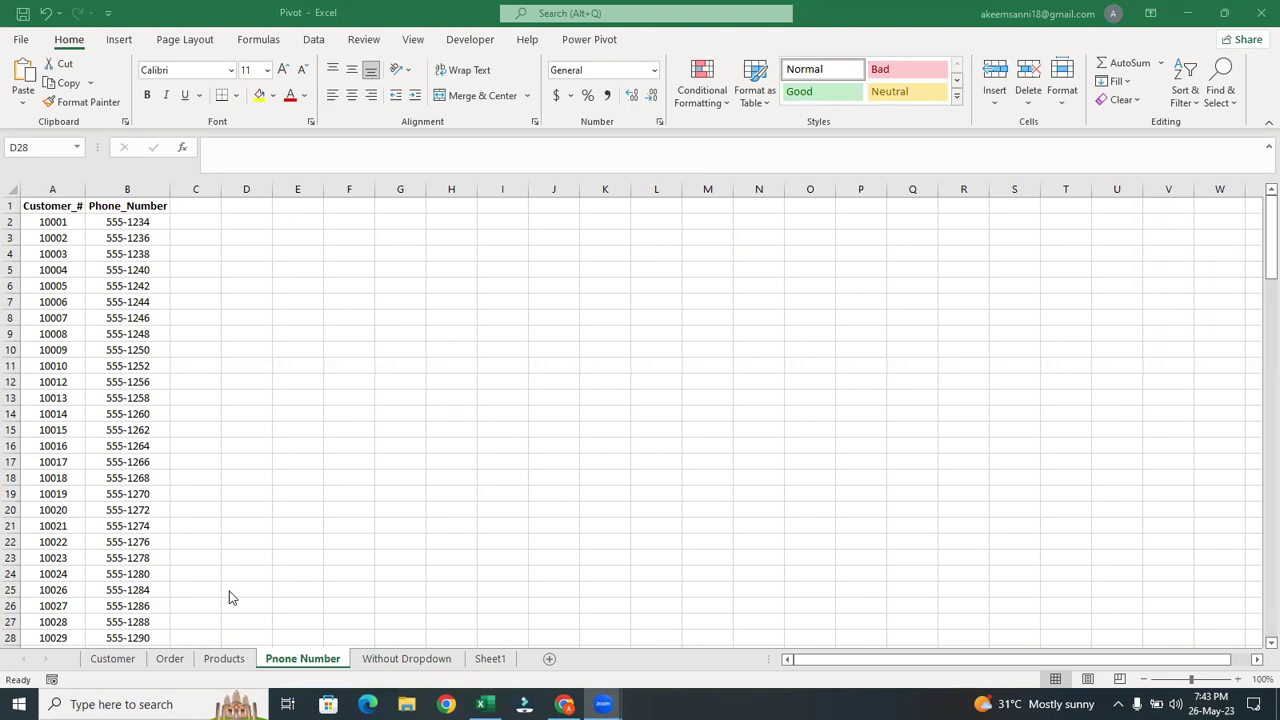
Start a VLOOKUP in the Order sheet's first Phone number cell, G2, using the customer number in B2 as the lookup value.
{"action": "left_click", "coordinate": [181, 665]}
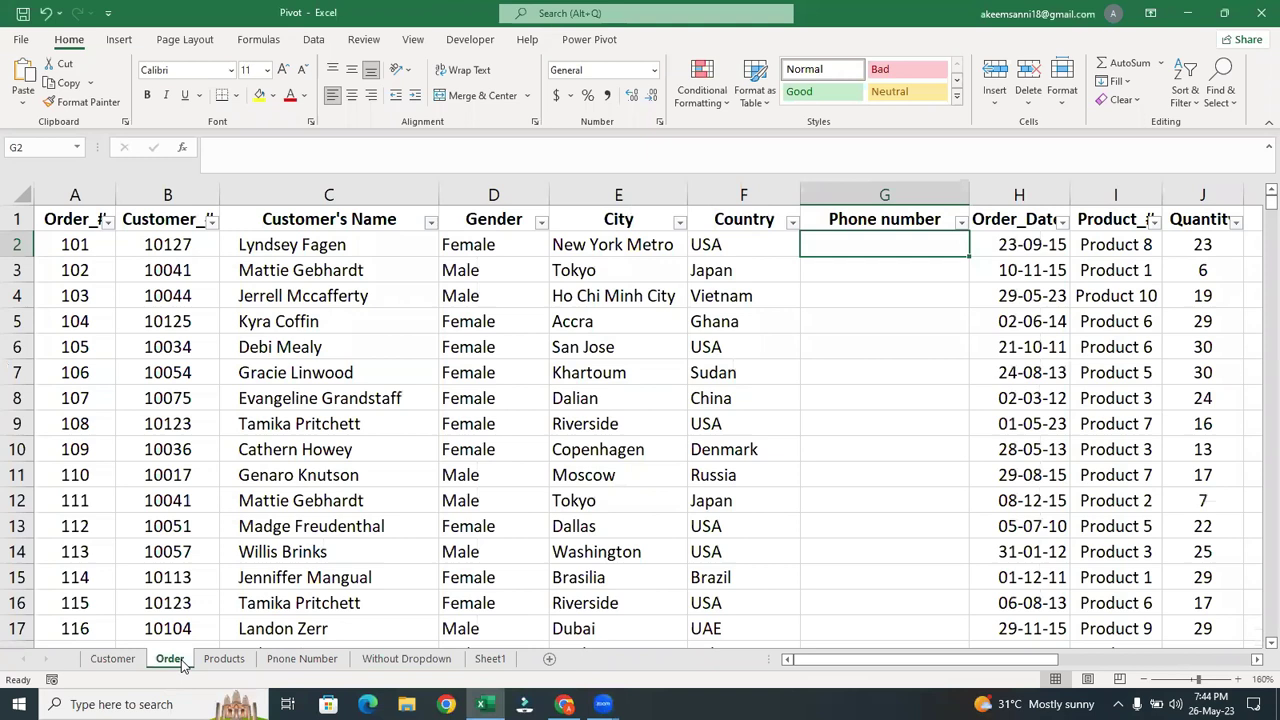
{"action": "type", "text": "=vlo"}
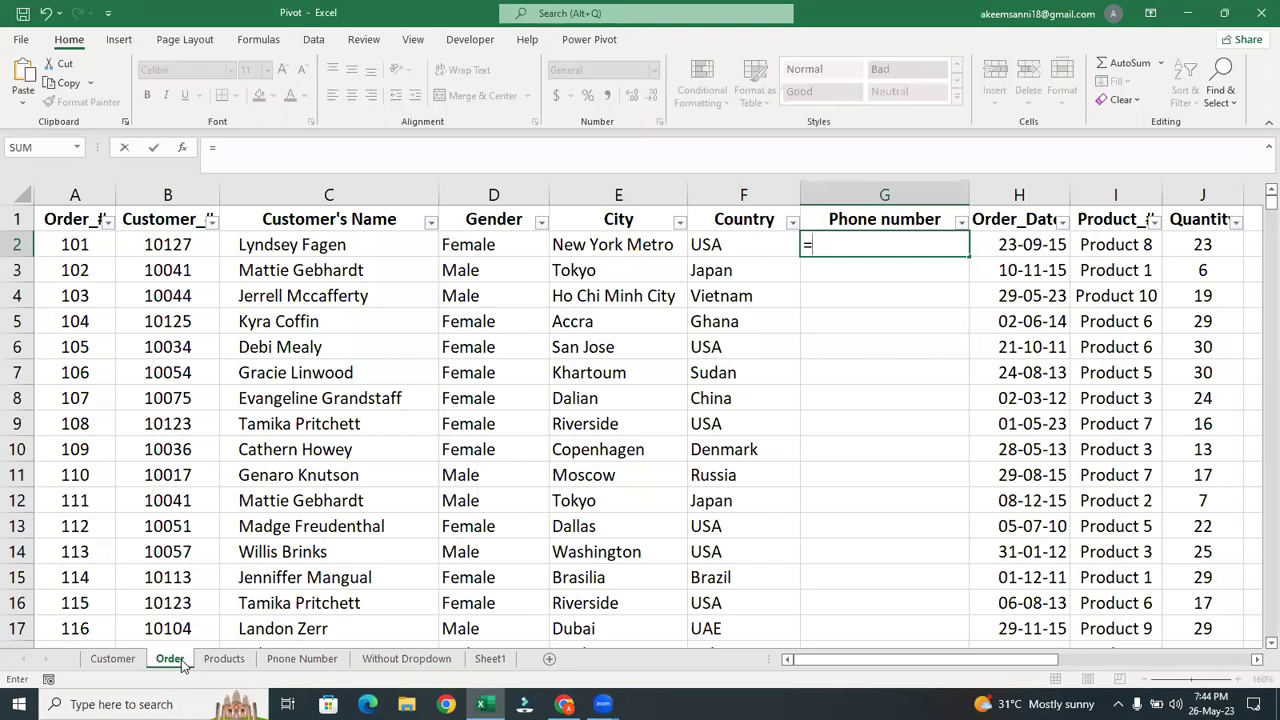
{"action": "key", "text": "Tab"}
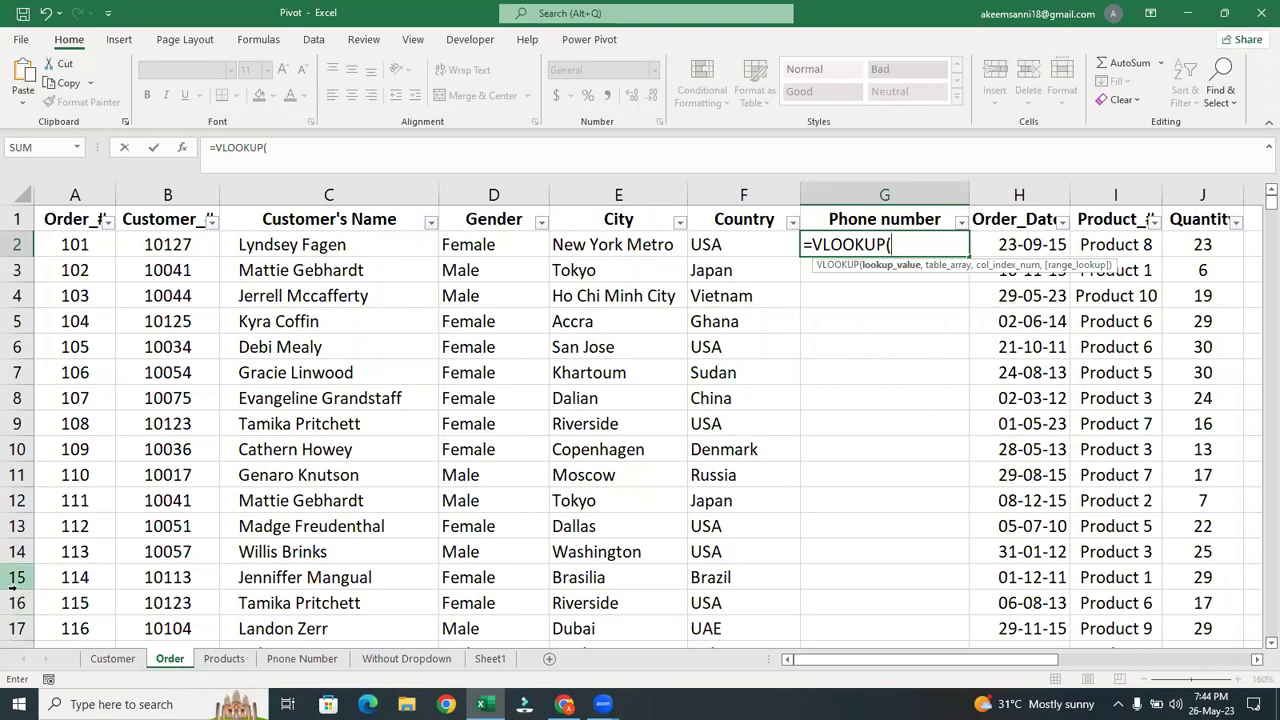
{"action": "left_click", "coordinate": [172, 244]}
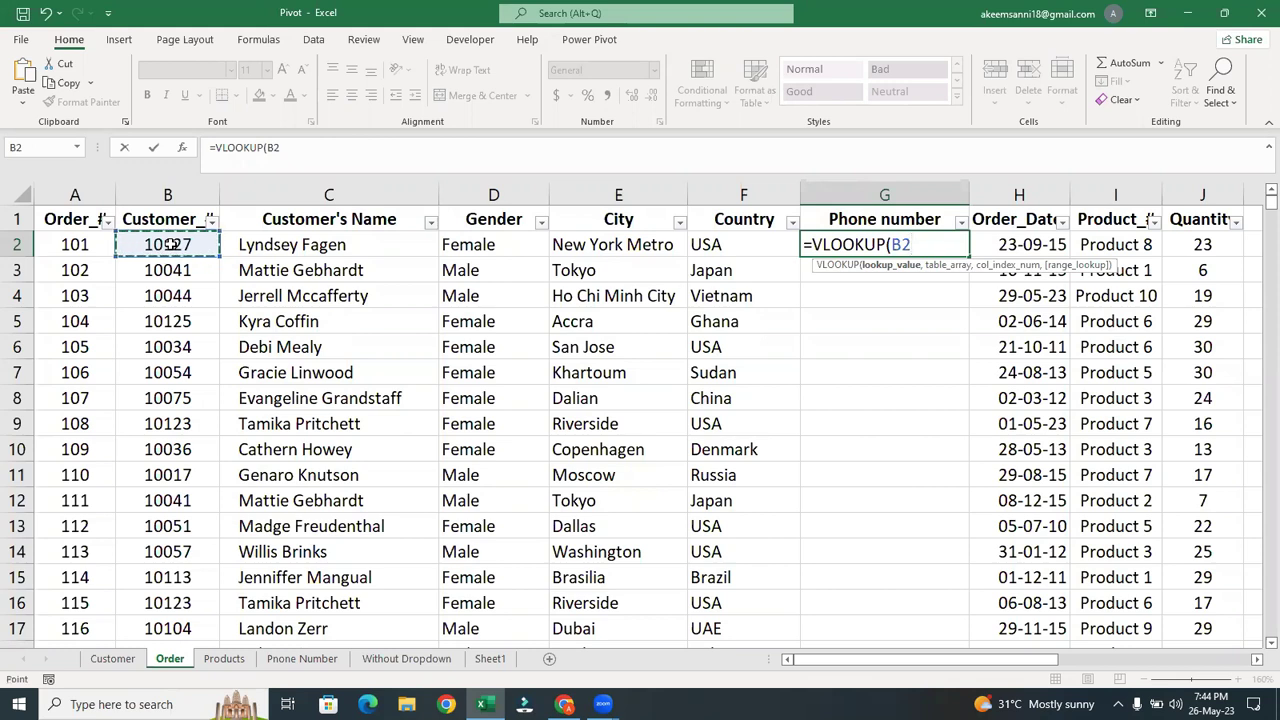
{"action": "type", "text": ","}
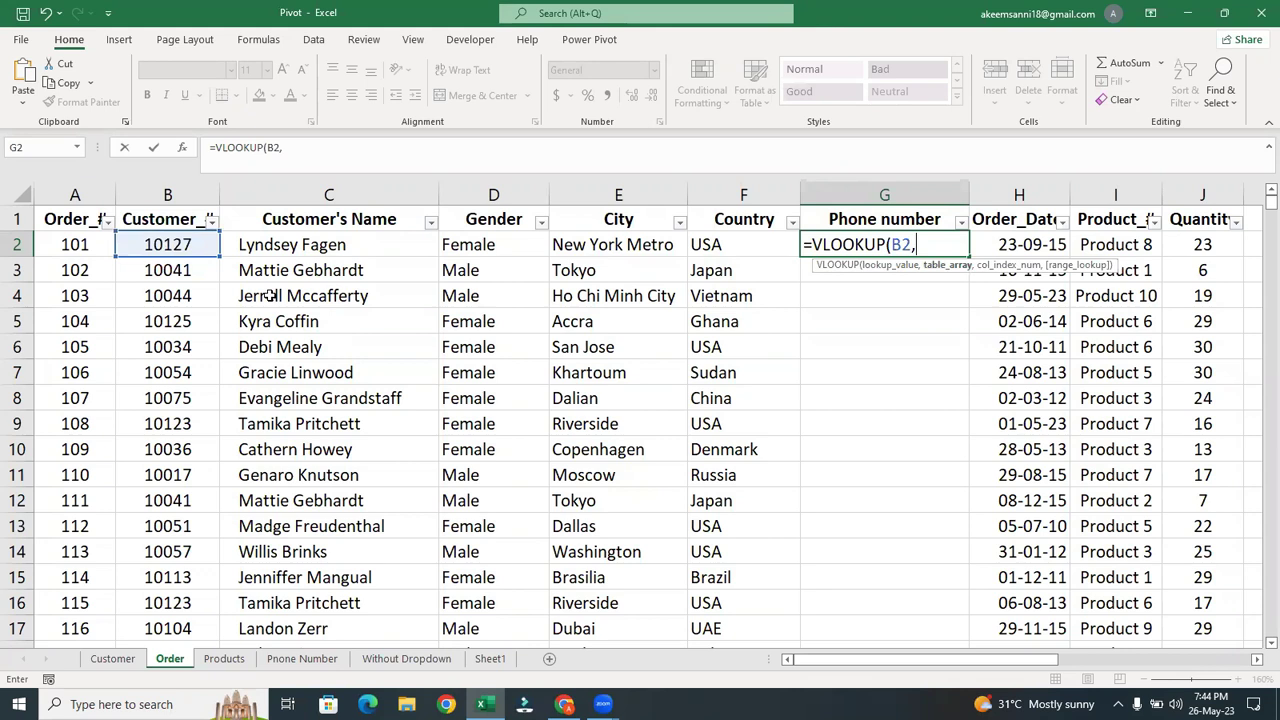
Set the VLOOKUP's table array to columns A:B of the Pnone Number sheet.
{"action": "key", "text": "alt+Tab"}
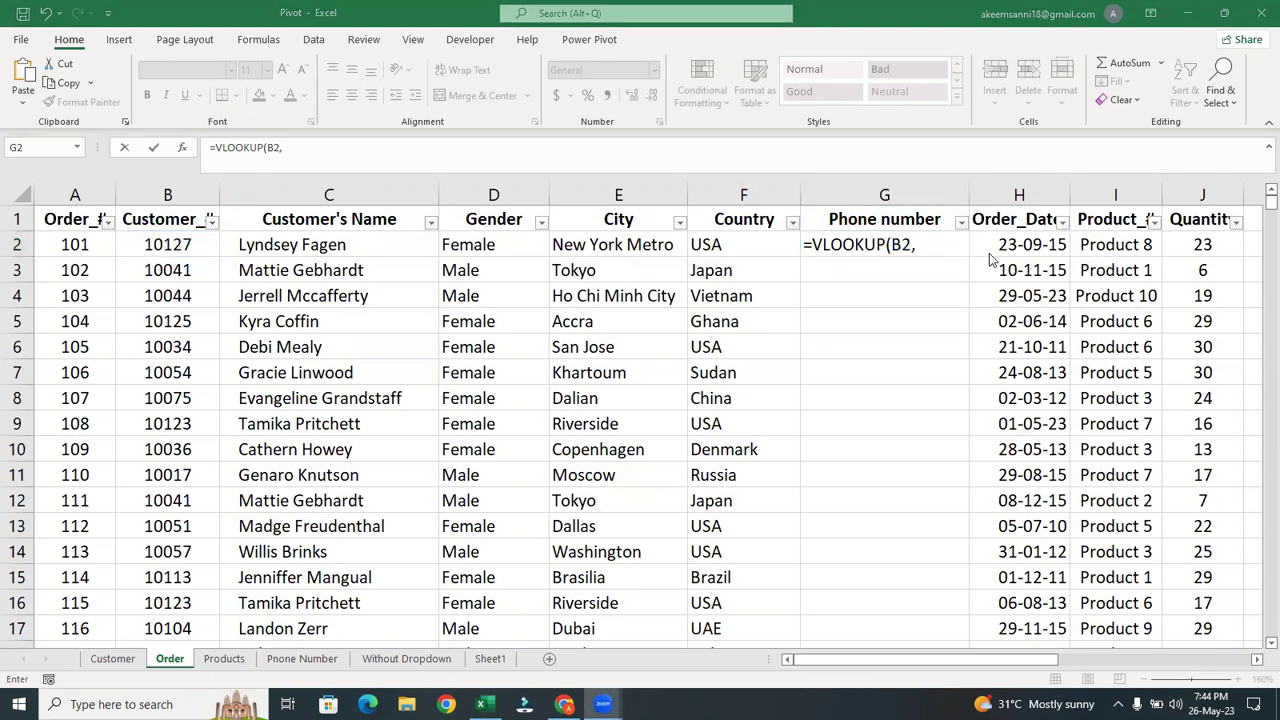
{"action": "key", "text": "alt+Tab"}
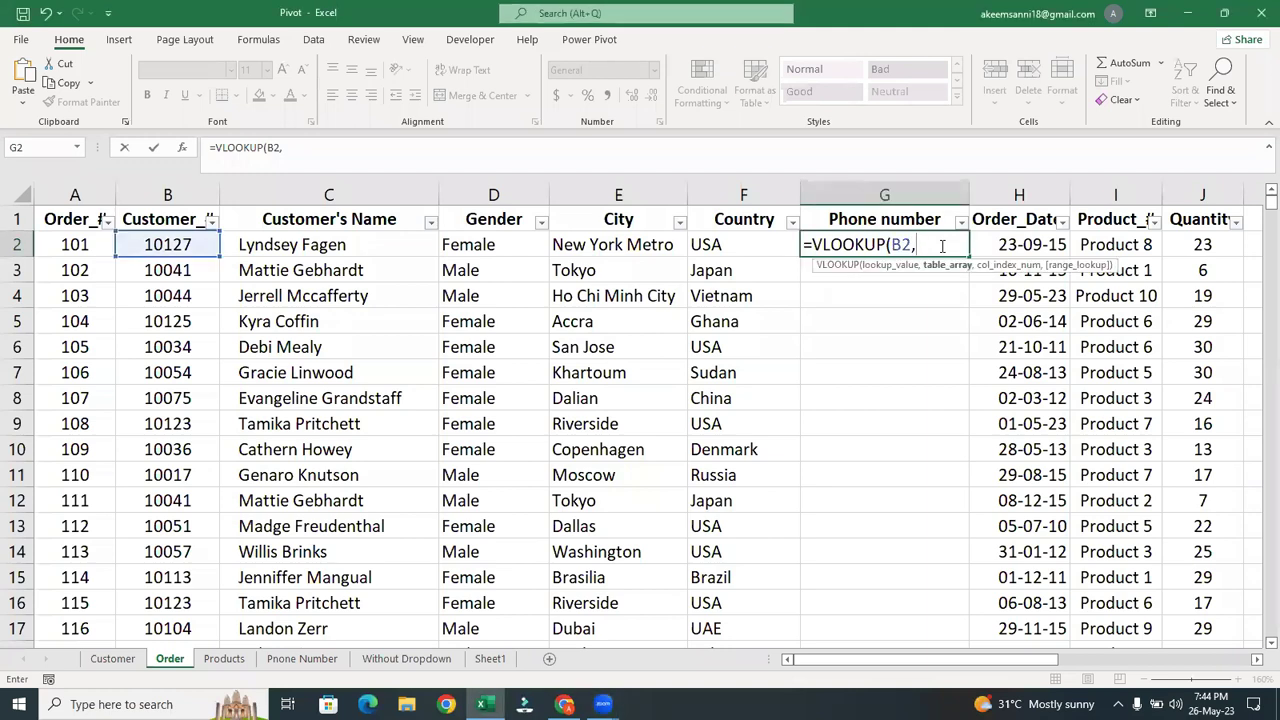
{"action": "left_click", "coordinate": [319, 665]}
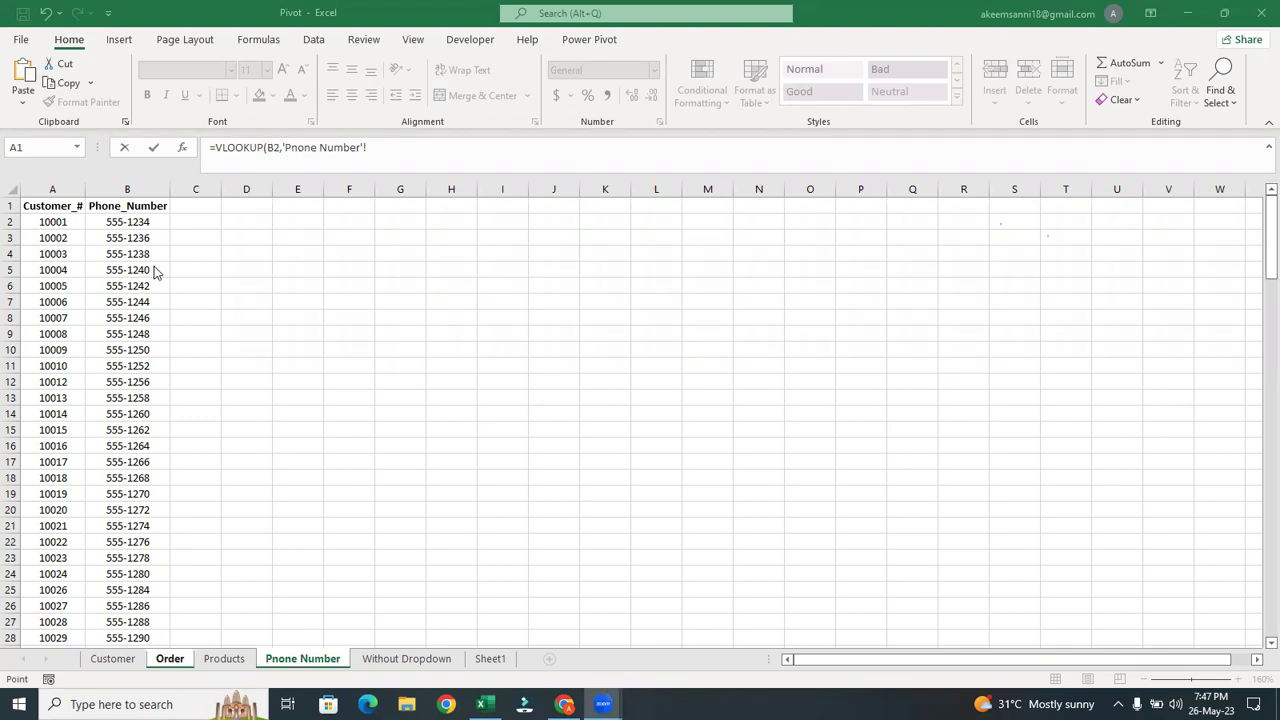
{"action": "left_click", "coordinate": [65, 189]}
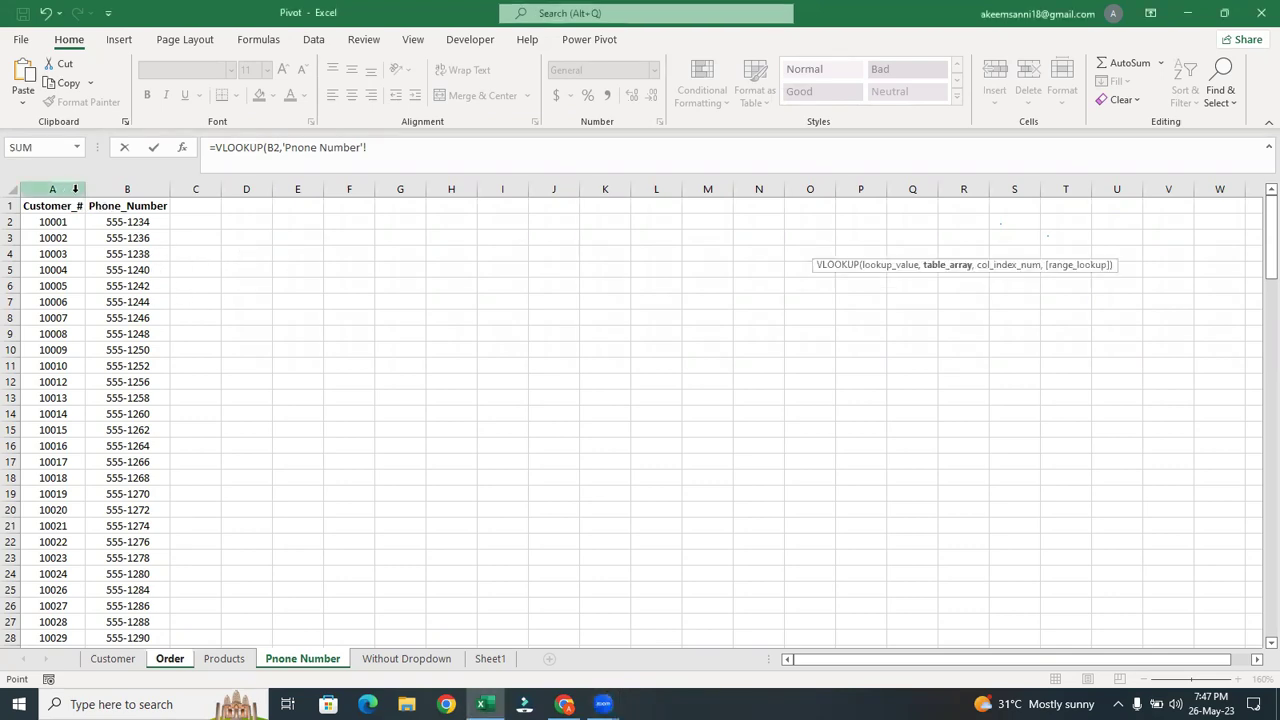
{"action": "left_click", "coordinate": [62, 189]}
{"action": "left_click_drag", "start_coordinate": [122, 204], "coordinate": [146, 183]}
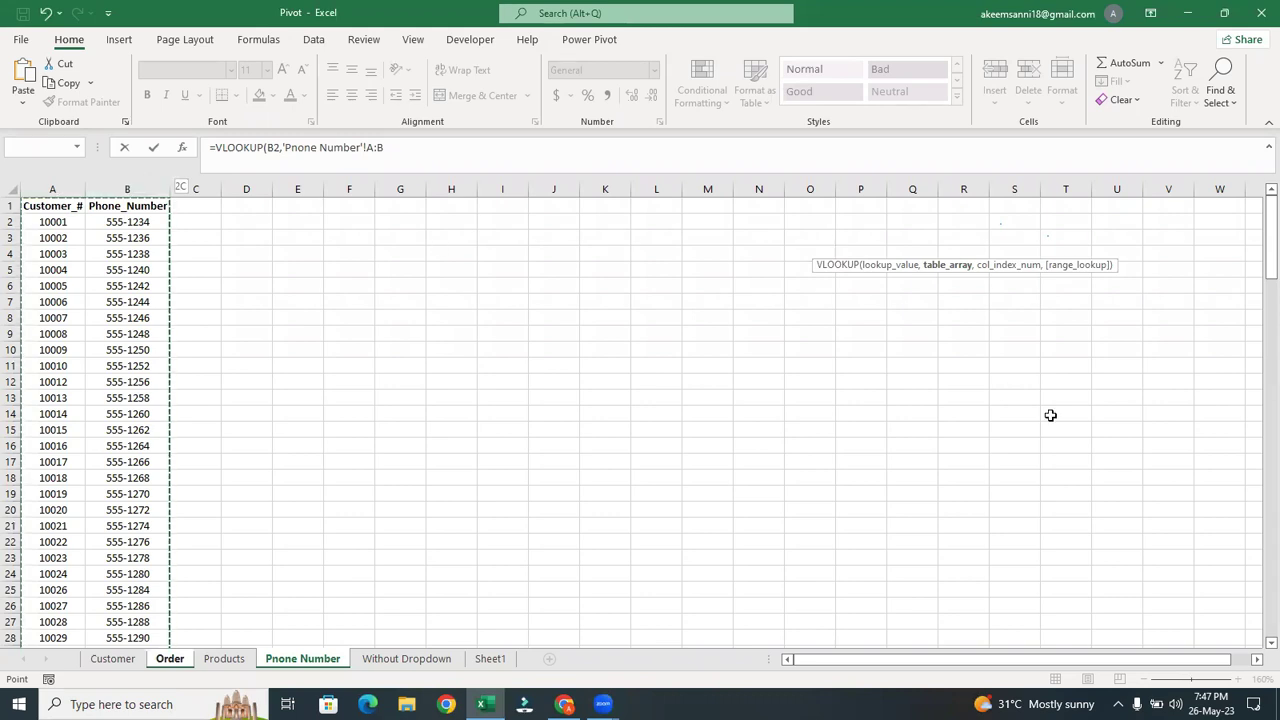
{"action": "left_click", "coordinate": [1239, 246]}
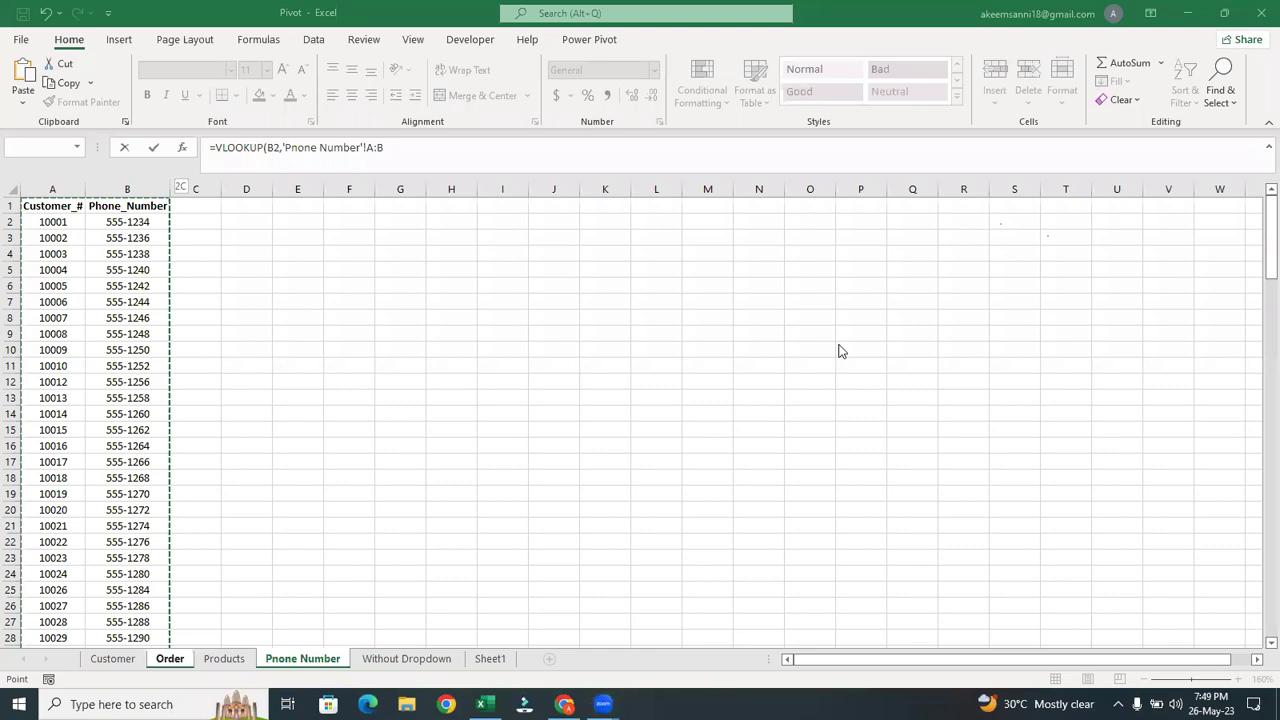
Set the VLOOKUP's column index to 2 with FALSE for an exact match, and complete the formula.
{"action": "left_click", "coordinate": [406, 148]}
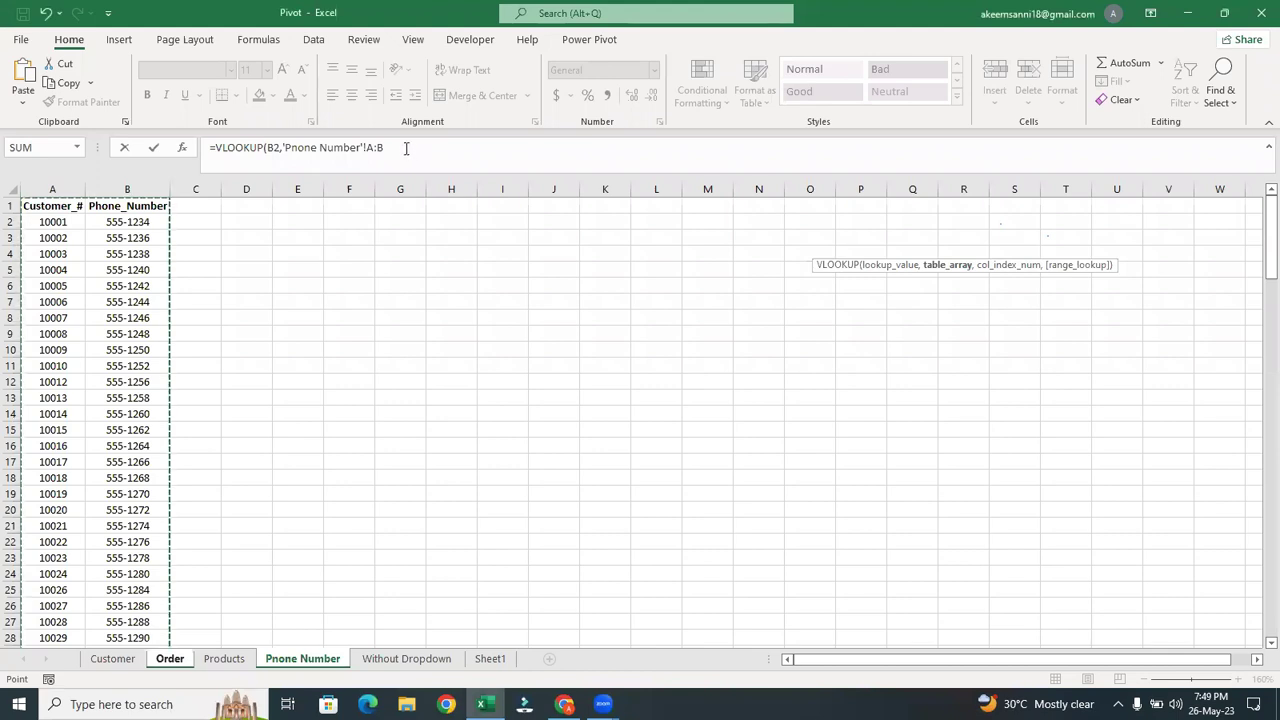
{"action": "type", "text": ","}
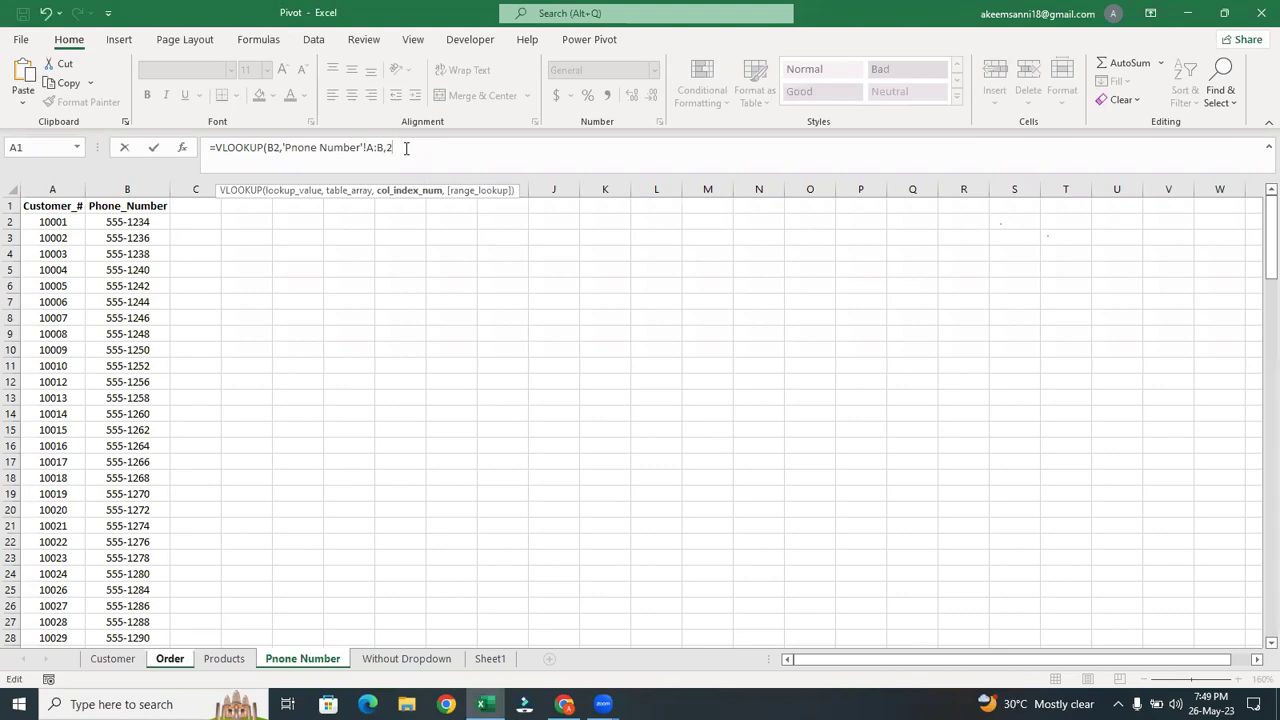
{"action": "type", "text": "2,"}
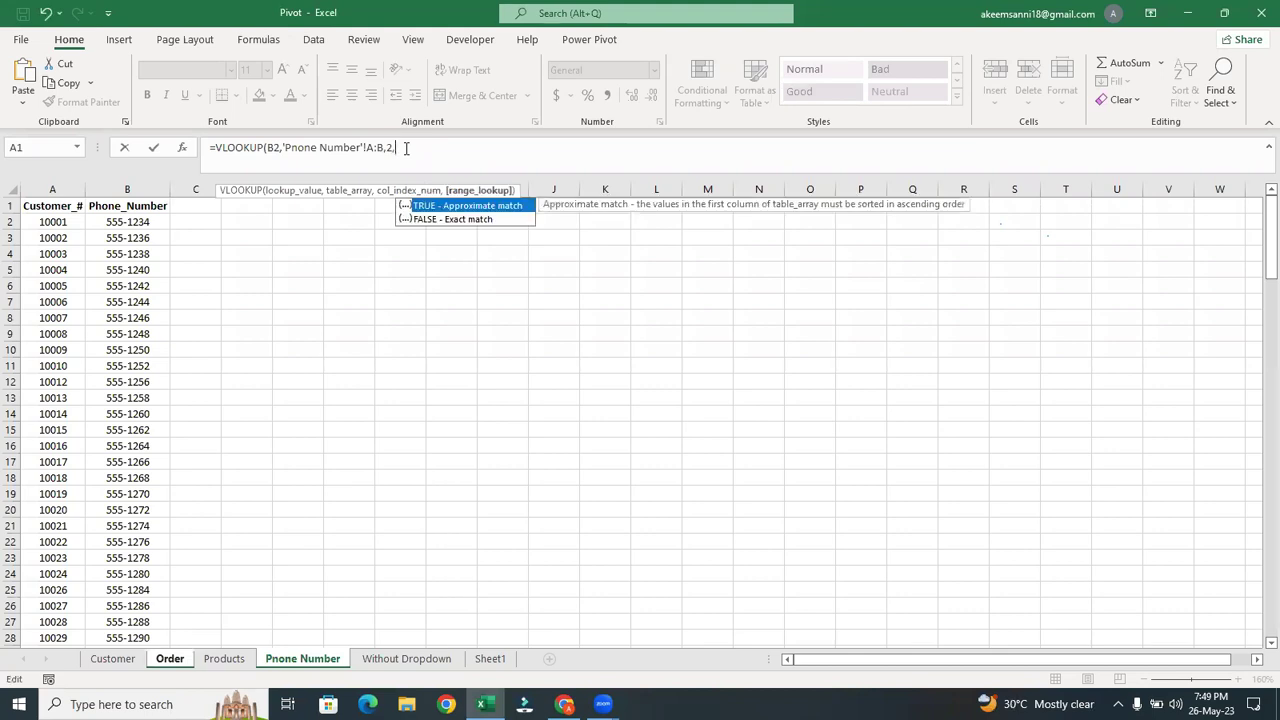
{"action": "left_click", "coordinate": [437, 220]}
{"action": "double_click", "coordinate": [437, 220]}
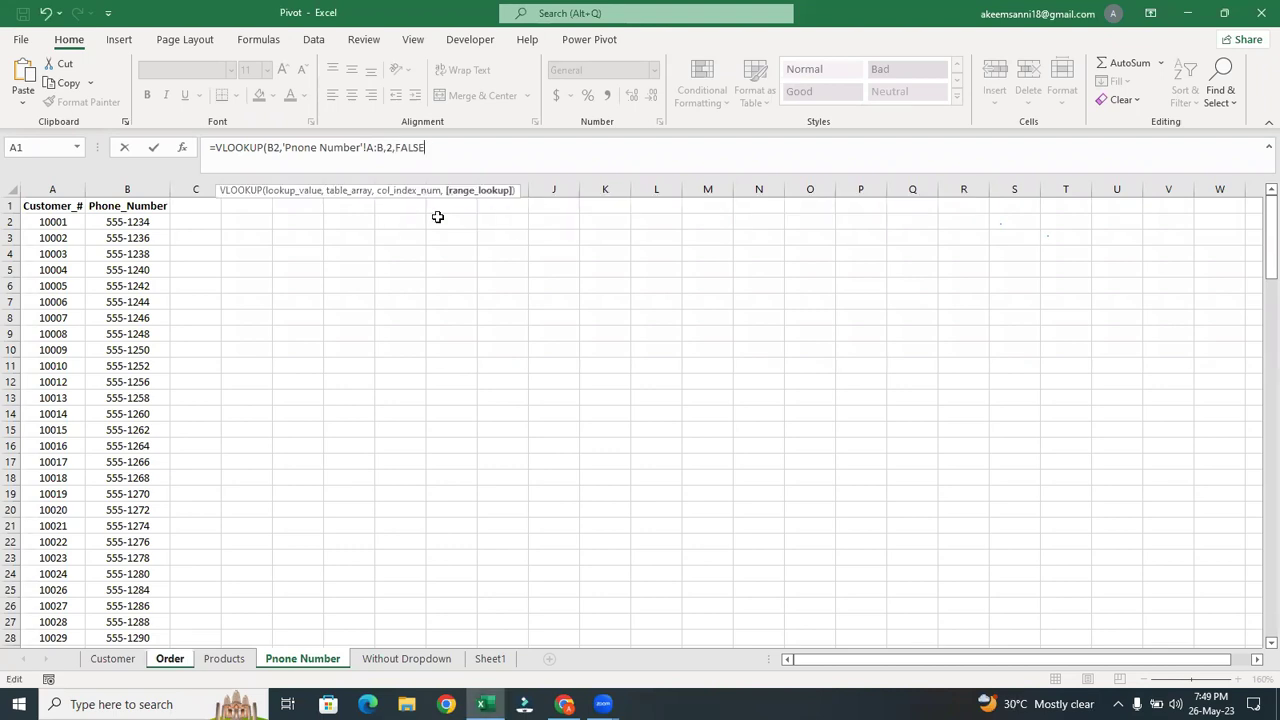
{"action": "type", "text": ")"}
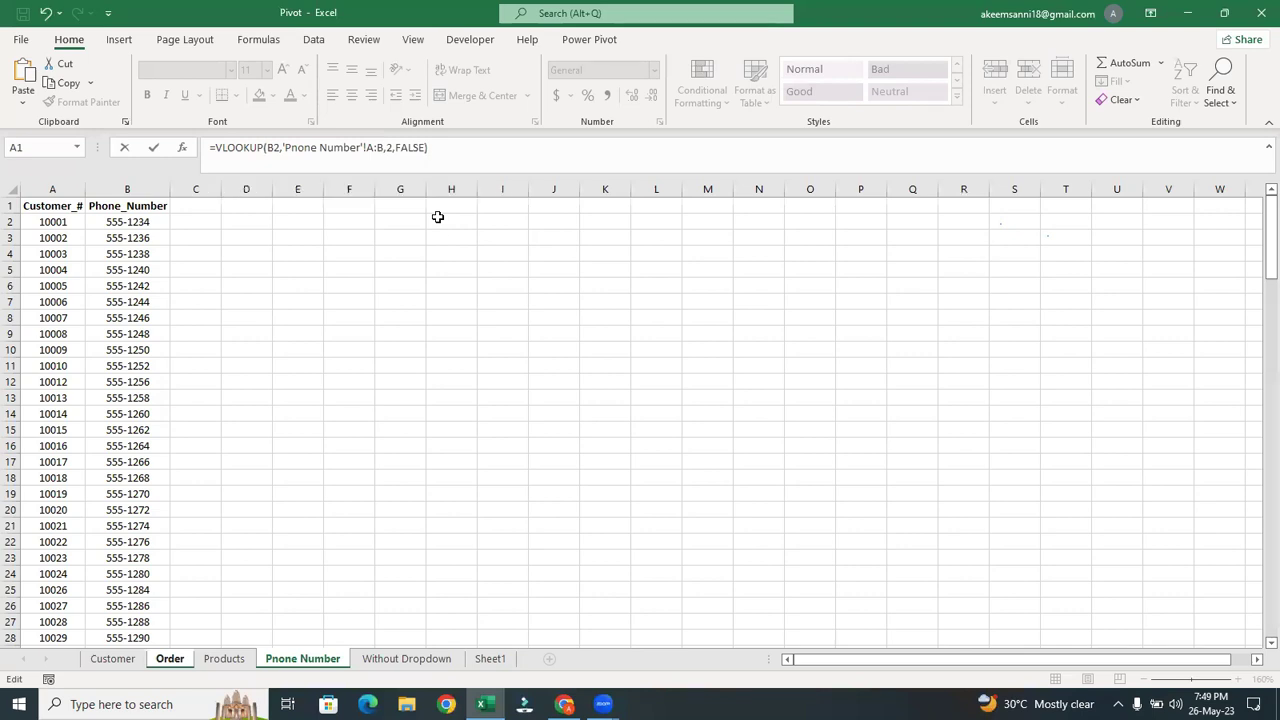
{"action": "key", "text": "Return"}
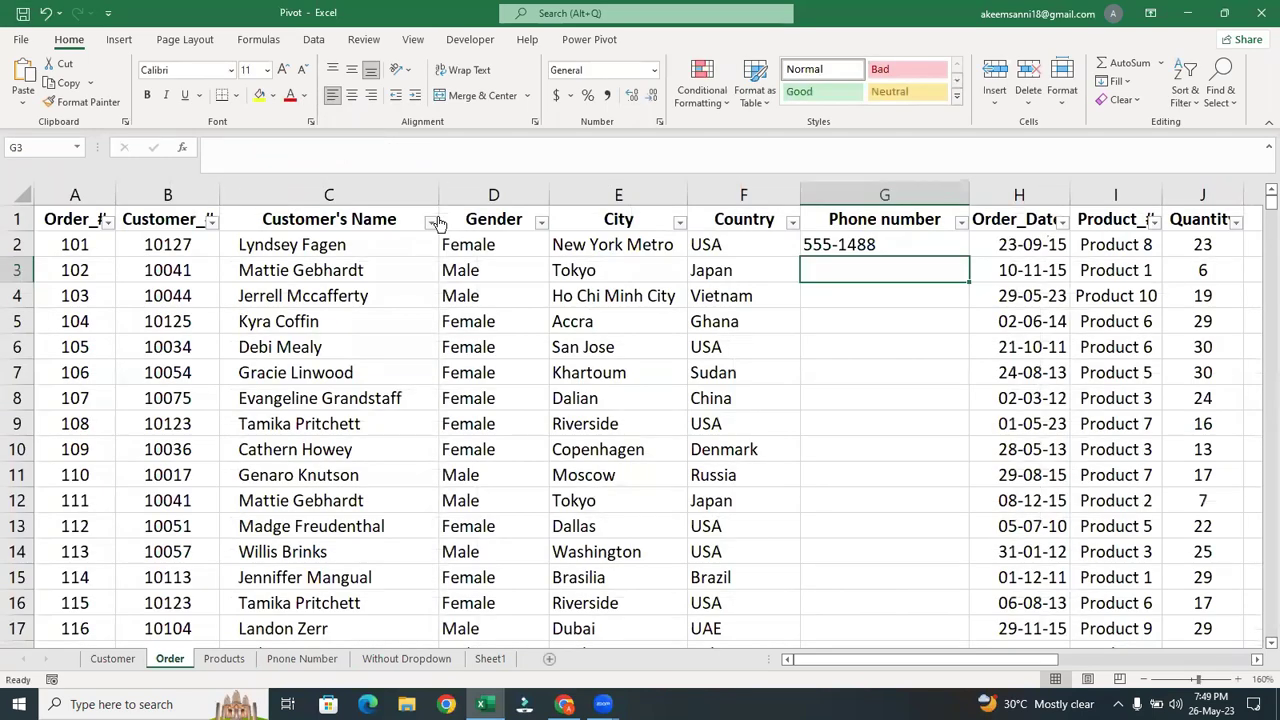
Fill the VLOOKUP formula in G2 down the whole Phone number column.
{"action": "key", "text": "alt+Tab"}
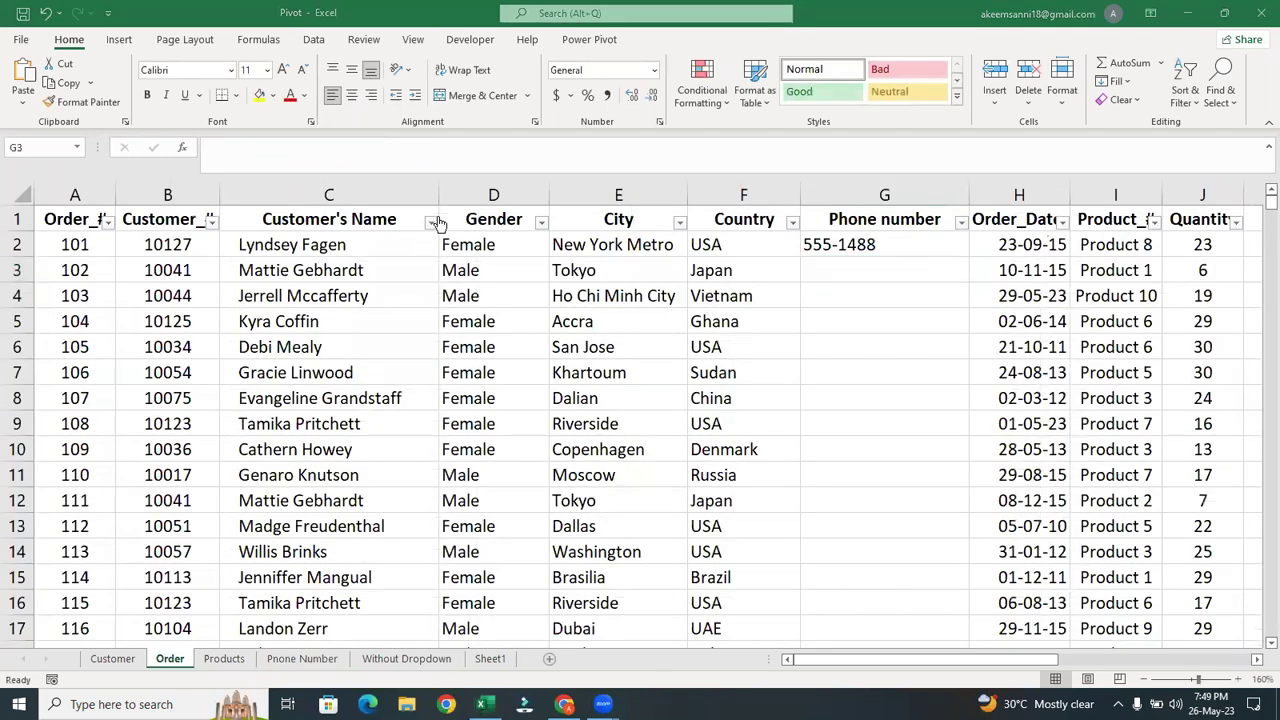
{"action": "key", "text": "alt+Tab"}
{"action": "left_click", "coordinate": [913, 236]}
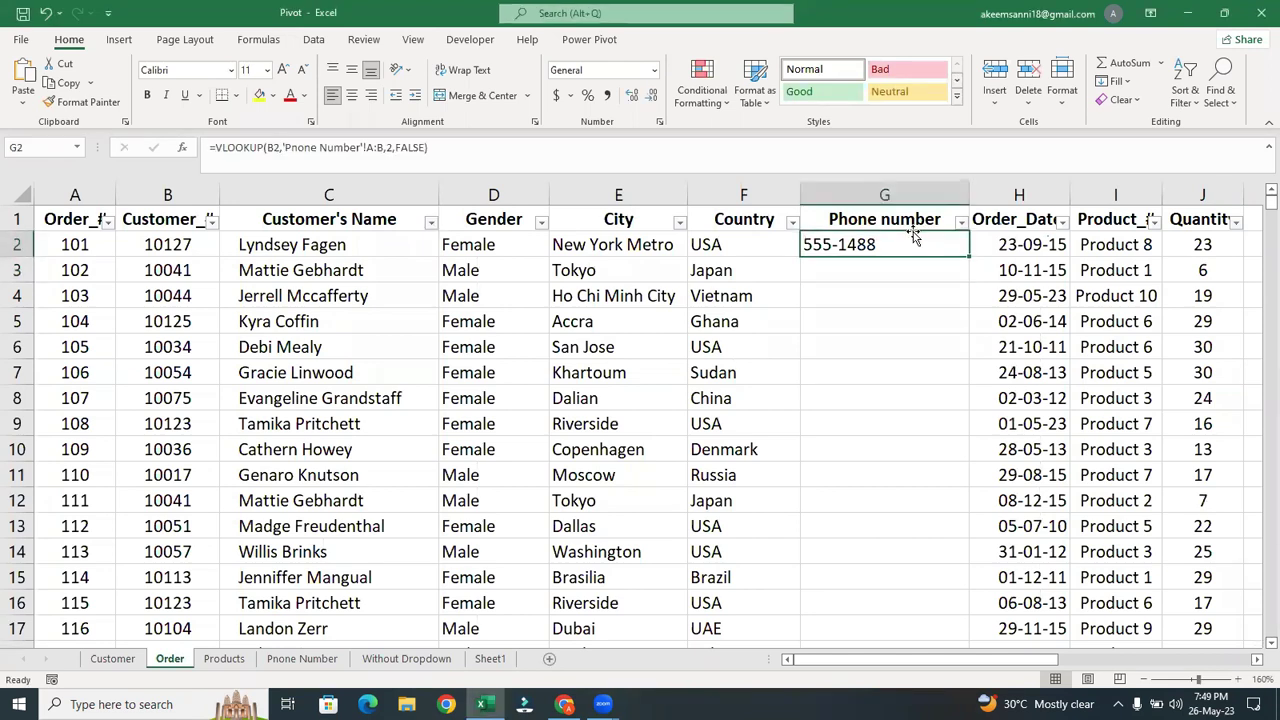
{"action": "double_click", "coordinate": [969, 257]}
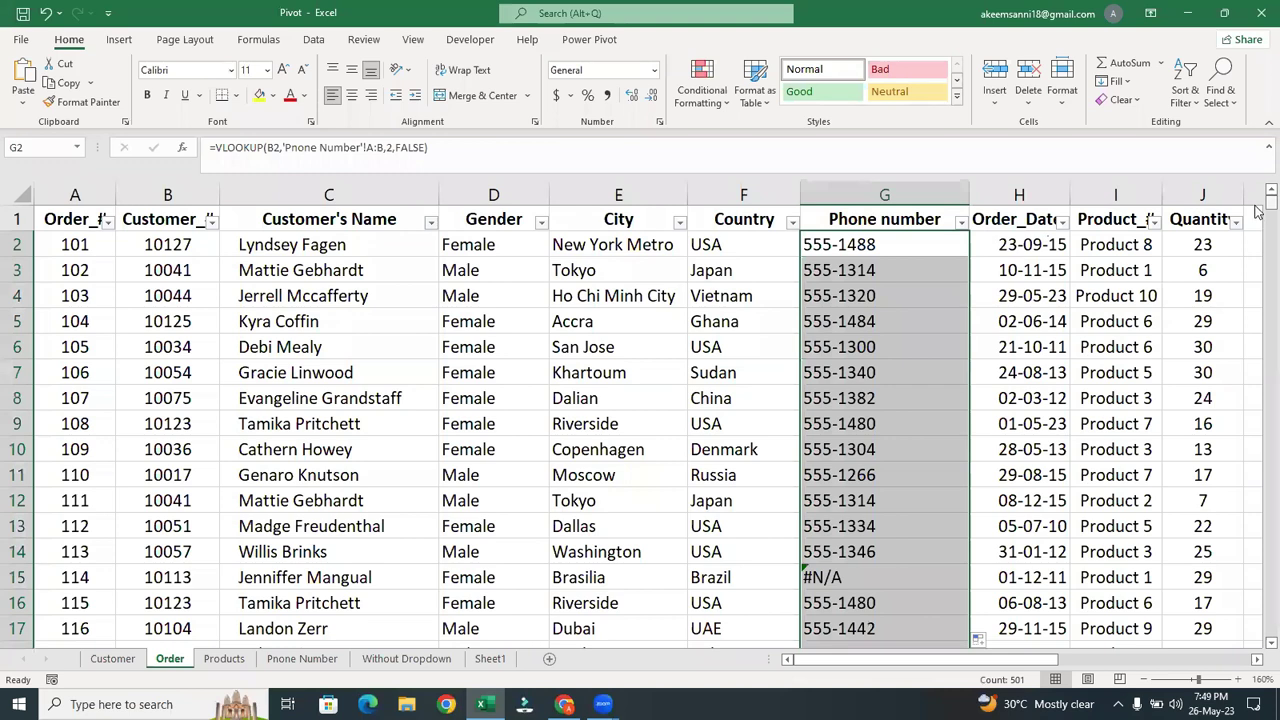
{"action": "scroll", "coordinate": [1257, 215], "scroll_direction": "down", "scroll_amount": 1}
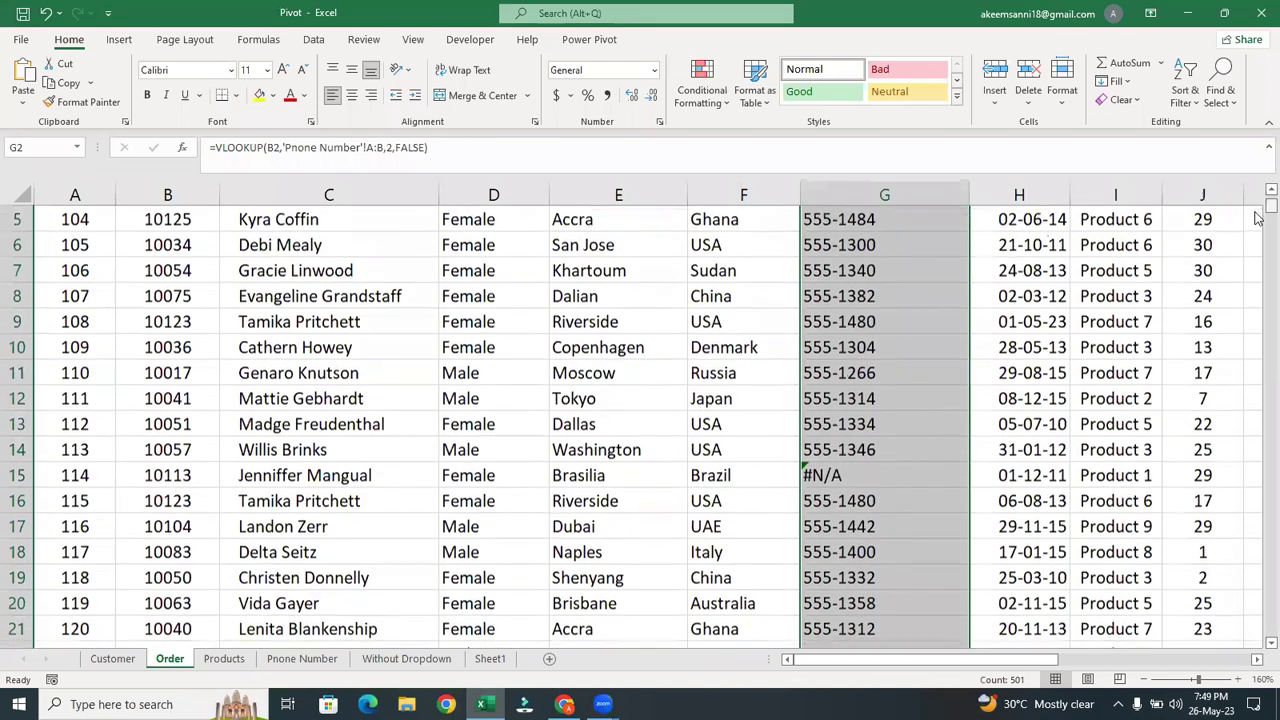
Examine the VLOOKUP formula behind the #N/A error in G15 of the Phone number column.
{"action": "left_click", "coordinate": [898, 472]}
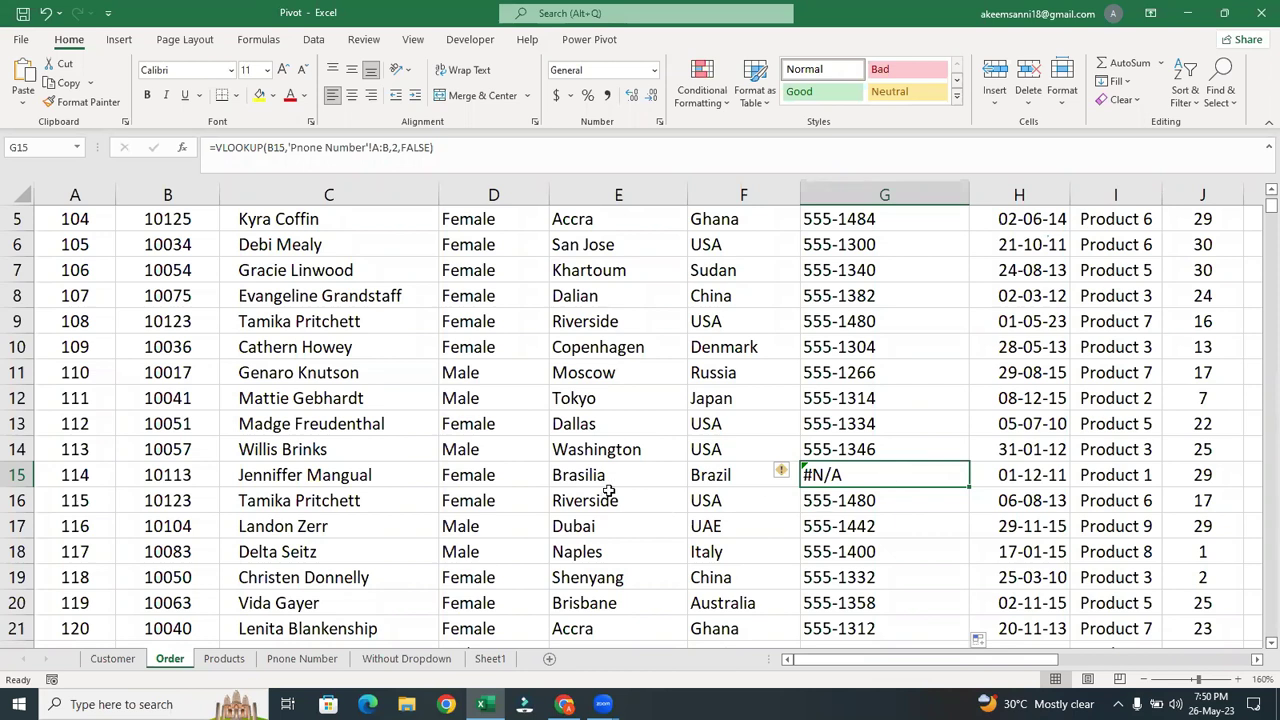
{"action": "key", "text": "alt+Tab"}
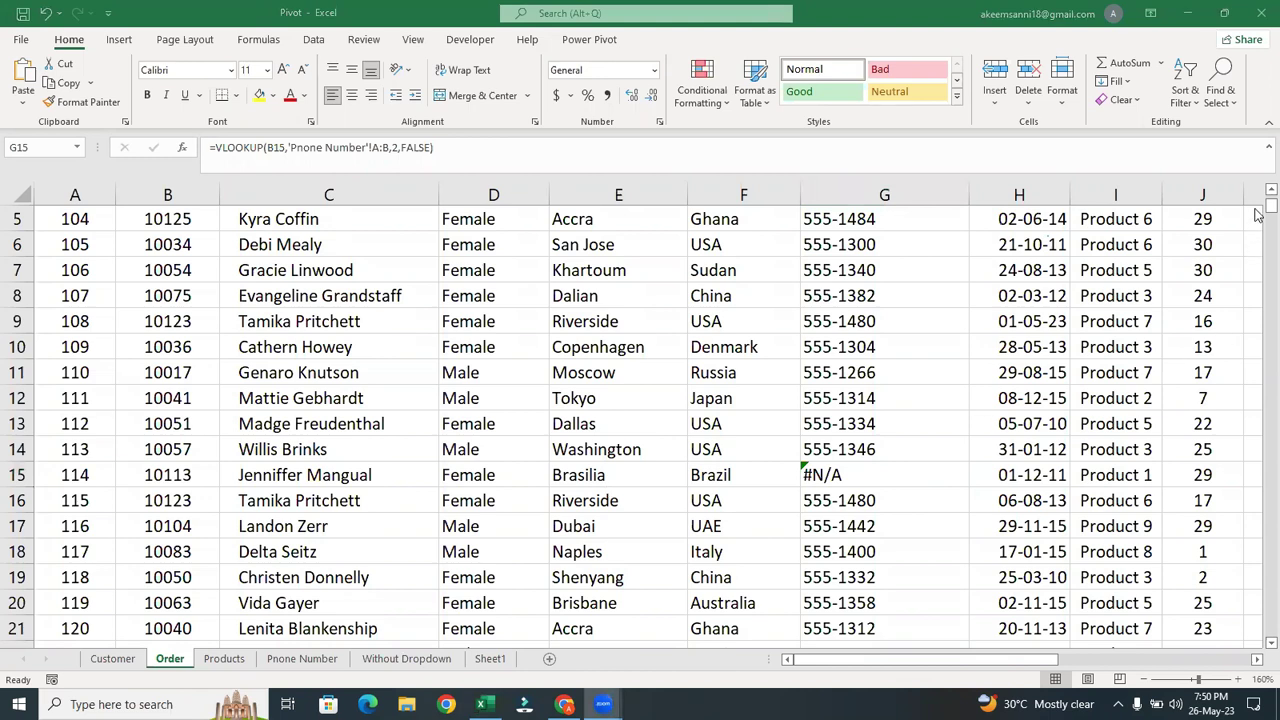
{"action": "key", "text": "alt+Tab"}
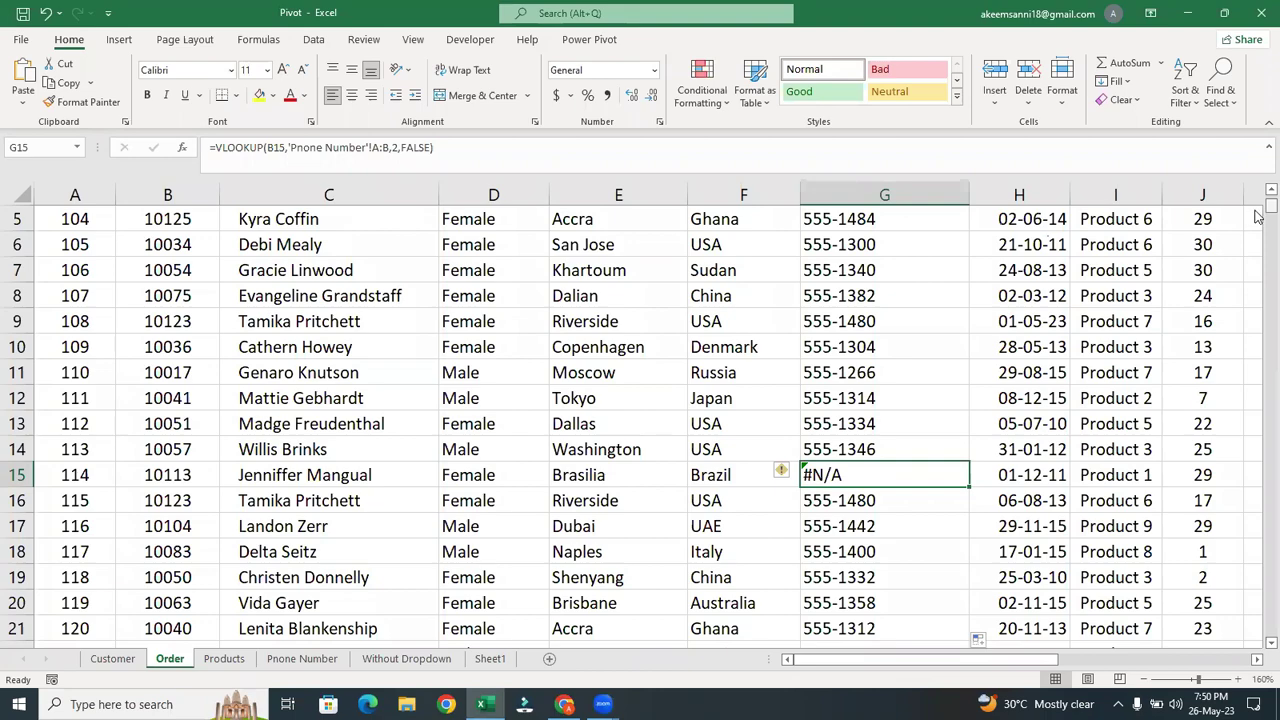
{"action": "left_click_drag", "start_coordinate": [1268, 209], "coordinate": [1258, 150]}
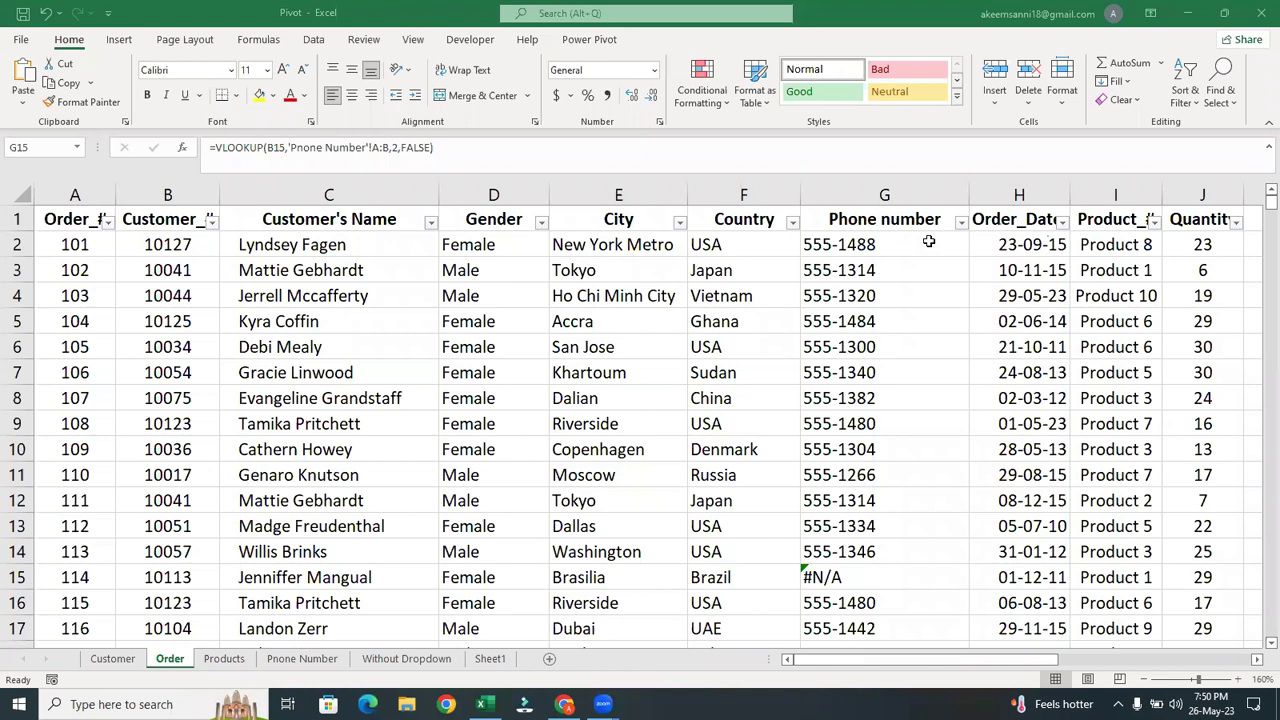
{"action": "left_click", "coordinate": [215, 147]}
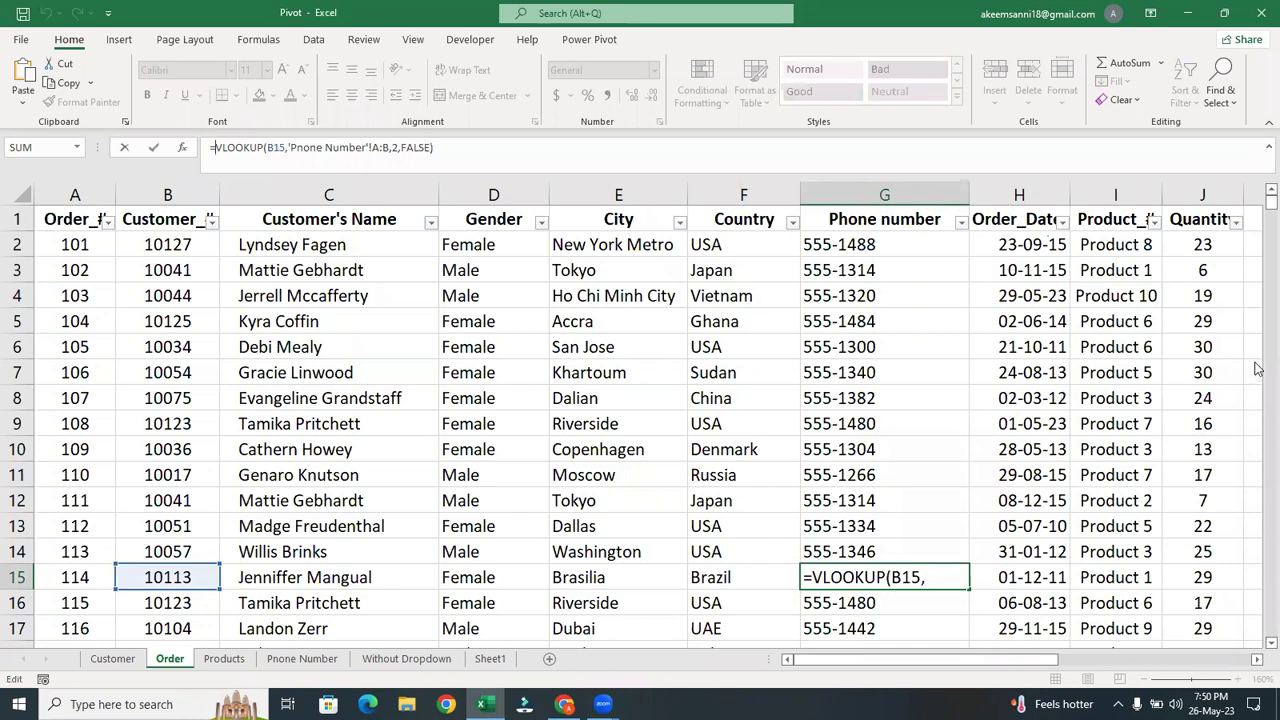
{"action": "key", "text": "Return"}
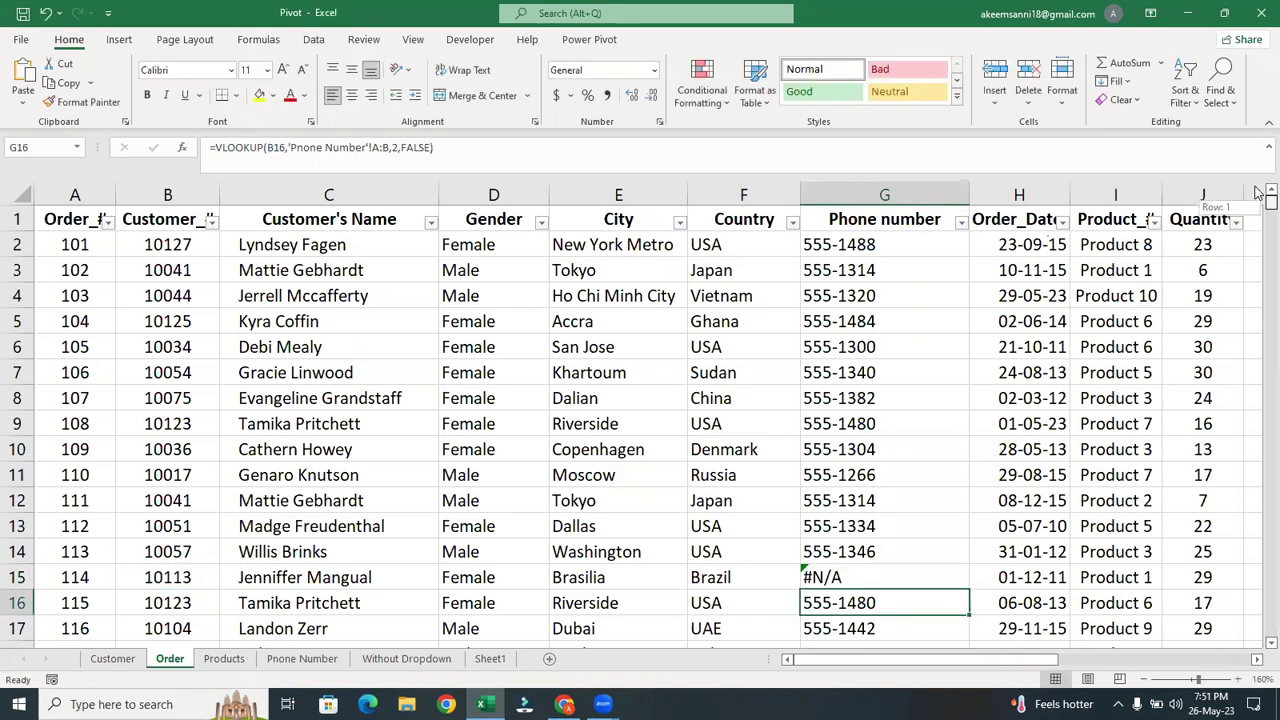
Insert the IFNA function in front of the VLOOKUP in G2, making the lookup its value argument.
{"action": "left_click", "coordinate": [908, 240]}
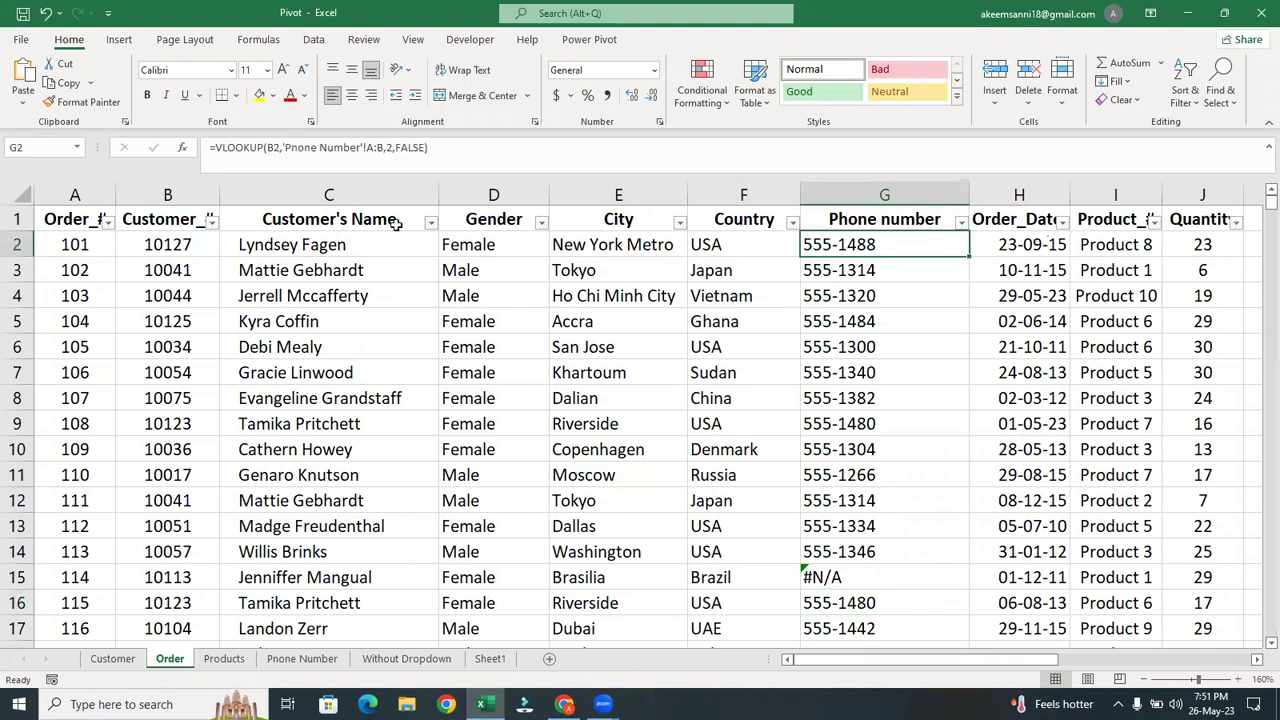
{"action": "left_click", "coordinate": [217, 148]}
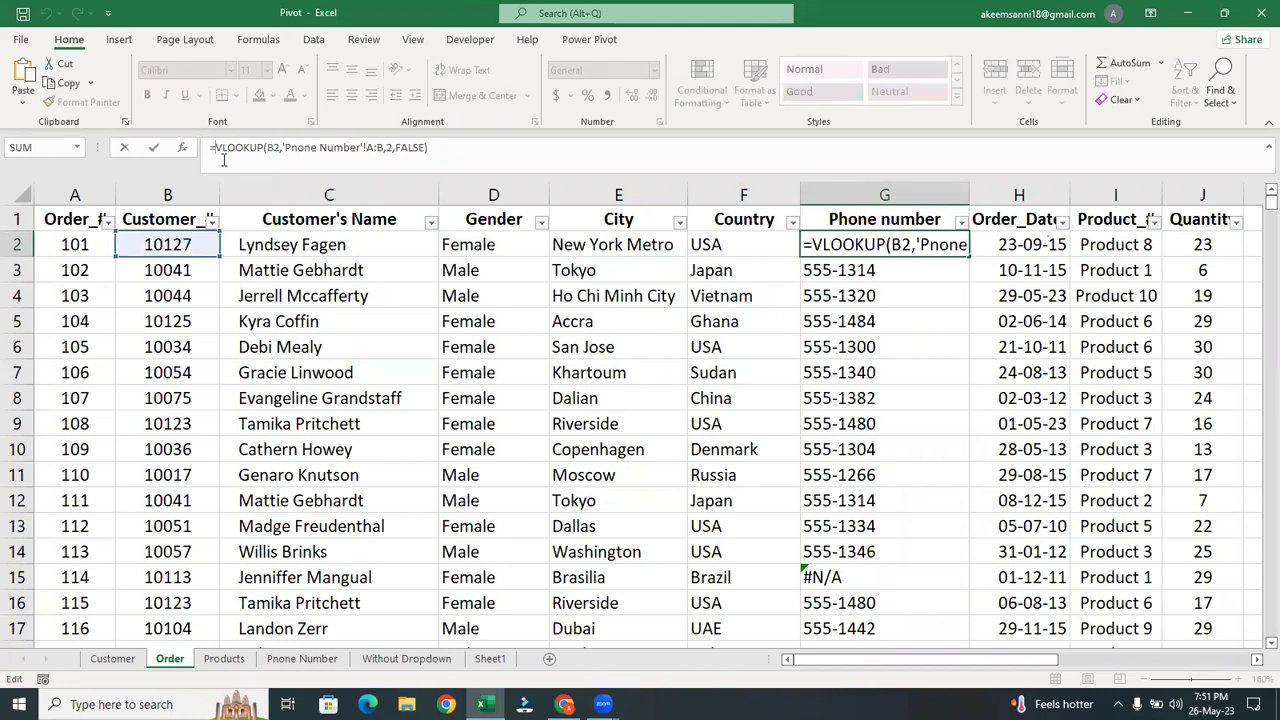
{"action": "type", "text": "if"}
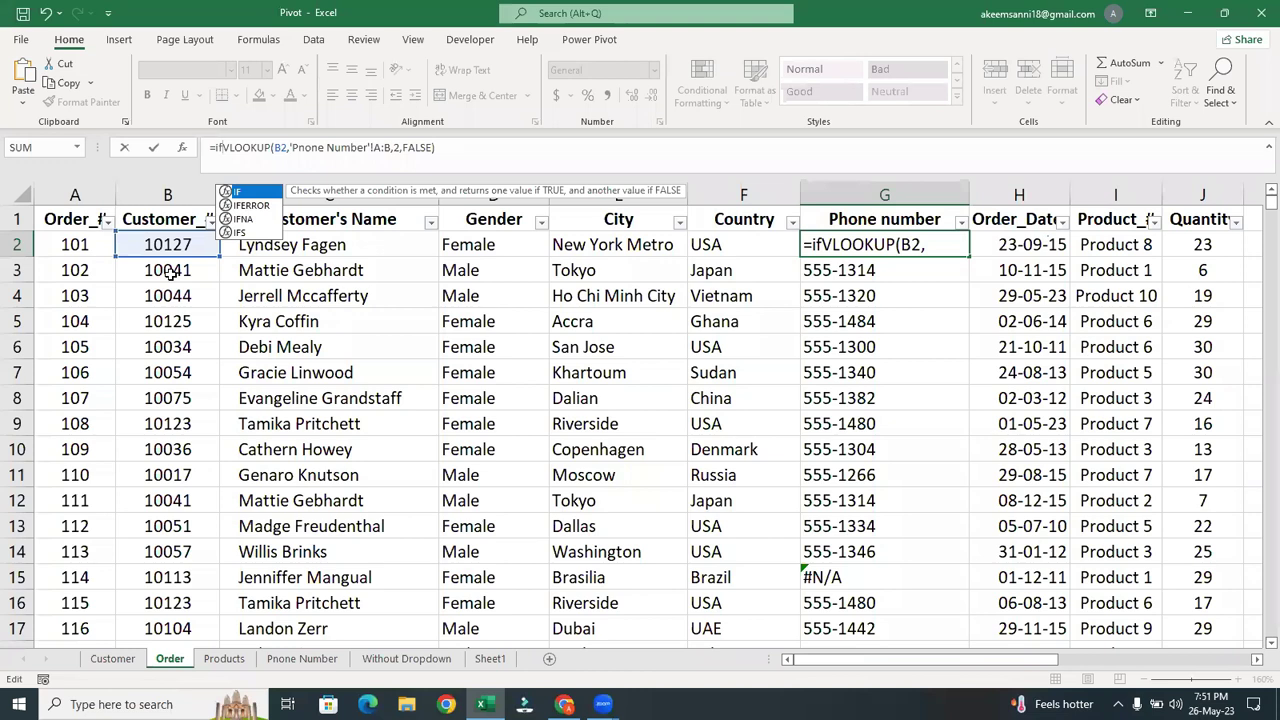
{"action": "left_click", "coordinate": [262, 216]}
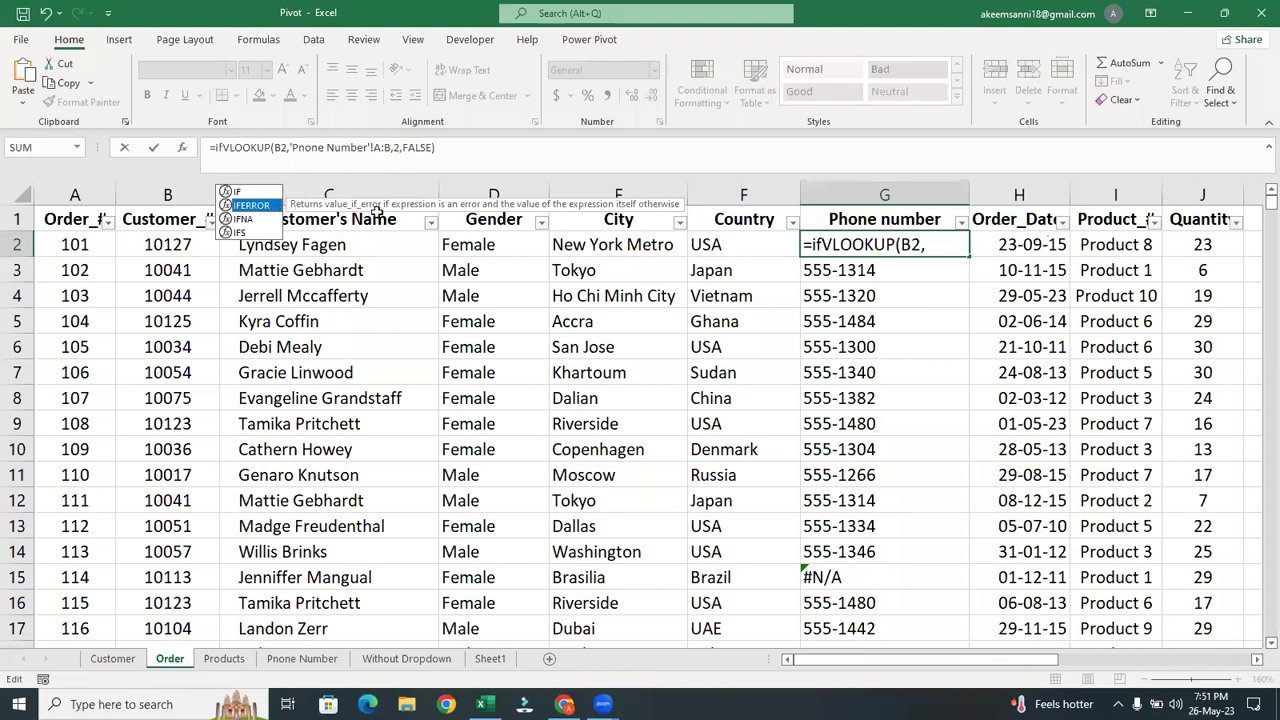
{"action": "left_click", "coordinate": [258, 222]}
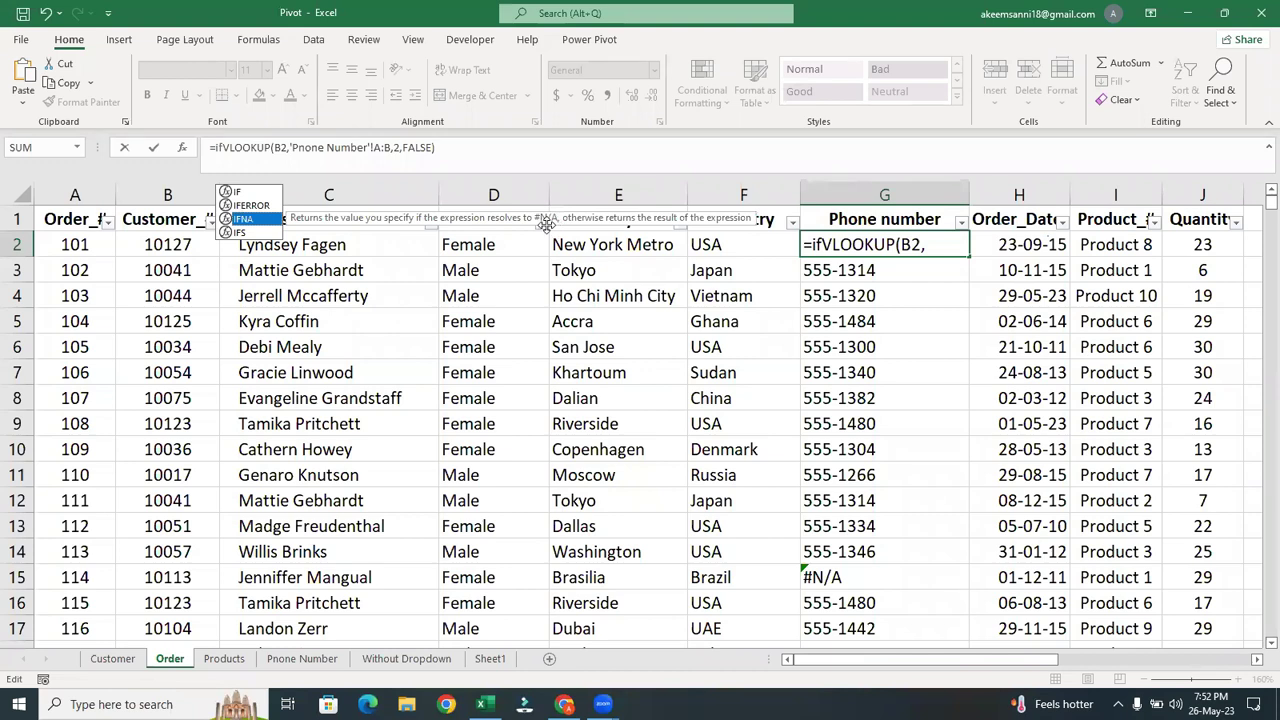
{"action": "key", "text": "Tab"}
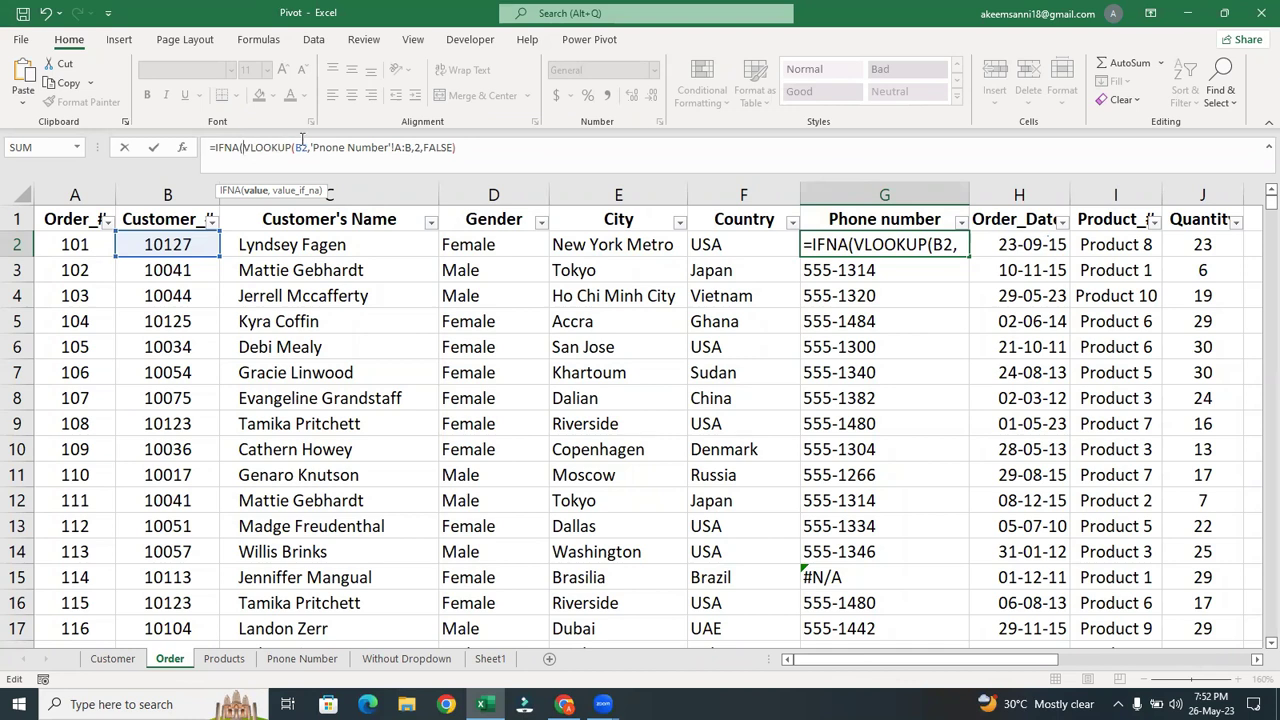
Set the IFNA function's value_if_na argument to "Not Found" and complete the formula in G2.
{"action": "left_click", "coordinate": [457, 147]}
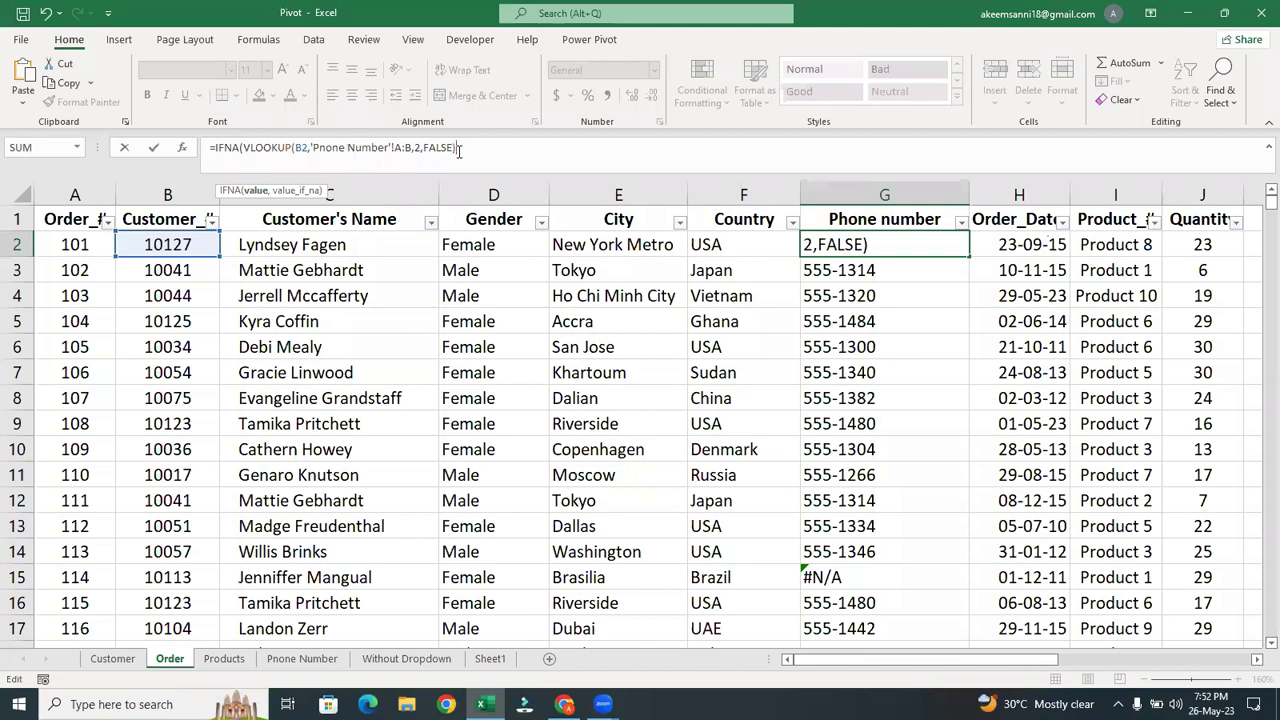
{"action": "type", "text": ","}
{"action": "type", "text": "\"Not Fou"}
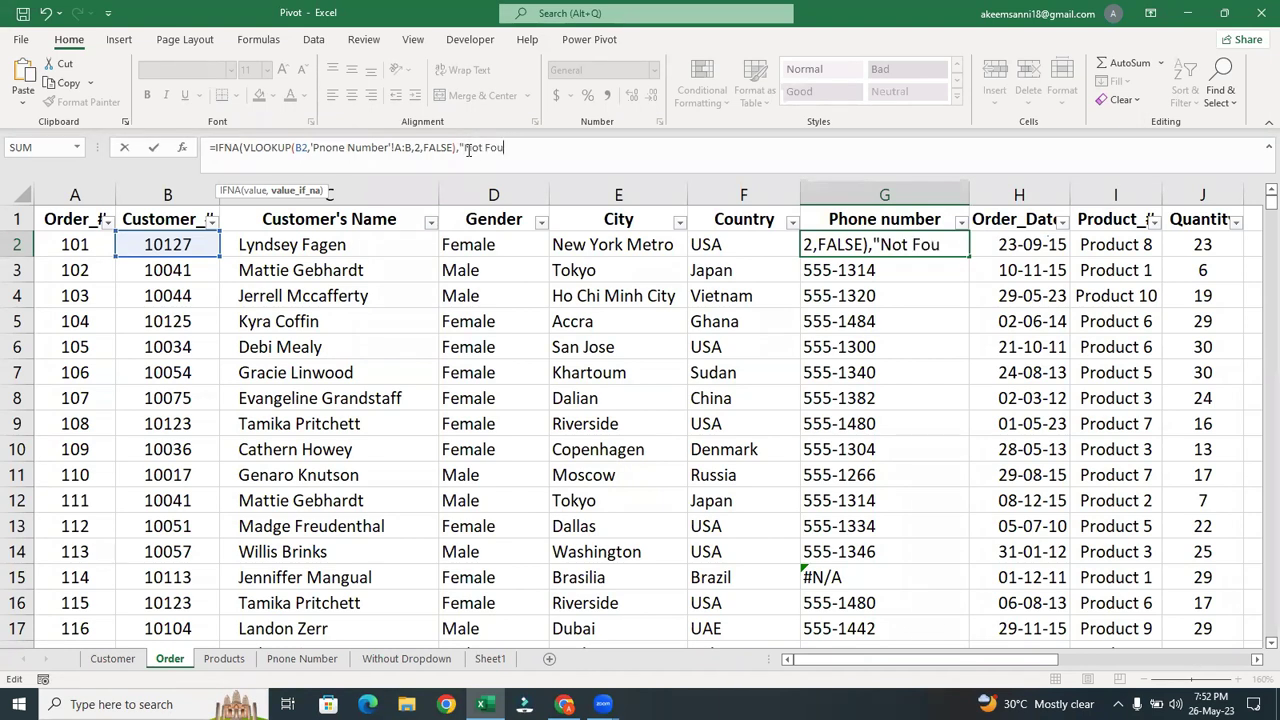
{"action": "type", "text": "nd"}
{"action": "type", "text": "\")"}
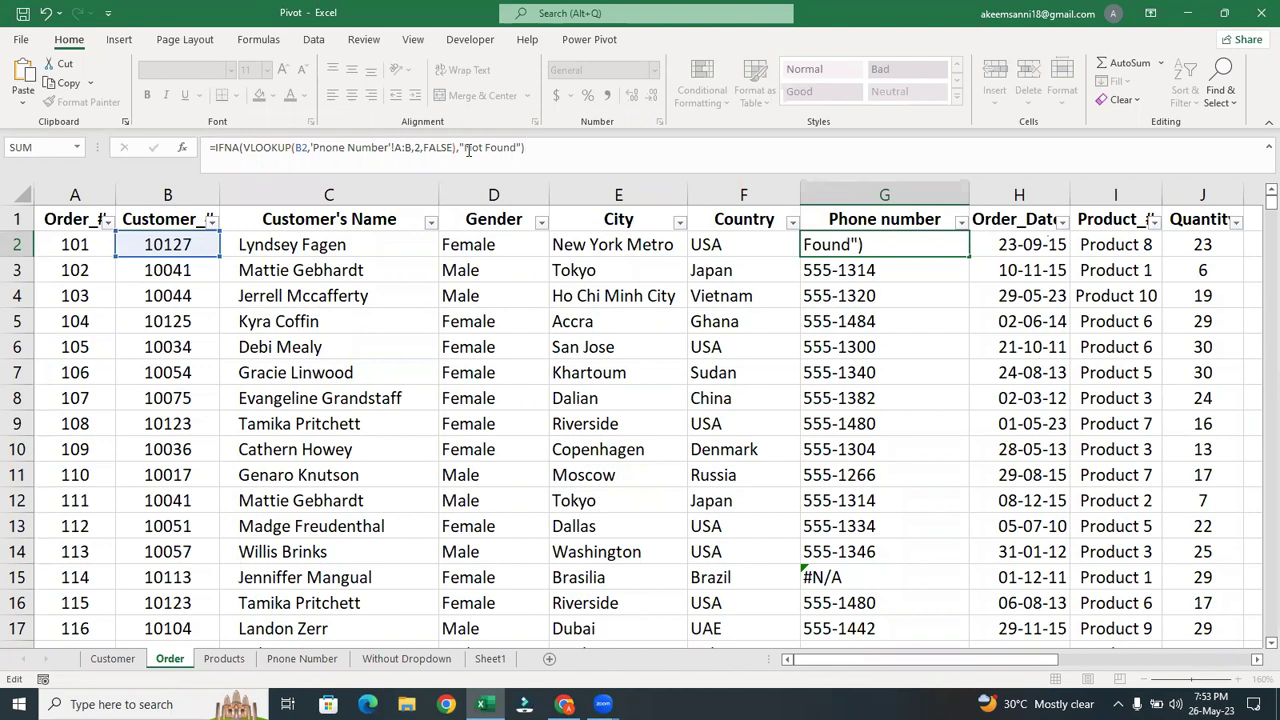
{"action": "key", "text": "Return"}
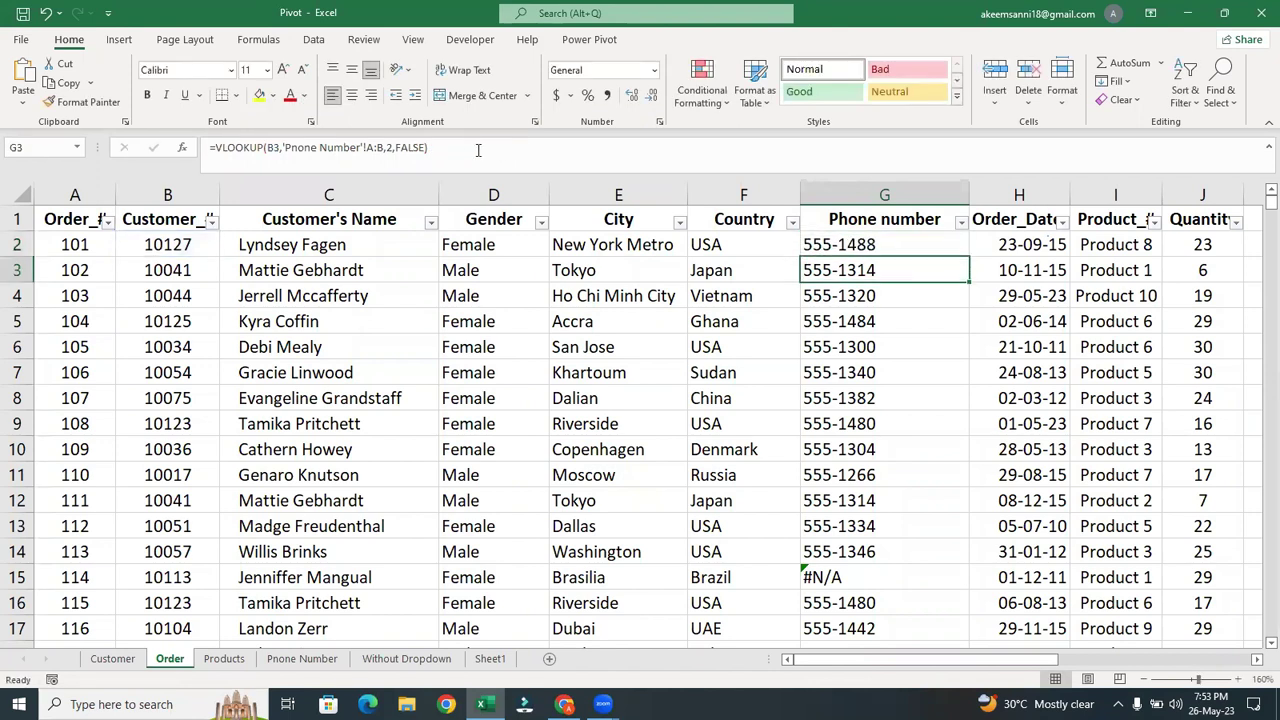
Fill G2's IFNA-wrapped VLOOKUP down the Phone number column and check the result in G15.
{"action": "left_click", "coordinate": [873, 244]}
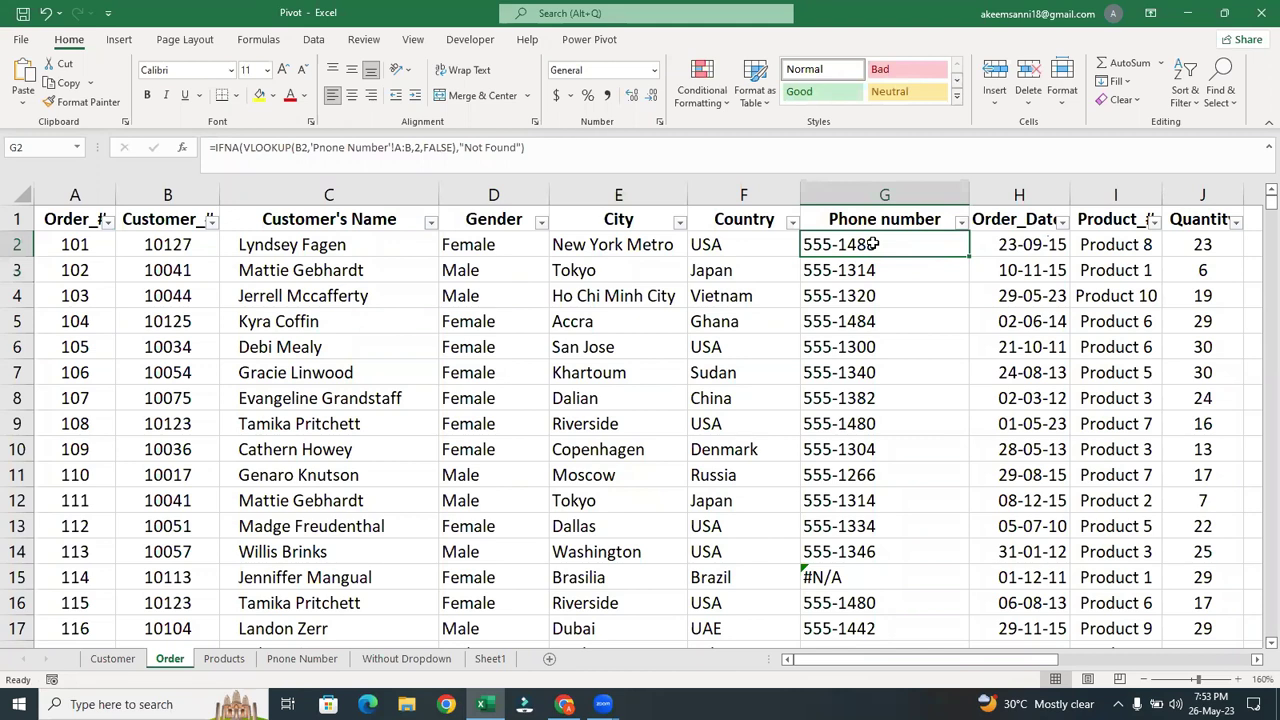
{"action": "double_click", "coordinate": [969, 256]}
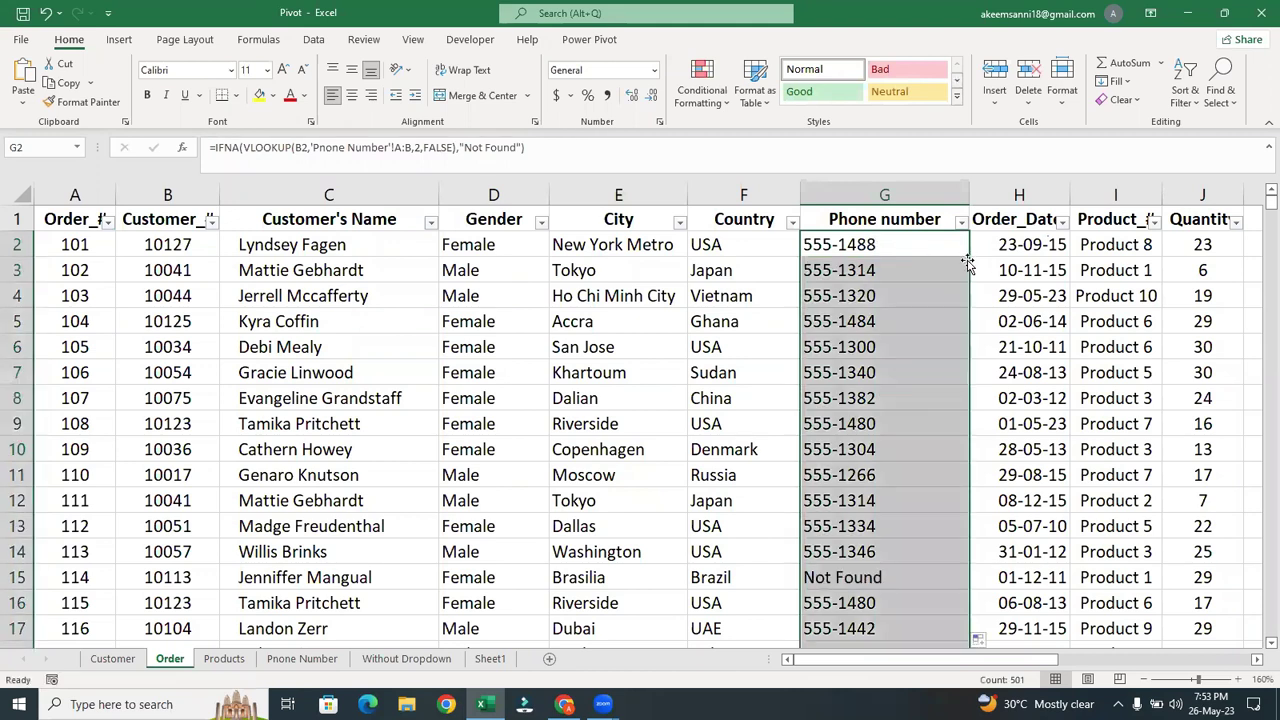
{"action": "left_click", "coordinate": [857, 574]}
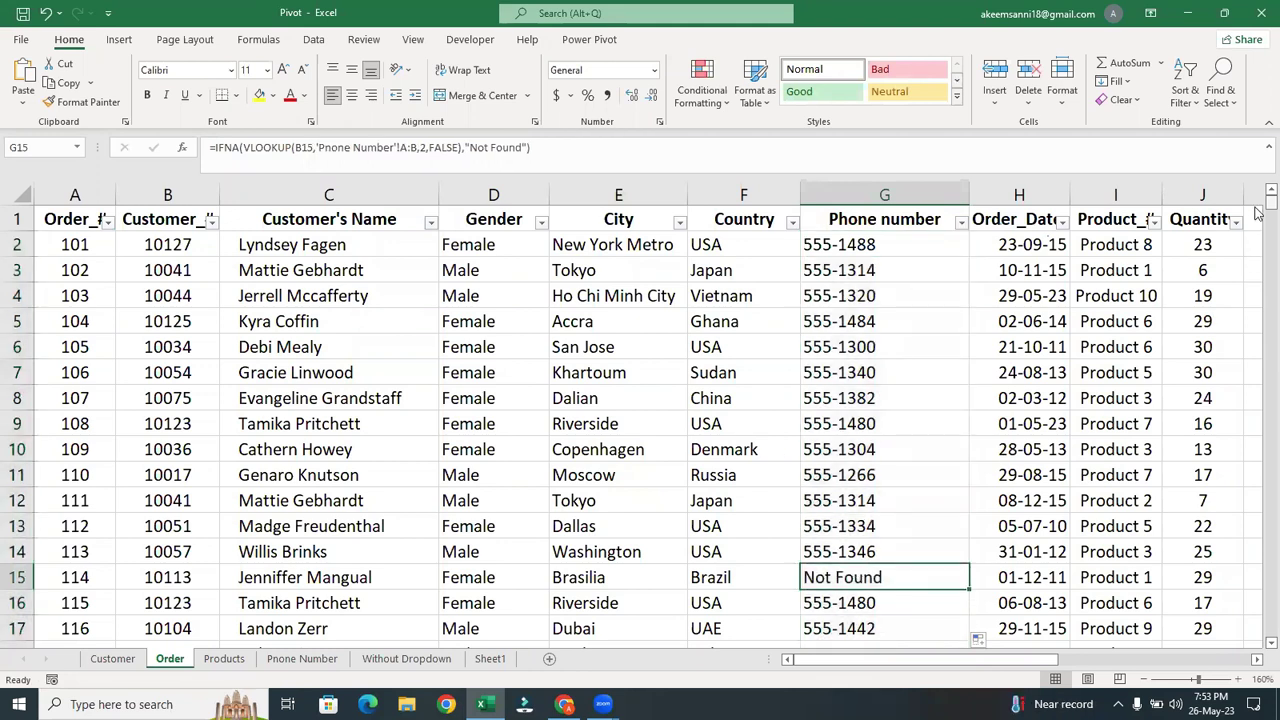
Check the IFNA formula's results further down the Phone number column, inspecting G47 and G96.
{"action": "left_click_drag", "start_coordinate": [1258, 212], "coordinate": [1258, 244]}
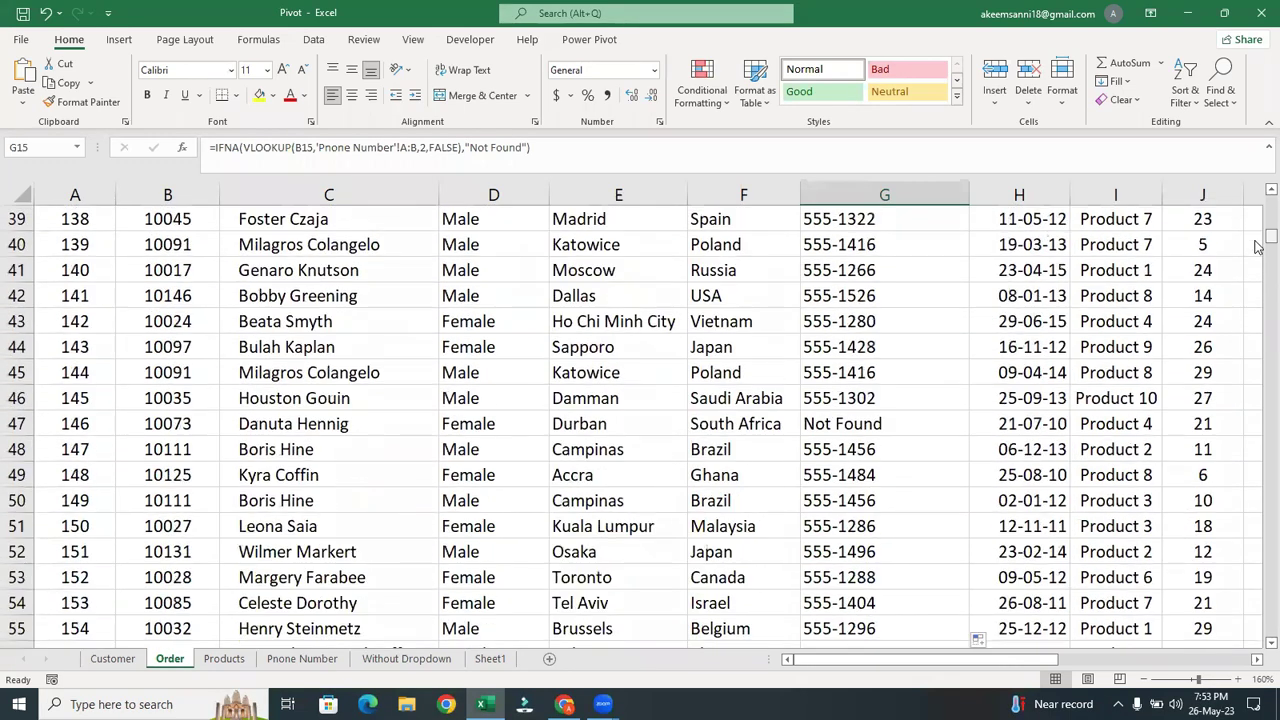
{"action": "left_click", "coordinate": [906, 427]}
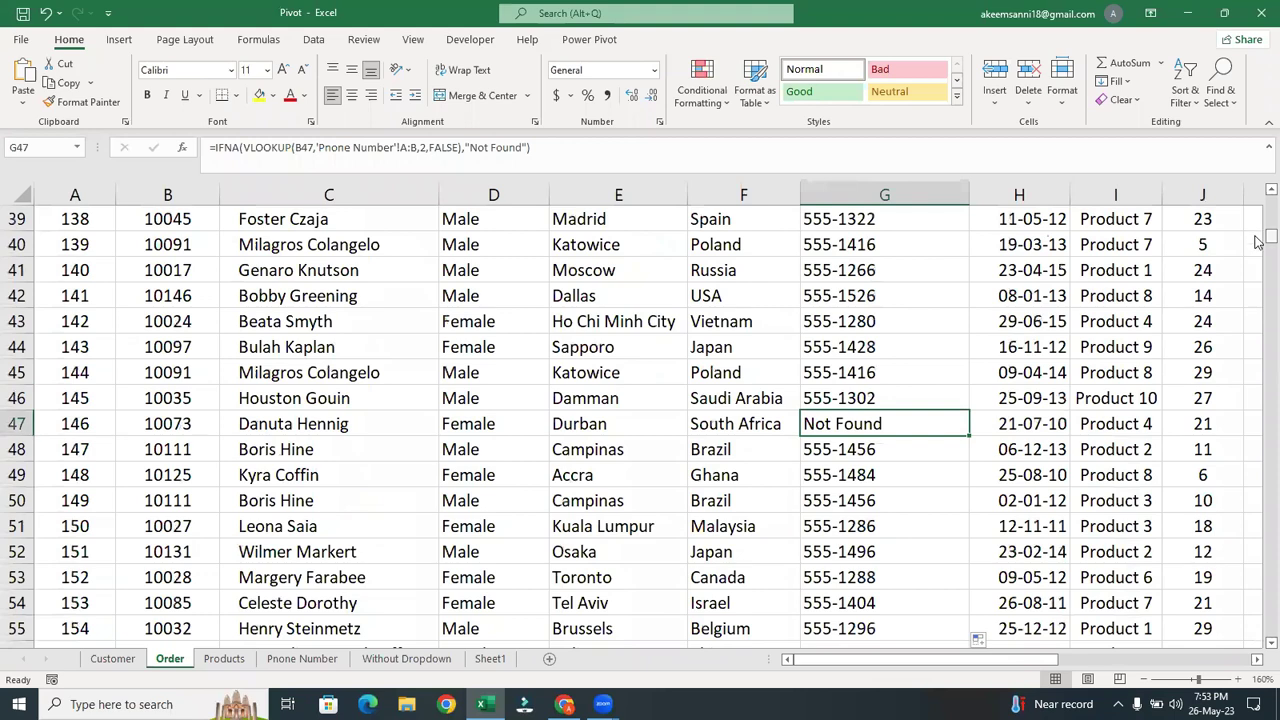
{"action": "left_click_drag", "start_coordinate": [1258, 240], "coordinate": [1258, 280]}
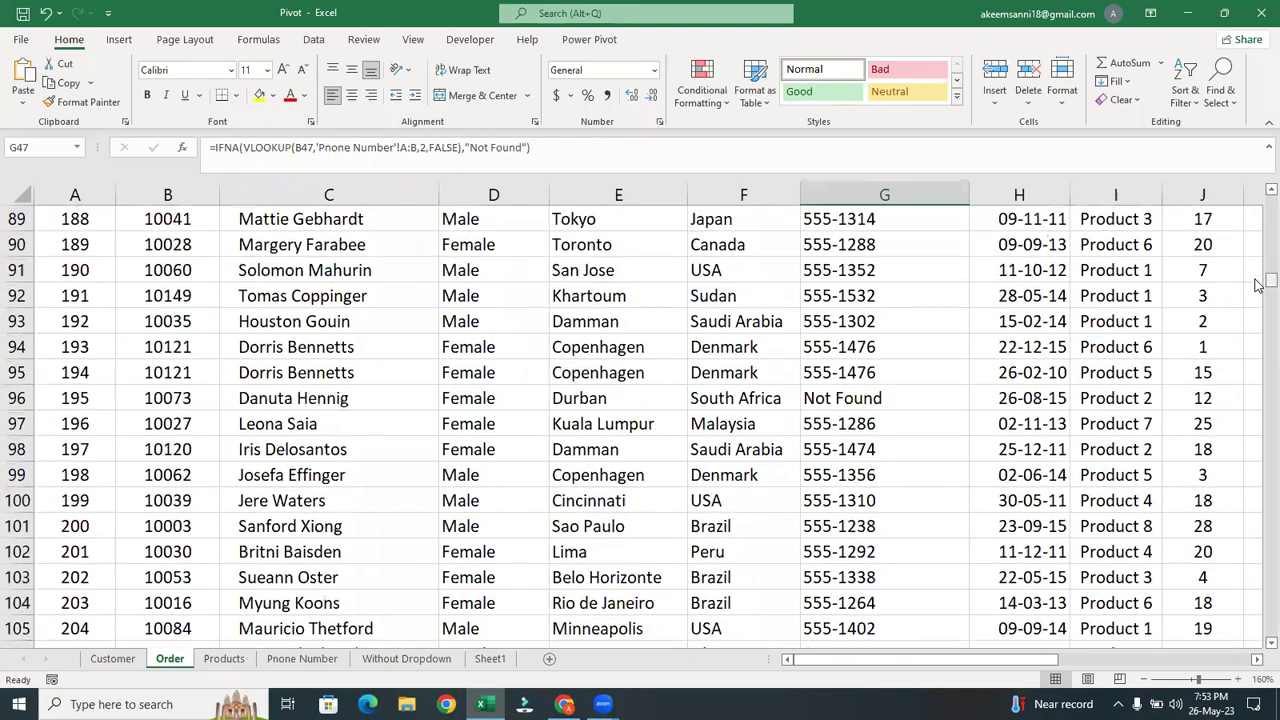
{"action": "left_click", "coordinate": [876, 397]}
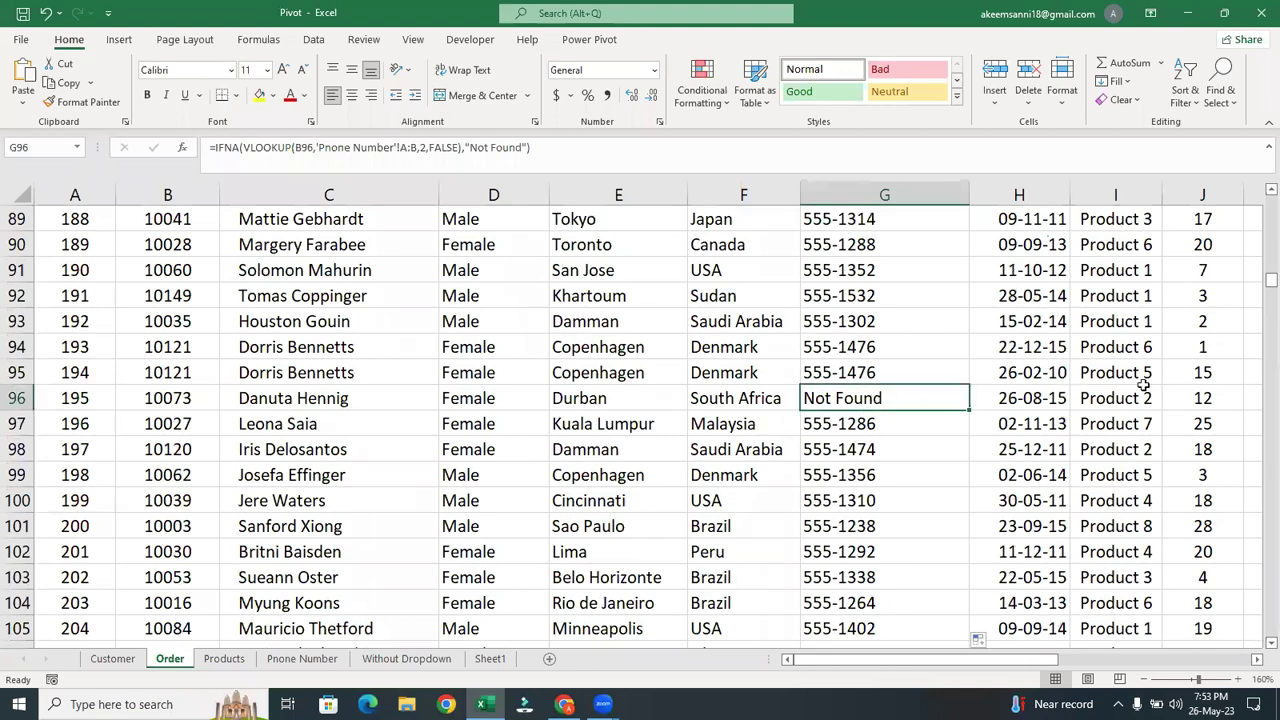
{"action": "left_click_drag", "start_coordinate": [1258, 280], "coordinate": [1257, 176]}
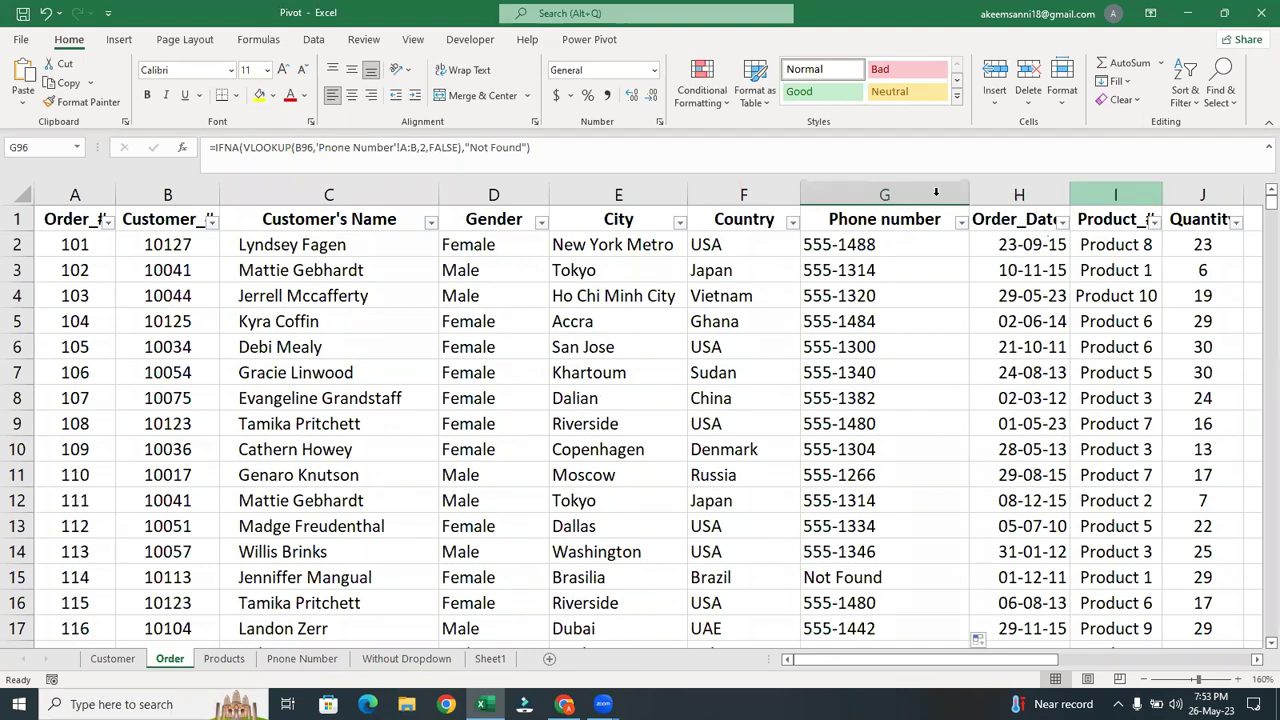
{"action": "left_click", "coordinate": [240, 147]}
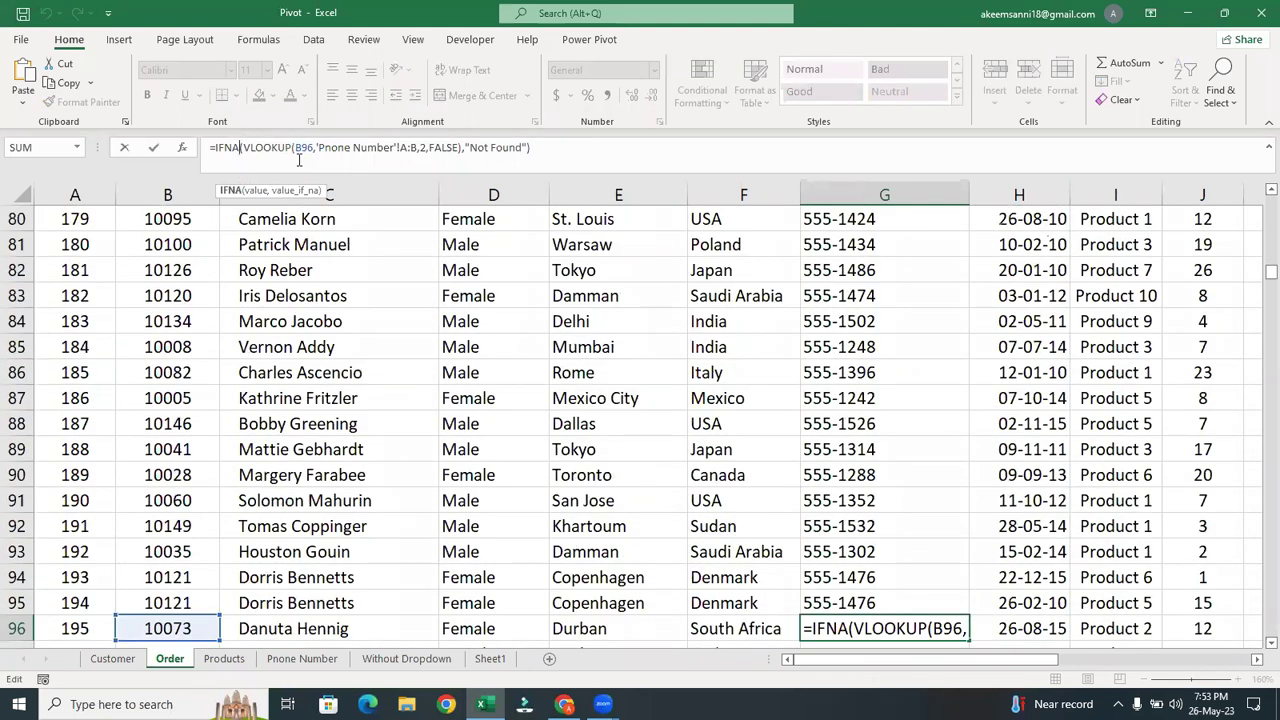
{"action": "key", "text": "Return"}
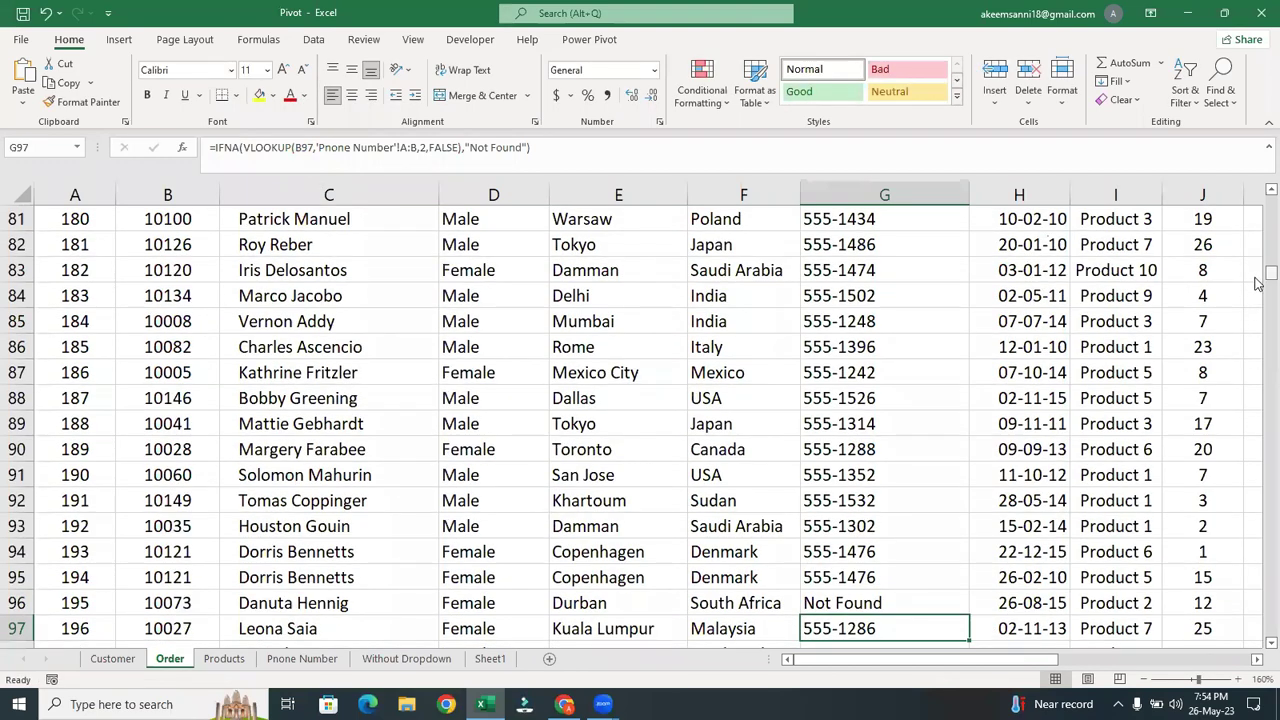
{"action": "left_click_drag", "start_coordinate": [1262, 276], "coordinate": [1258, 176]}
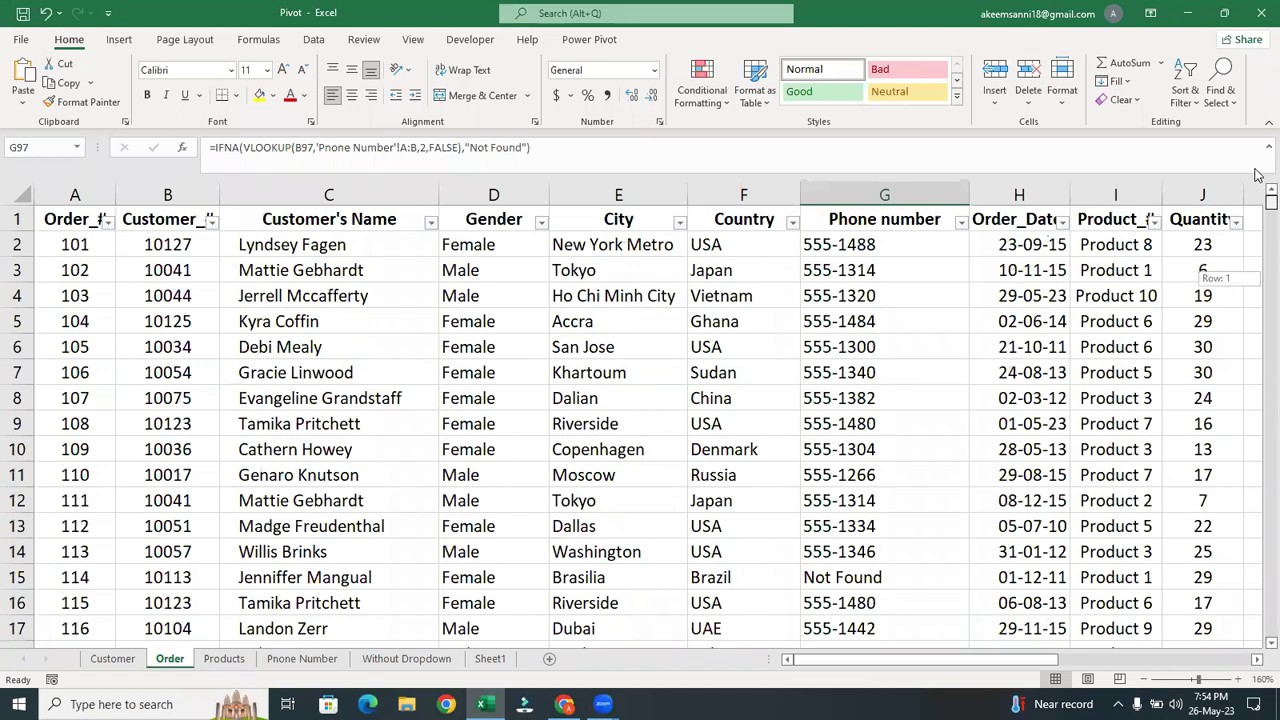
Delete the "Not Found" argument and the closing bracket of IFNA from the formula in G2.
{"action": "left_click", "coordinate": [879, 243]}
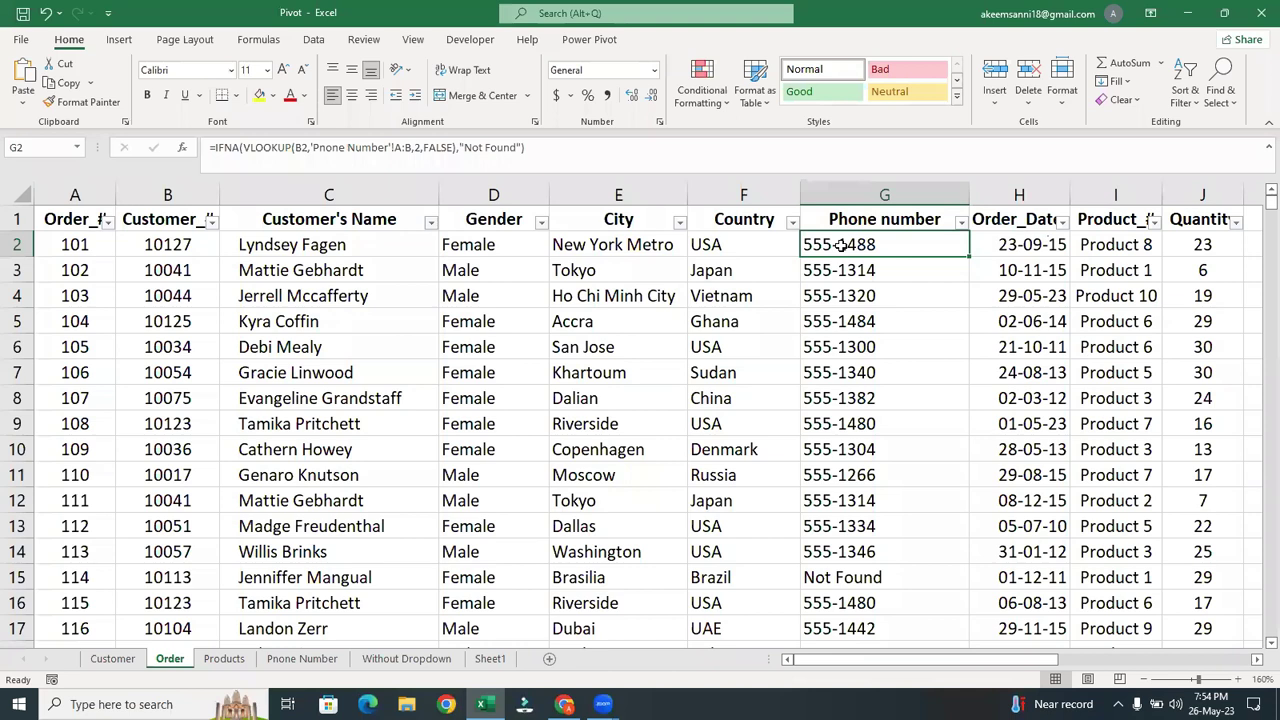
{"action": "key", "text": "alt+Tab"}
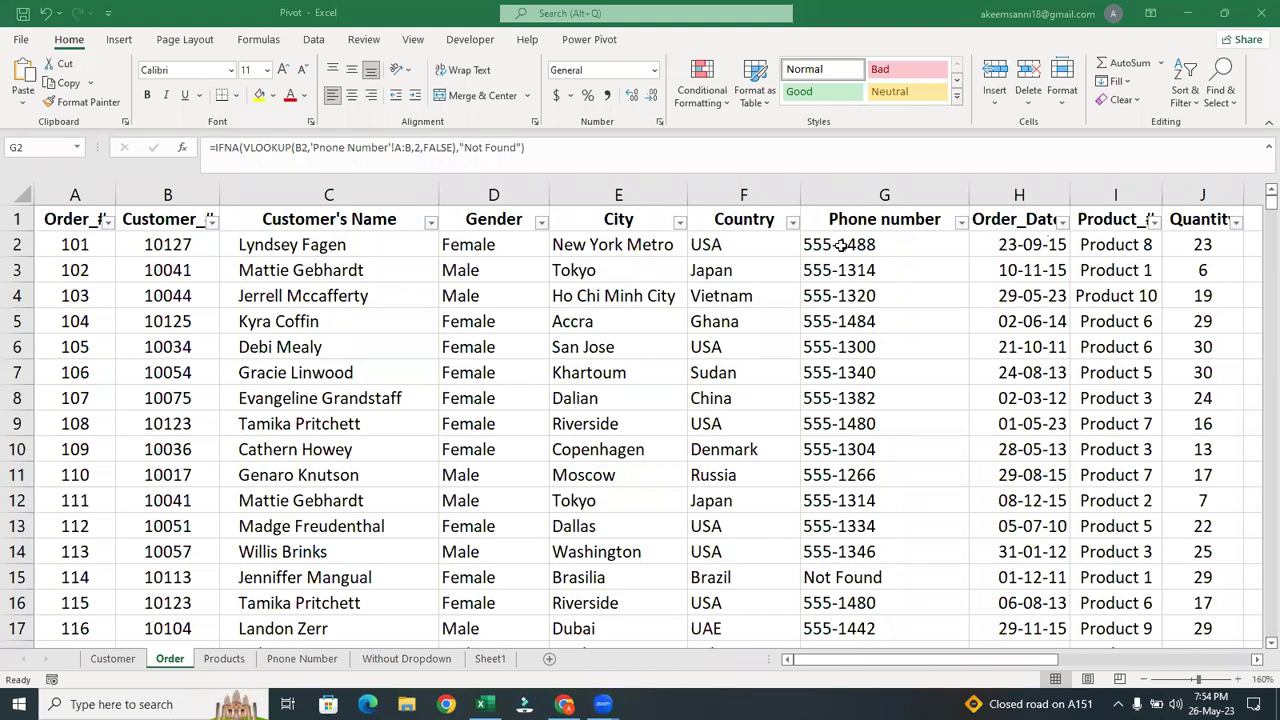
{"action": "left_click", "coordinate": [542, 150]}
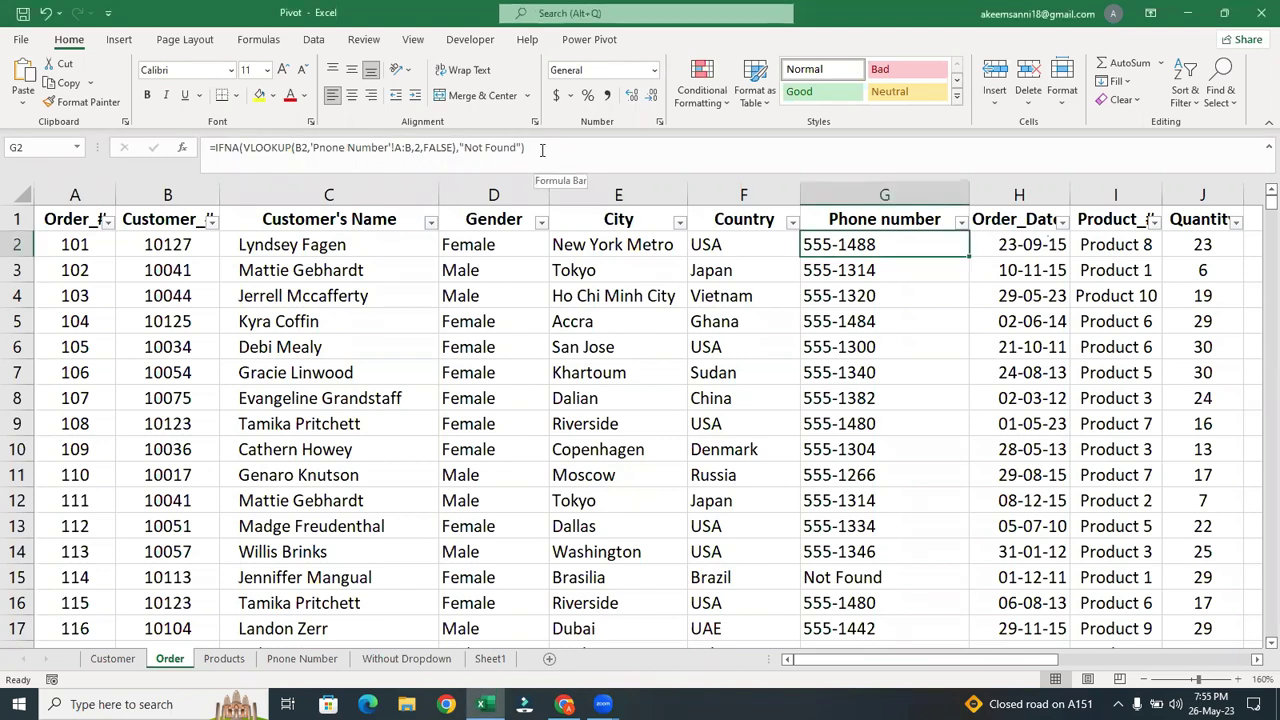
{"action": "left_click", "coordinate": [542, 150]}
{"action": "key", "text": "BackSpace"}
{"action": "key", "text": "BackSpace"}
{"action": "key", "text": "BackSpace"}
{"action": "key", "text": "BackSpace"}
{"action": "key", "text": "BackSpace"}
{"action": "key", "text": "BackSpace"}
{"action": "key", "text": "BackSpace"}
{"action": "key", "text": "BackSpace"}
{"action": "key", "text": "BackSpace"}
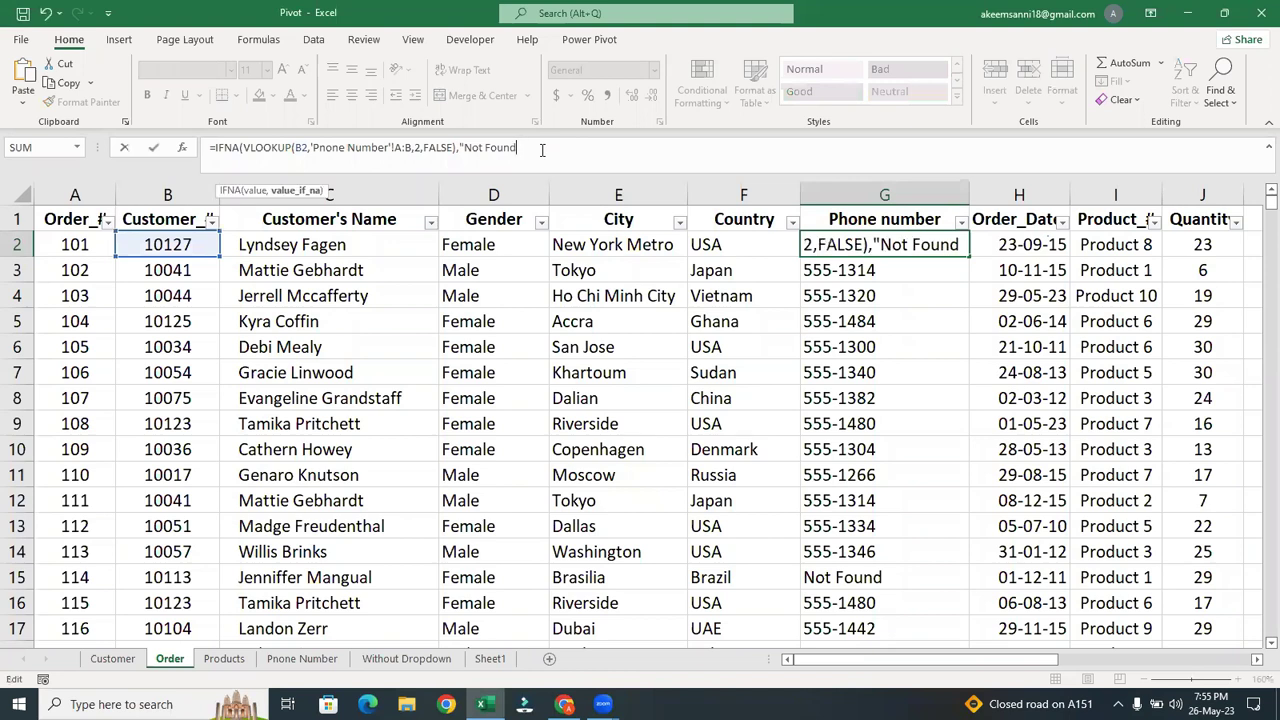
{"action": "key", "text": "BackSpace"}
{"action": "key", "text": "BackSpace"}
{"action": "key", "text": "BackSpace"}
{"action": "key", "text": "BackSpace"}
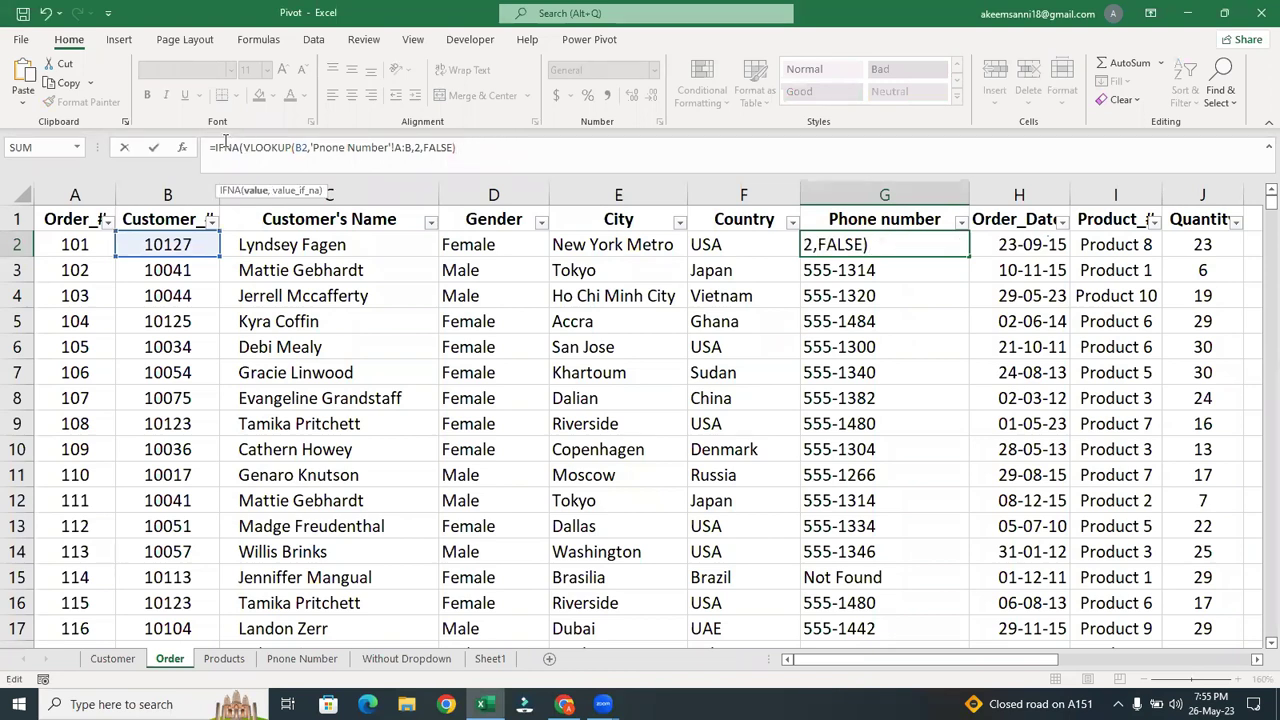
Remove the IFNA function in front of the VLOOKUP in G2 and fill the plain VLOOKUP down the Phone number column.
{"action": "left_click", "coordinate": [241, 149]}
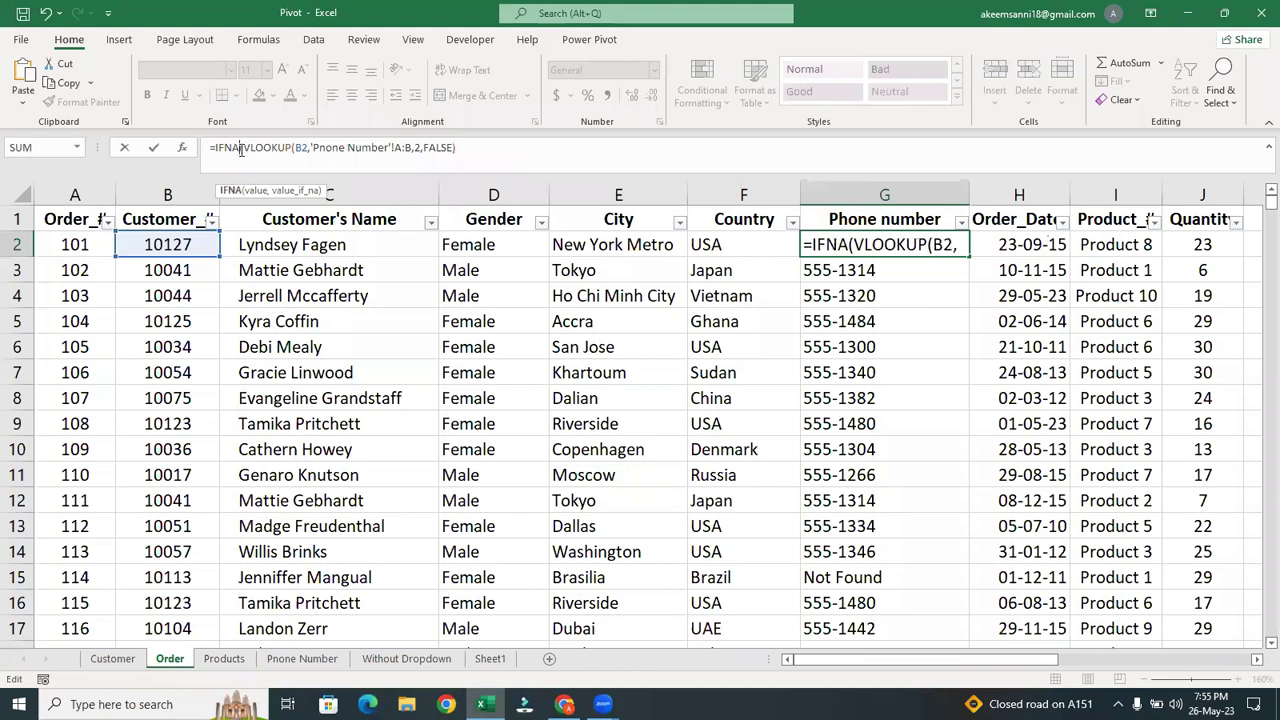
{"action": "left_click", "coordinate": [243, 150]}
{"action": "key", "text": "BackSpace"}
{"action": "key", "text": "BackSpace"}
{"action": "key", "text": "BackSpace"}
{"action": "key", "text": "BackSpace"}
{"action": "key", "text": "BackSpace"}
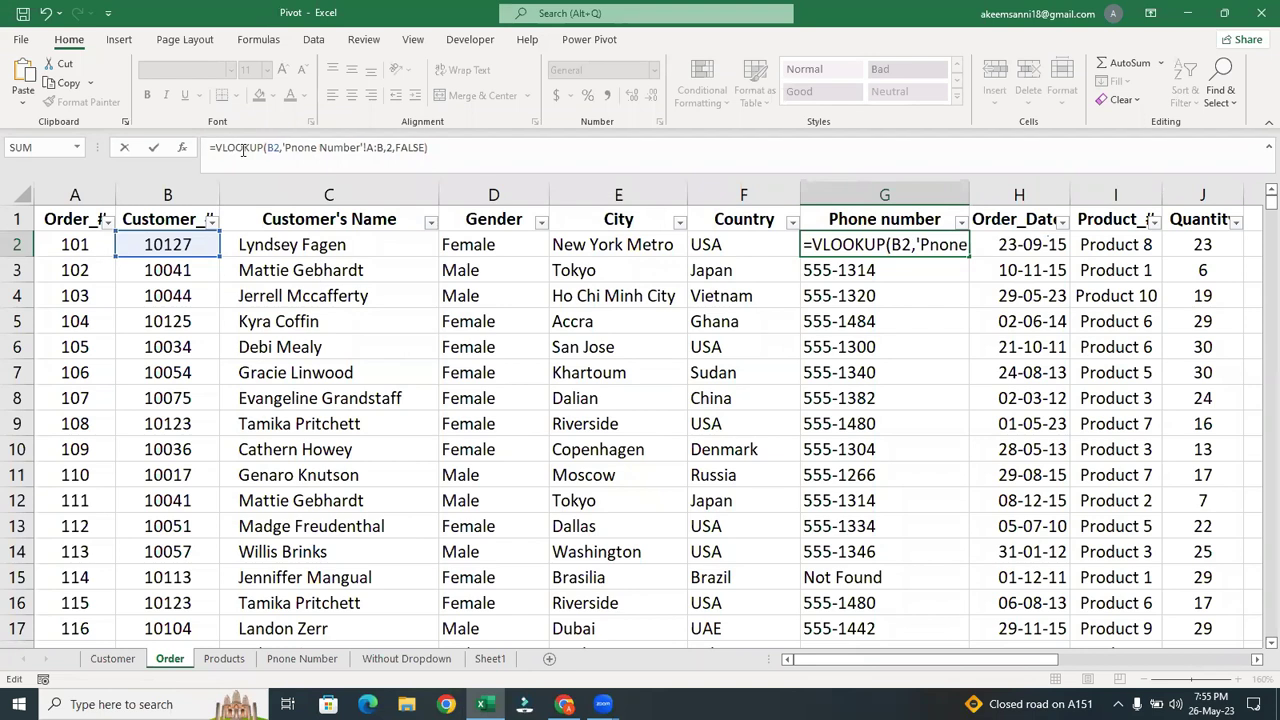
{"action": "key", "text": "Return"}
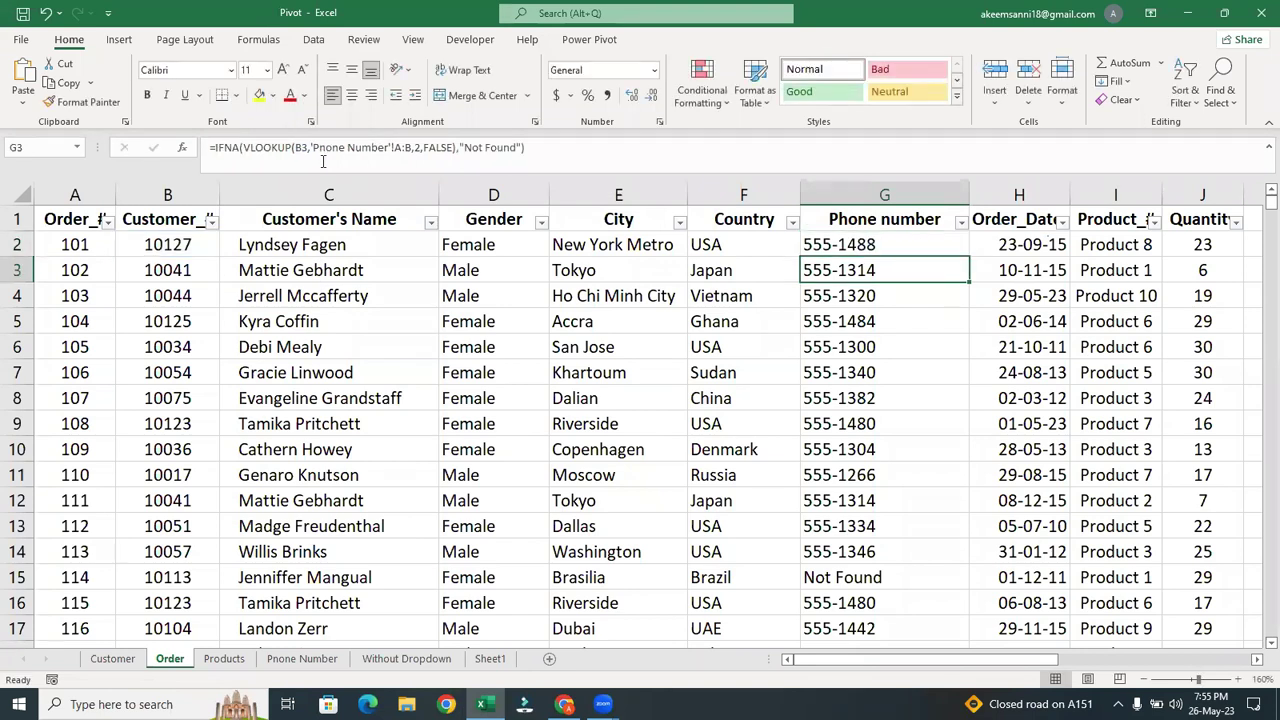
{"action": "left_click", "coordinate": [888, 250]}
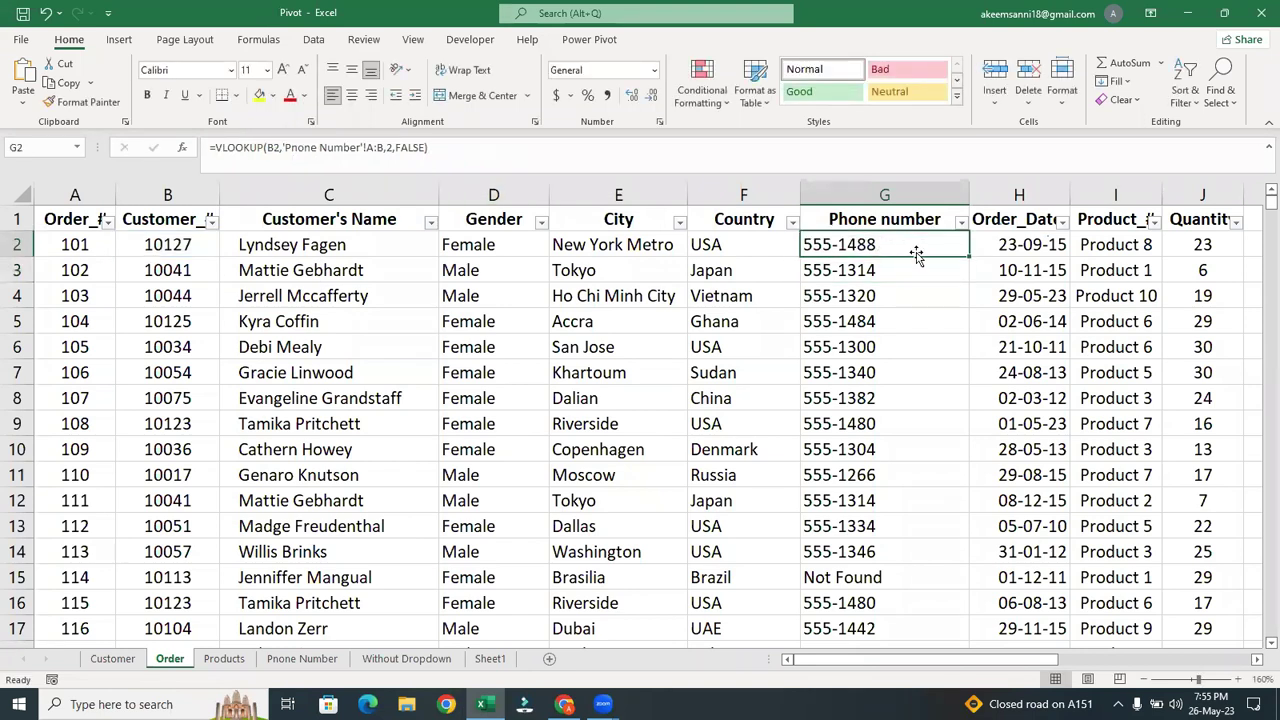
{"action": "double_click", "coordinate": [969, 256]}
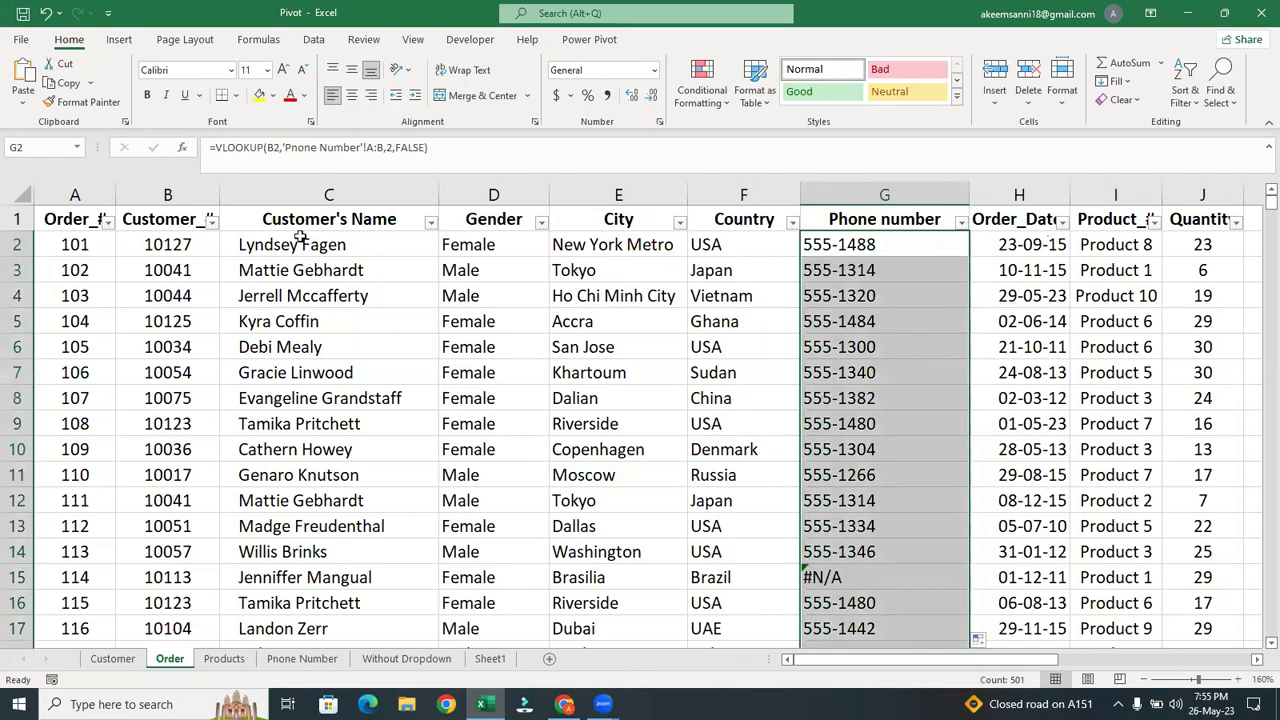
Insert the IFERROR function in front of the VLOOKUP in G2, making the lookup its value argument.
{"action": "left_click", "coordinate": [215, 149]}
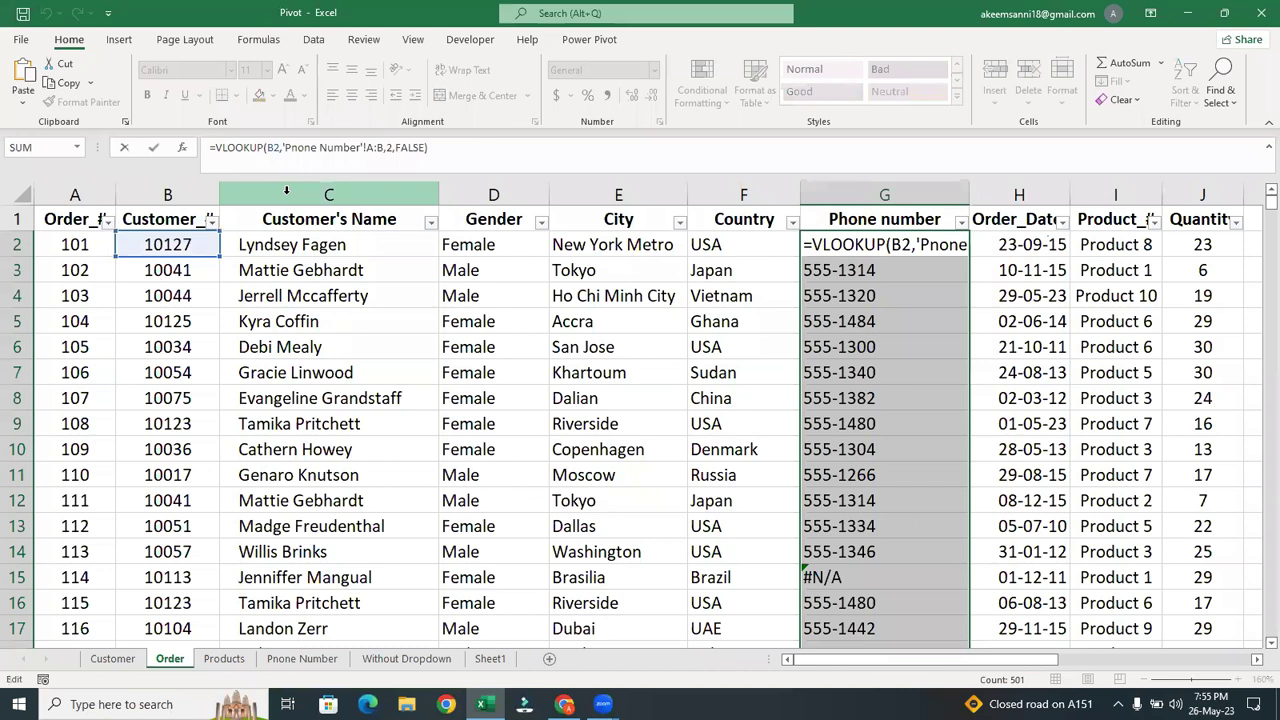
{"action": "type", "text": "if"}
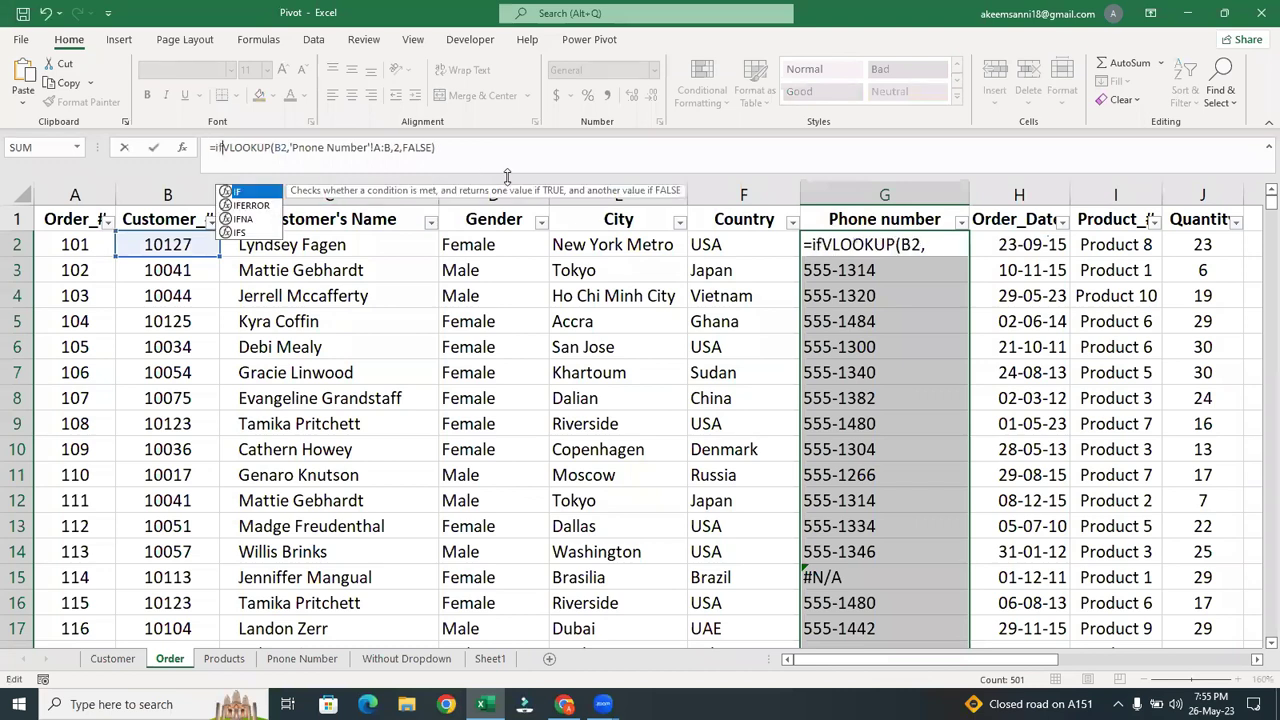
{"action": "left_click", "coordinate": [259, 213]}
{"action": "double_click", "coordinate": [259, 213]}
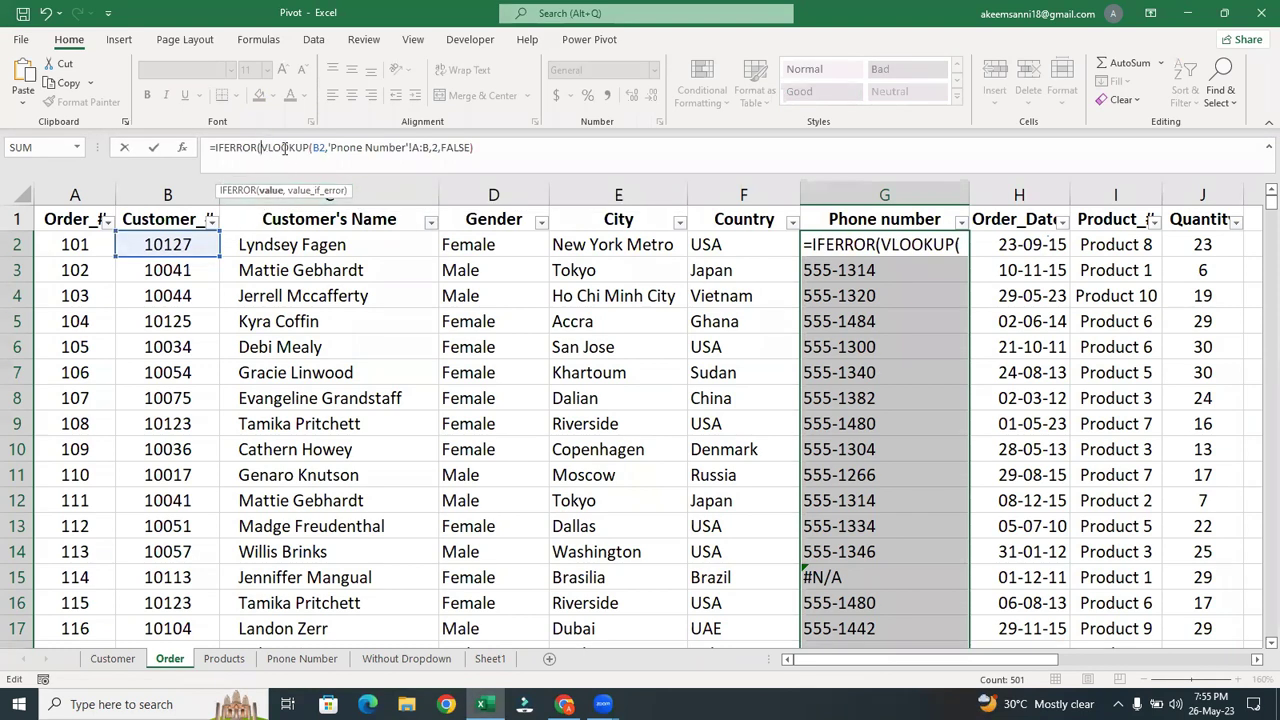
Set the IFERROR function's value_if_error argument to "Not Available" and complete the formula in G2.
{"action": "left_click", "coordinate": [487, 146]}
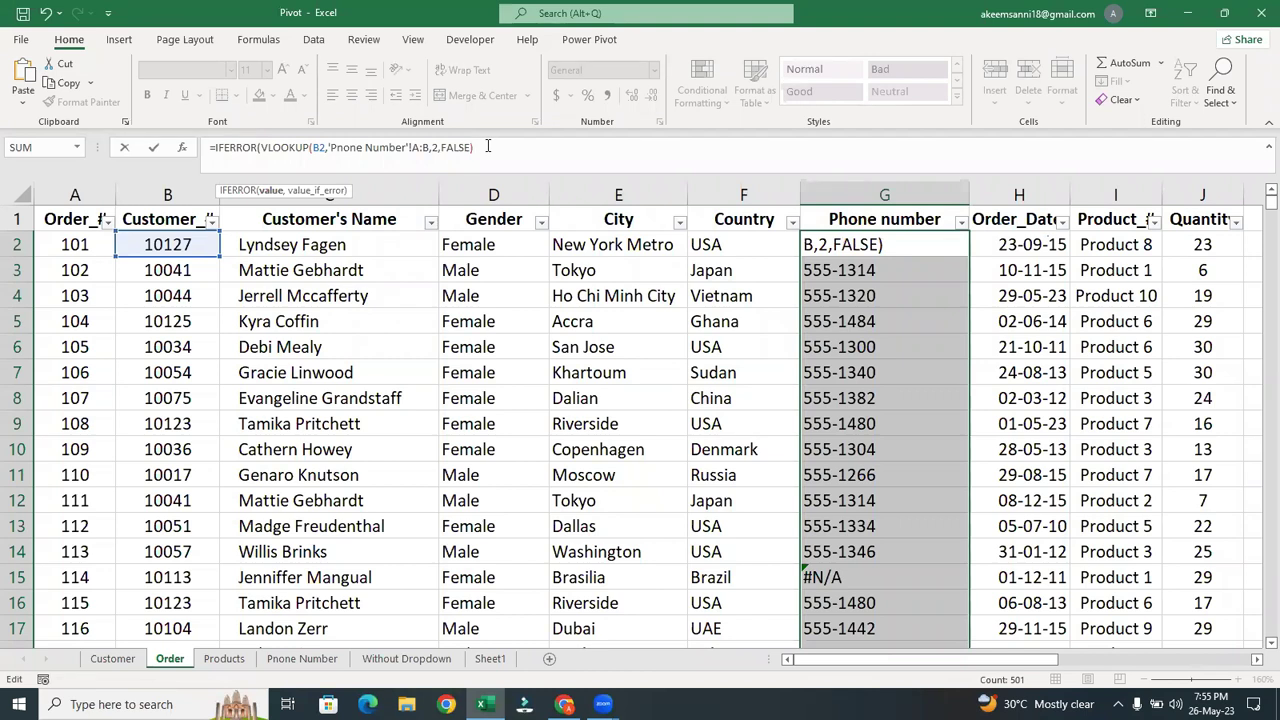
{"action": "type", "text": ",\"Not"}
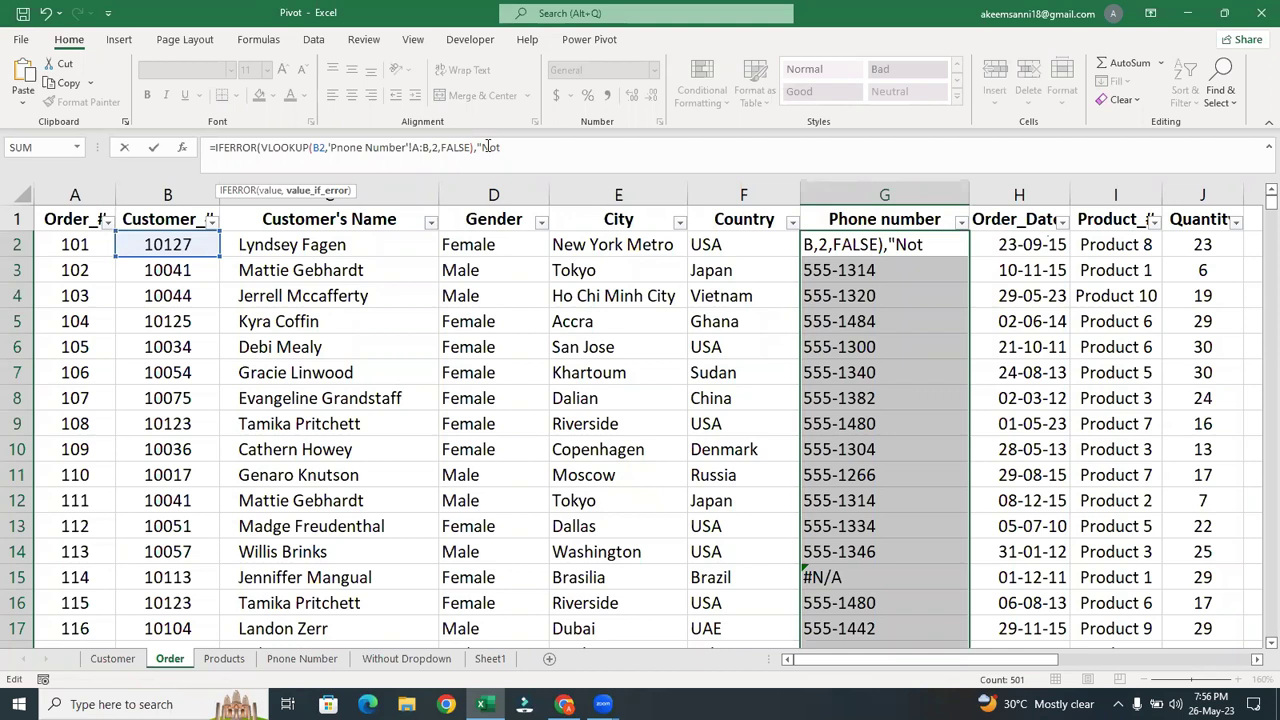
{"action": "type", "text": "Available"}
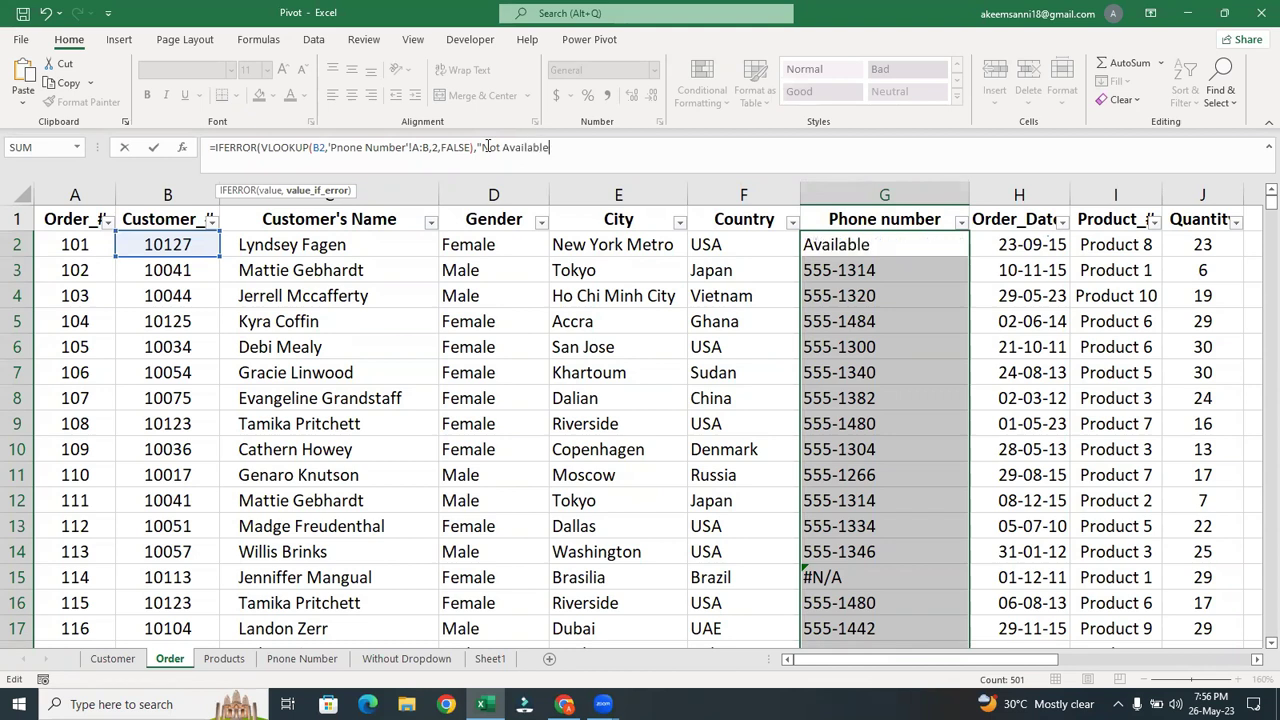
{"action": "type", "text": "\")"}
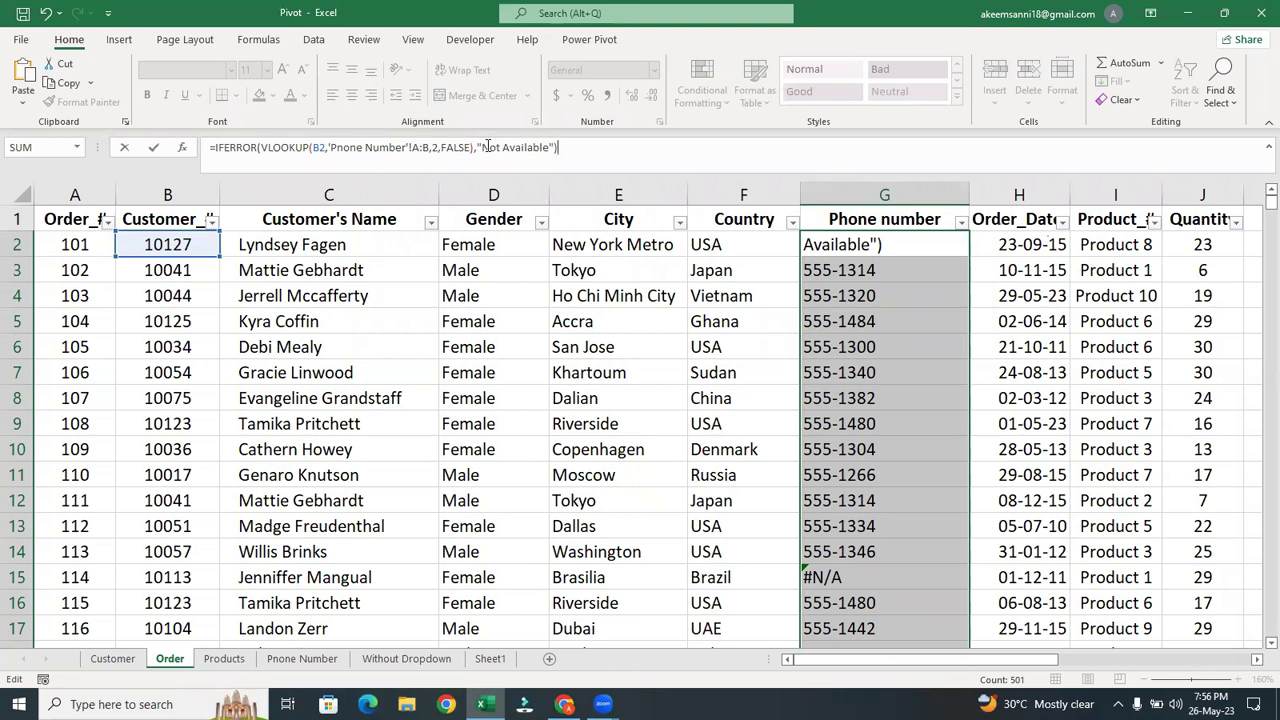
{"action": "key", "text": "Return"}
Fill G2's IFERROR-wrapped VLOOKUP down the Phone number column and check the result in G15.
{"action": "left_click", "coordinate": [875, 244]}
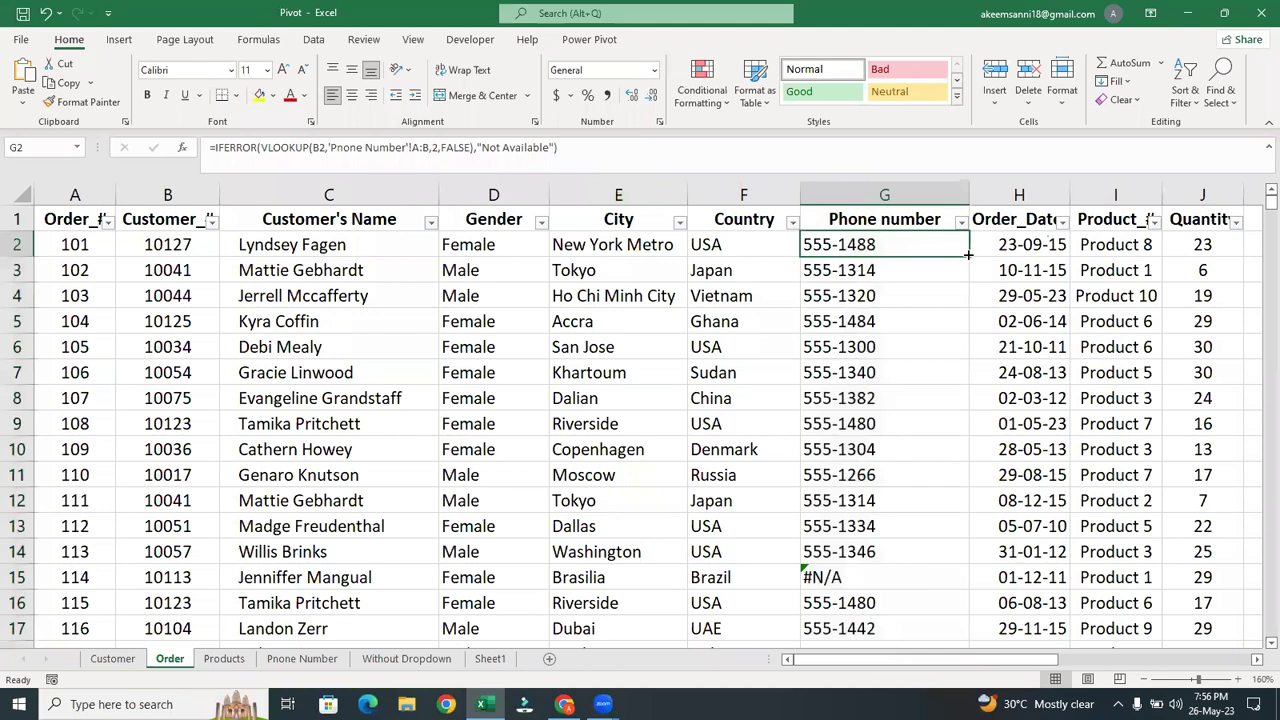
{"action": "double_click", "coordinate": [968, 255]}
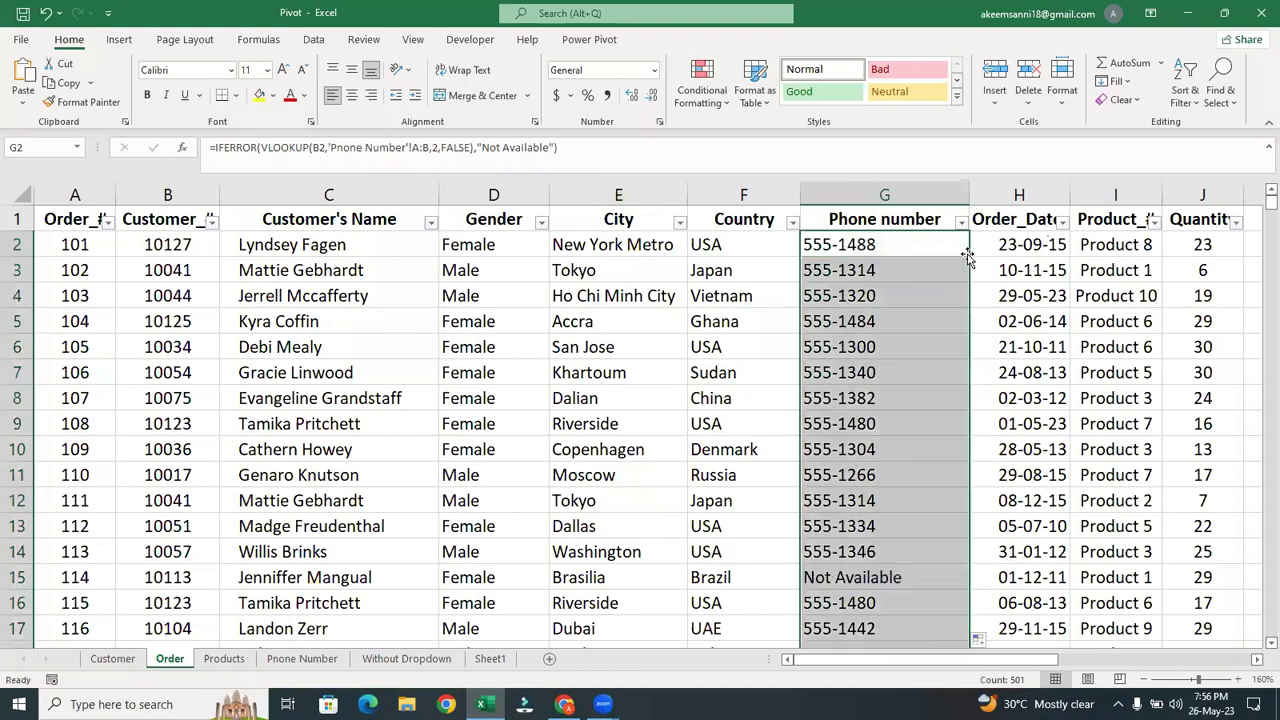
{"action": "left_click", "coordinate": [865, 577]}
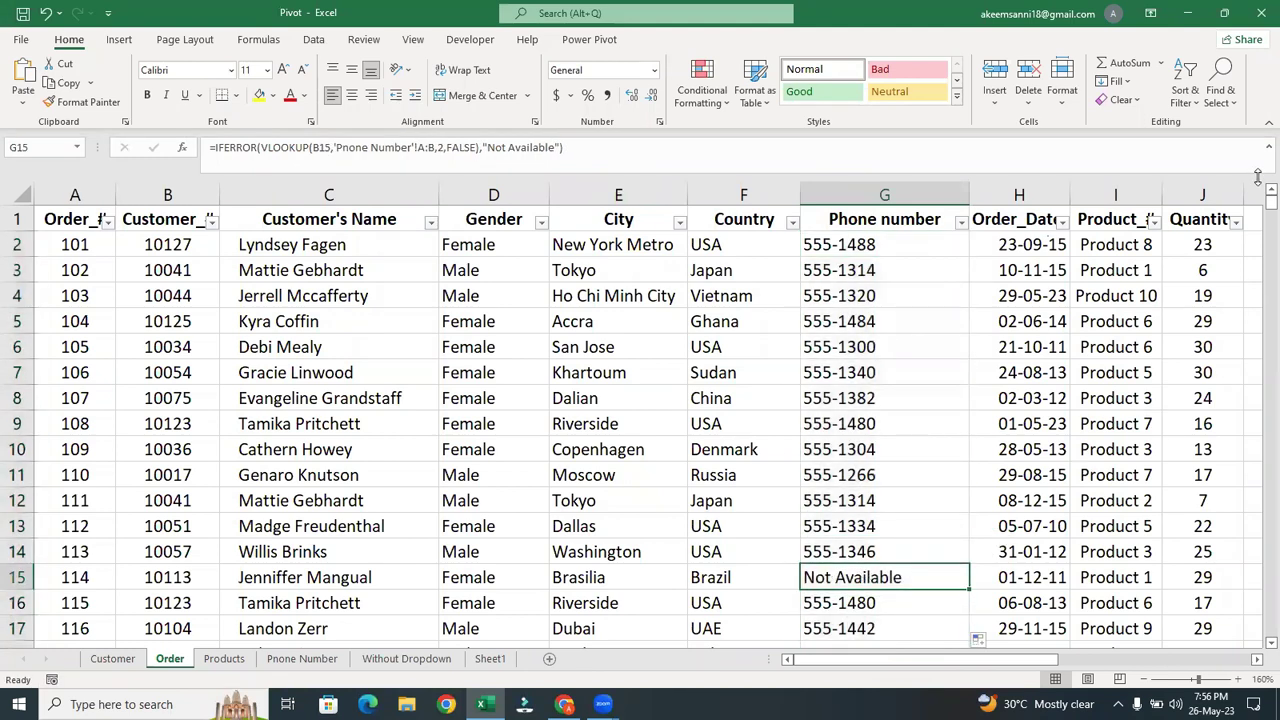
{"action": "left_click_drag", "start_coordinate": [1269, 203], "coordinate": [1256, 204]}
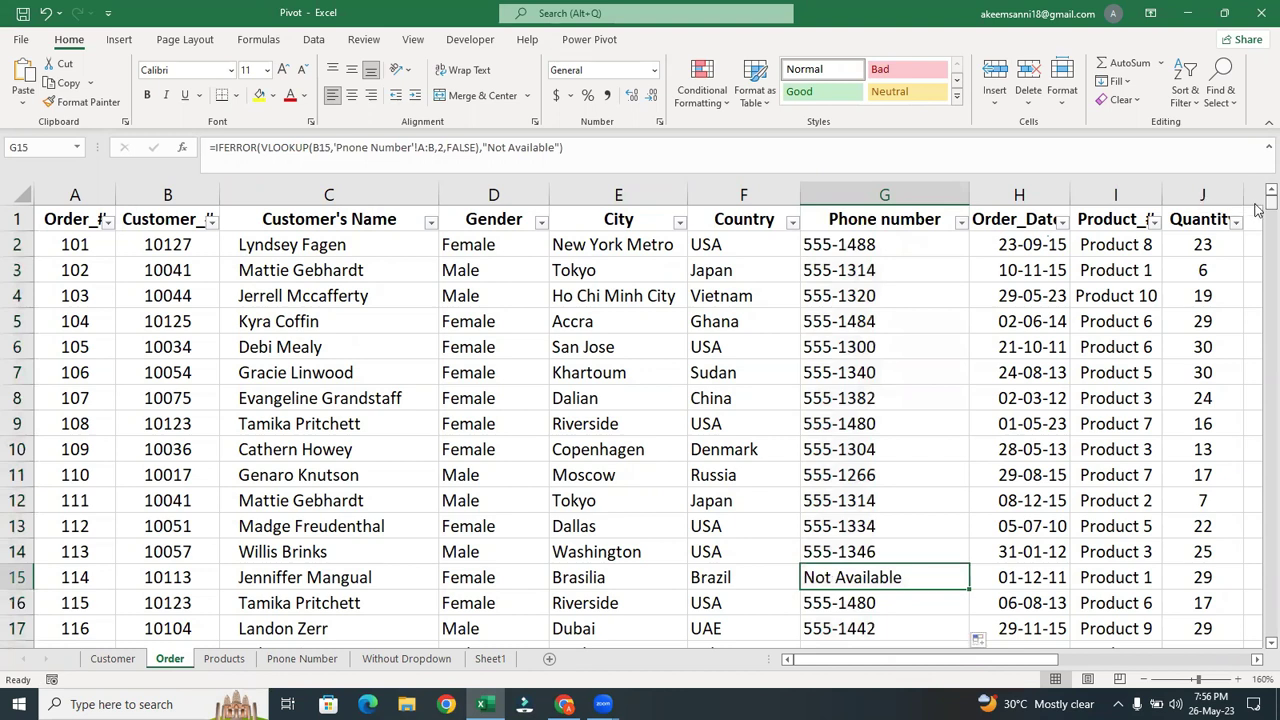
Clear the contents of the Phone number column from G2 down to the last order row.
{"action": "left_click", "coordinate": [860, 245]}
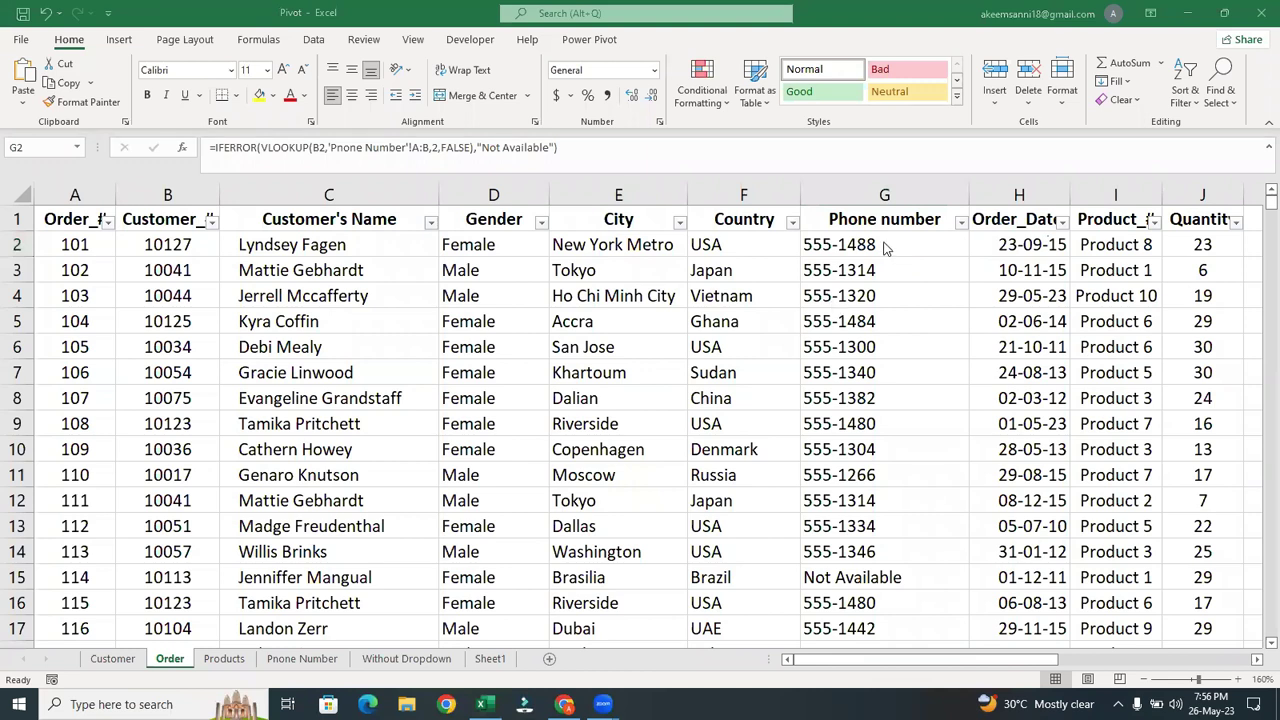
{"action": "left_click", "coordinate": [883, 243]}
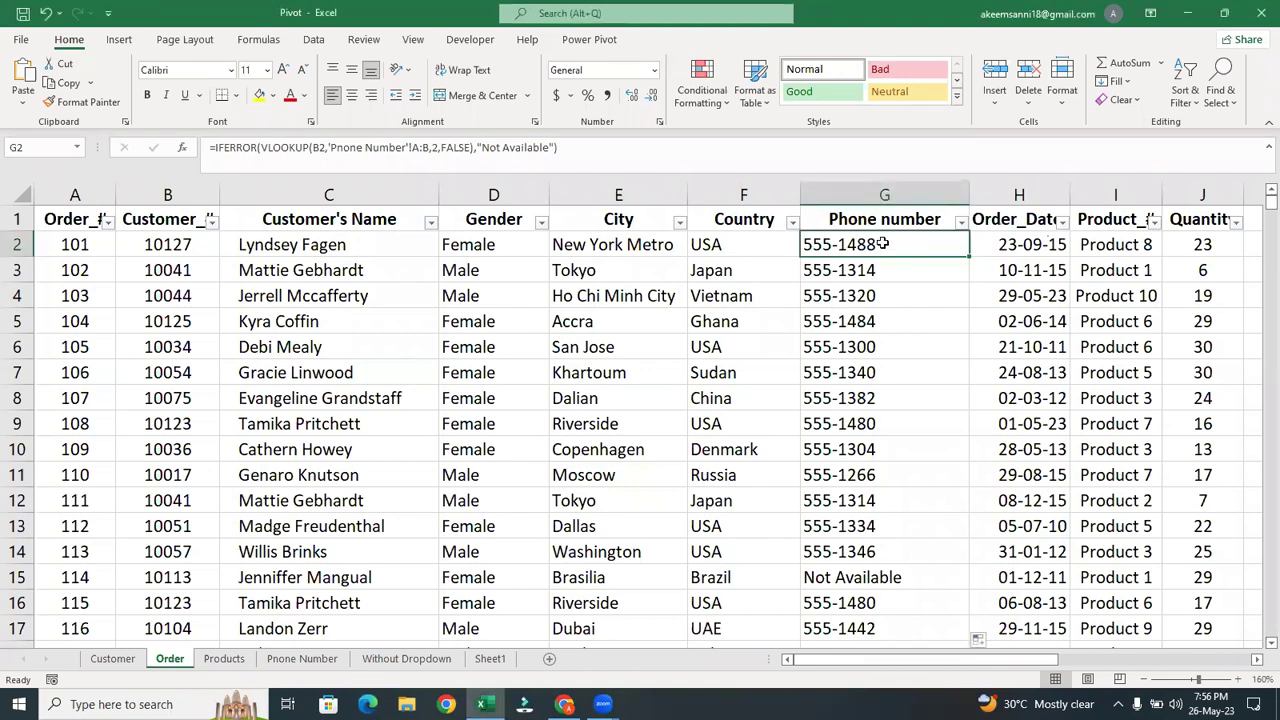
{"action": "key", "text": "ctrl+shift+Down"}
{"action": "right_click", "coordinate": [883, 243]}
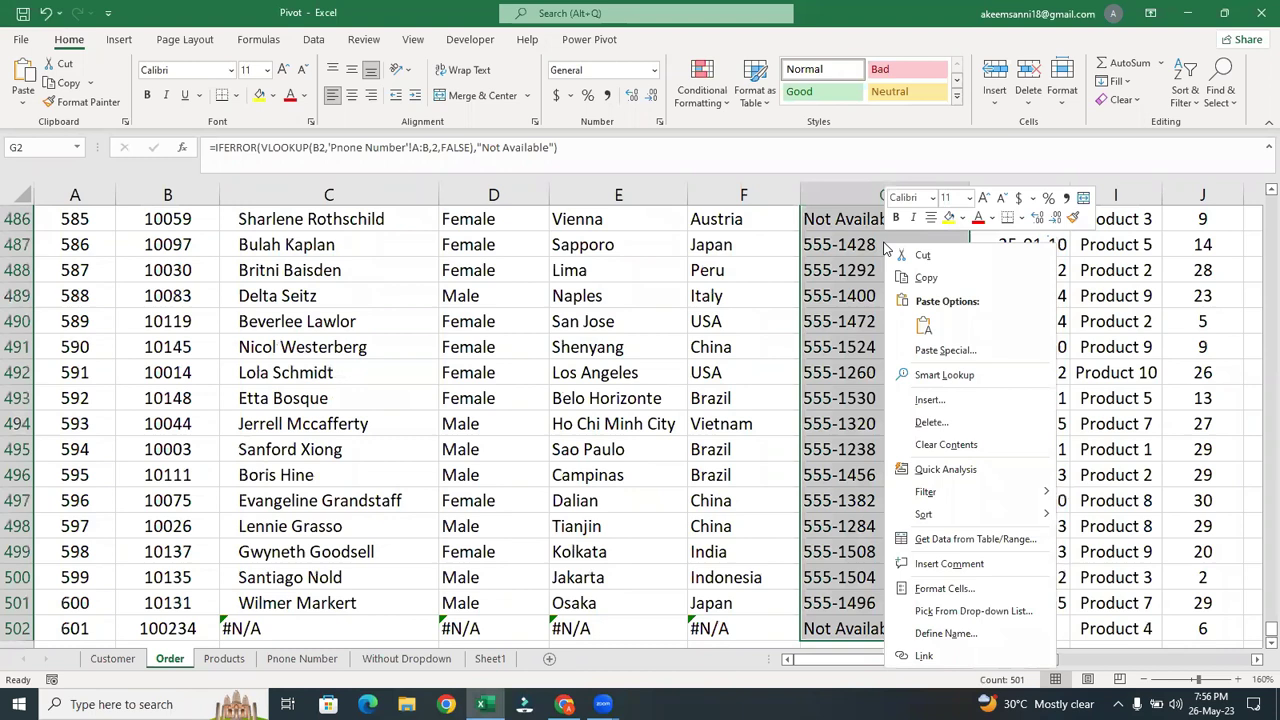
{"action": "left_click", "coordinate": [945, 445]}
{"action": "scroll", "coordinate": [856, 244], "scroll_direction": "up", "scroll_amount": 3}
Start an XLOOKUP formula in G2 that looks up B2 in column A of the Pnone Number sheet and returns column B.
{"action": "left_click", "coordinate": [850, 243]}
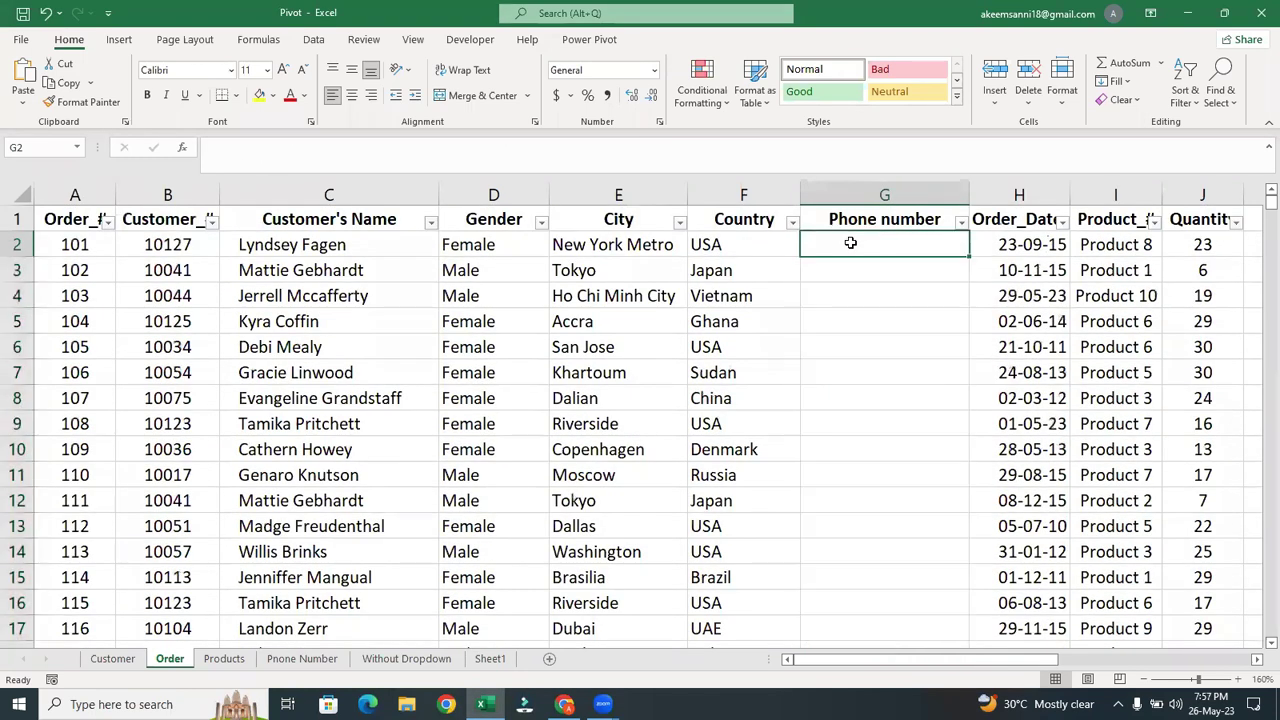
{"action": "type", "text": "=xlo"}
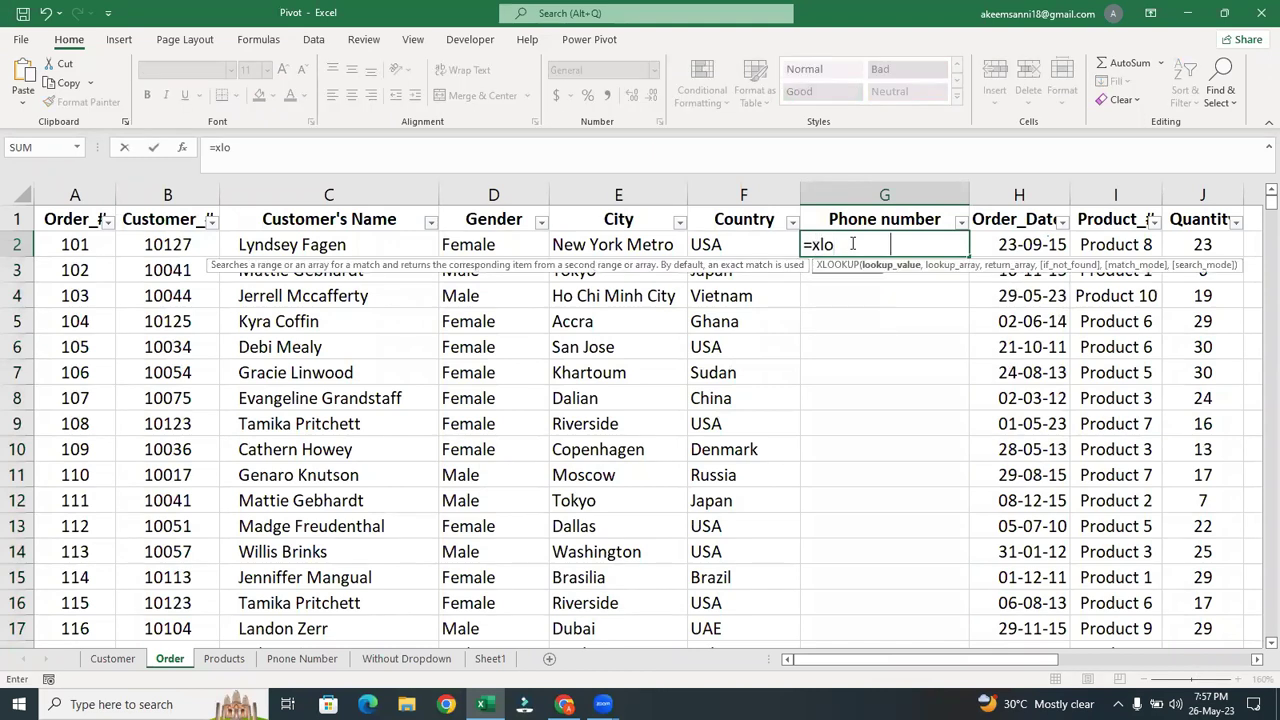
{"action": "key", "text": "Tab"}
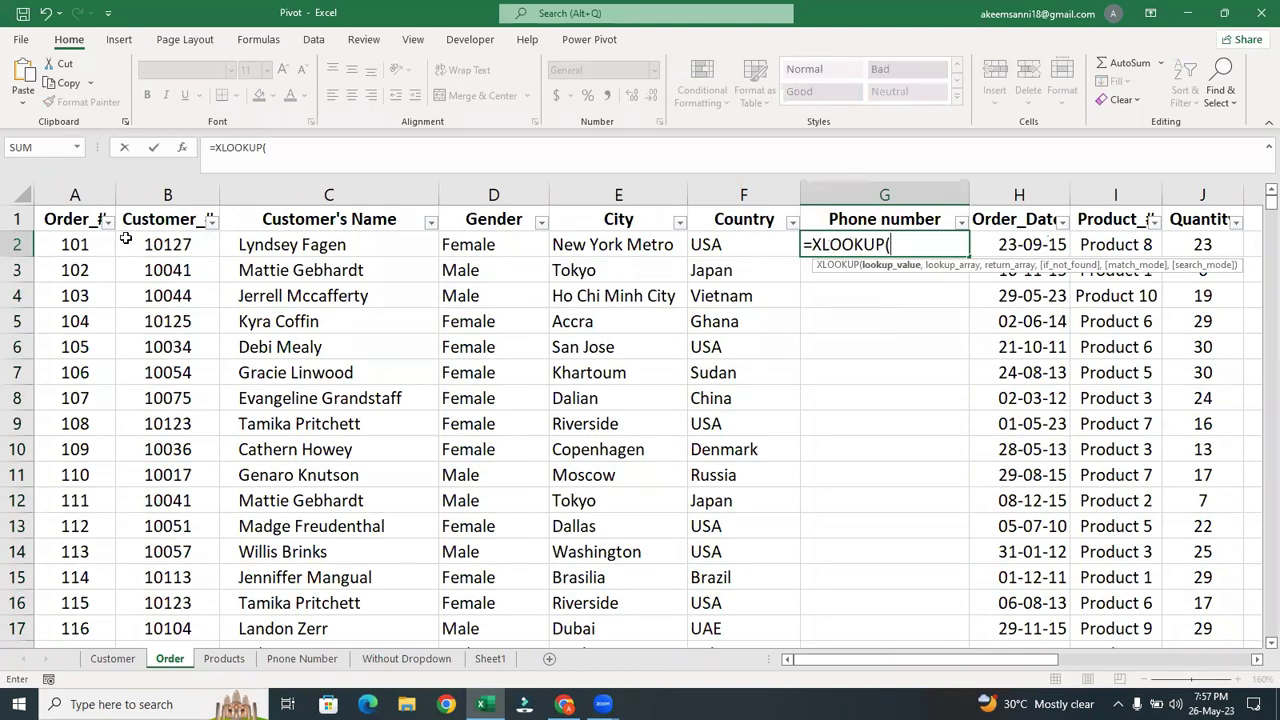
{"action": "left_click", "coordinate": [175, 251]}
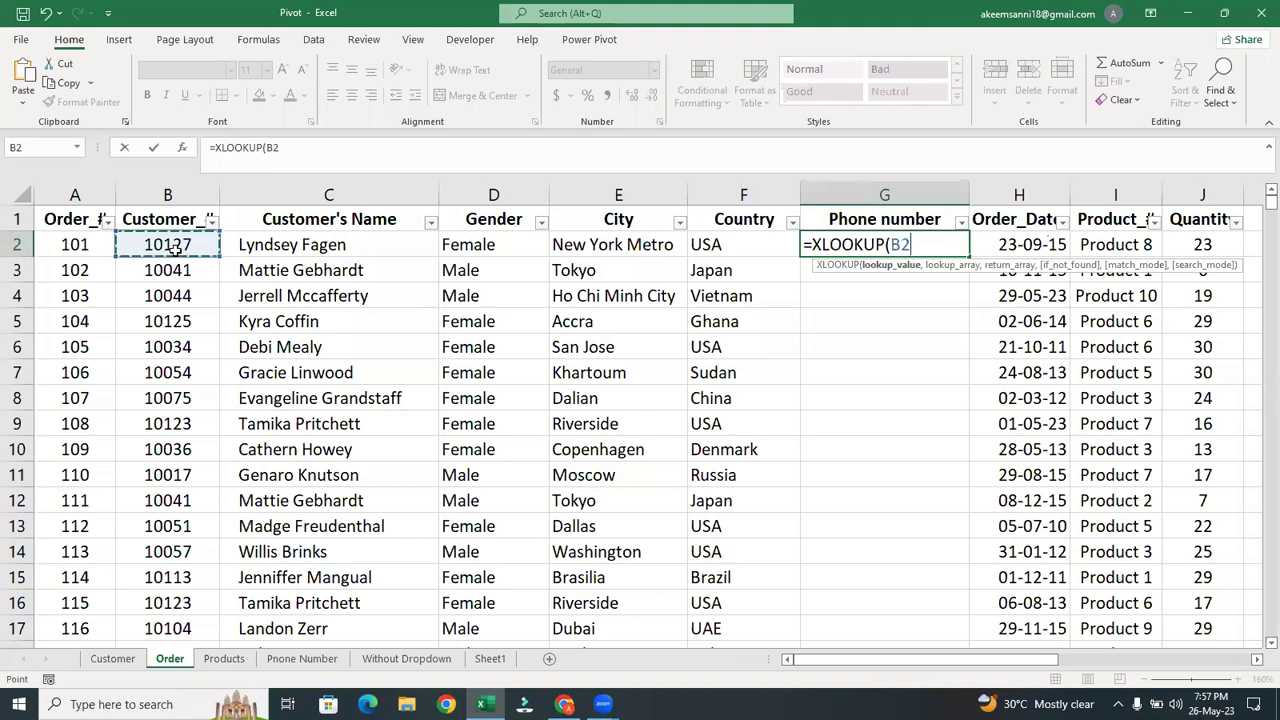
{"action": "type", "text": ","}
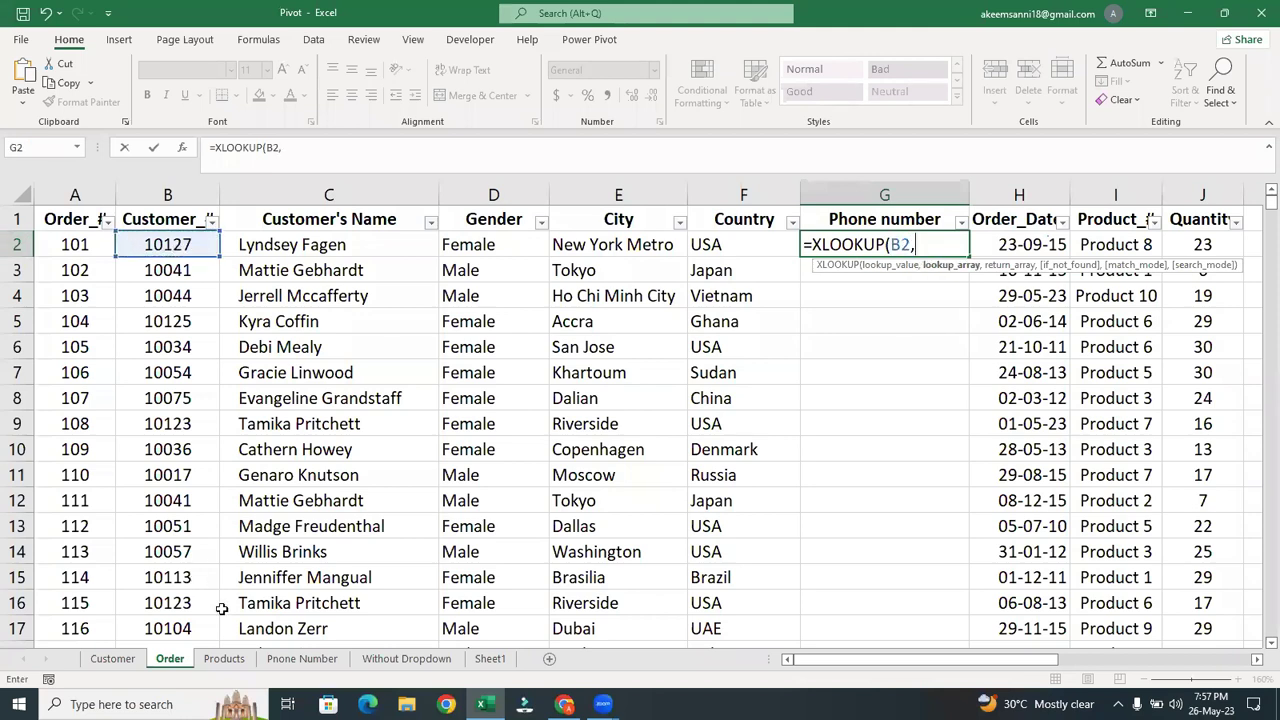
{"action": "left_click", "coordinate": [297, 656]}
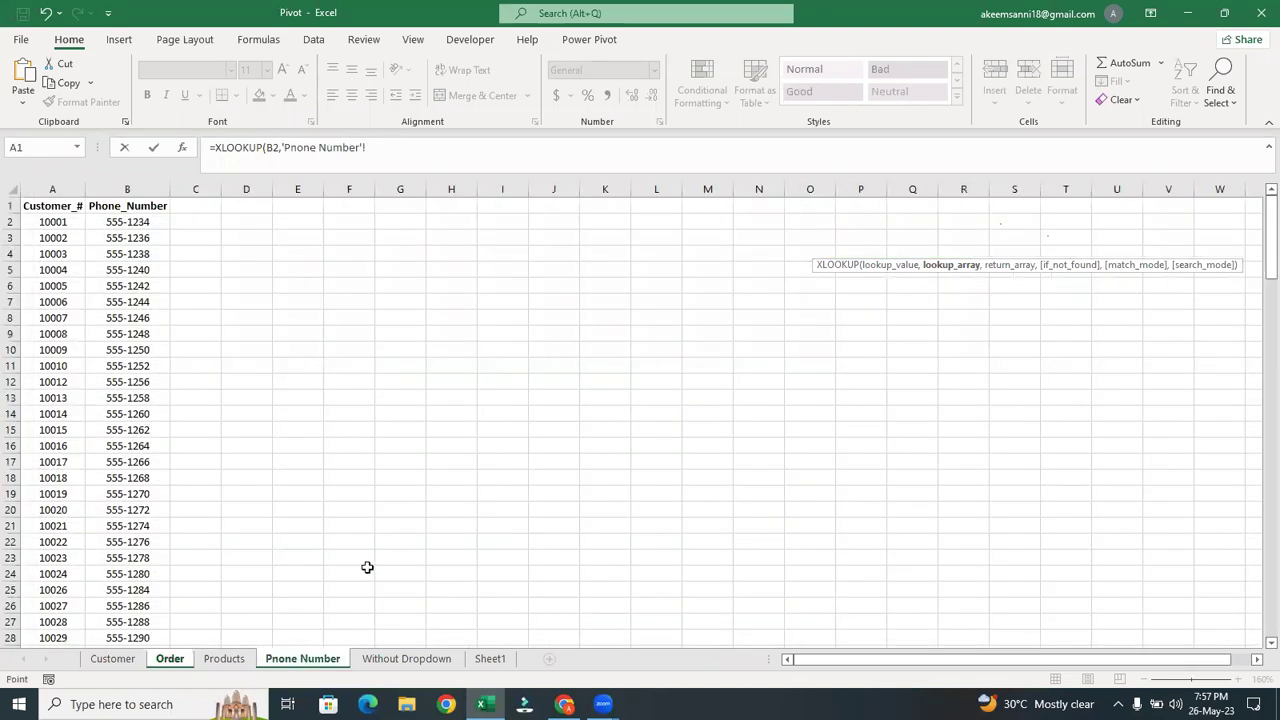
{"action": "left_click", "coordinate": [70, 189]}
{"action": "type", "text": ","}
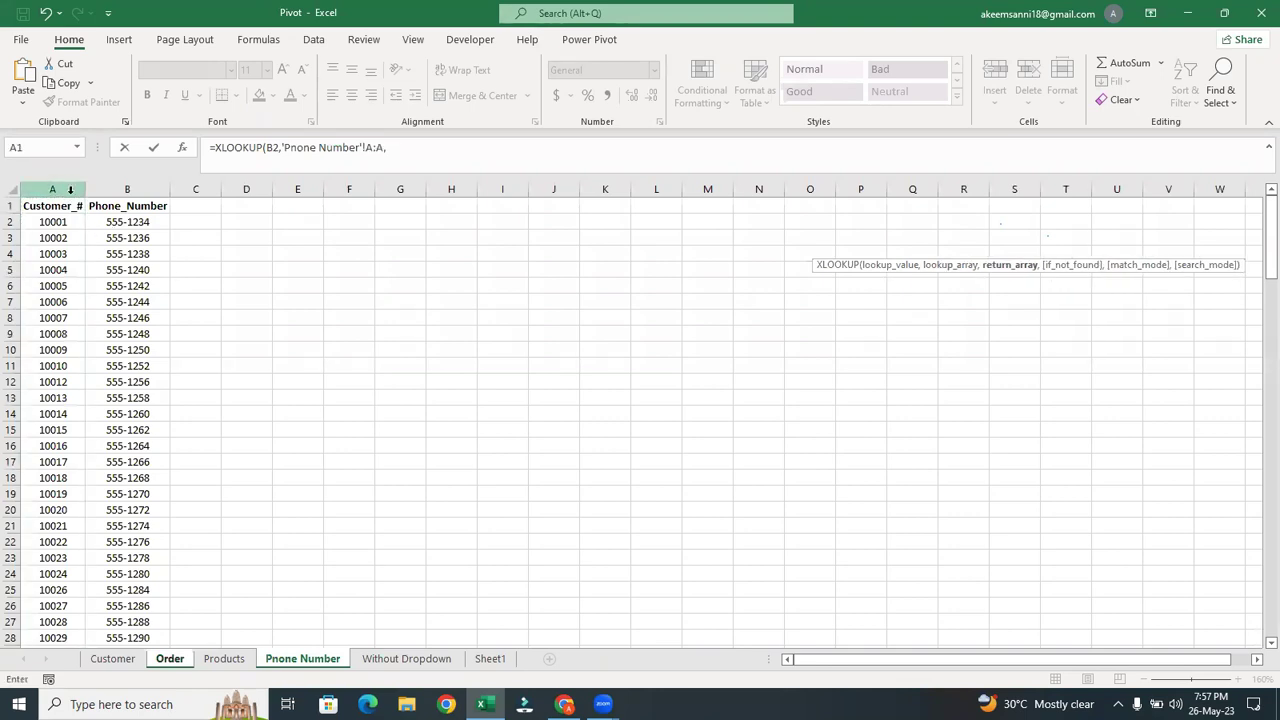
{"action": "left_click", "coordinate": [117, 189]}
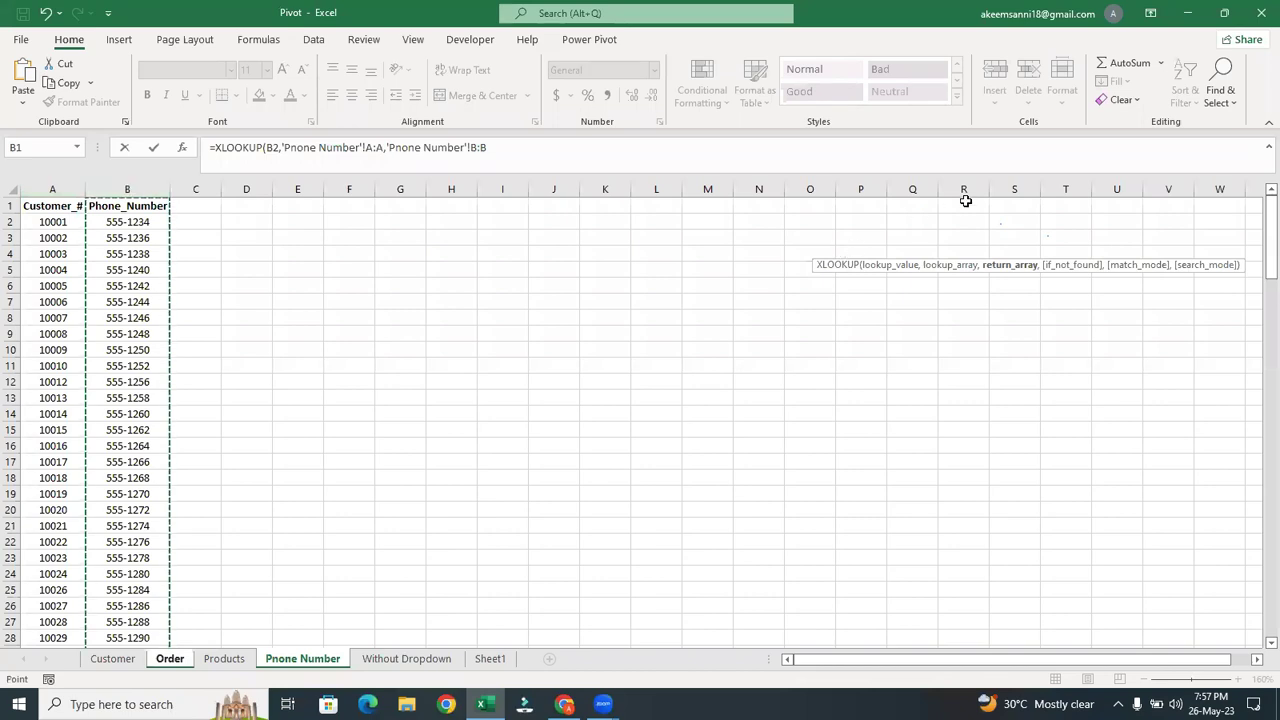
Set the XLOOKUP's if_not_found argument to "Not Available", leave out the match and search modes, and complete the formula.
{"action": "type", "text": ",\"Not Available\",0,"}
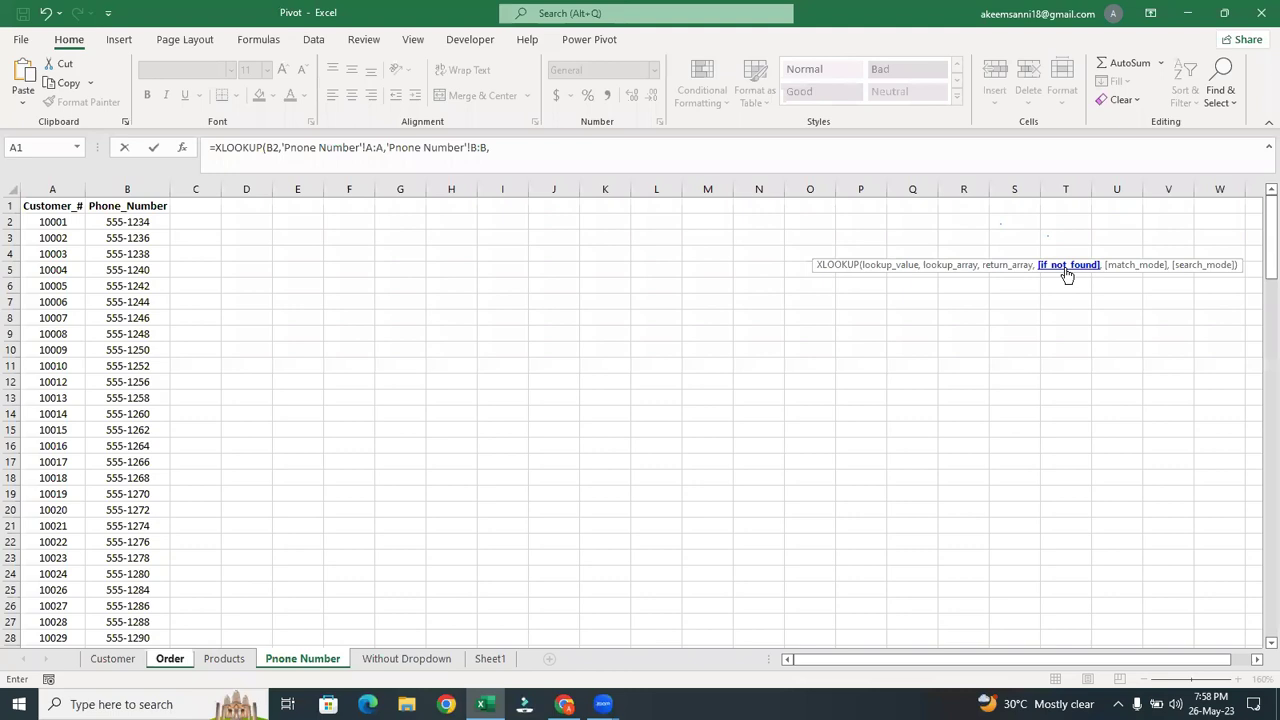
{"action": "type", "text": "Not Available\","}
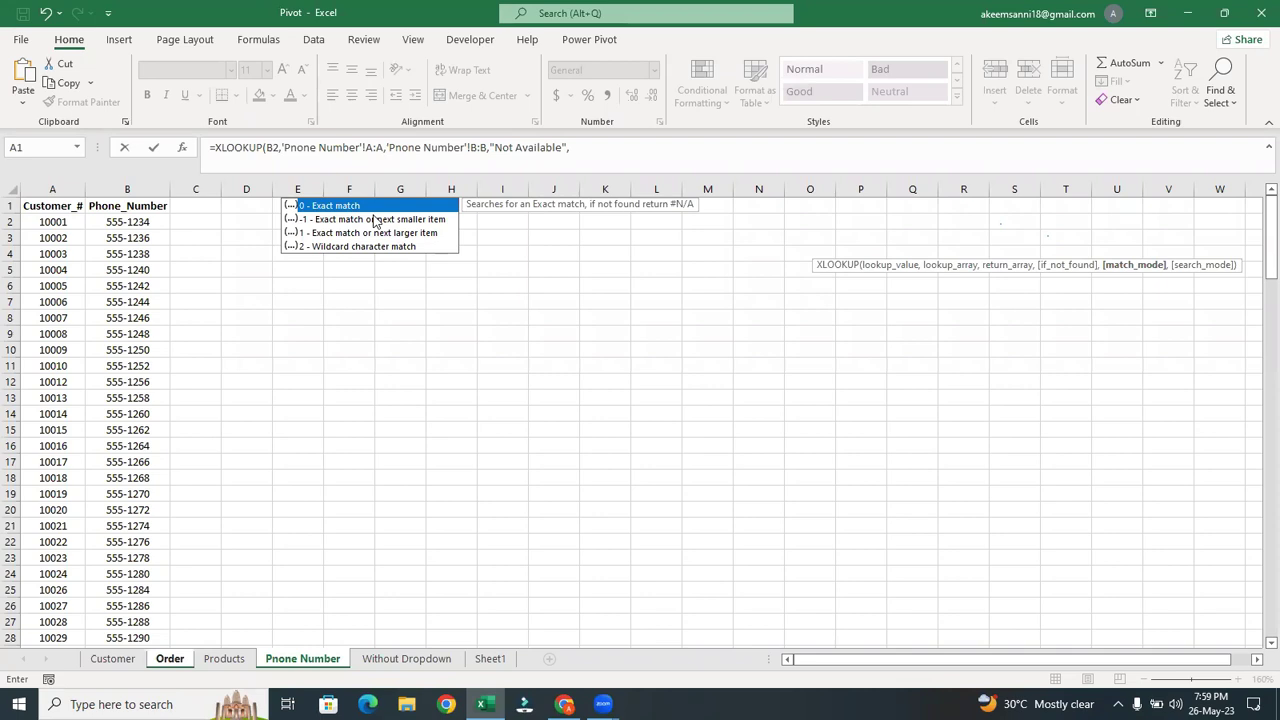
{"action": "type", "text": "0,"}
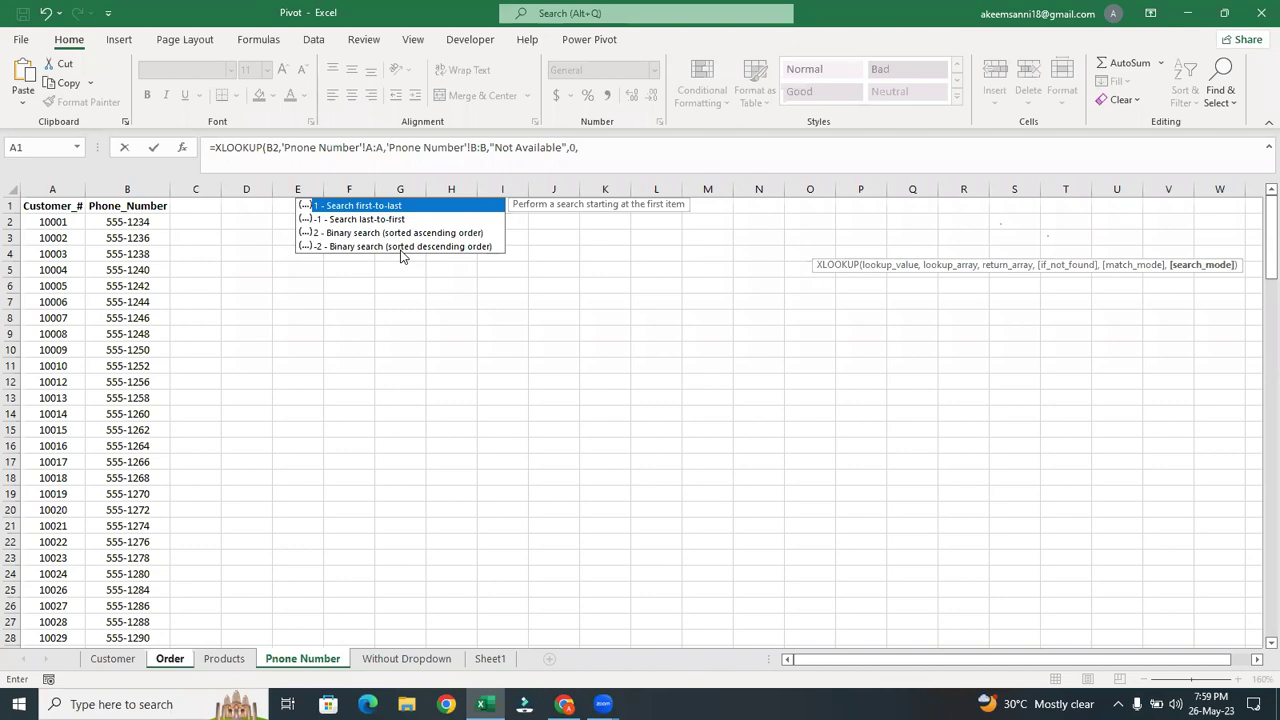
{"action": "key", "text": "BackSpace"}
{"action": "key", "text": "BackSpace"}
{"action": "key", "text": "BackSpace"}
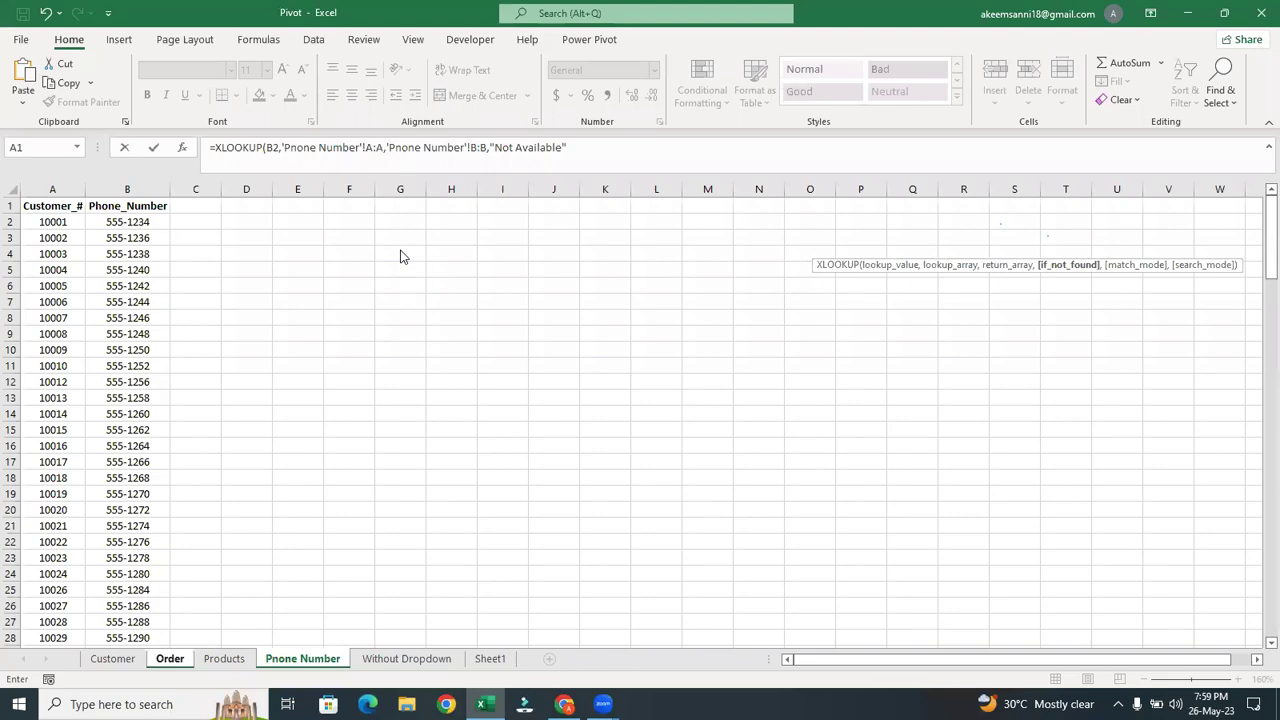
{"action": "type", "text": ")"}
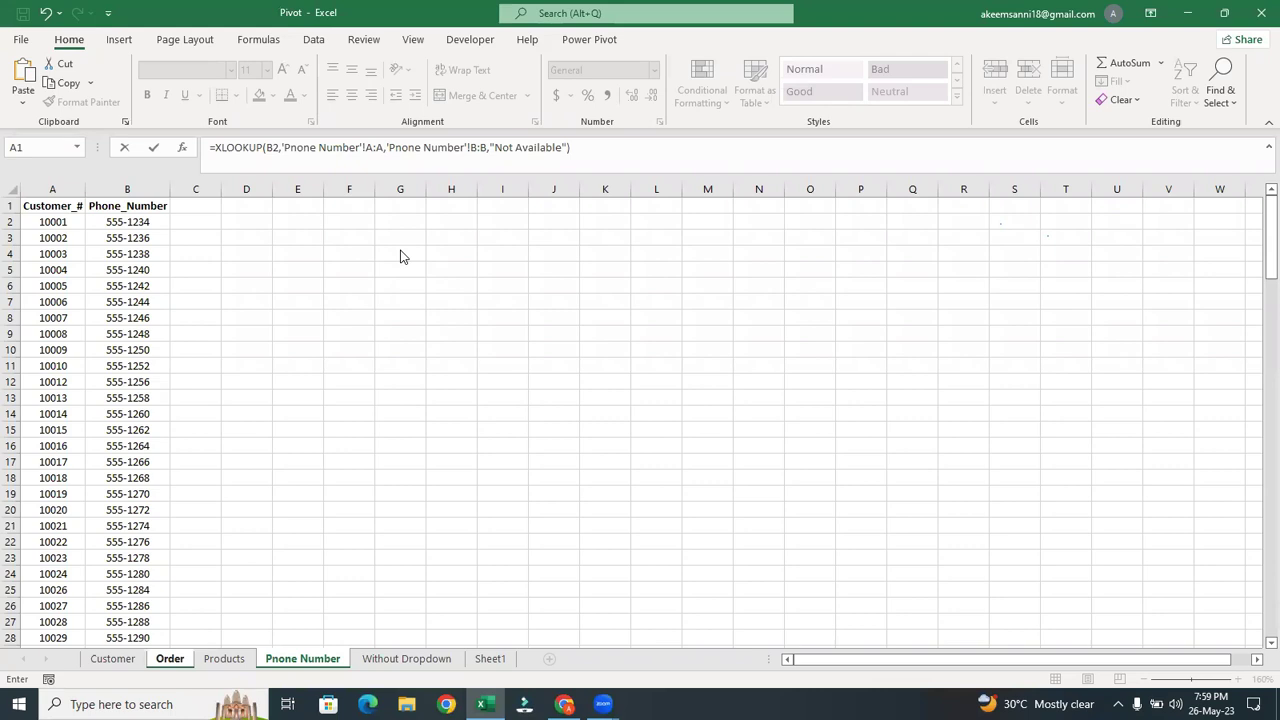
{"action": "key", "text": "Return"}
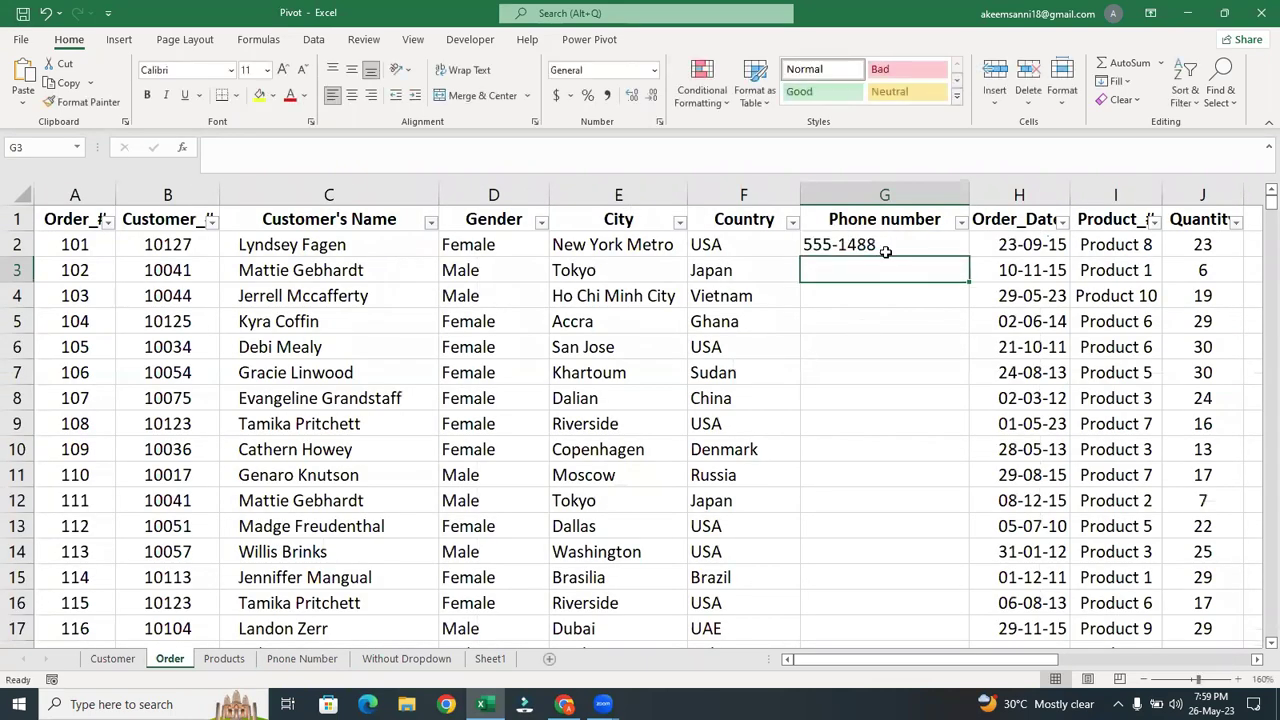
Fill G2's XLOOKUP formula down the Phone number column and check the result in G15.
{"action": "left_click", "coordinate": [885, 251]}
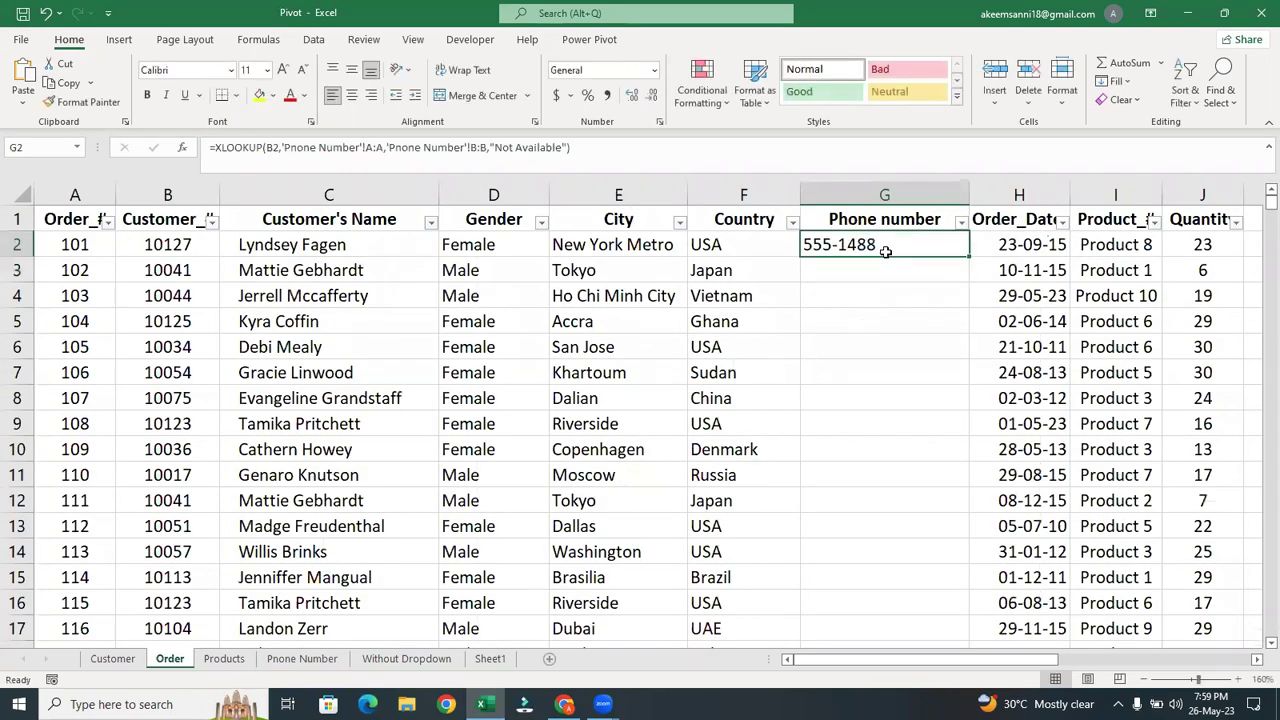
{"action": "double_click", "coordinate": [969, 261]}
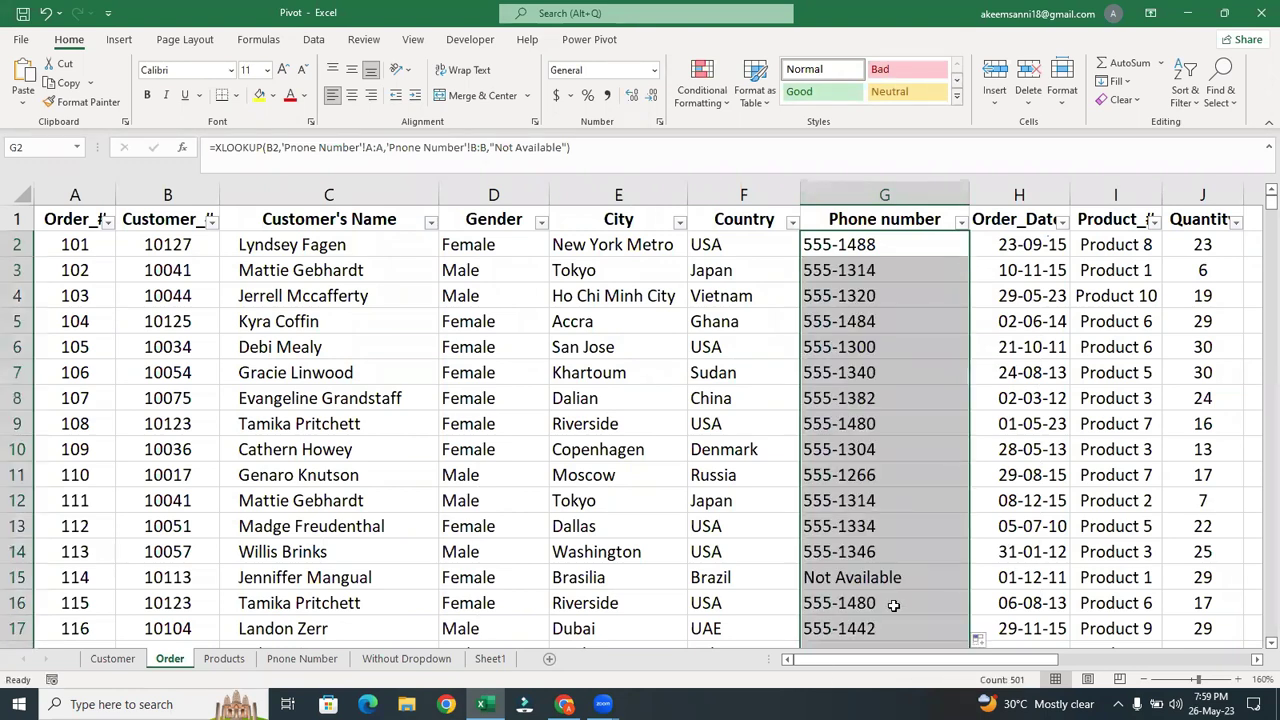
{"action": "left_click", "coordinate": [846, 579]}
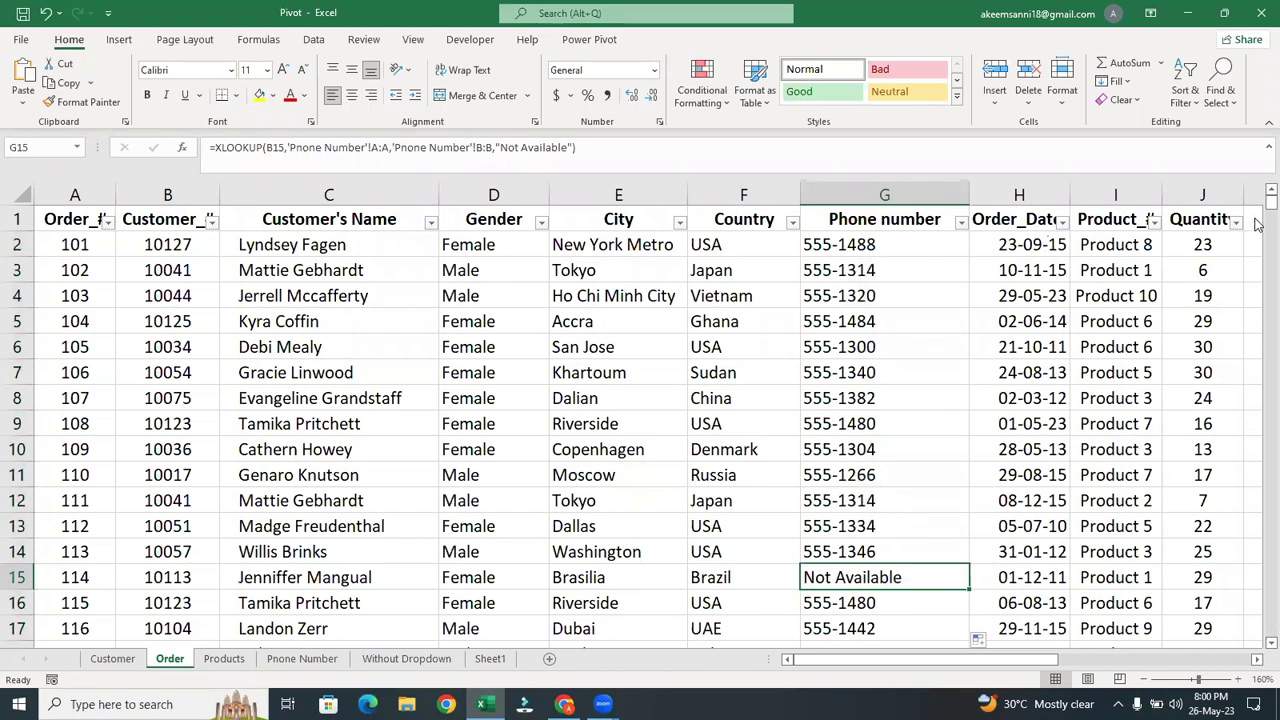
Review the Products, Pnone Number and Customer sheets and the Order sheet's Customer's Name and Customer_# columns.
{"action": "left_click_drag", "start_coordinate": [1257, 217], "coordinate": [1258, 150]}
{"action": "key", "text": "alt+Tab"}
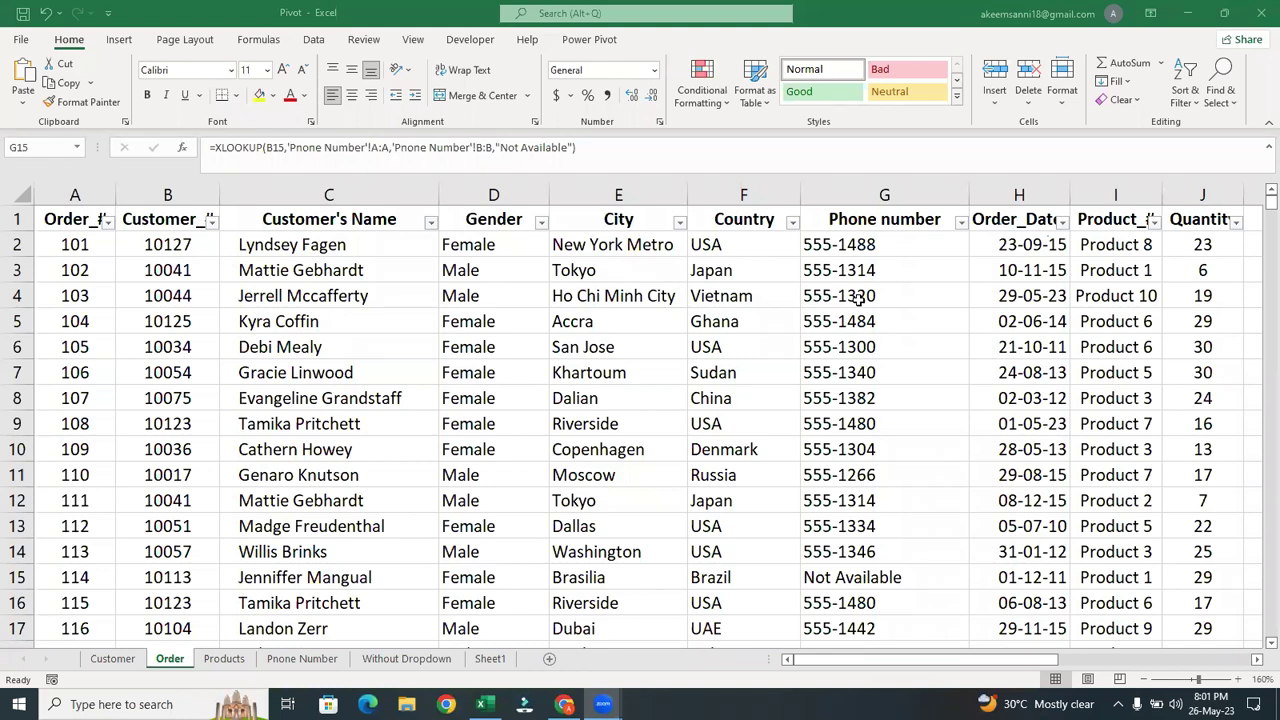
{"action": "left_click", "coordinate": [221, 667]}
{"action": "left_click", "coordinate": [221, 667]}
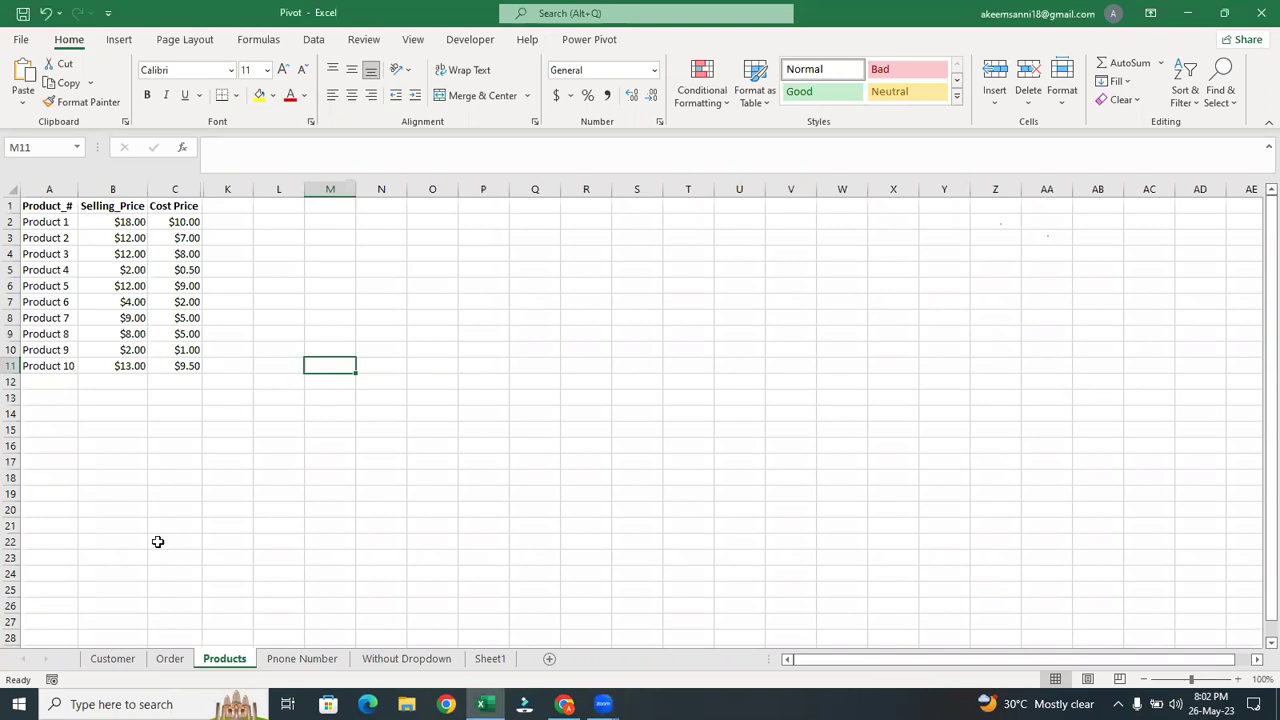
{"action": "left_click", "coordinate": [316, 664]}
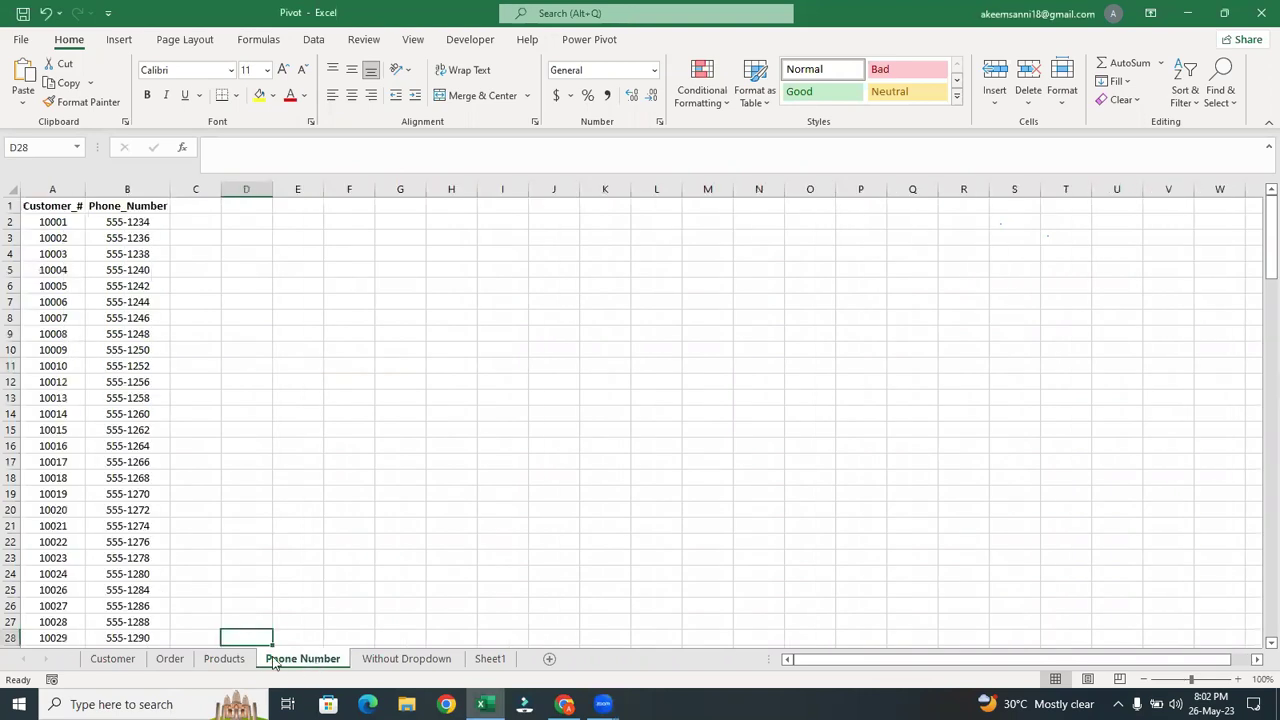
{"action": "left_click", "coordinate": [113, 660]}
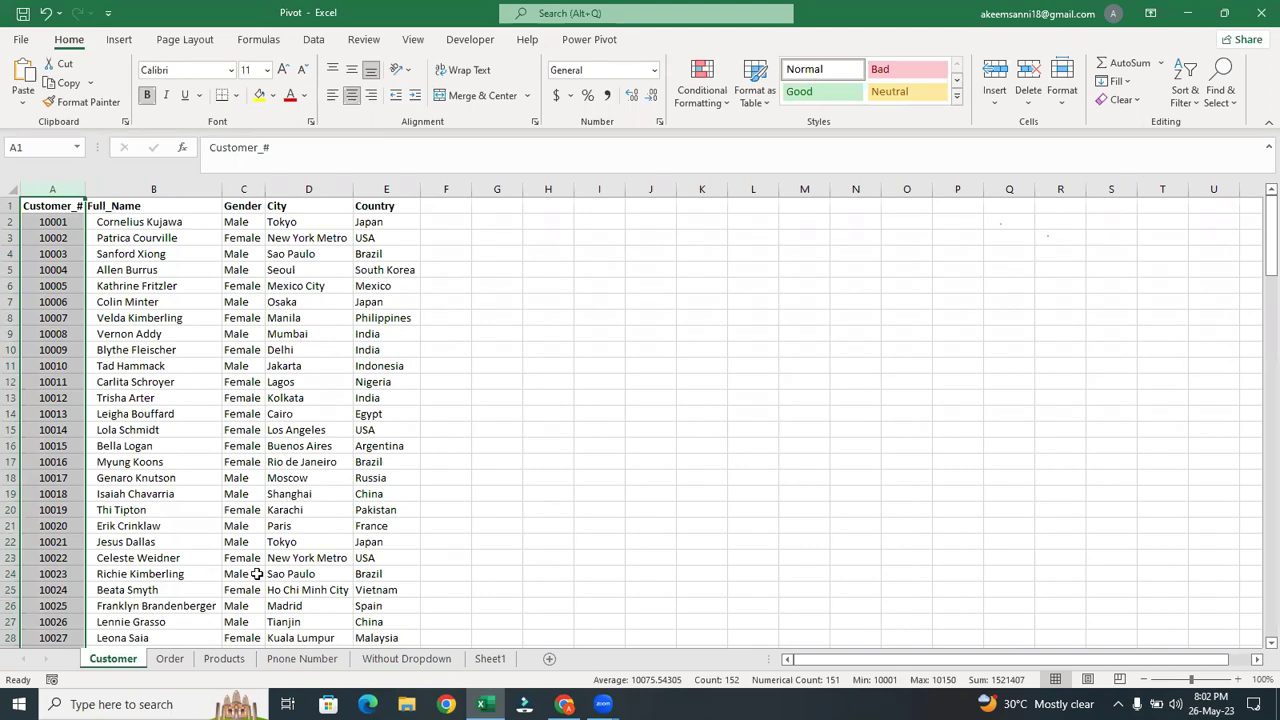
{"action": "left_click", "coordinate": [160, 660]}
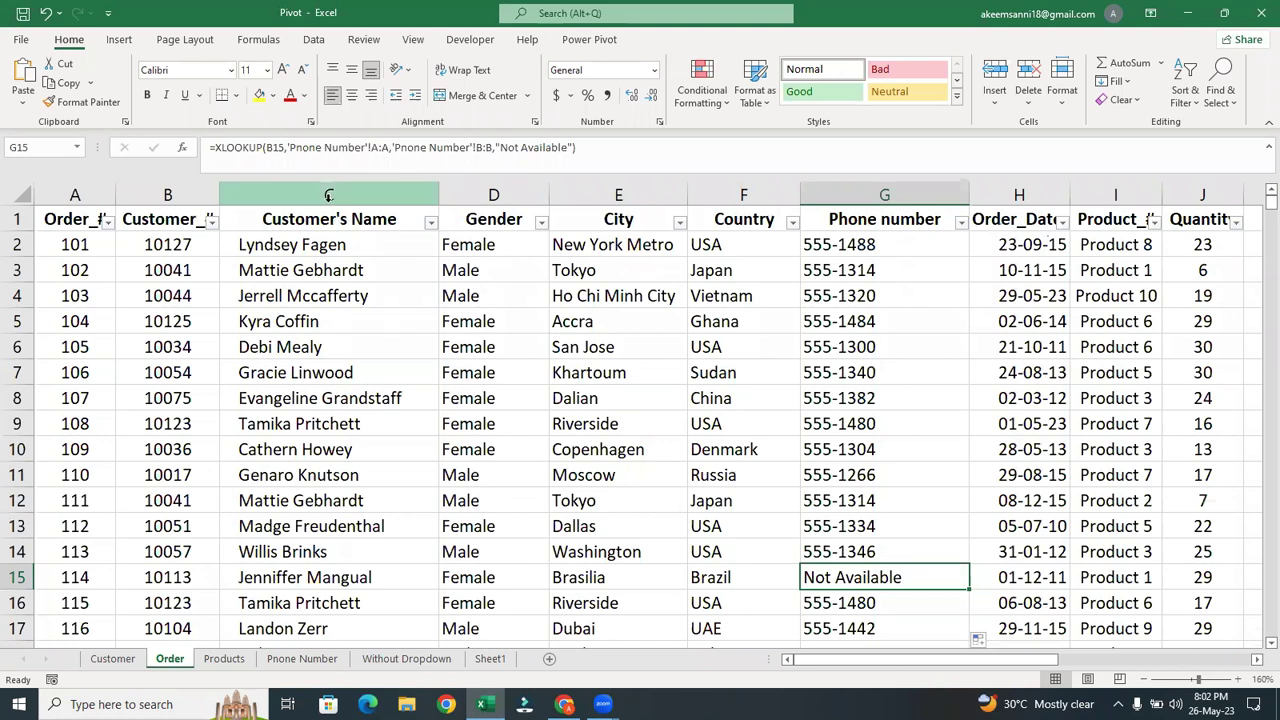
{"action": "left_click", "coordinate": [328, 196]}
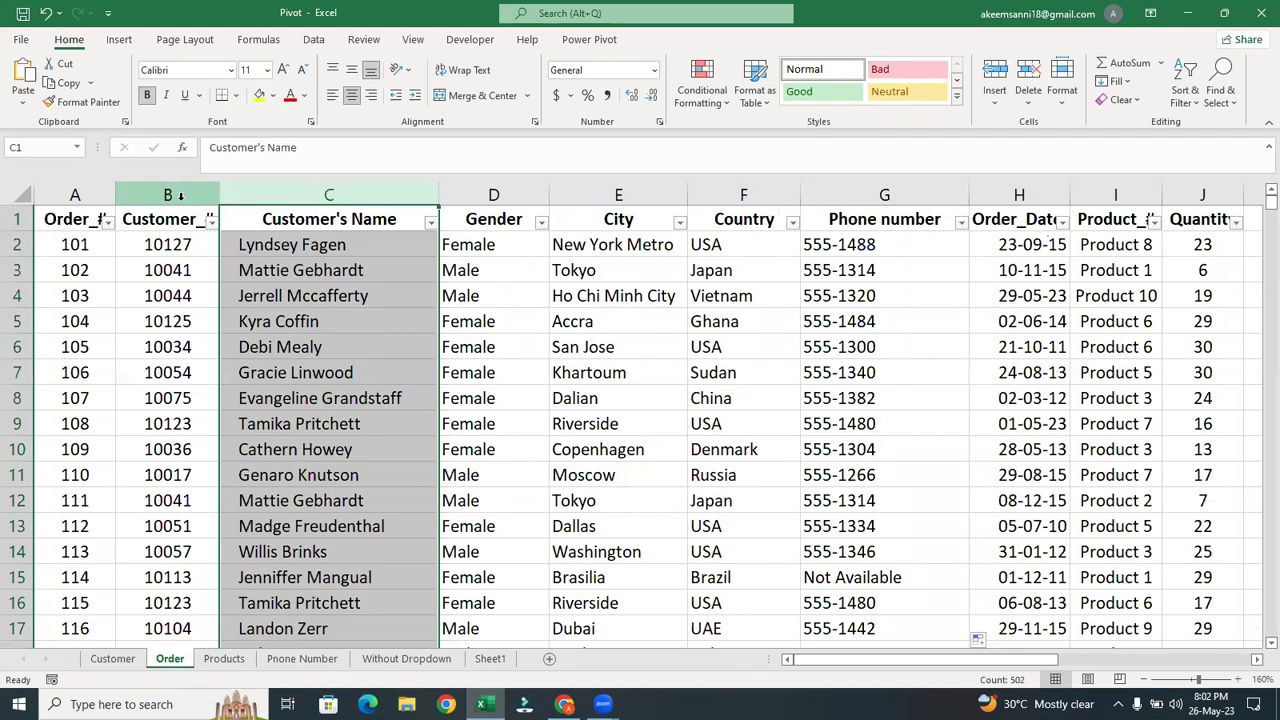
{"action": "left_click", "coordinate": [180, 196]}
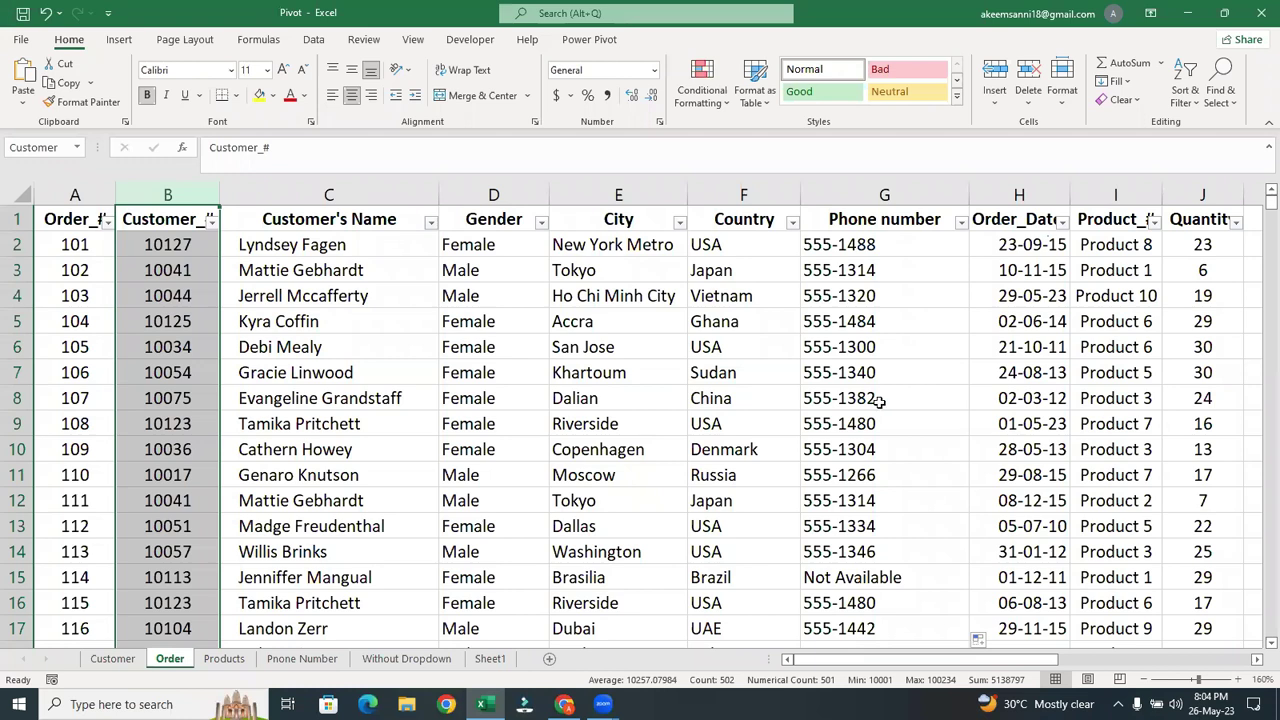
{"action": "key", "text": "alt+Tab"}
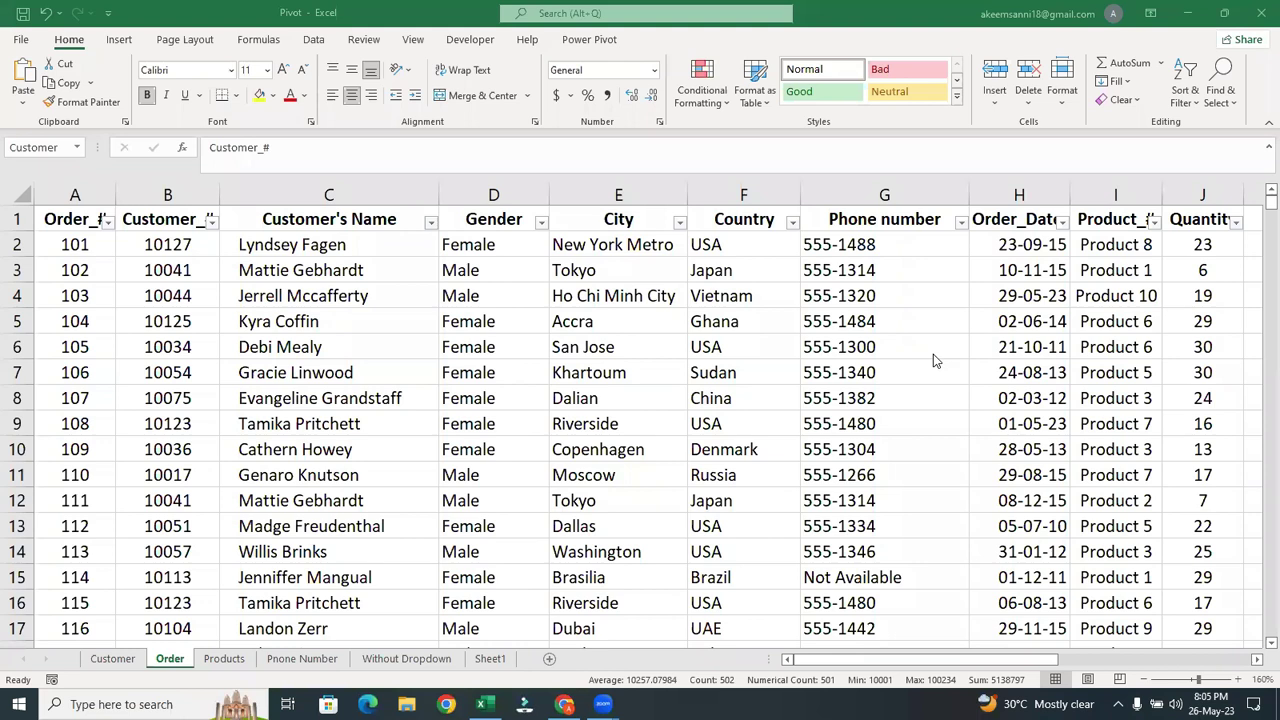
Clear the XLOOKUP results from the Phone number column, from G2 down to the last order row.
{"action": "left_click", "coordinate": [898, 280]}
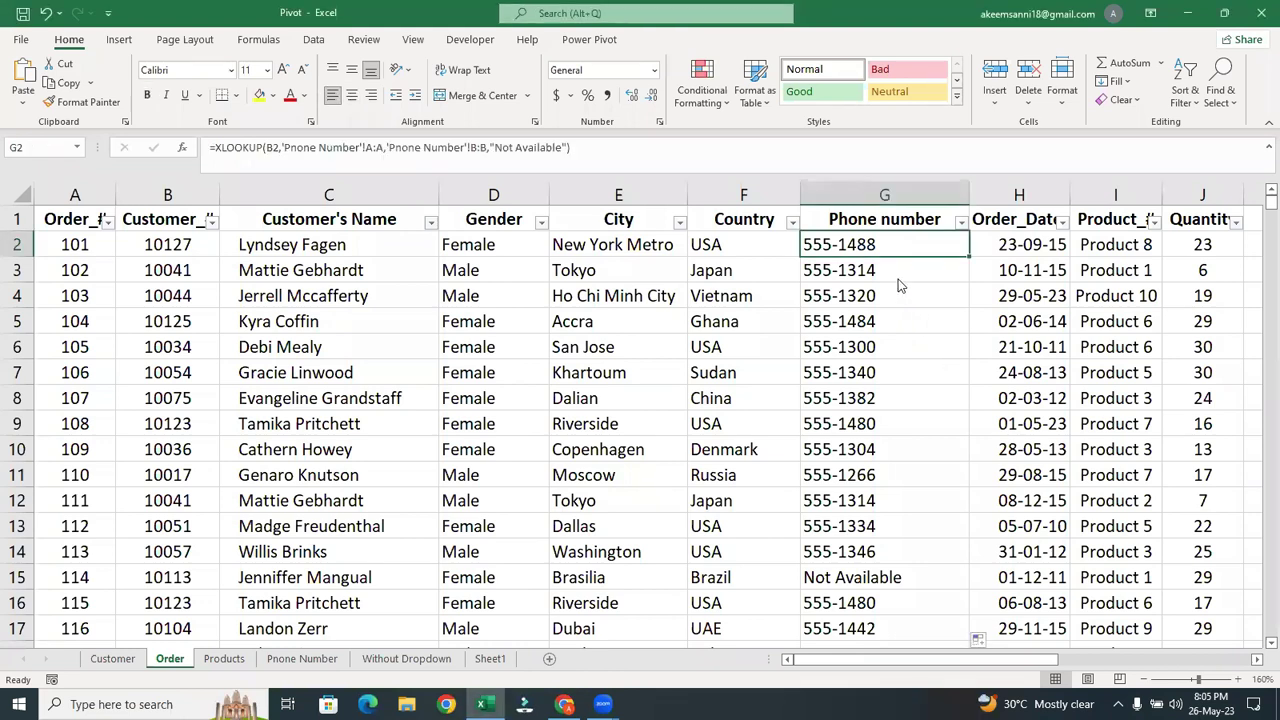
{"action": "key", "text": "ctrl+shift+Down"}
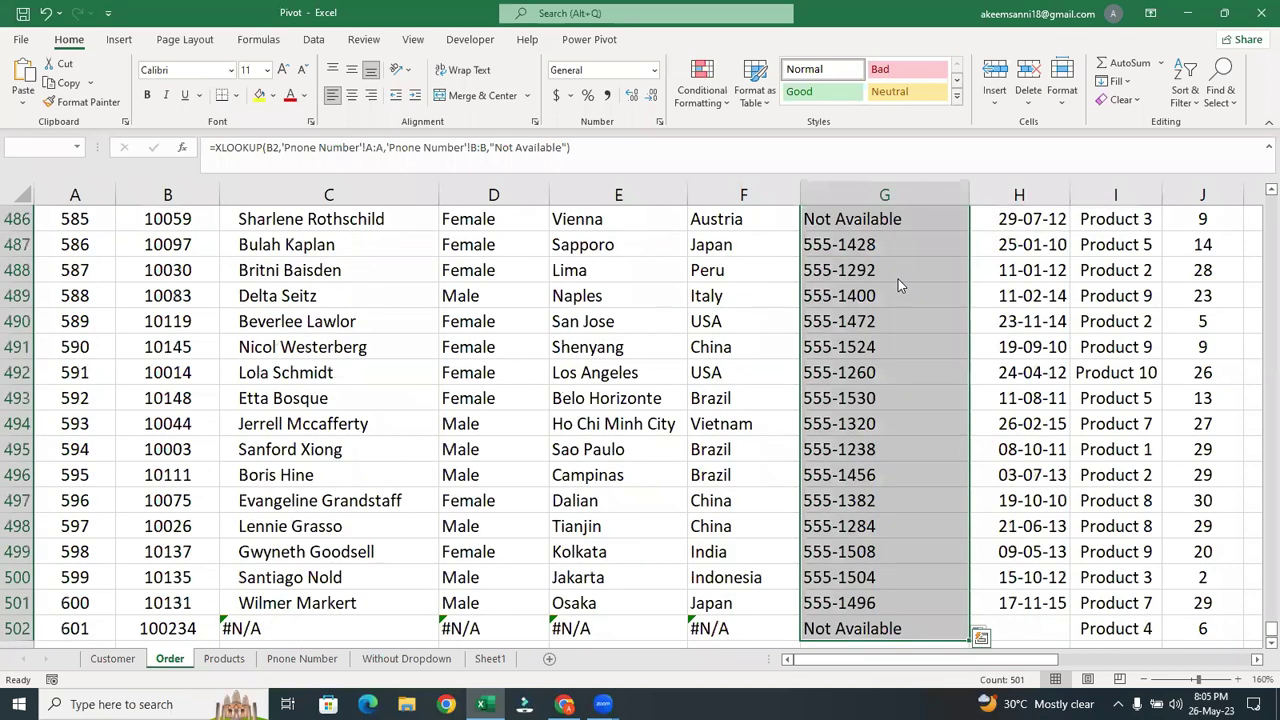
{"action": "right_click", "coordinate": [898, 279]}
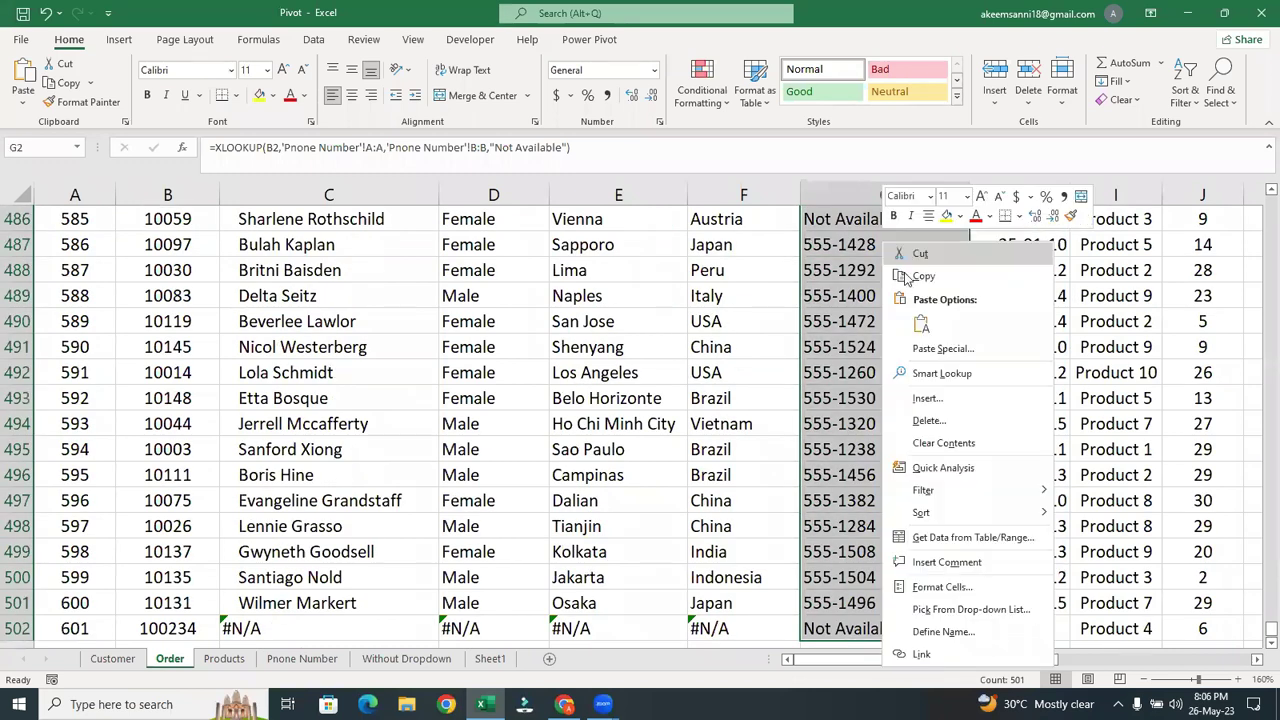
{"action": "left_click", "coordinate": [952, 439]}
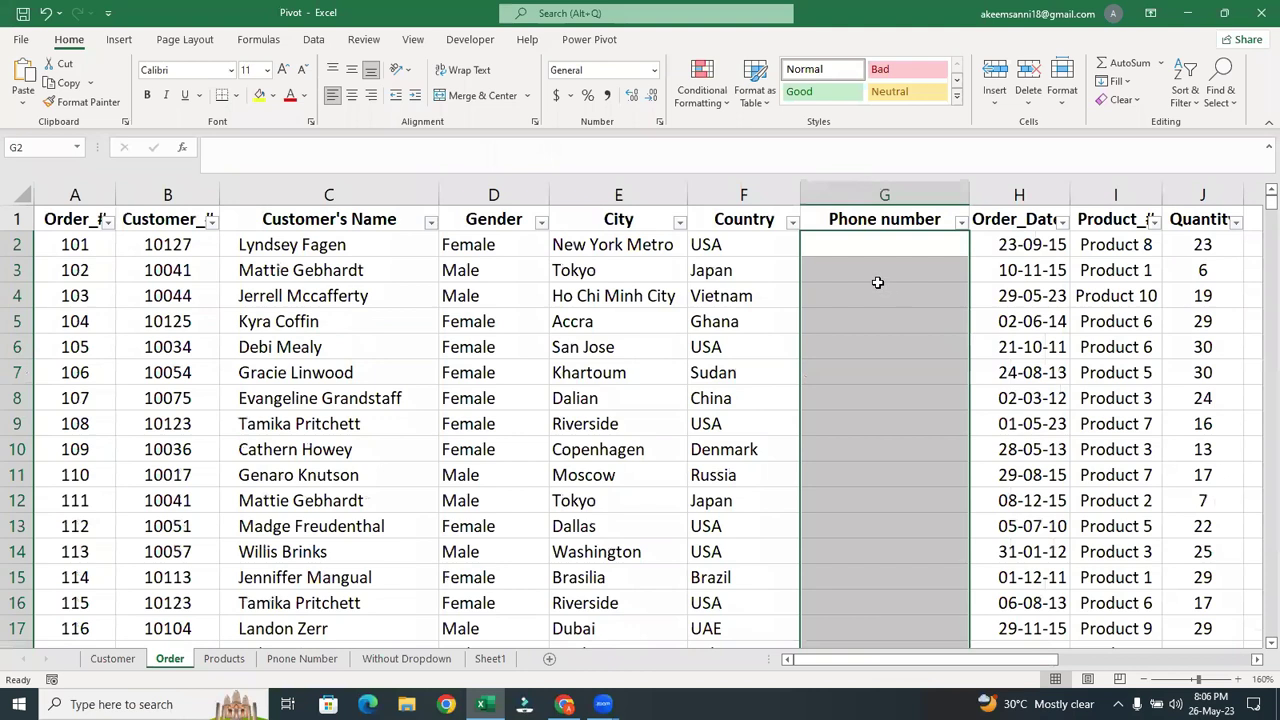
Start an XLOOKUP formula in G2 of the Order sheet with the Customer_# in B2 as the lookup value.
{"action": "left_click", "coordinate": [863, 244]}
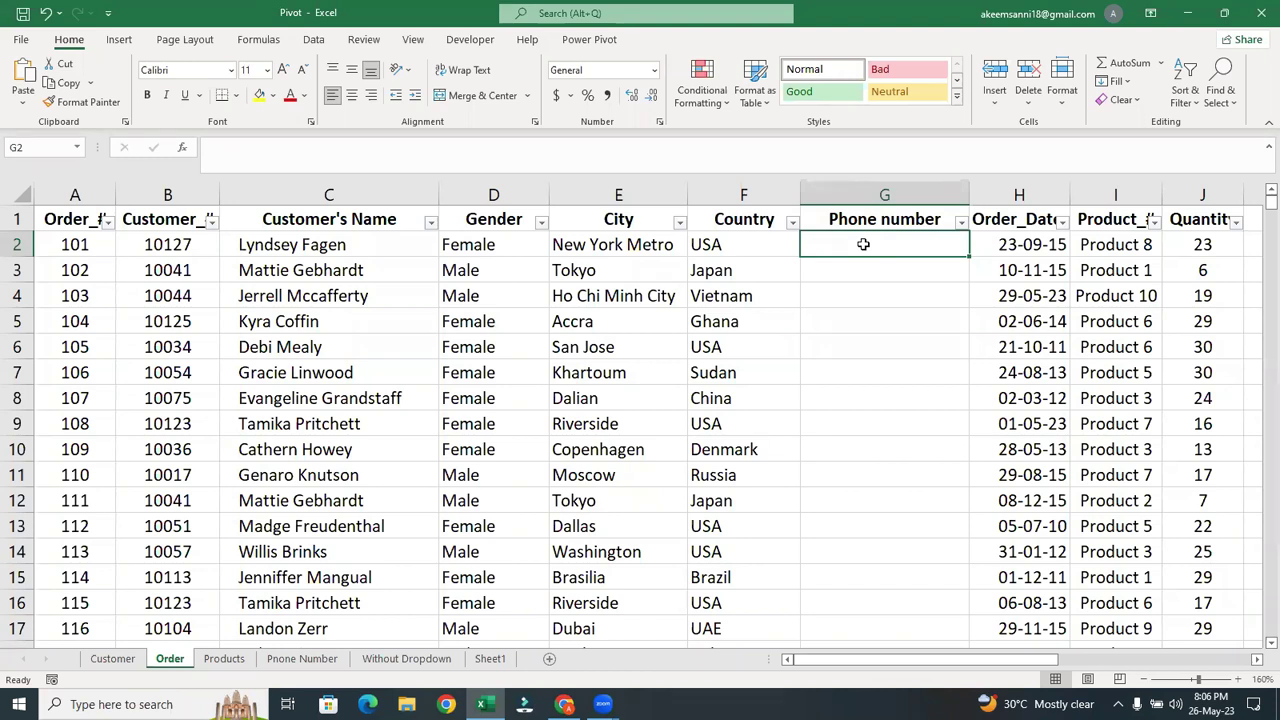
{"action": "type", "text": "="}
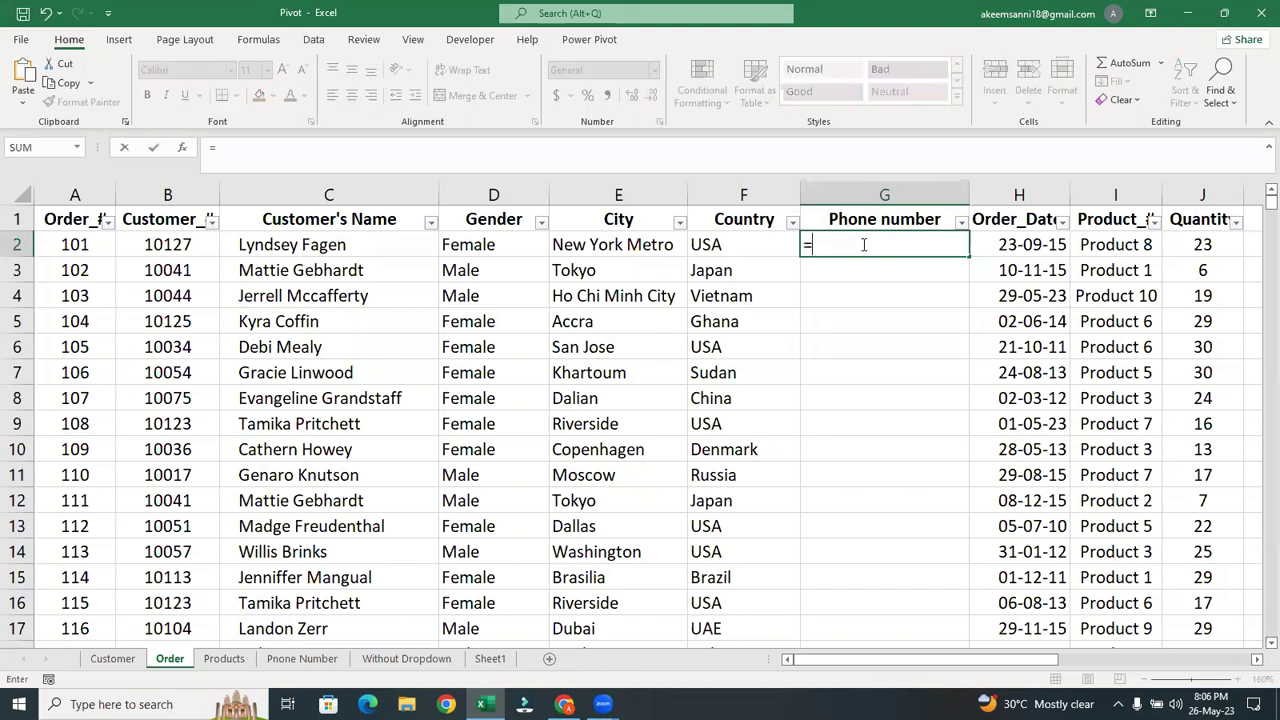
{"action": "type", "text": "xloo"}
{"action": "key", "text": "Tab"}
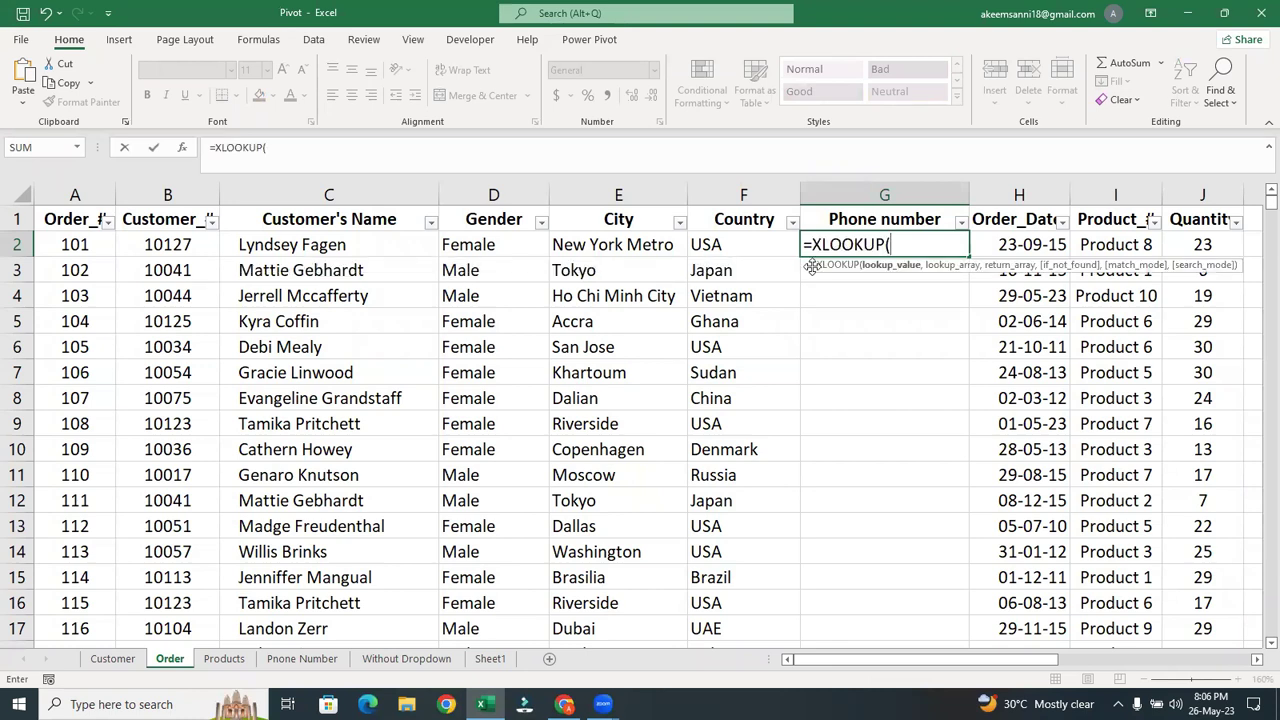
{"action": "left_click", "coordinate": [172, 244]}
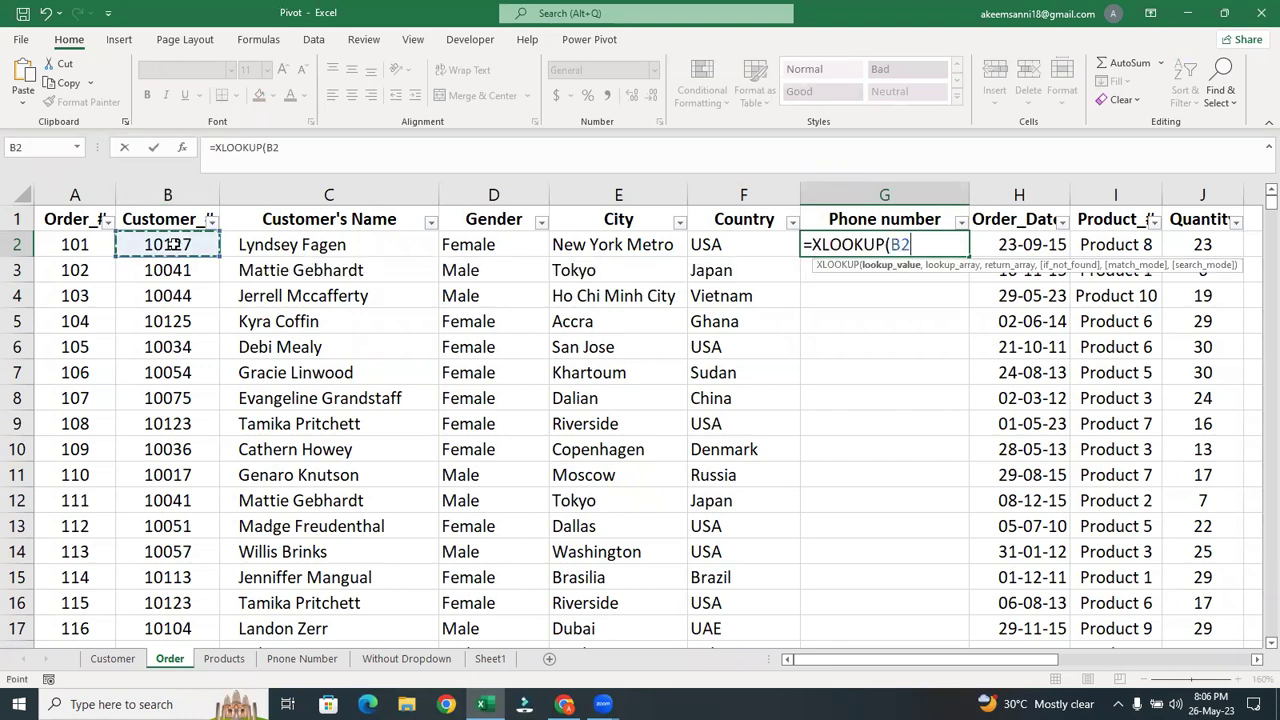
{"action": "type", "text": ","}
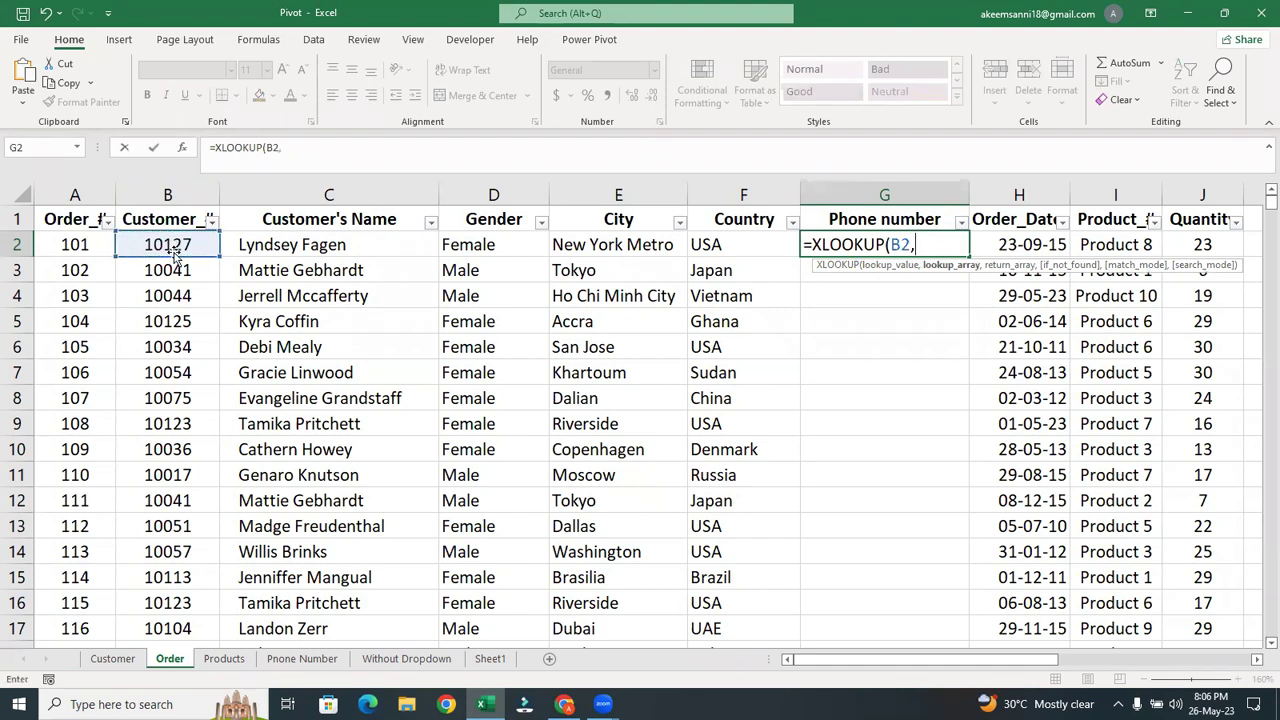
Set the lookup array to column A and the return array to column B of the Pnone Number sheet.
{"action": "left_click", "coordinate": [303, 659]}
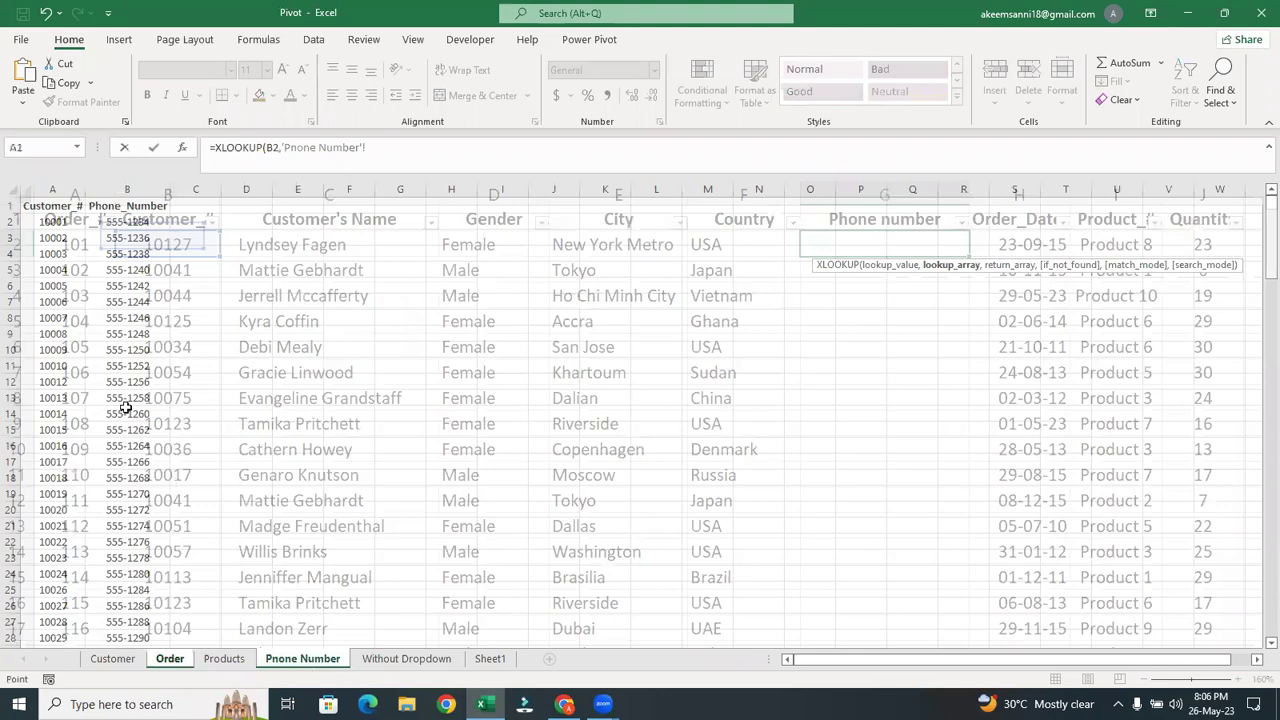
{"action": "left_click", "coordinate": [65, 183]}
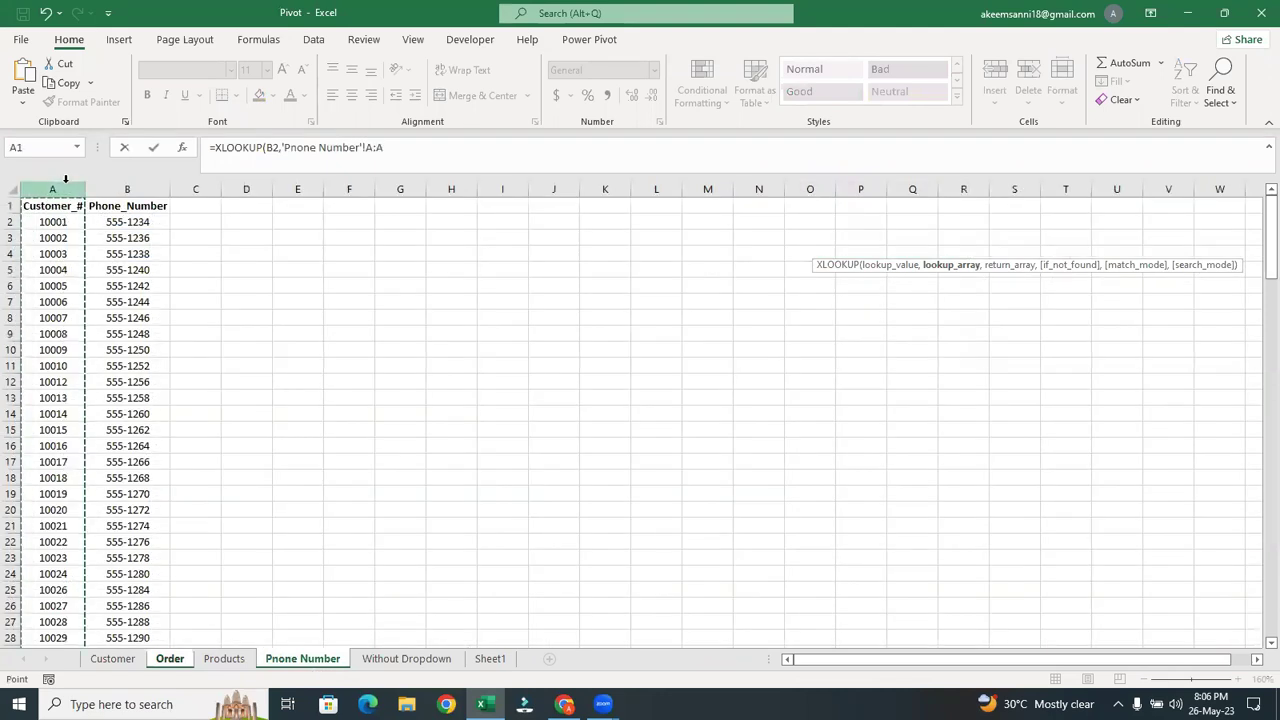
{"action": "type", "text": ","}
{"action": "left_click", "coordinate": [112, 189]}
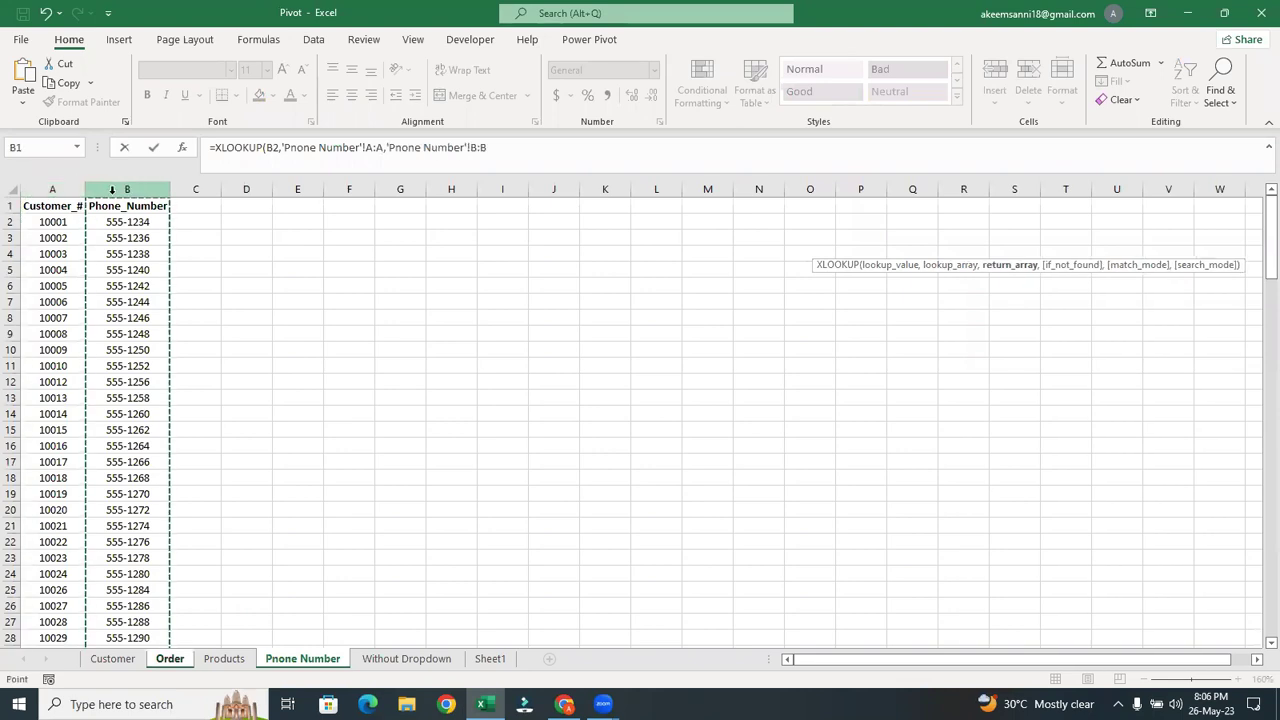
Set the XLOOKUP's if_not_found argument to "Not Found" and complete the formula.
{"action": "type", "text": ","}
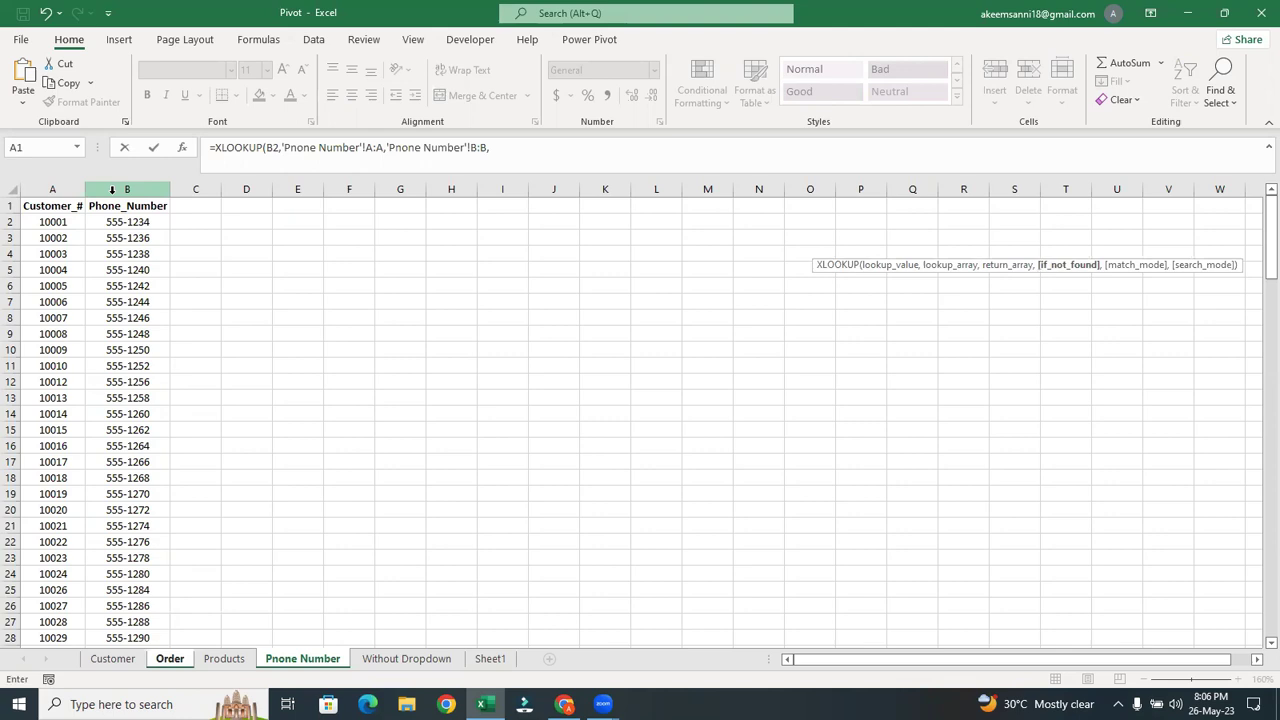
{"action": "type", "text": "\"No"}
{"action": "type", "text": "t Found\""}
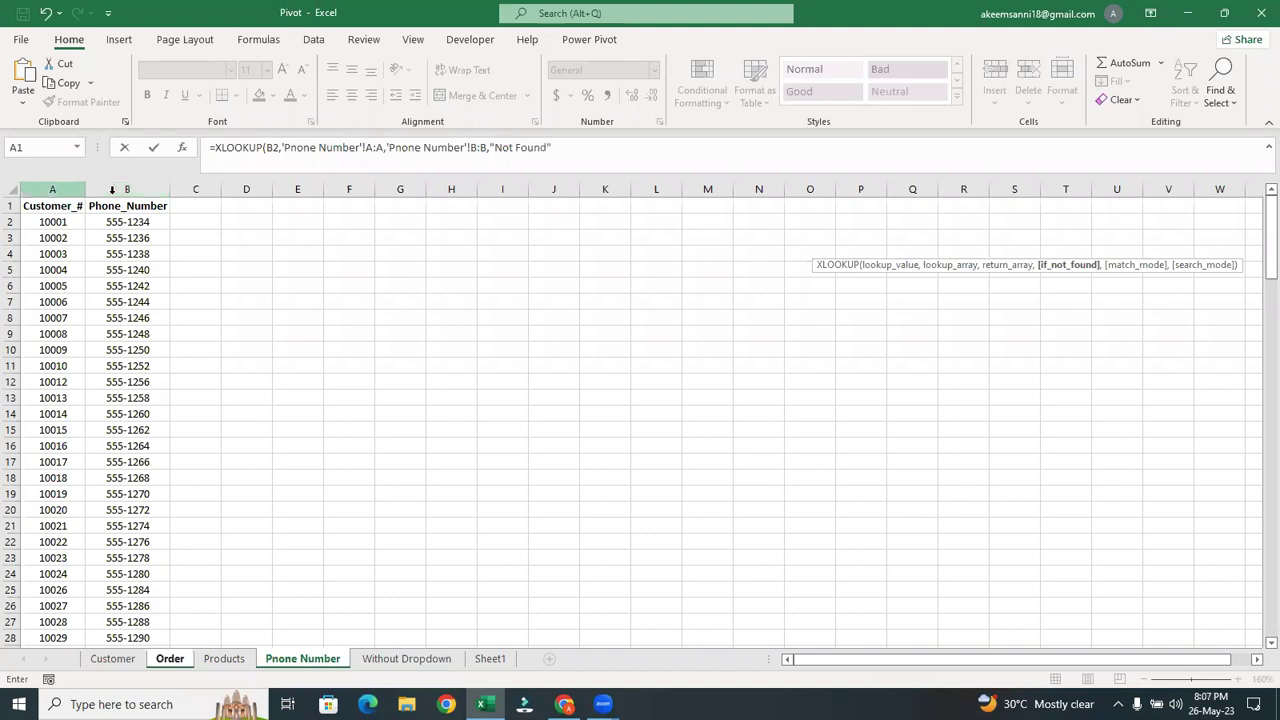
{"action": "type", "text": ")"}
{"action": "key", "text": "Return"}
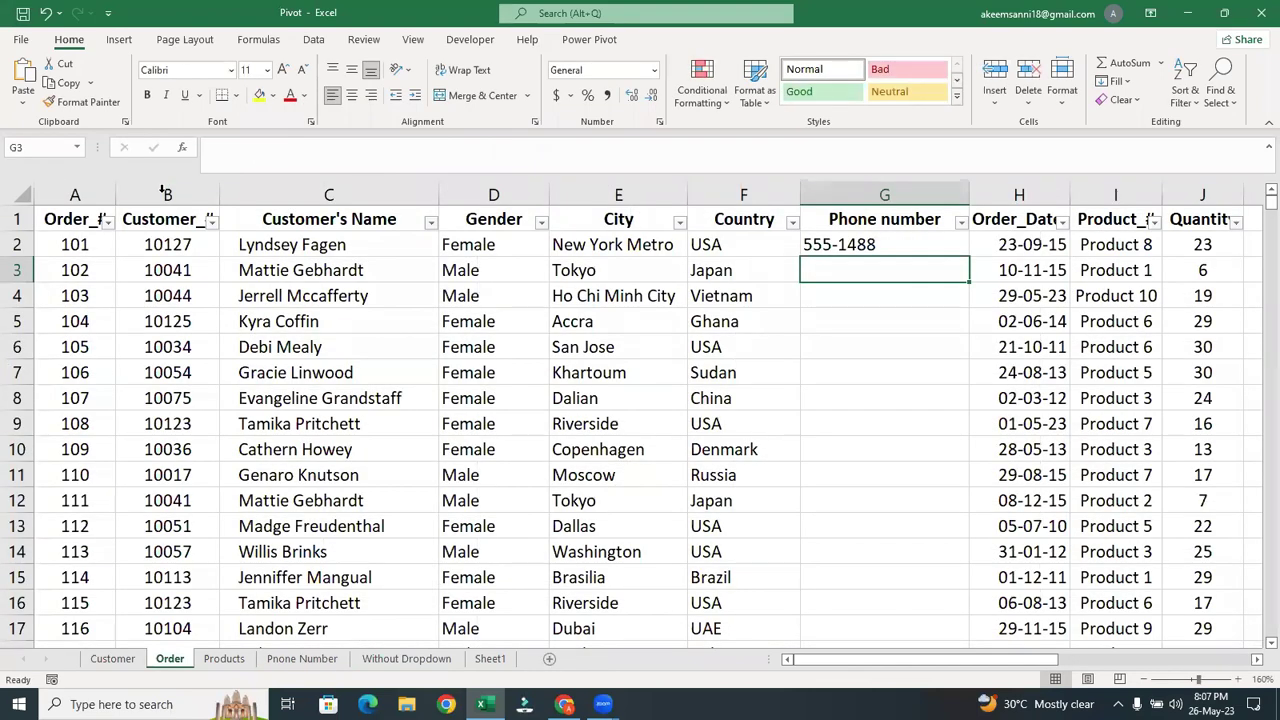
Fill G2's XLOOKUP formula down the Phone number column and inspect the formula in G15.
{"action": "left_click", "coordinate": [897, 251]}
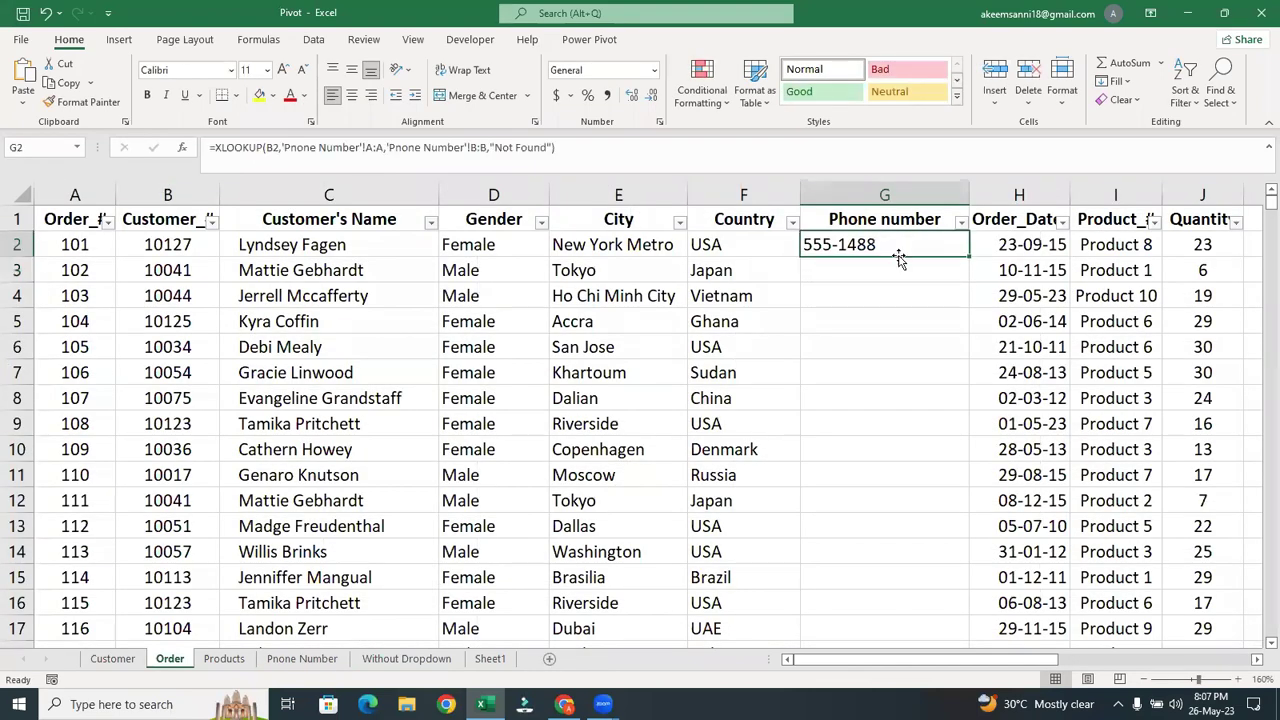
{"action": "double_click", "coordinate": [969, 255]}
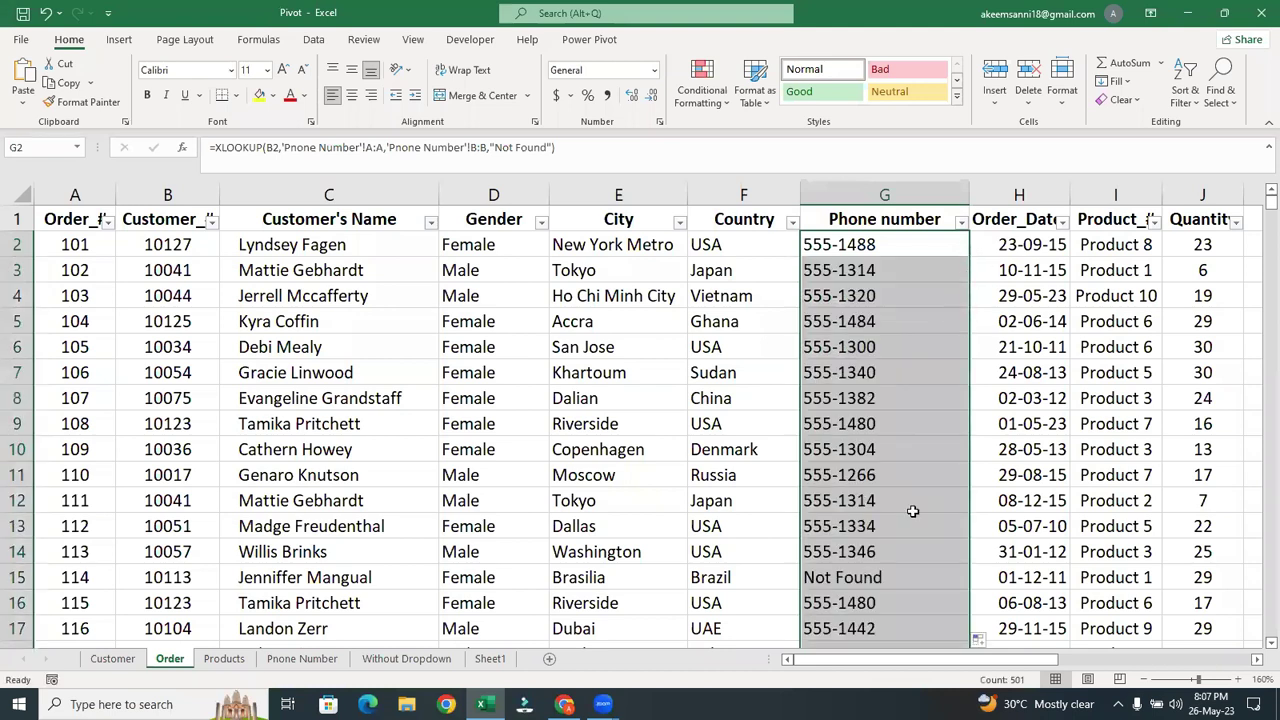
{"action": "left_click", "coordinate": [901, 588]}
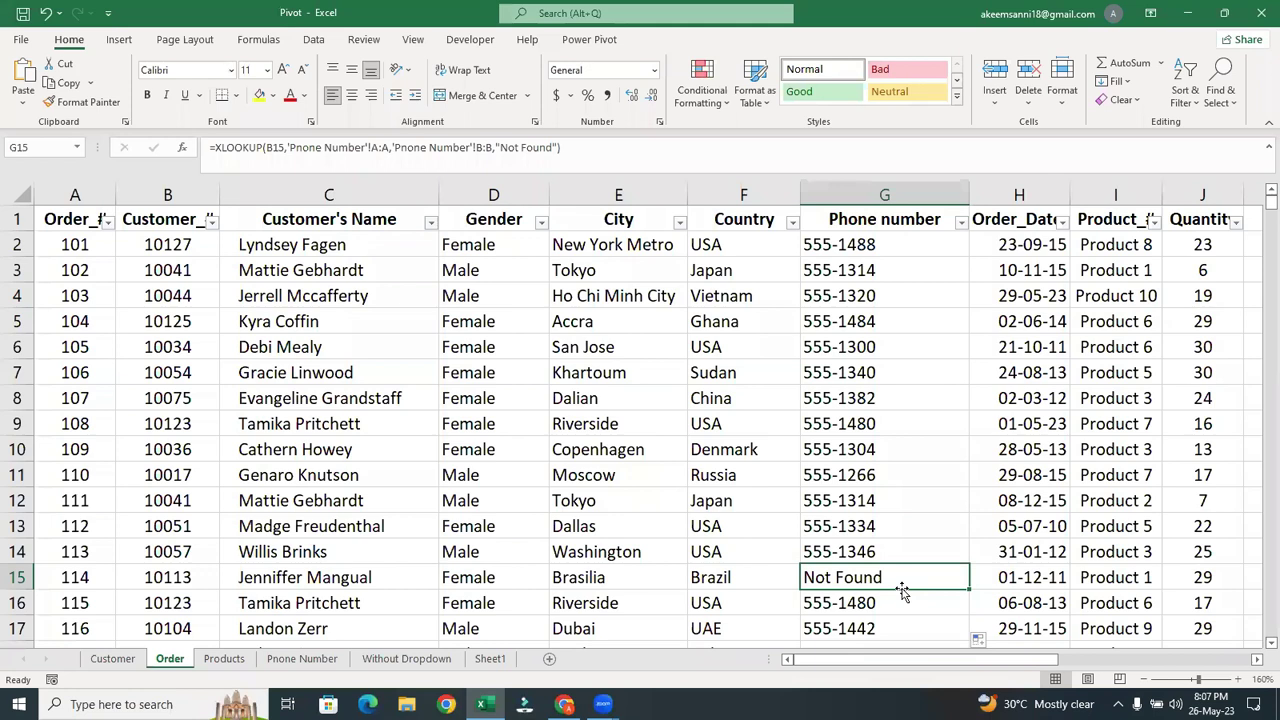
Switch to the Chrome window and open Google Drive in a new tab.
{"action": "mouse_move", "coordinate": [564, 702]}
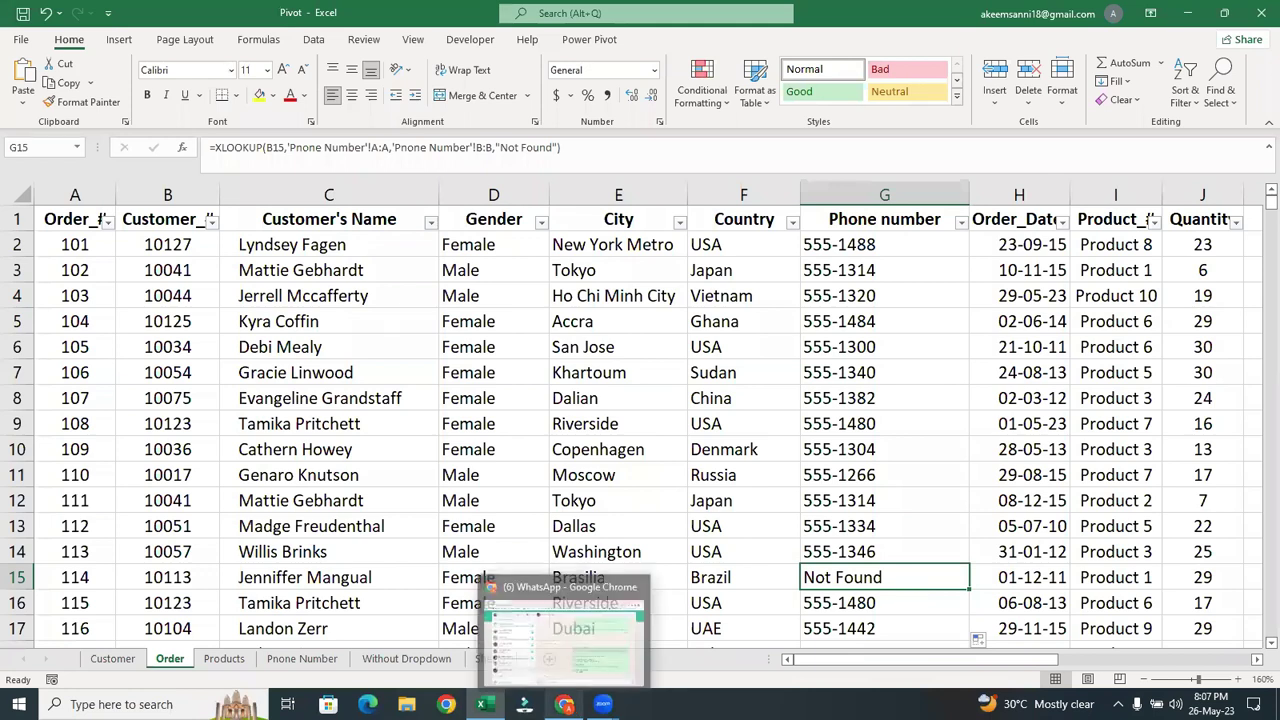
{"action": "left_click", "coordinate": [588, 678]}
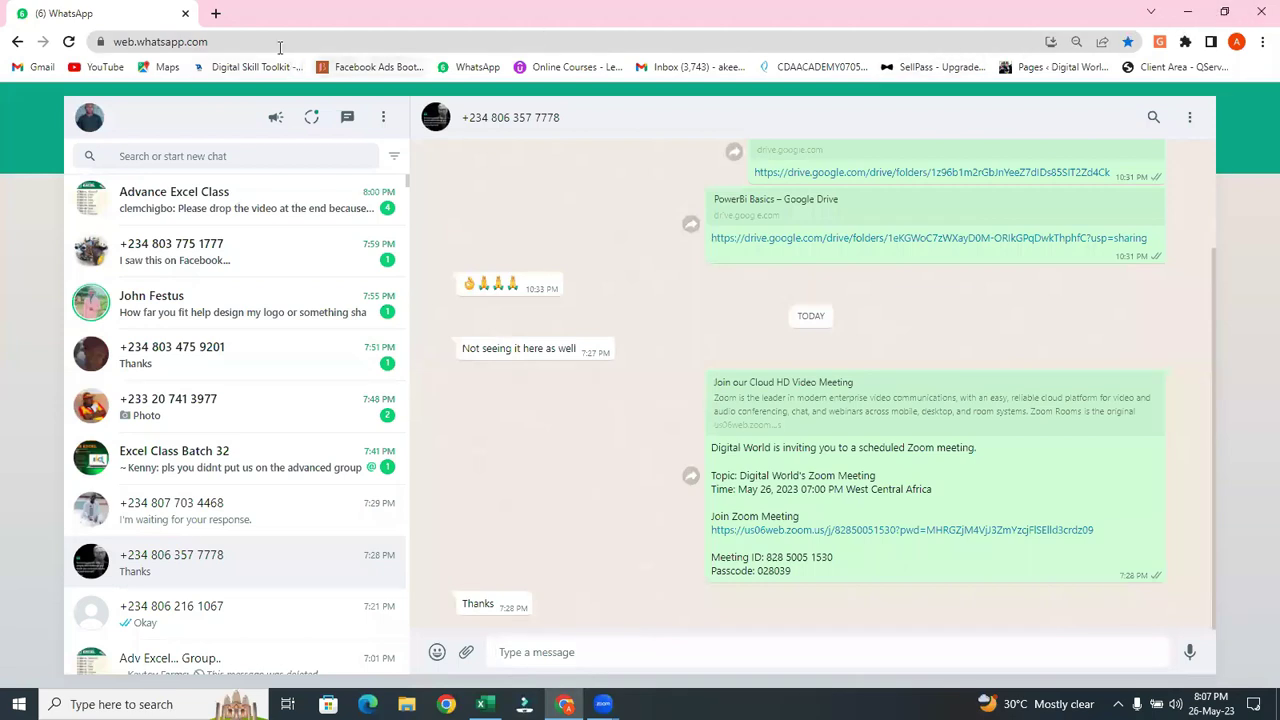
{"action": "left_click", "coordinate": [216, 13]}
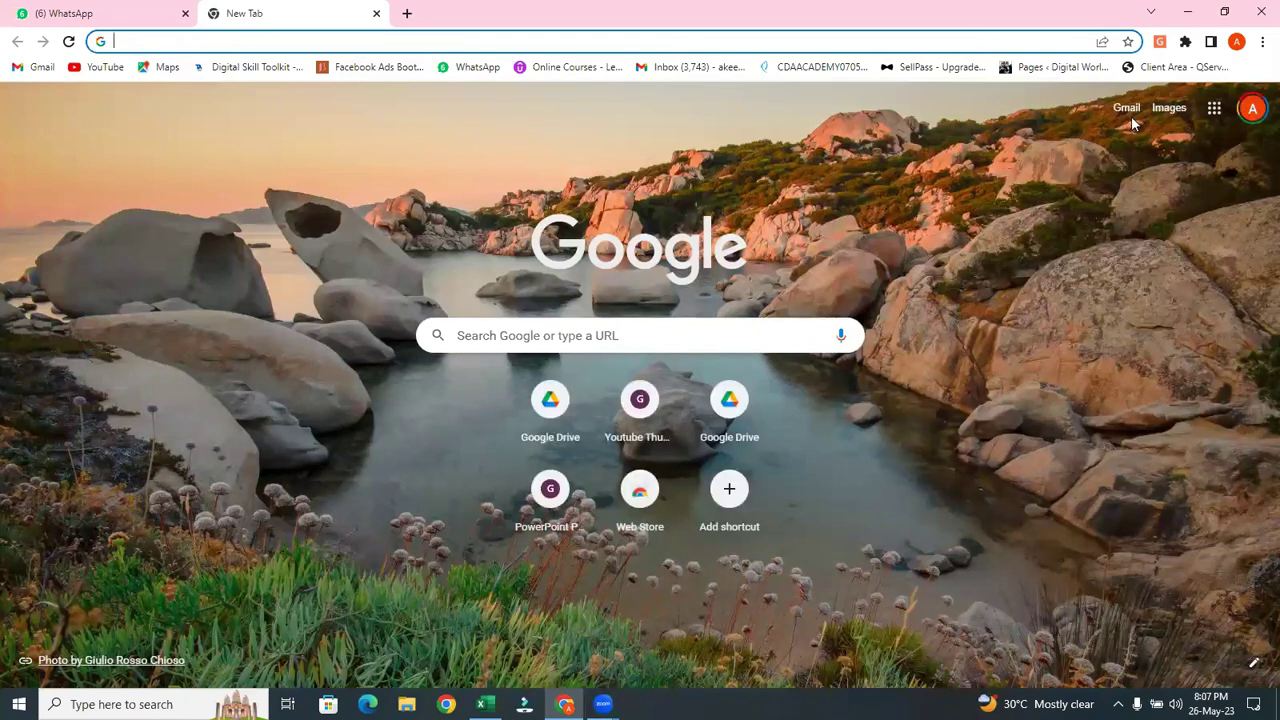
{"action": "left_click", "coordinate": [1218, 114]}
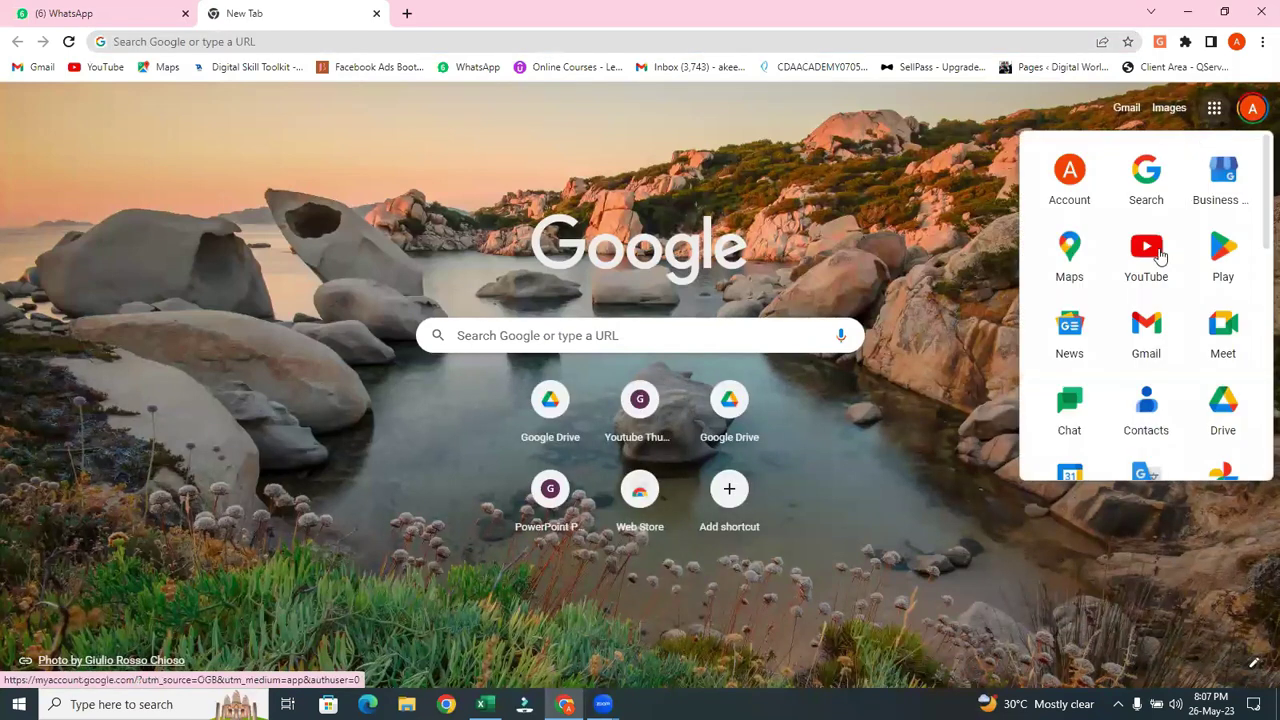
{"action": "left_click", "coordinate": [1209, 435]}
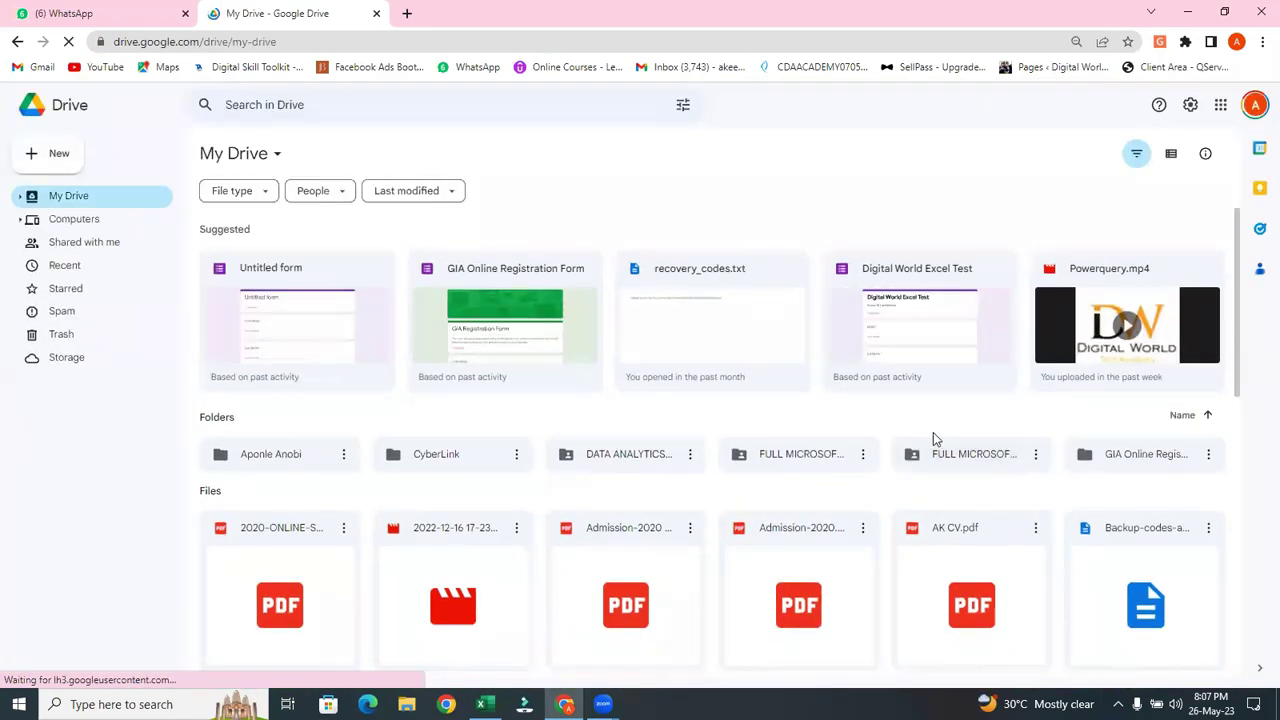
Open the ULTIMATE EXCEL COURSE folder among the files shared with the account and browse its contents to the end.
{"action": "left_click", "coordinate": [121, 254]}
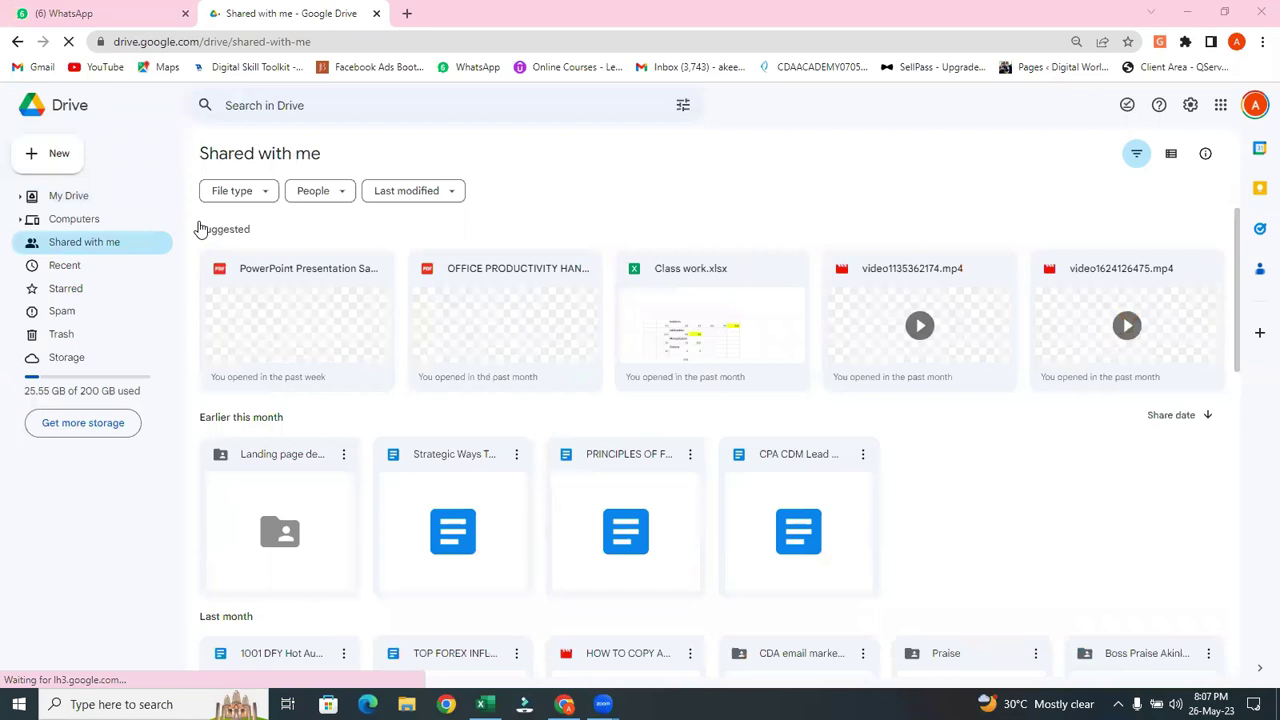
{"action": "left_click_drag", "start_coordinate": [1238, 360], "coordinate": [1220, 528]}
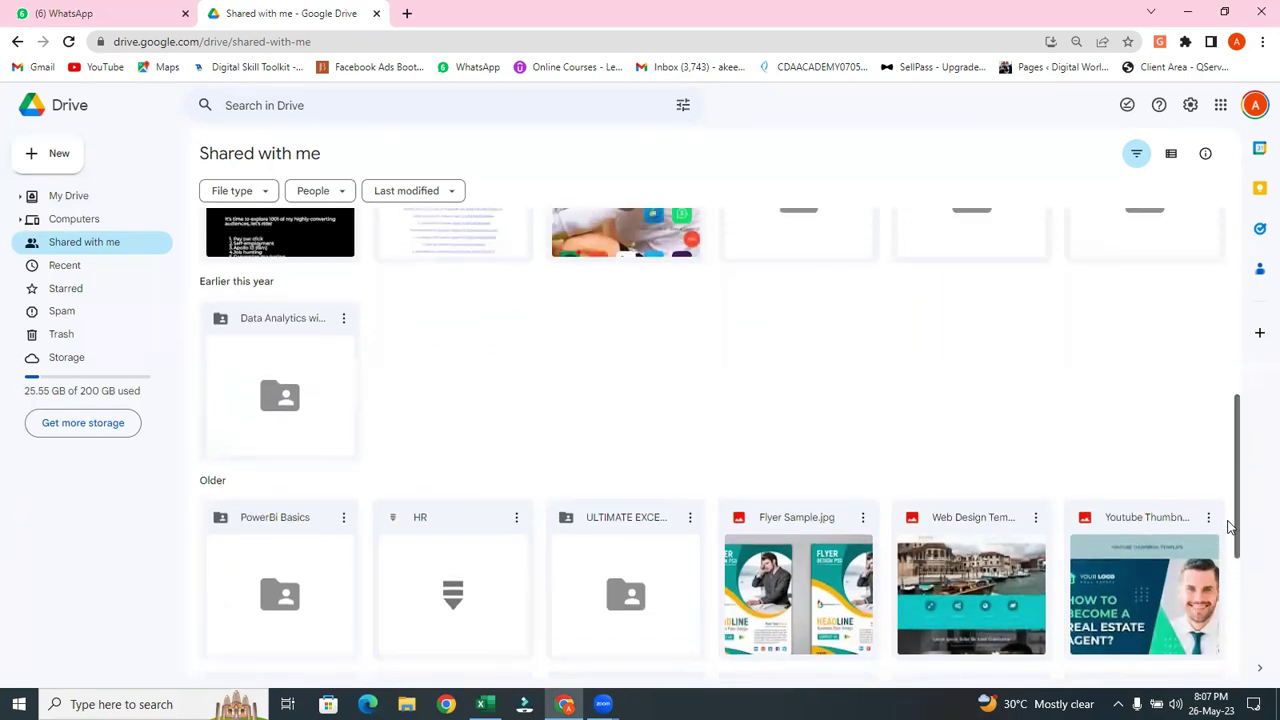
{"action": "double_click", "coordinate": [658, 545]}
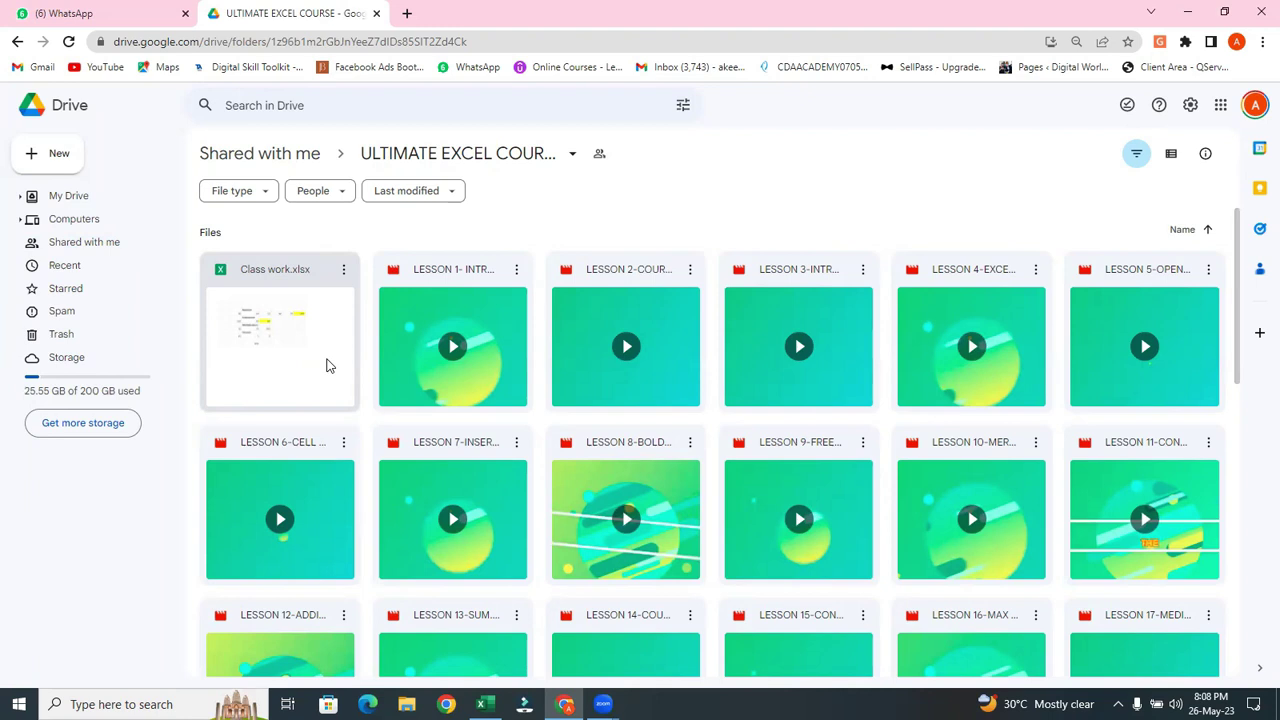
{"action": "left_click_drag", "start_coordinate": [1238, 268], "coordinate": [1238, 597]}
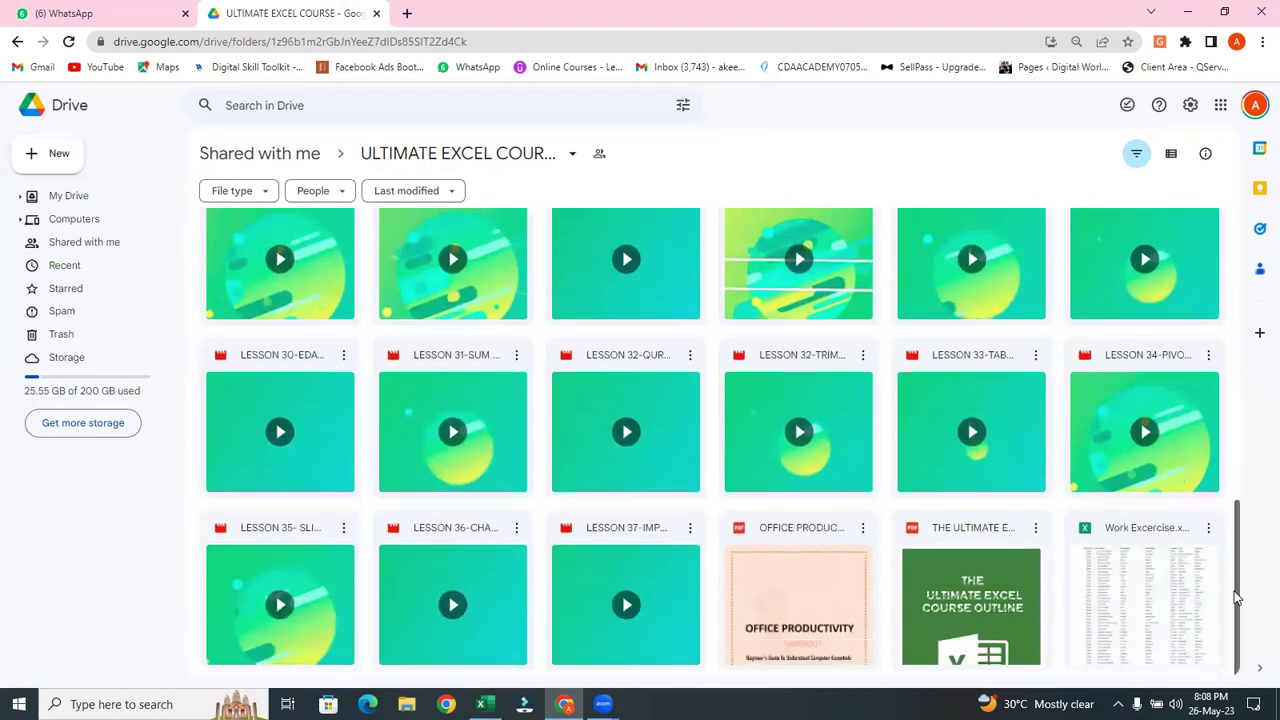